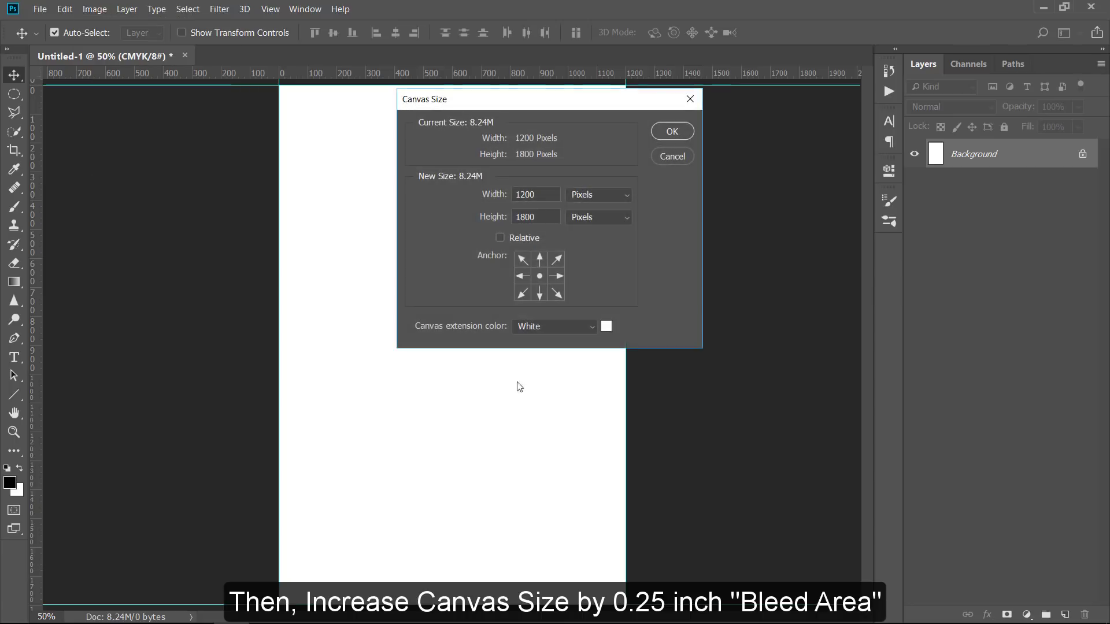
Enlarge the canvas to 4.25 inches wide by 6.25 inches high to include the bleed area.
left_click(592, 194)
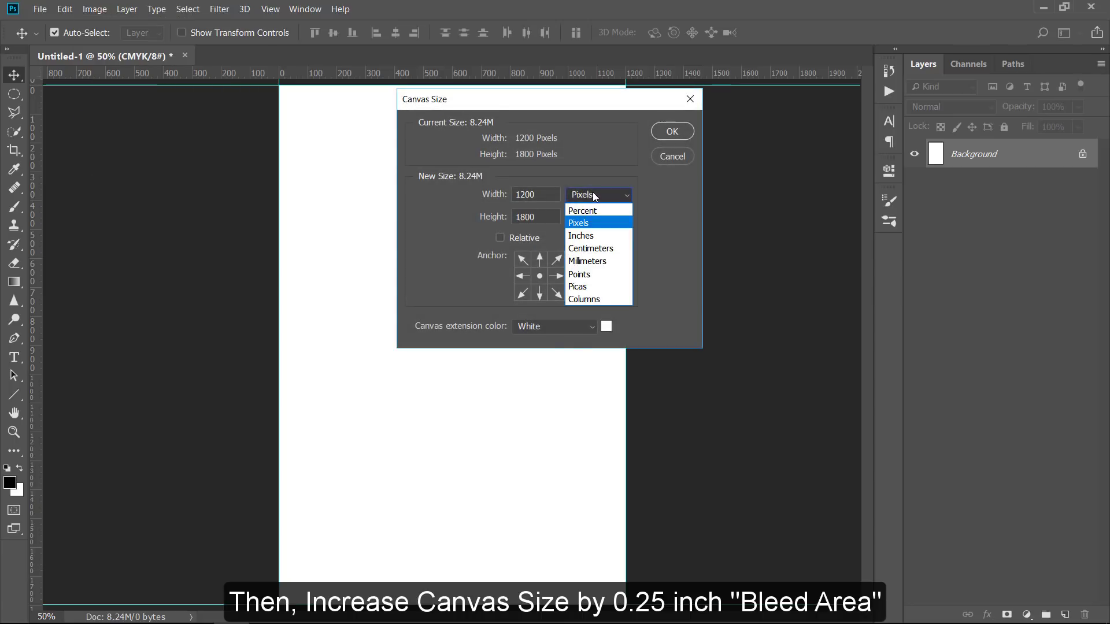
left_click(592, 236)
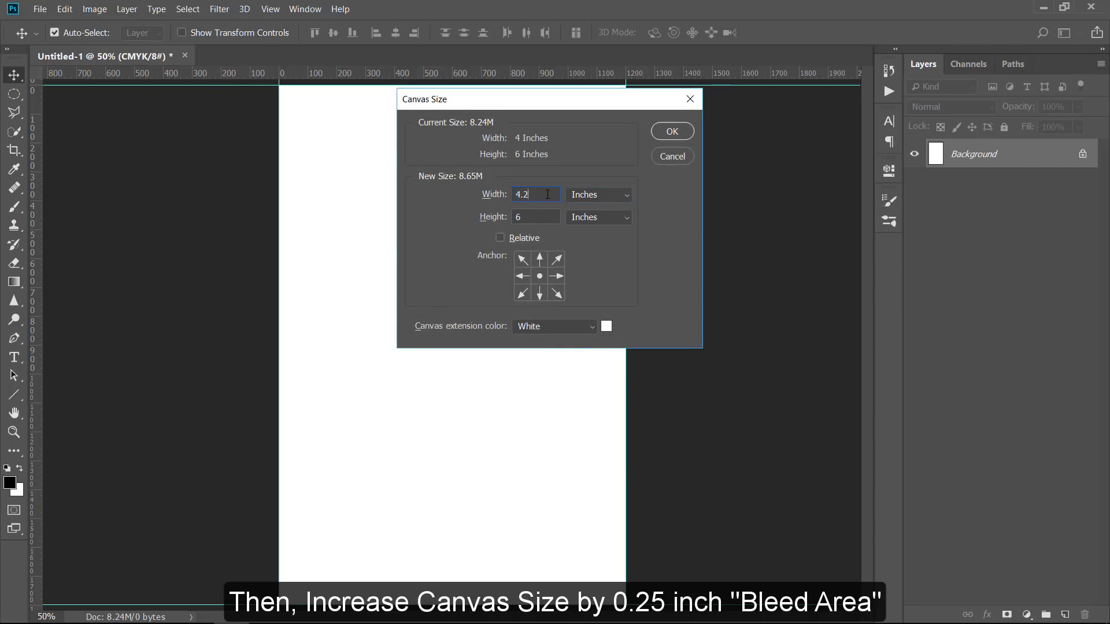
type("5")
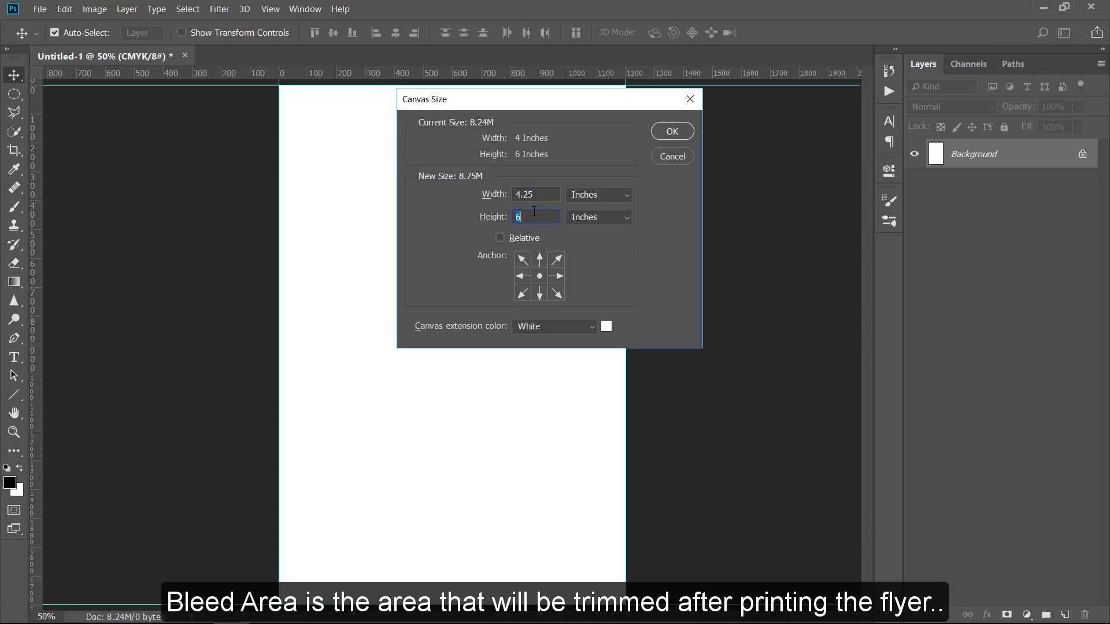
left_click(534, 215)
type(".25")
key("Return")
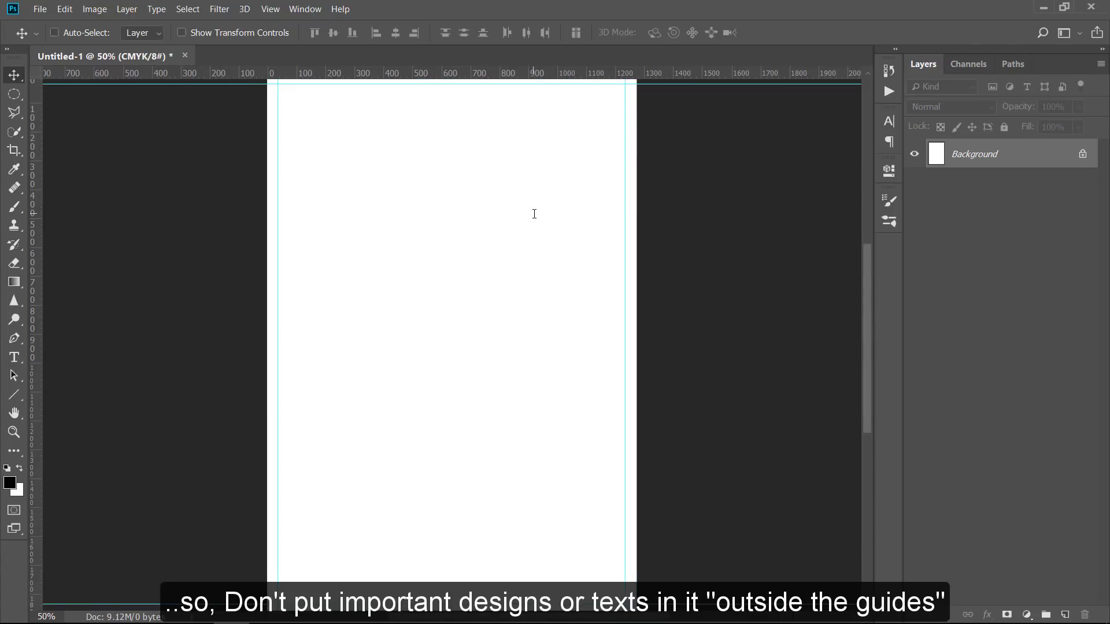
key("ctrl+0")
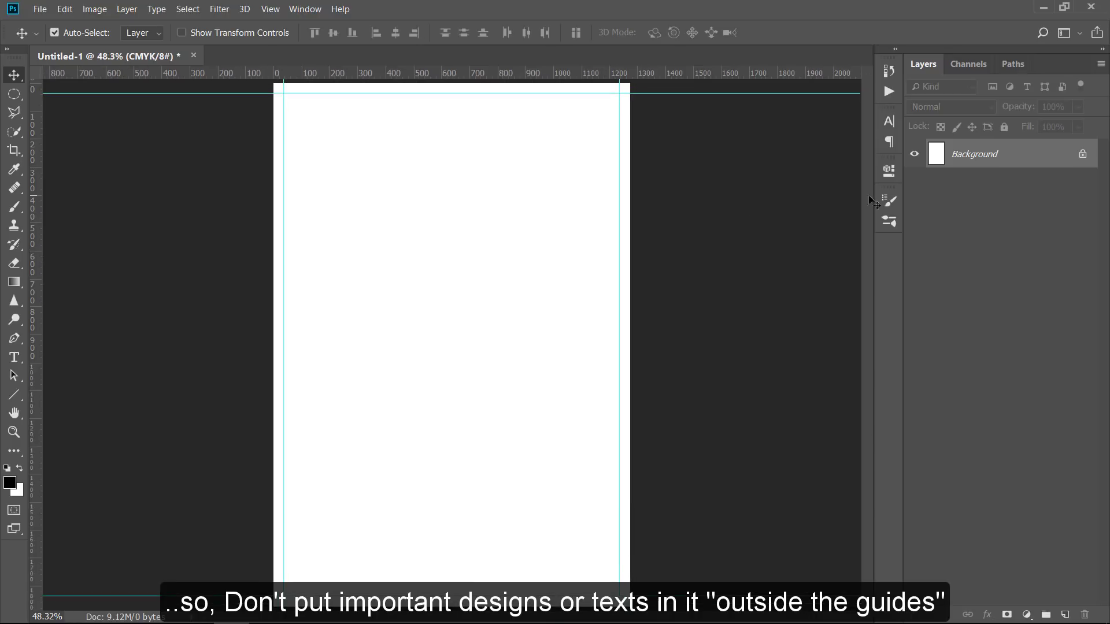
Unlock the Background layer and add a Gradient Overlay effect to it.
left_click(1083, 154)
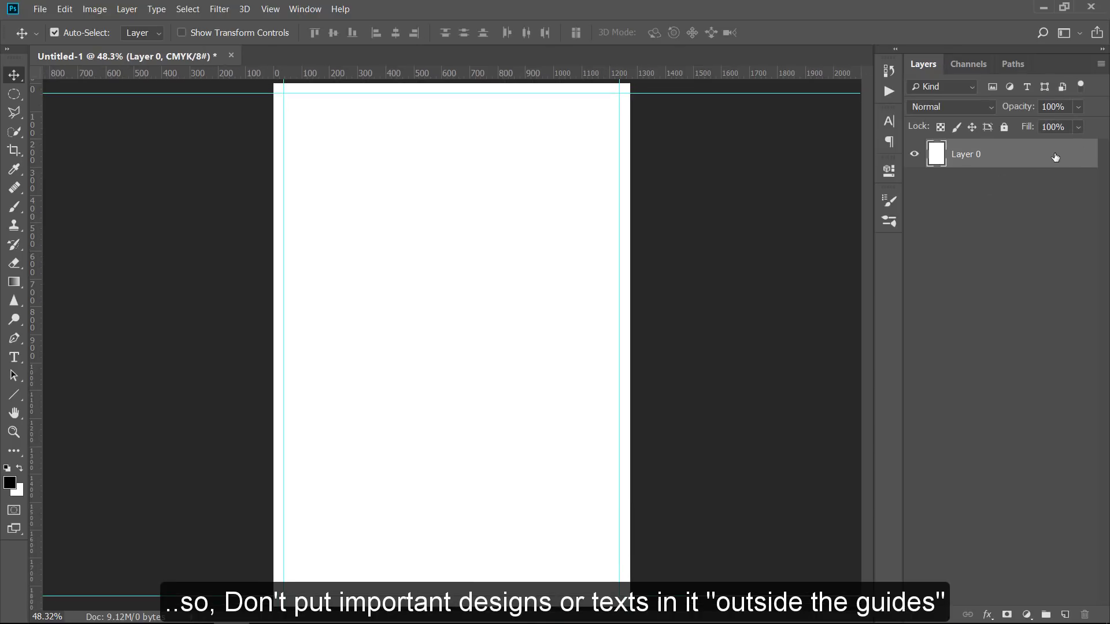
double_click(1055, 158)
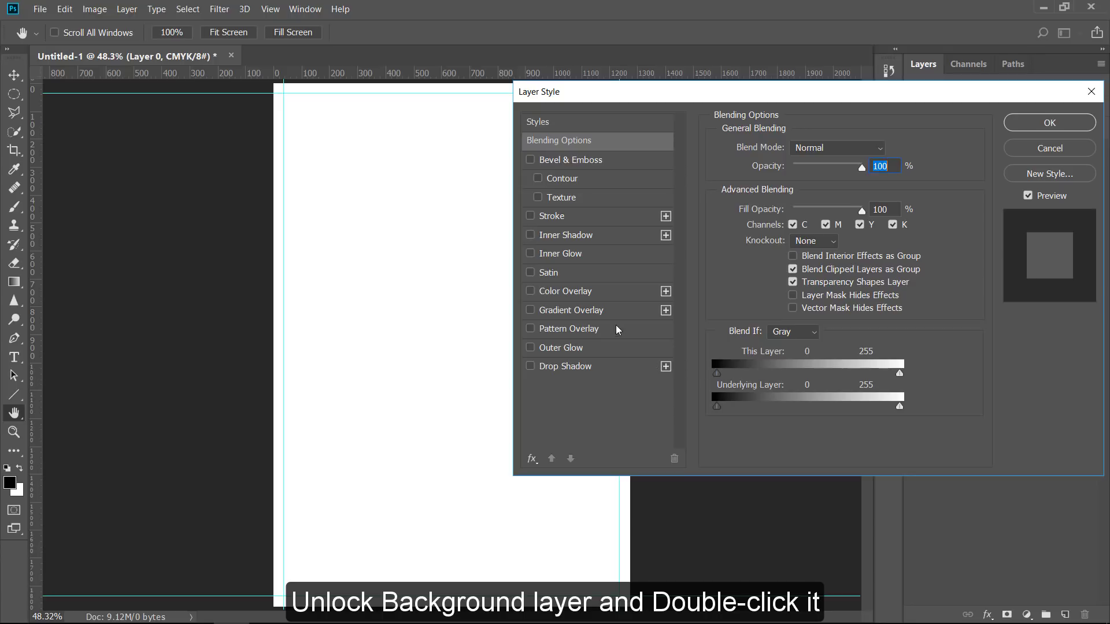
left_click(578, 310)
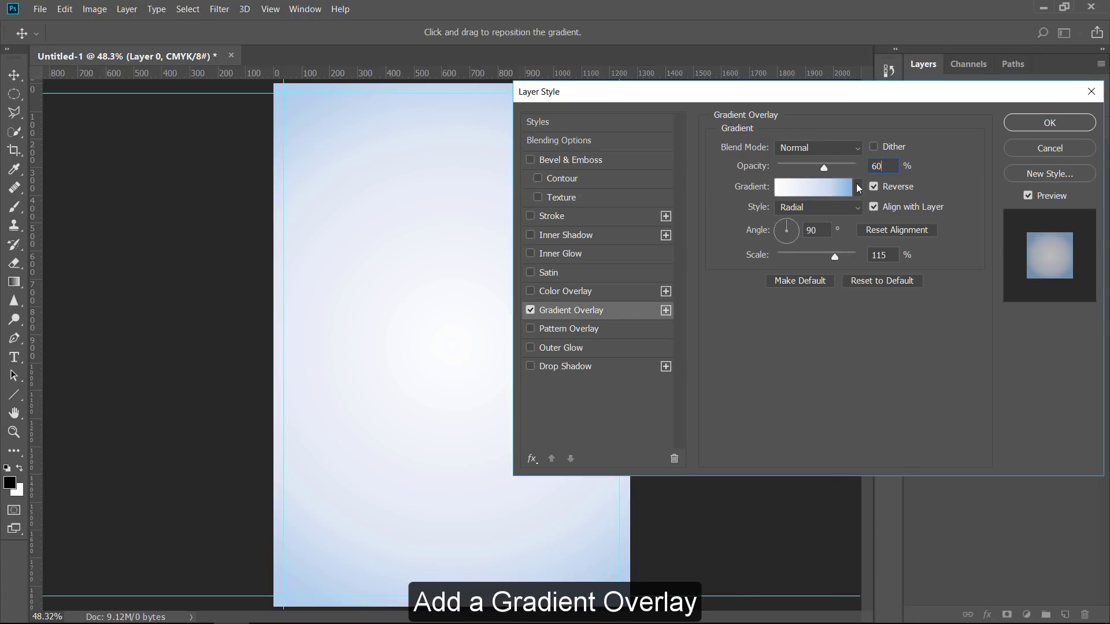
Open the overlay's gradient and examine the hex colour of its stop at location 0%.
left_click(840, 192)
left_click(626, 336)
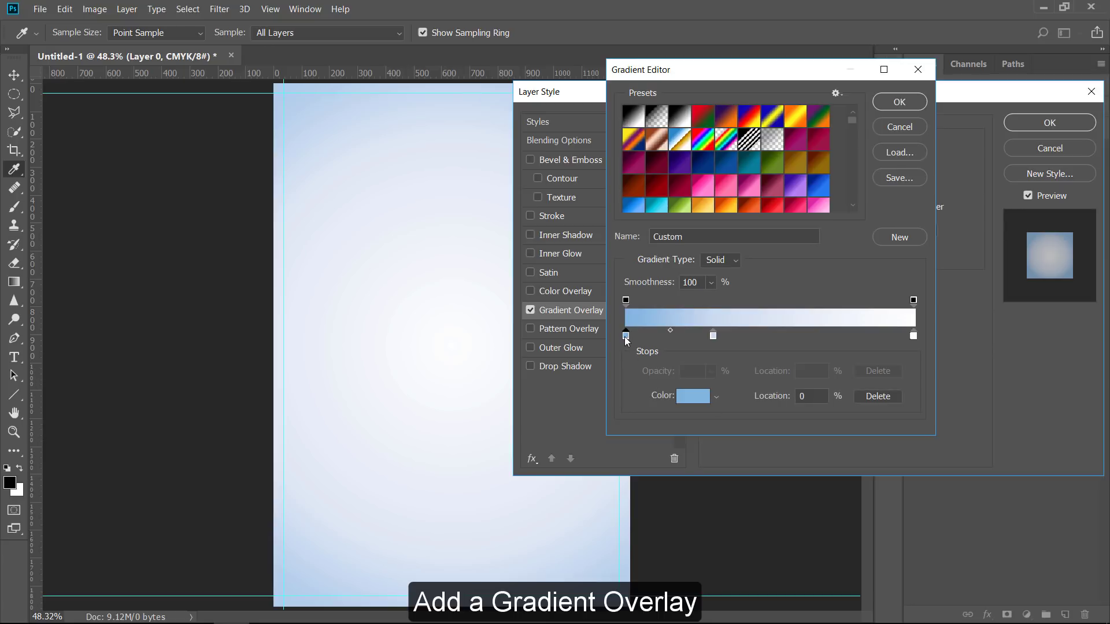
double_click(625, 336)
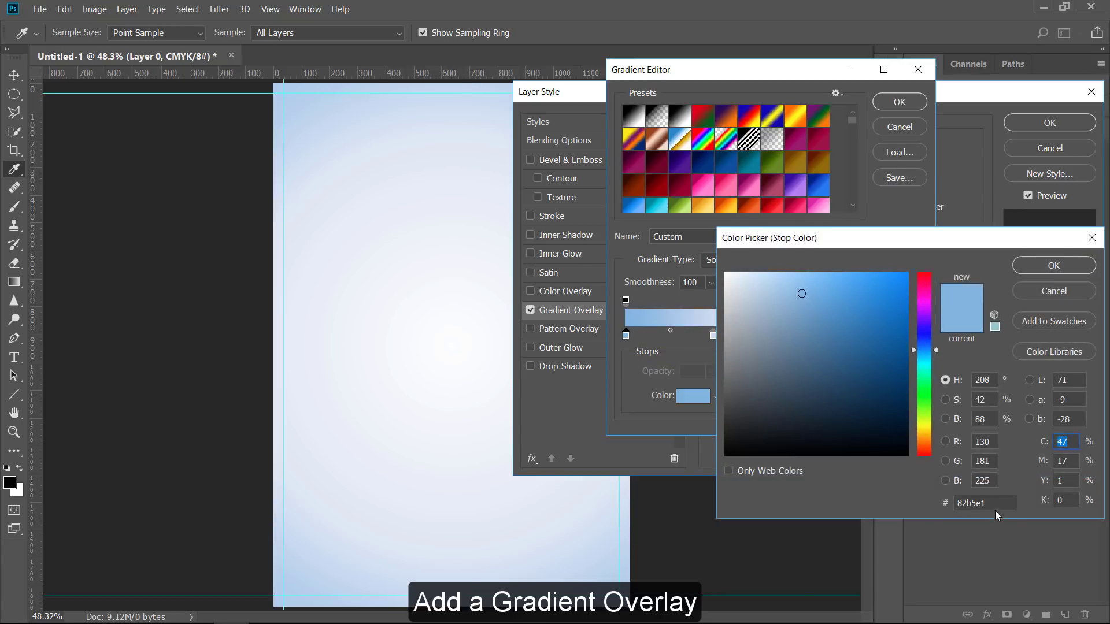
left_click(964, 501)
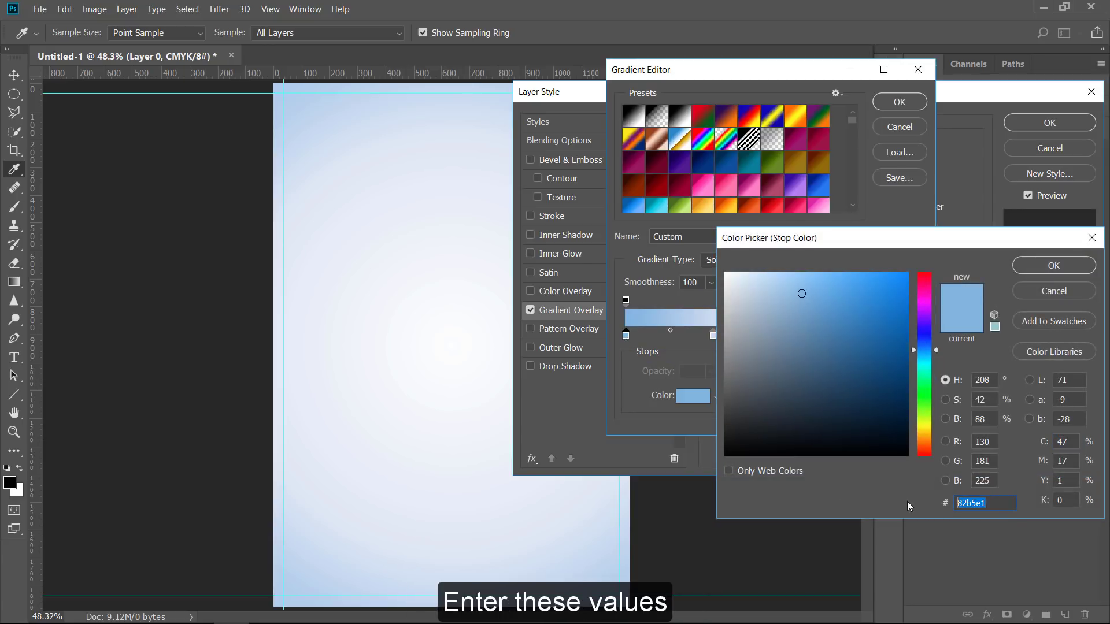
left_click(1049, 292)
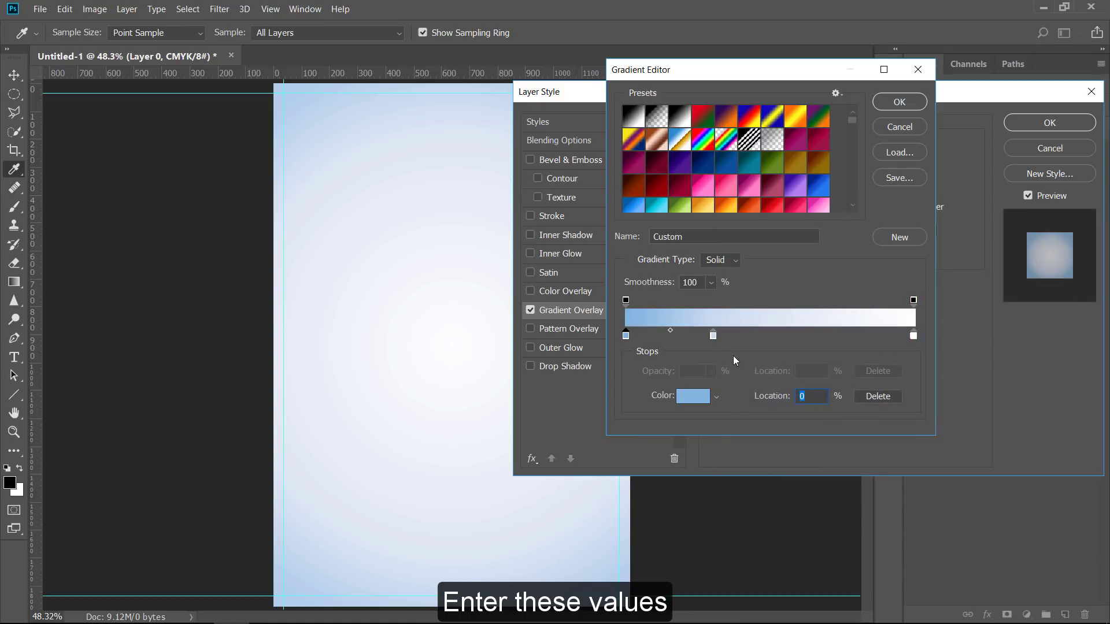
Examine the location and hex colour of the gradient's middle stop.
left_click(713, 337)
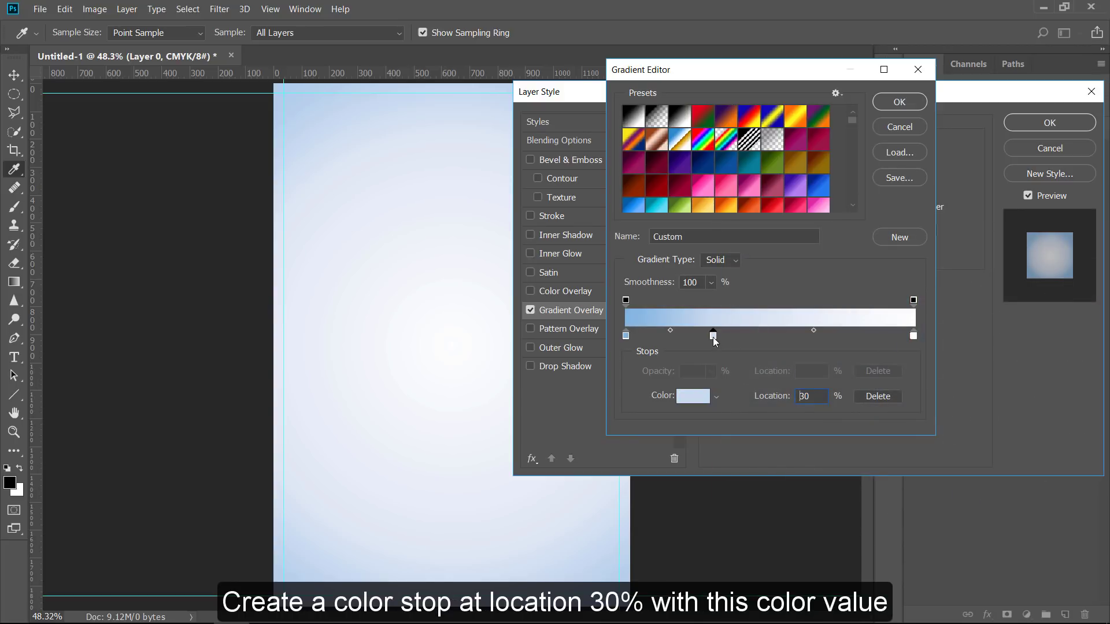
left_click_drag(815, 397, 788, 396)
left_click(693, 397)
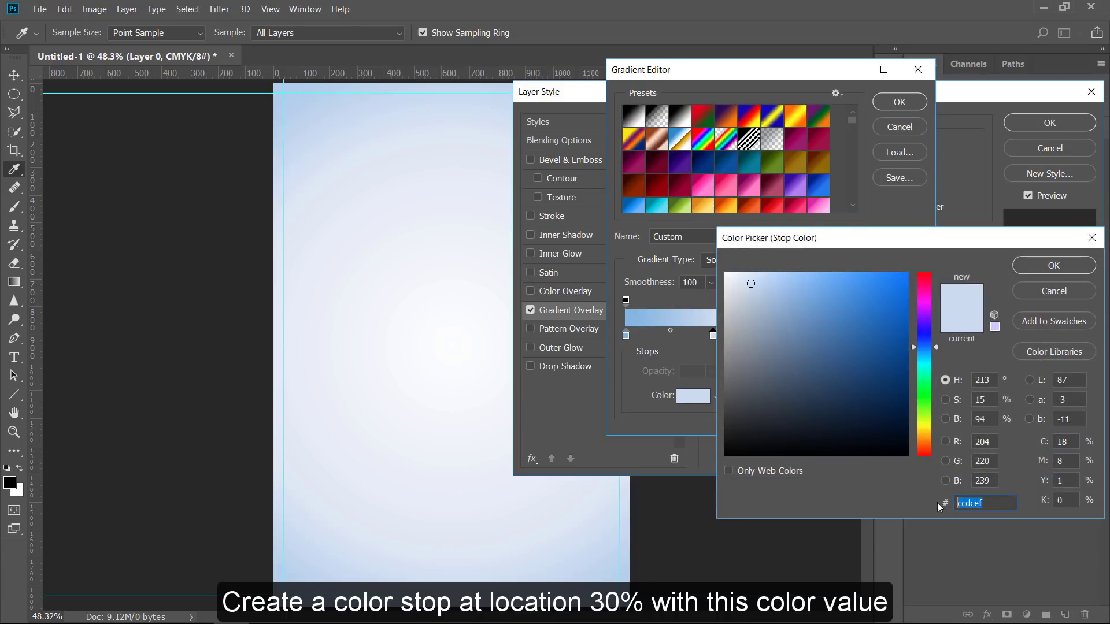
left_click(1044, 292)
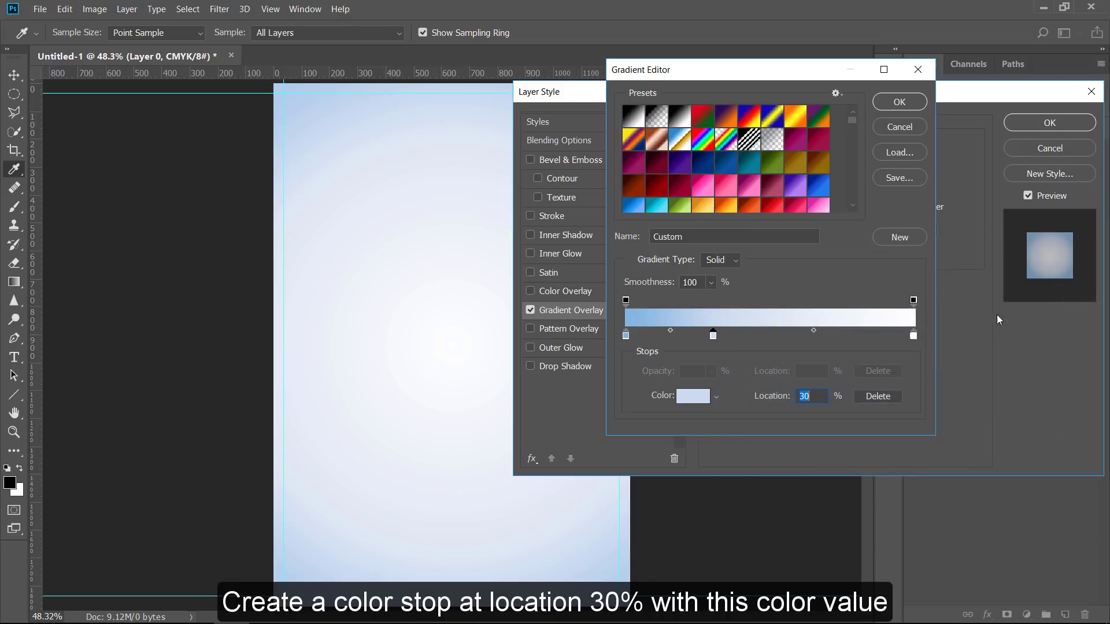
Check the location and colour of the gradient's end stop, and leave the gradient editor without changes.
left_click(914, 336)
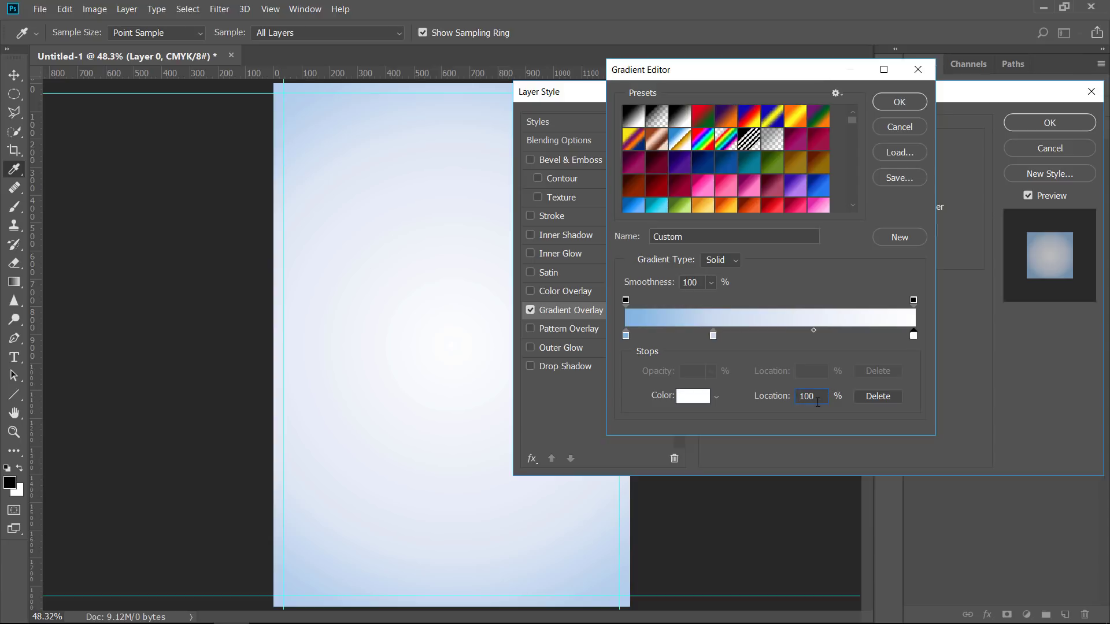
double_click(913, 335)
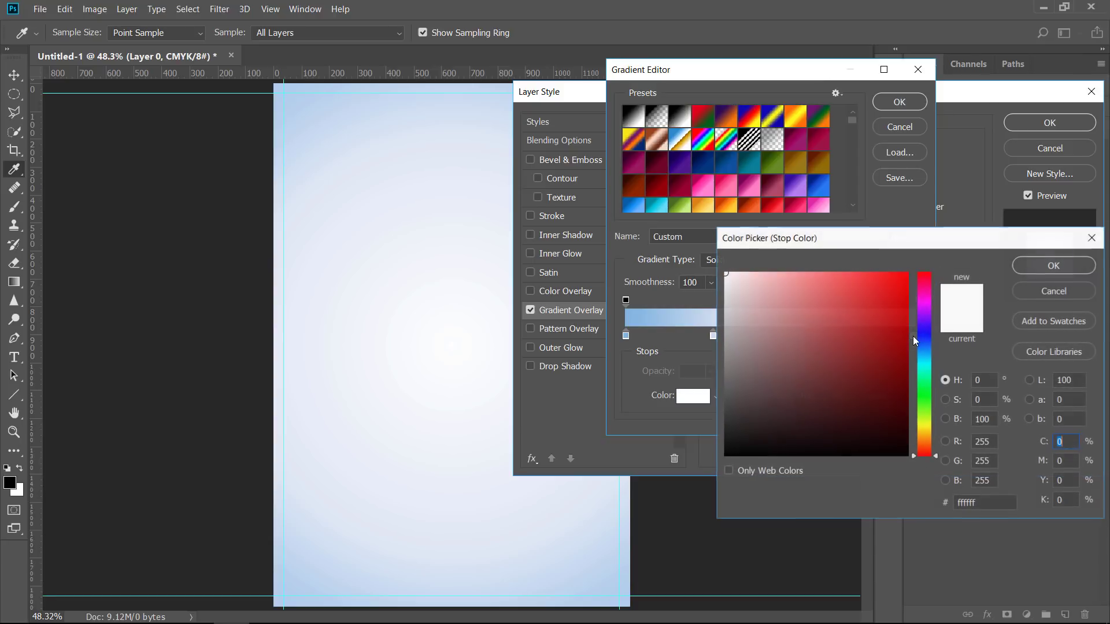
left_click(1047, 286)
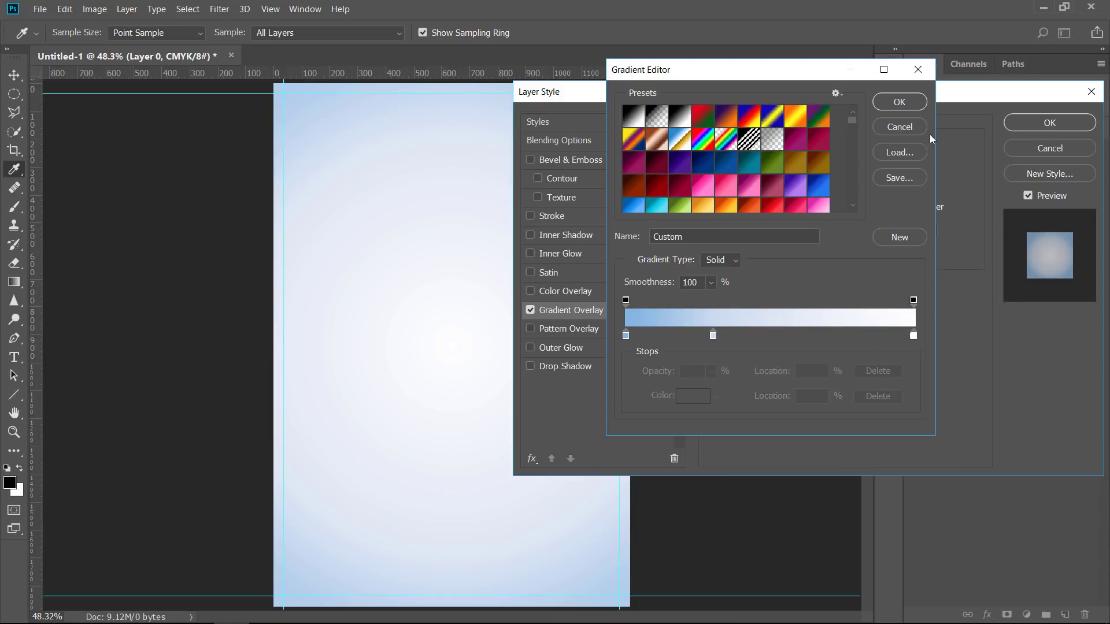
left_click(909, 126)
Set the gradient overlay's style to Radial, apply it to Layer 0 and collapse the layer's effects.
left_click(810, 211)
left_click(814, 225)
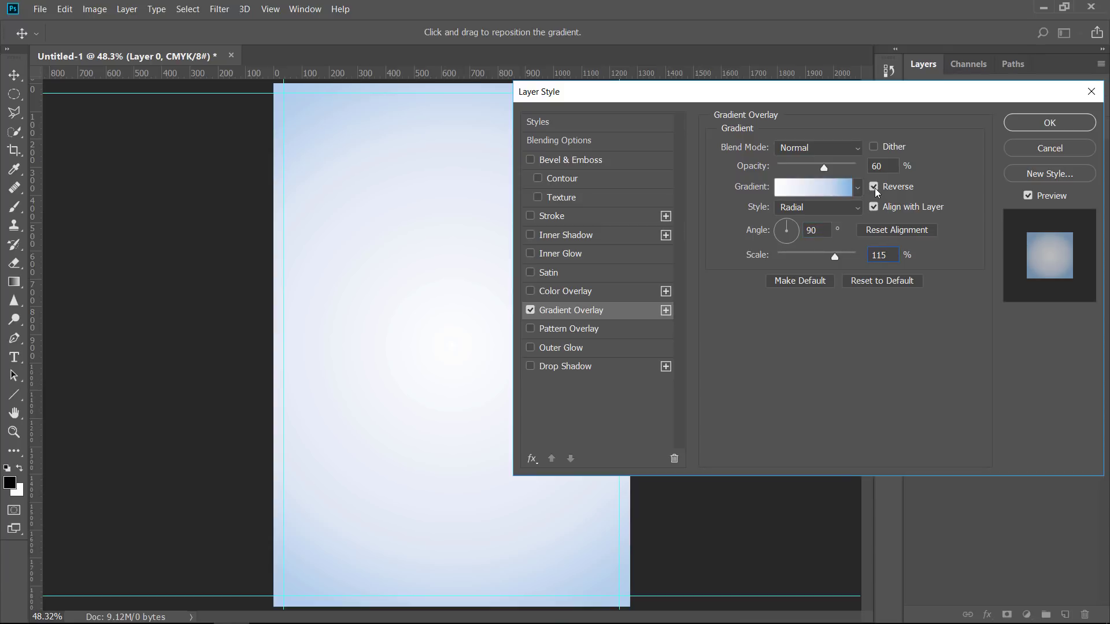
left_click(1043, 124)
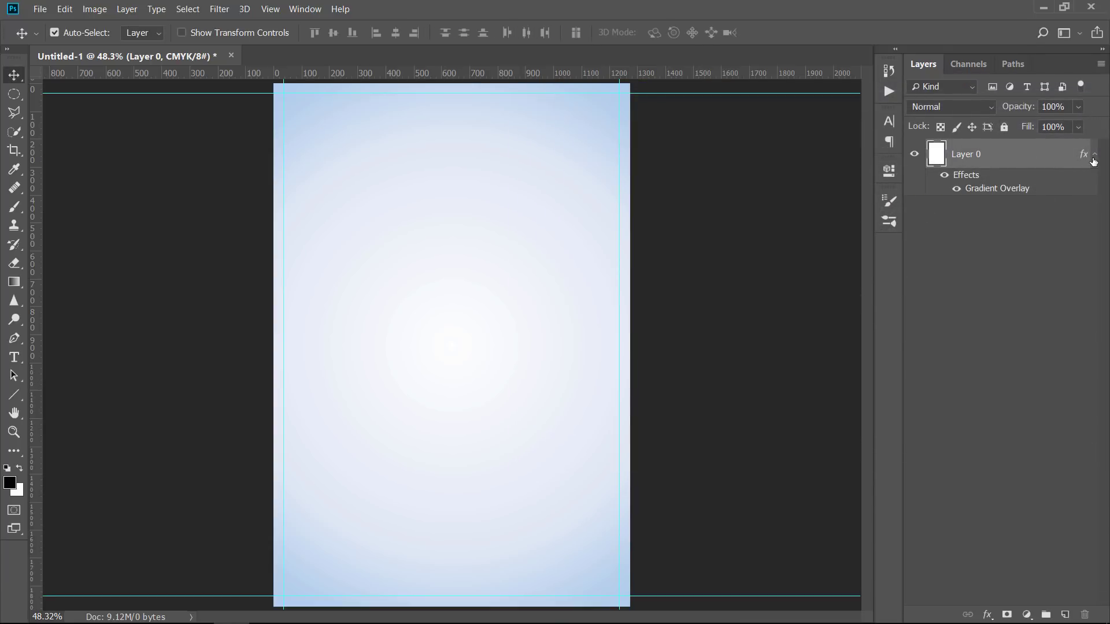
left_click(1095, 155)
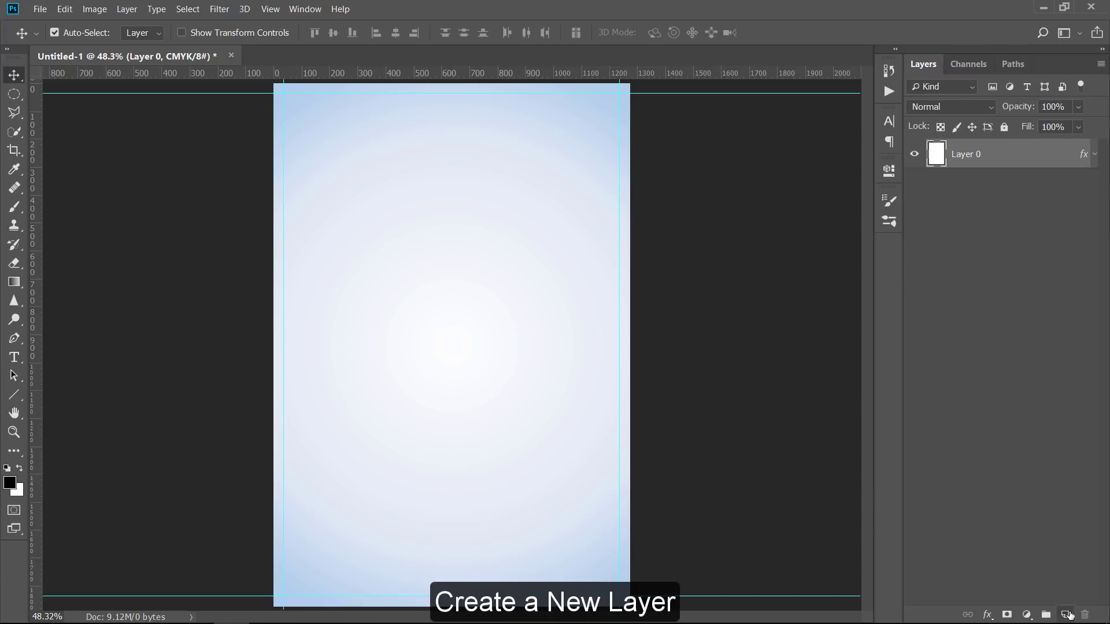
Create a new layer above Layer 0 and name it Clouds.
left_click(1068, 615)
double_click(969, 154)
type("Clouds")
key("Return")
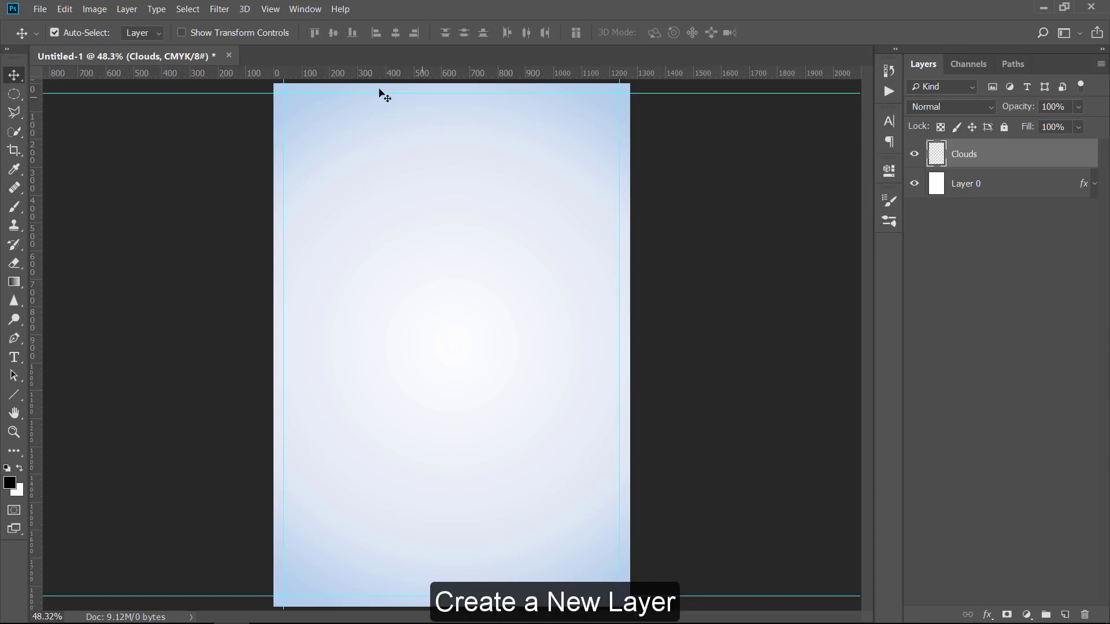
Choose the 1670 cloud brush from the 50_CloudBrushes_by_xresch set for the Brush tool and resize it to 749 px.
left_click(17, 206)
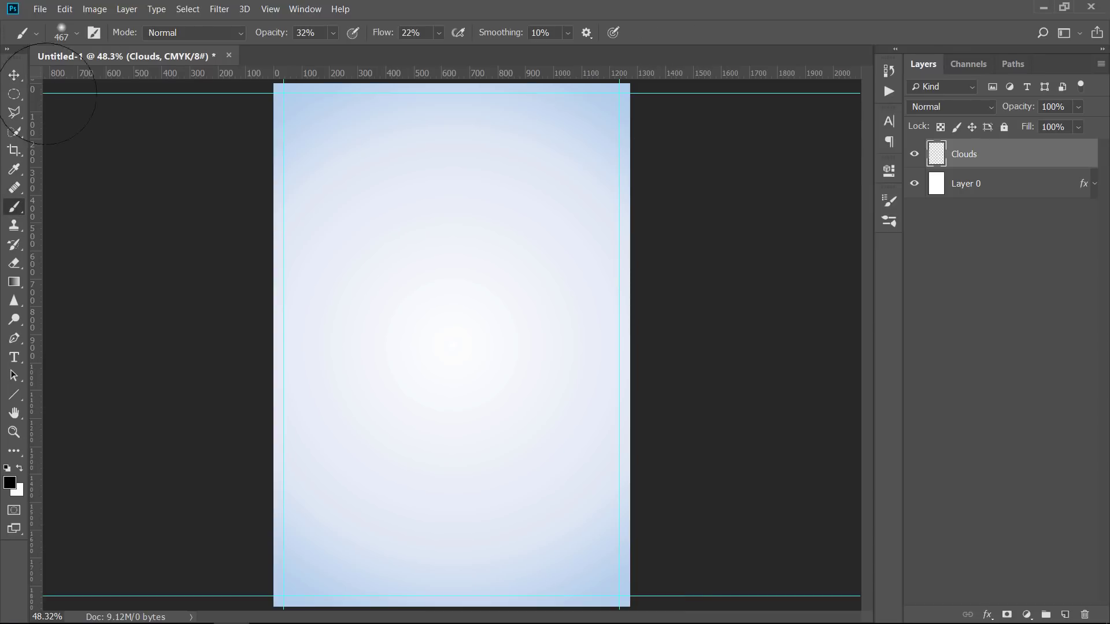
left_click(75, 34)
left_click(29, 176)
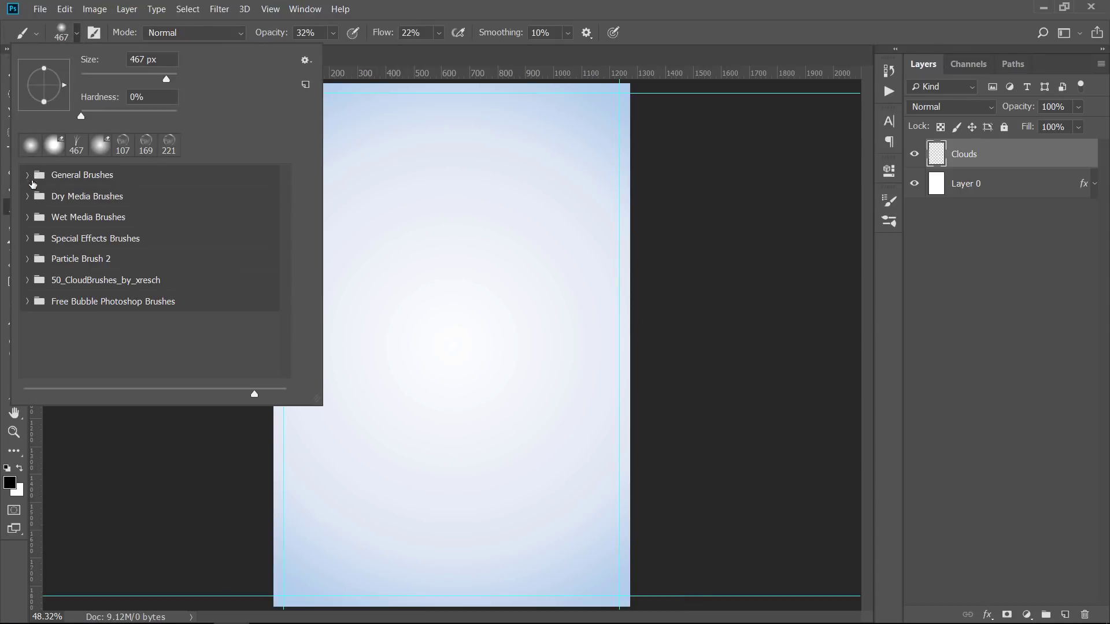
left_click(28, 280)
scroll(242, 329, "down", 3)
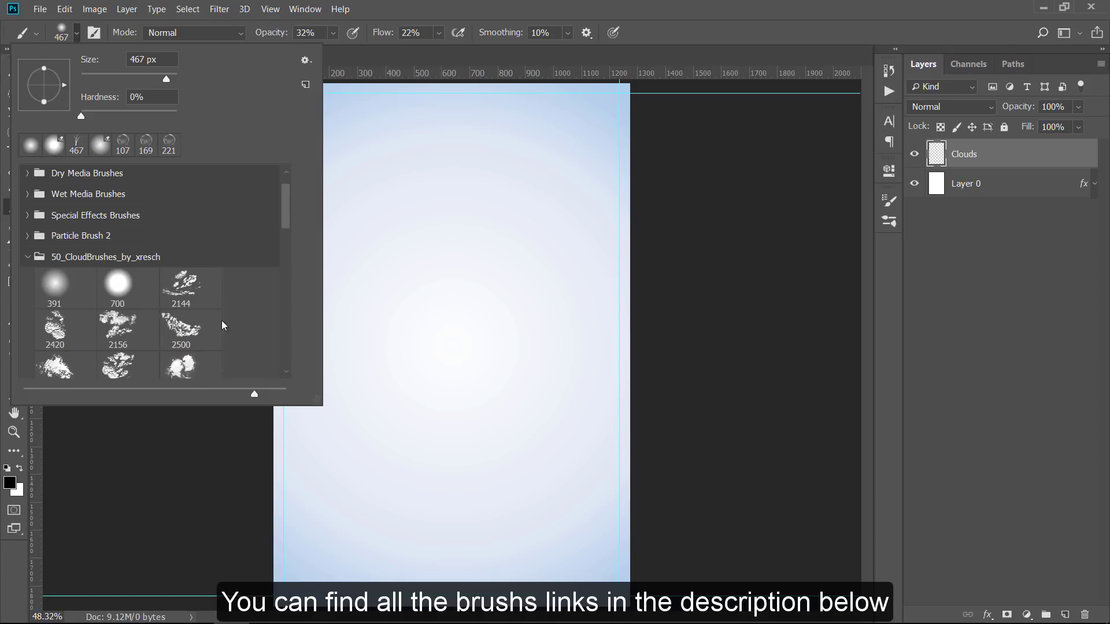
scroll(207, 318, "down", 5)
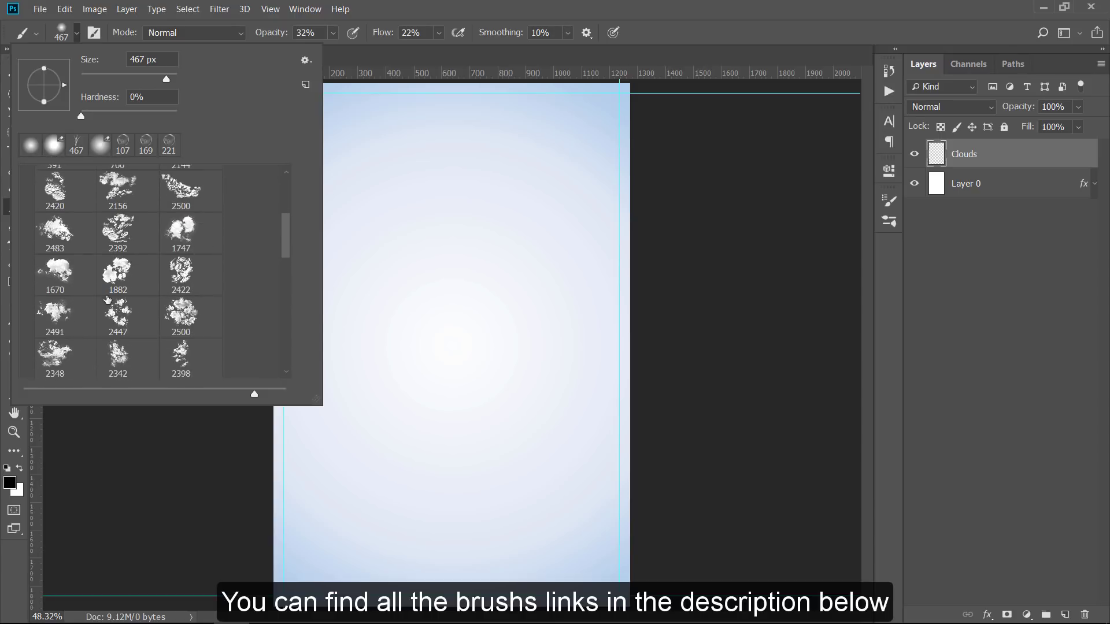
left_click(62, 245)
left_click_drag(534, 194, 374, 193)
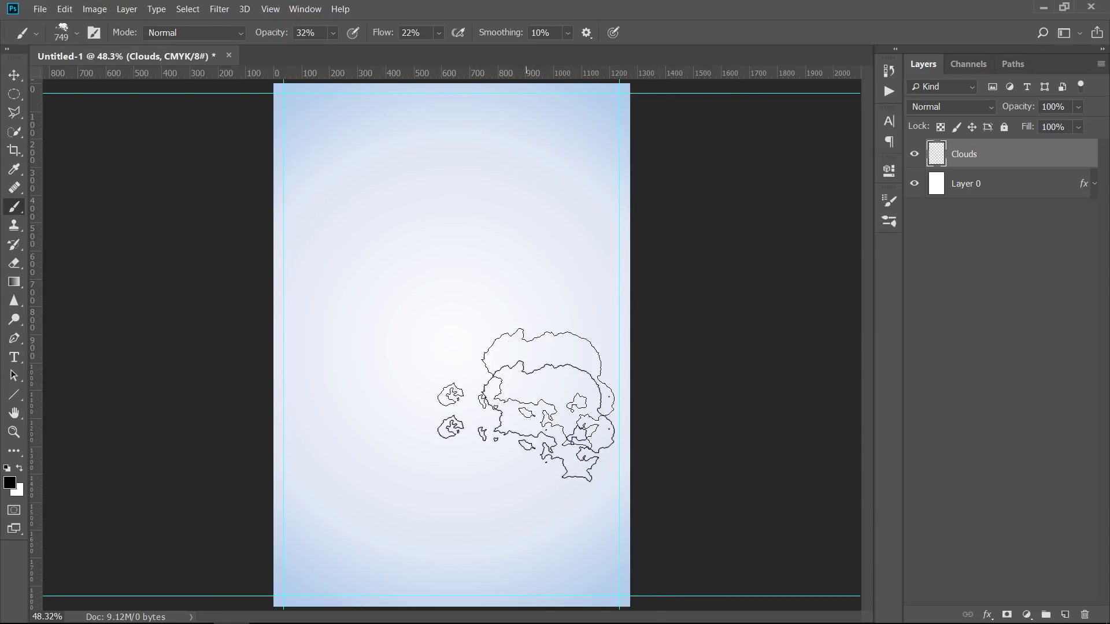
Switch the foreground colour to white, undoing the trial cloud stamps near the canvas's lower-right corner.
left_click(546, 587)
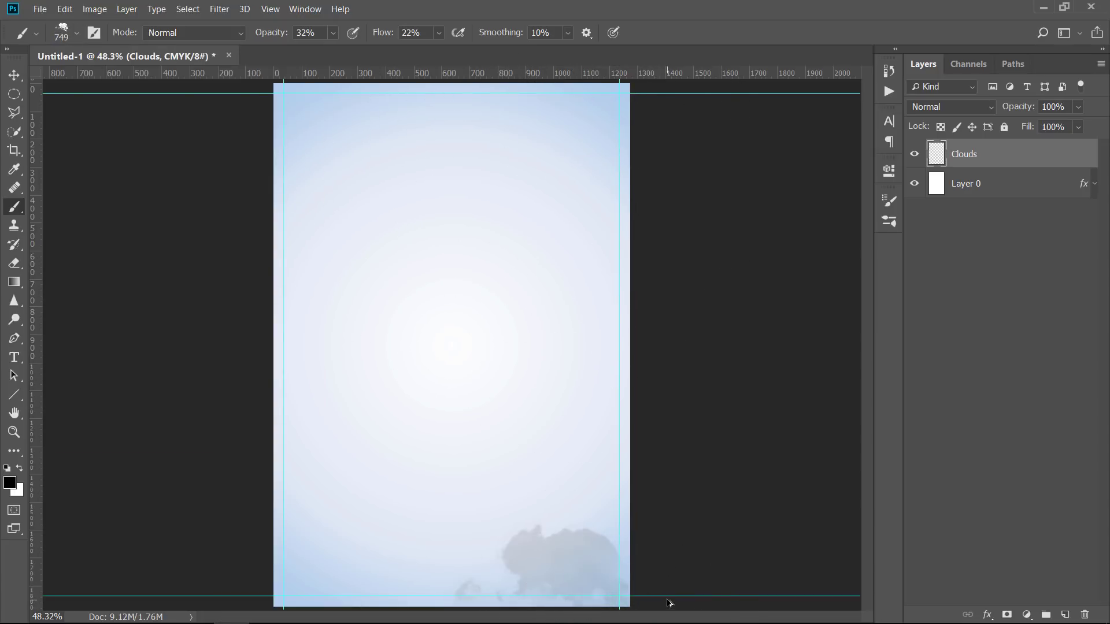
key("ctrl+z")
left_click(18, 471)
left_click(564, 569)
key("ctrl+z")
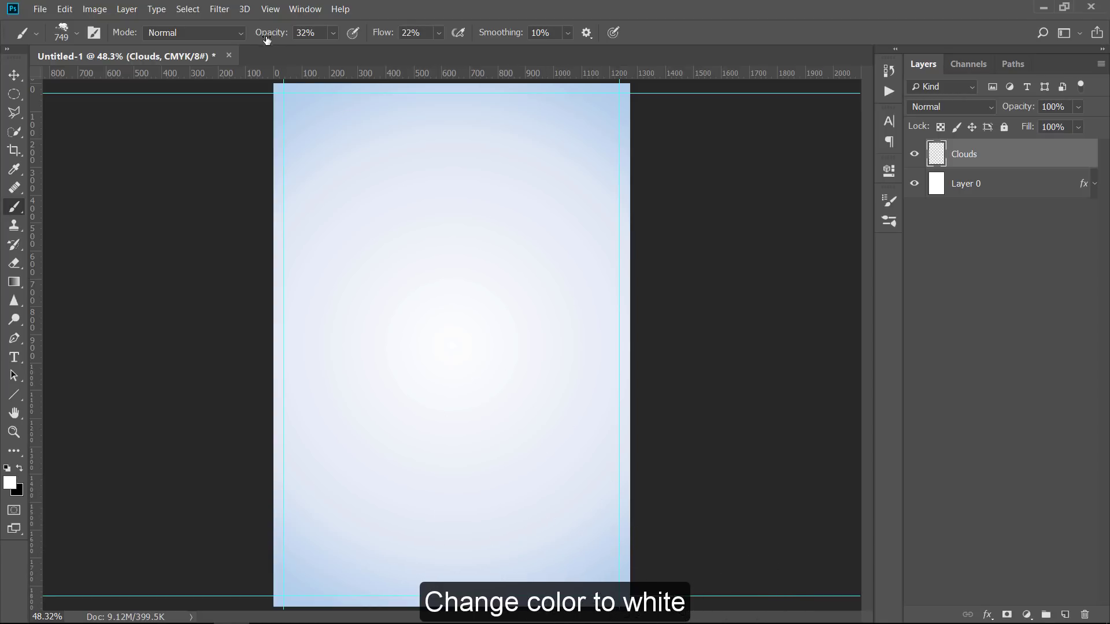
Set the brush opacity and flow to 100% and stamp a white cloud near the canvas's lower-right corner.
left_click_drag(274, 34, 307, 38)
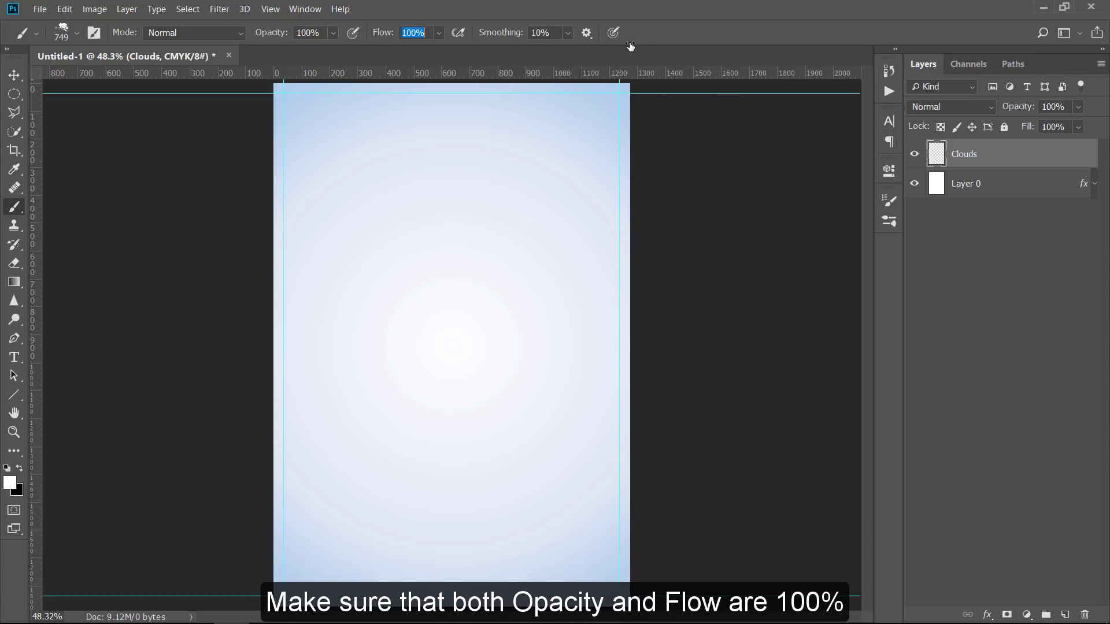
left_click(572, 563)
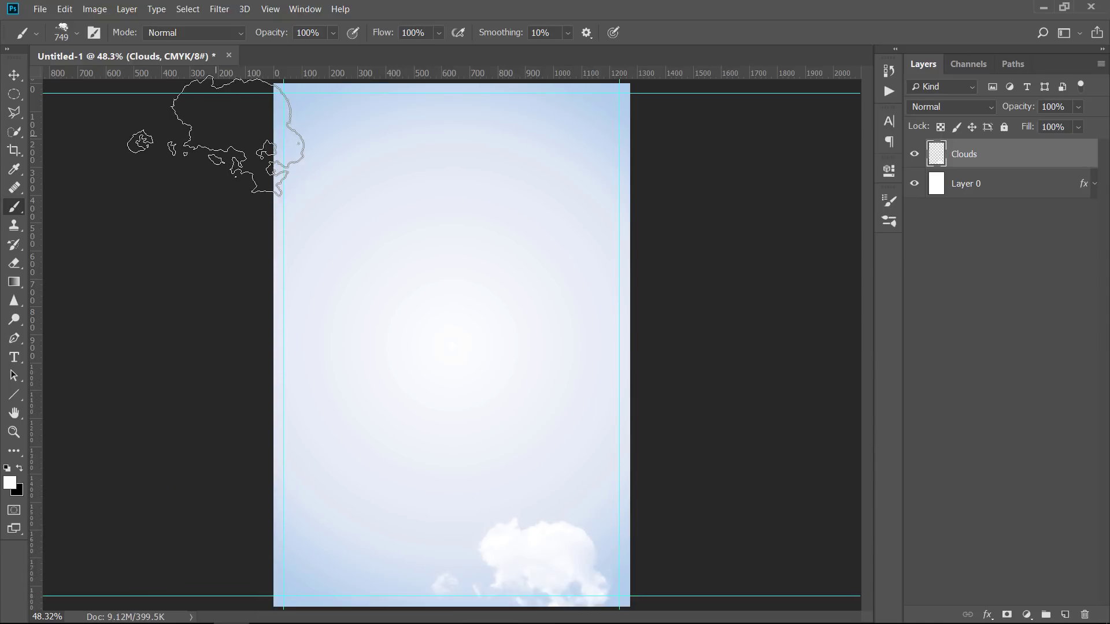
Using the 2491 cloud brush at 551 px, stamp white clouds along the canvas's bottom, upper-left and upper-right edges.
left_click(76, 32)
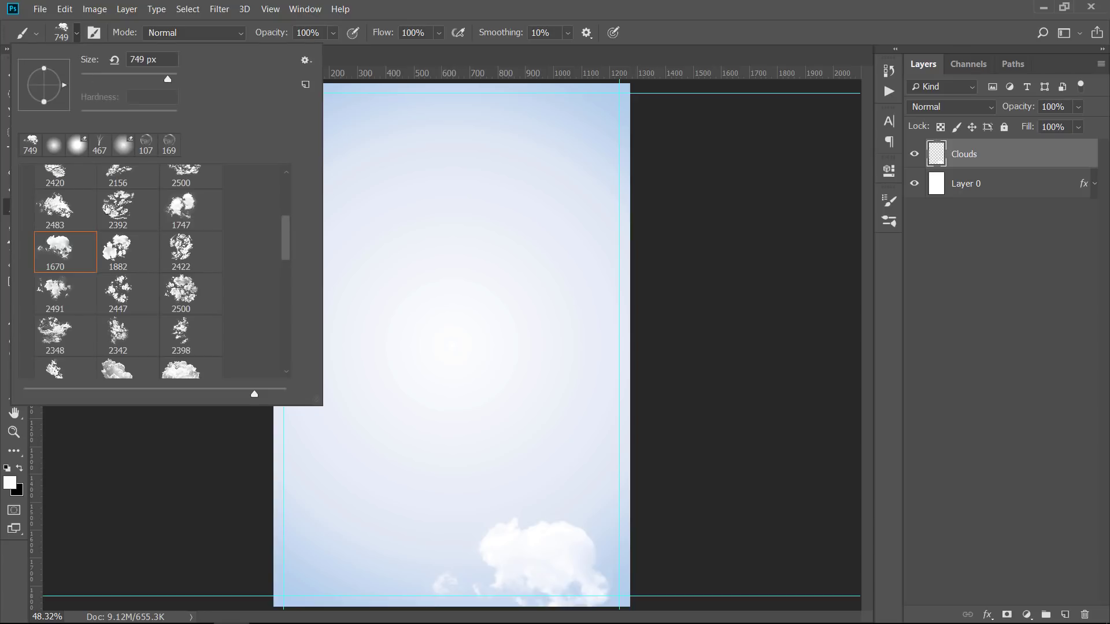
left_click(63, 292)
left_click_drag(500, 210, 161, 225)
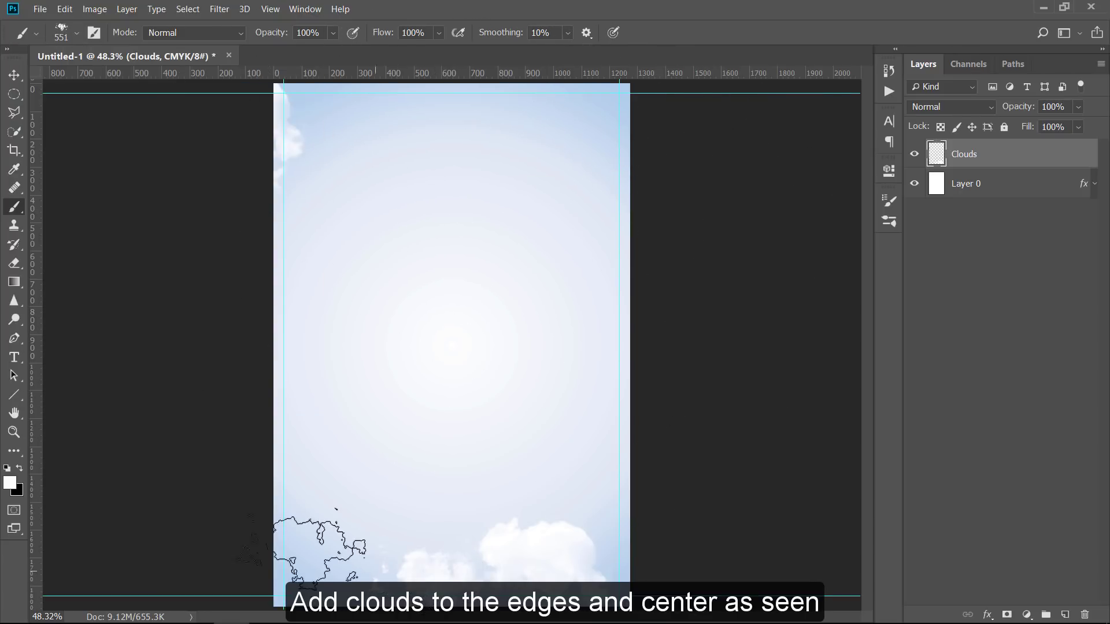
left_click(614, 171)
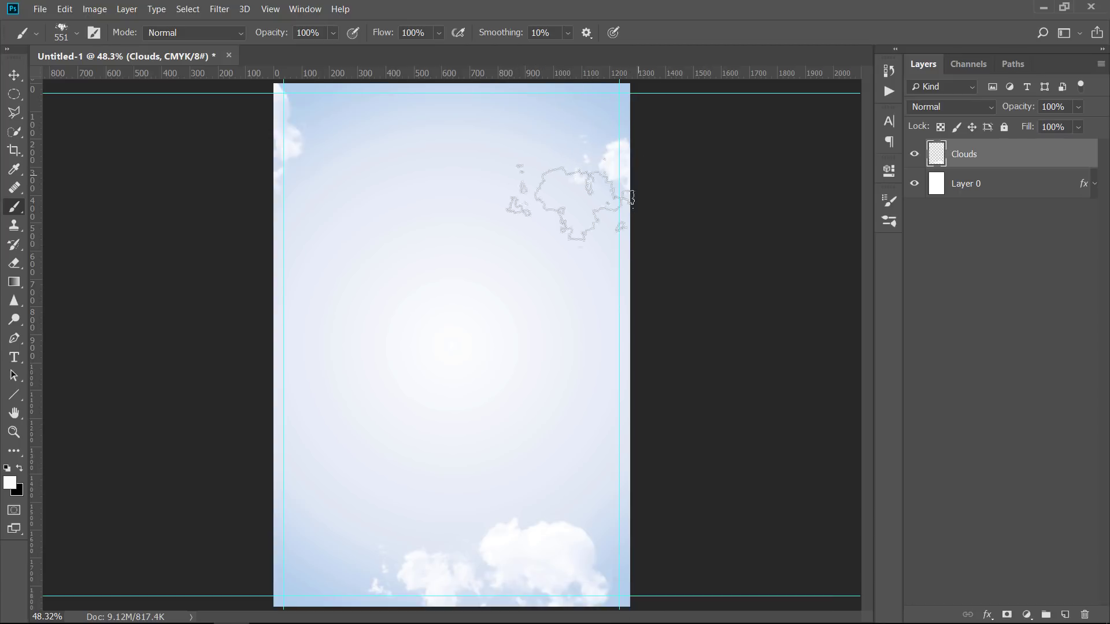
Switch to a different cloud brush at 762 px and stamp a white cloud along the canvas's upper-left edge.
left_click(76, 32)
scroll(115, 347, "down", 1)
left_click(115, 347)
mouse_move(529, 390)
left_mouse_down()
mouse_move(158, 347)
mouse_move(359, 223)
left_mouse_up()
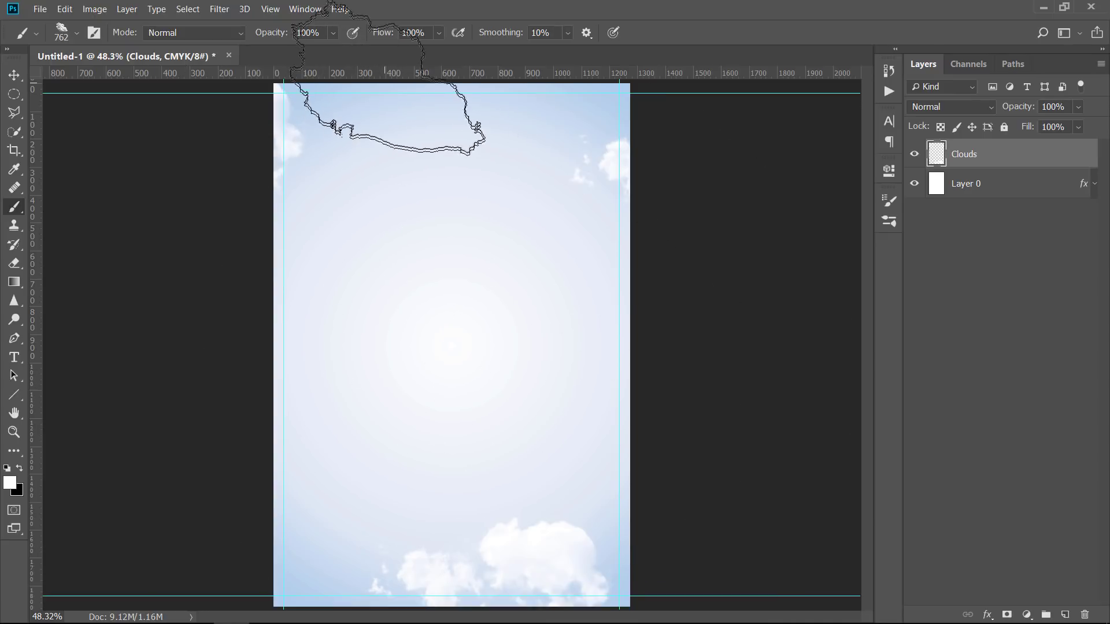
left_click(365, 88)
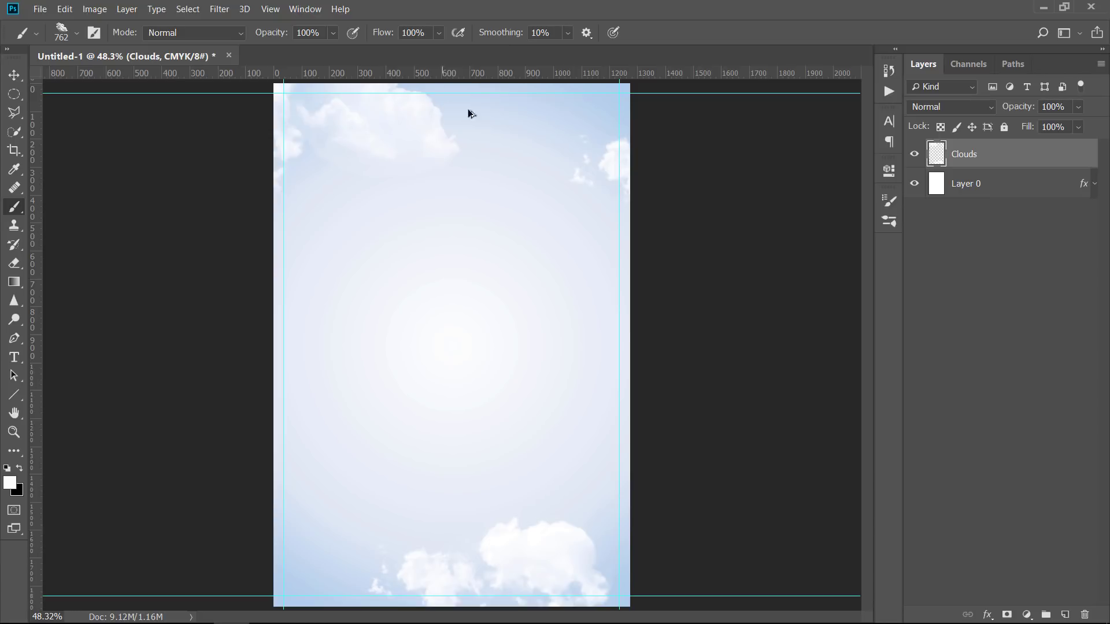
Stamp a white cloud in the canvas's lower-left corner, undoing the first stamp and placing it slightly lower and further left.
left_click(287, 543)
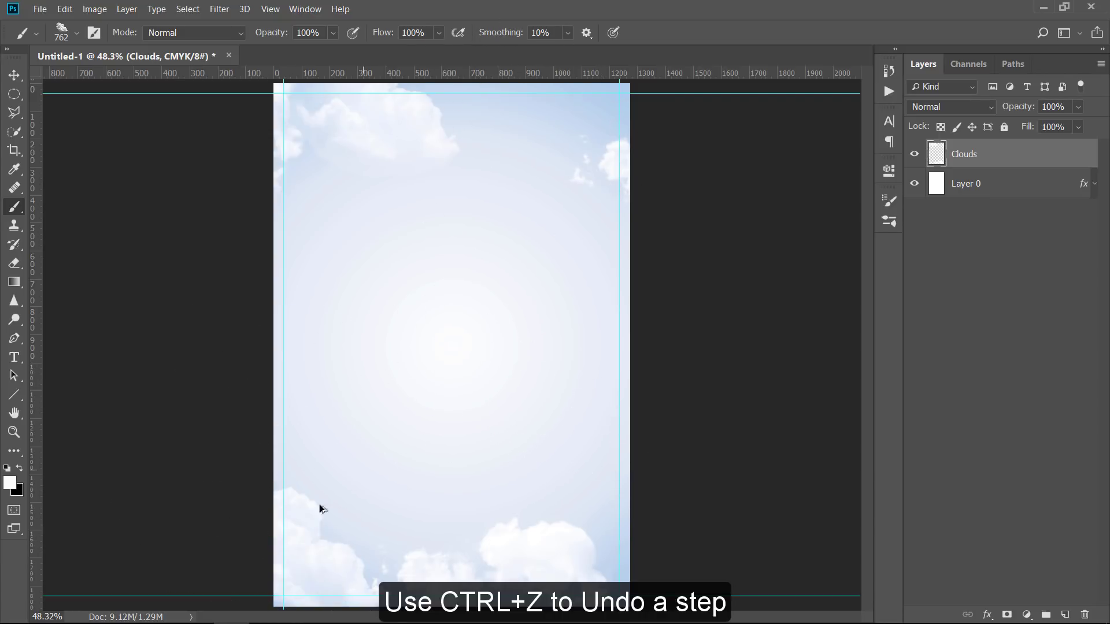
key("ctrl+z")
left_click(275, 553)
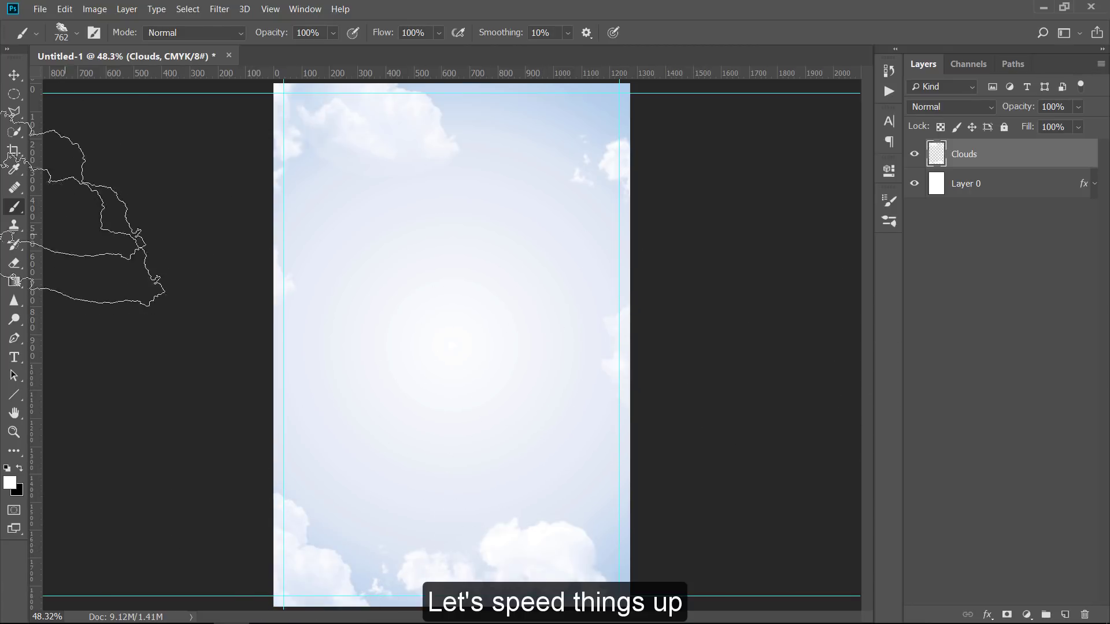
Using several different cloud brushes, stamp white clouds in the canvas's upper-right corner, along its right edge and across its centre.
left_click(76, 33)
left_click(181, 341)
scroll(540, 131, "down", 2)
left_click(530, 137)
left_click(664, 538)
left_click(76, 33)
left_click(100, 144)
left_click(600, 426)
left_click(430, 347)
left_click(76, 33)
left_click(553, 298)
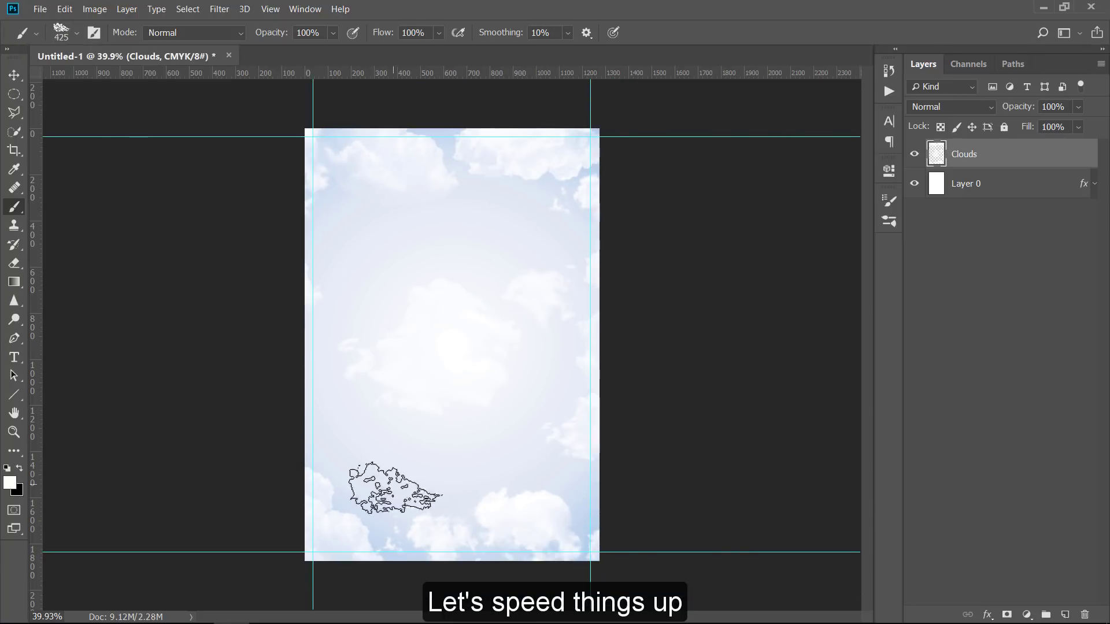
Stamp more clouds on the left edge, around the centre and below the top edge, ending with a 343 px cloud brush.
left_click(76, 33)
left_click(307, 403)
left_click(308, 264)
left_click(603, 215)
left_click(431, 300)
left_click(483, 406)
left_click(76, 33)
left_click_drag(466, 431, 57, 429)
scroll(439, 439, "down", 1)
left_click(432, 512)
mouse_move(479, 249)
left_mouse_down()
mouse_move(424, 253)
mouse_move(455, 260)
left_mouse_up()
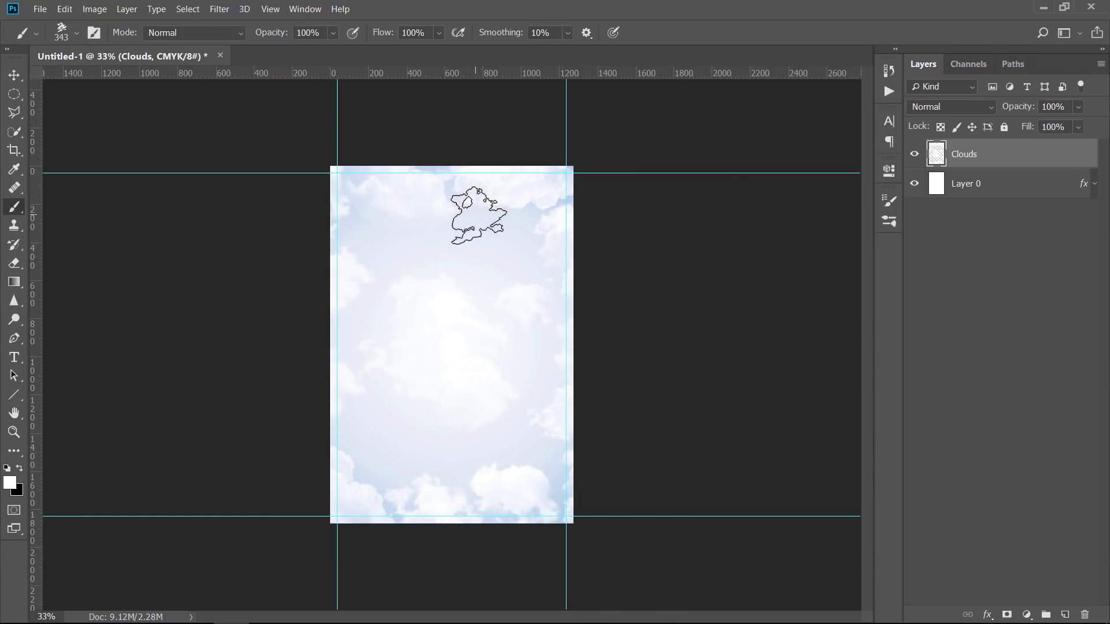
key("ctrl+0")
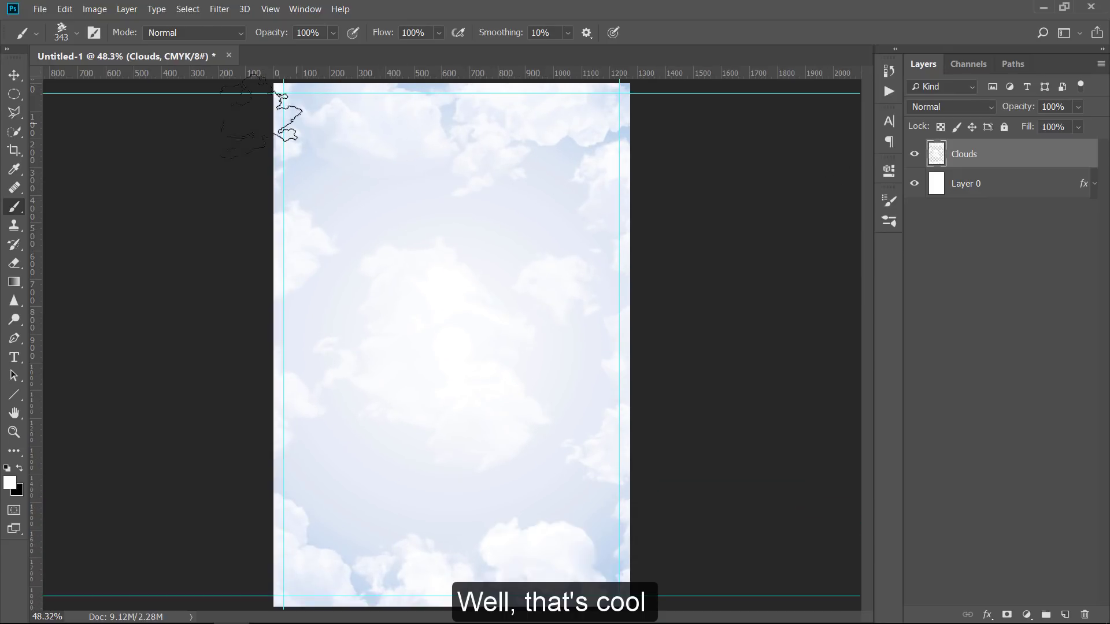
Group the Clouds layer and Layer 0 and name the group BG.
left_click(16, 76)
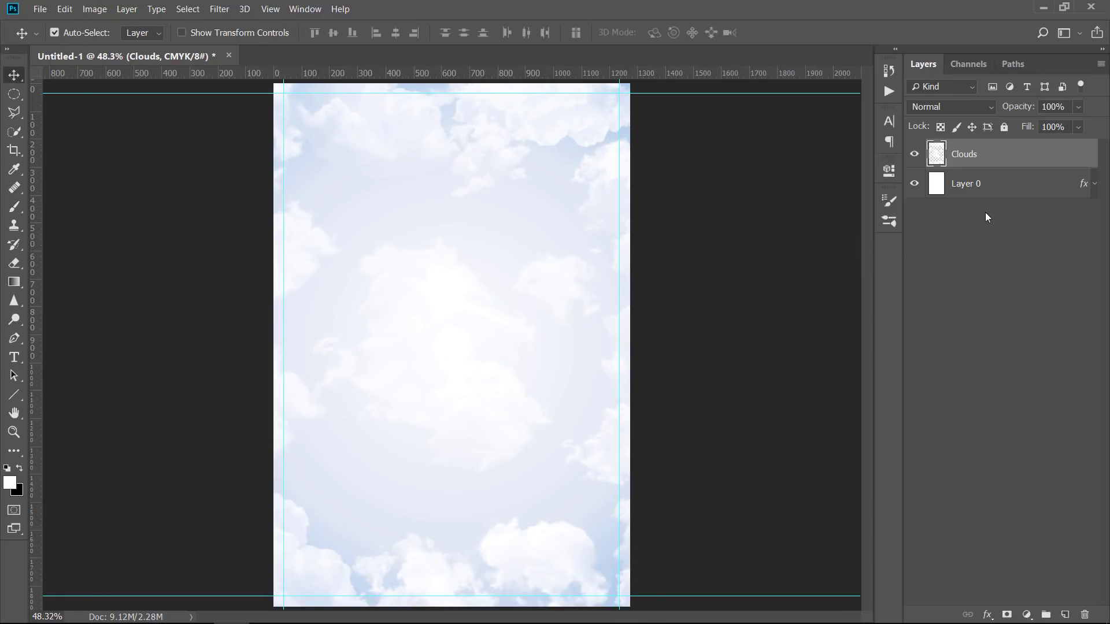
left_click(1016, 186, "shift")
left_click_drag(1017, 186, 1046, 615)
double_click(966, 149)
type("BG")
key("Return")
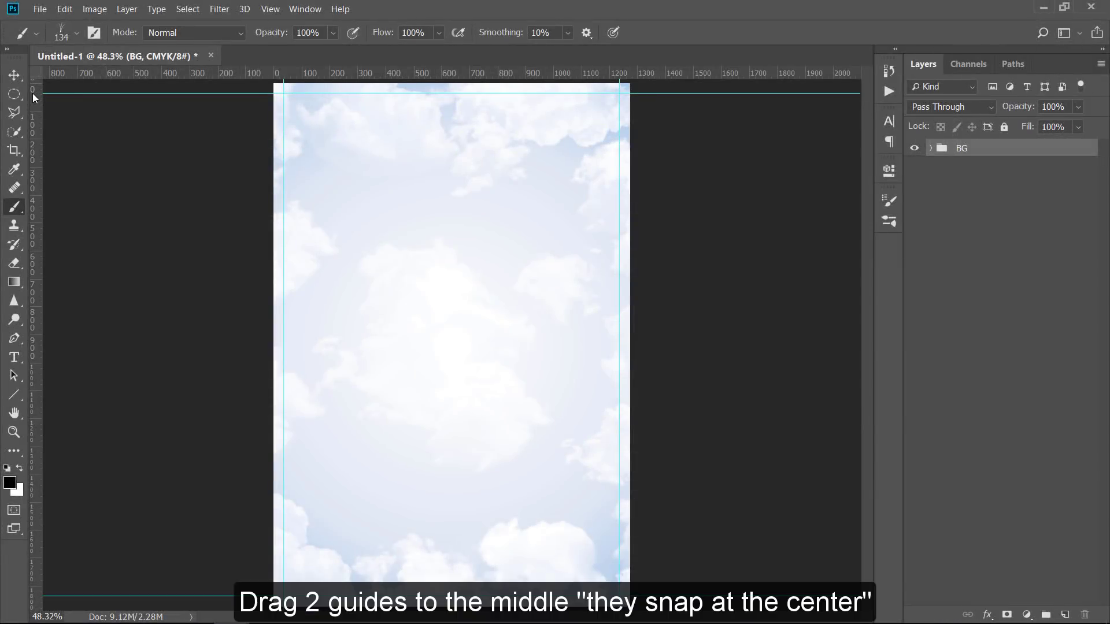
Add a vertical and a horizontal guide crossing at the canvas centre and choose the Elliptical Marquee tool.
left_click_drag(32, 93, 450, 127)
left_click_drag(435, 77, 461, 347)
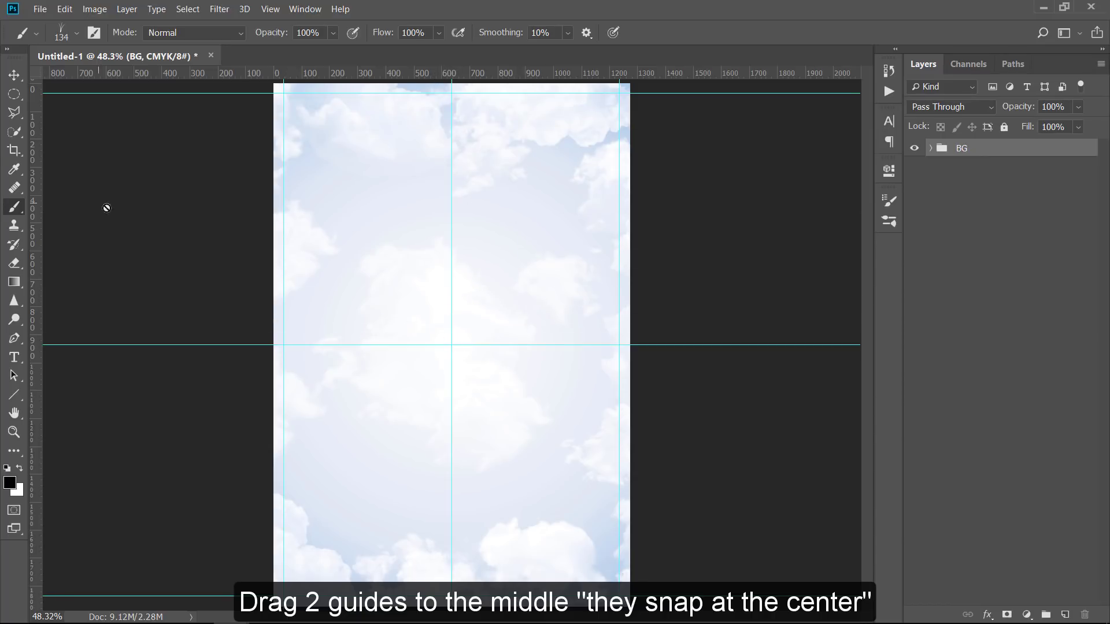
left_click(14, 94)
Place the grass-1133841 image as an embedded object, rotated 90°, and enlarge it to cover the canvas.
left_click(40, 10)
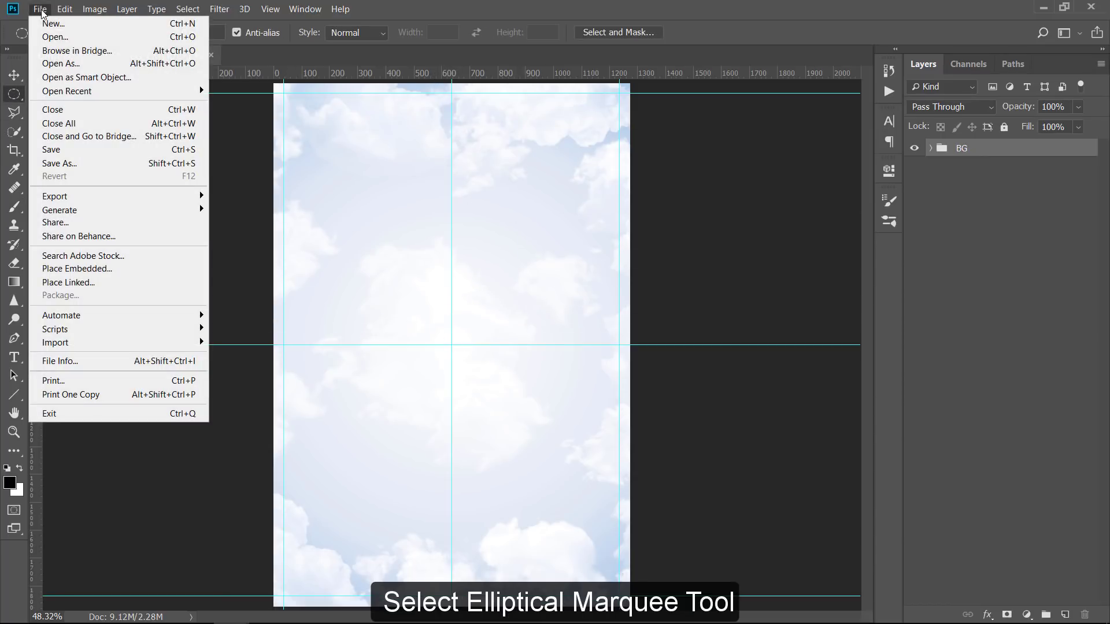
left_click(102, 268)
scroll(210, 226, "down", 2)
double_click(190, 221)
left_click_drag(646, 228, 514, 472)
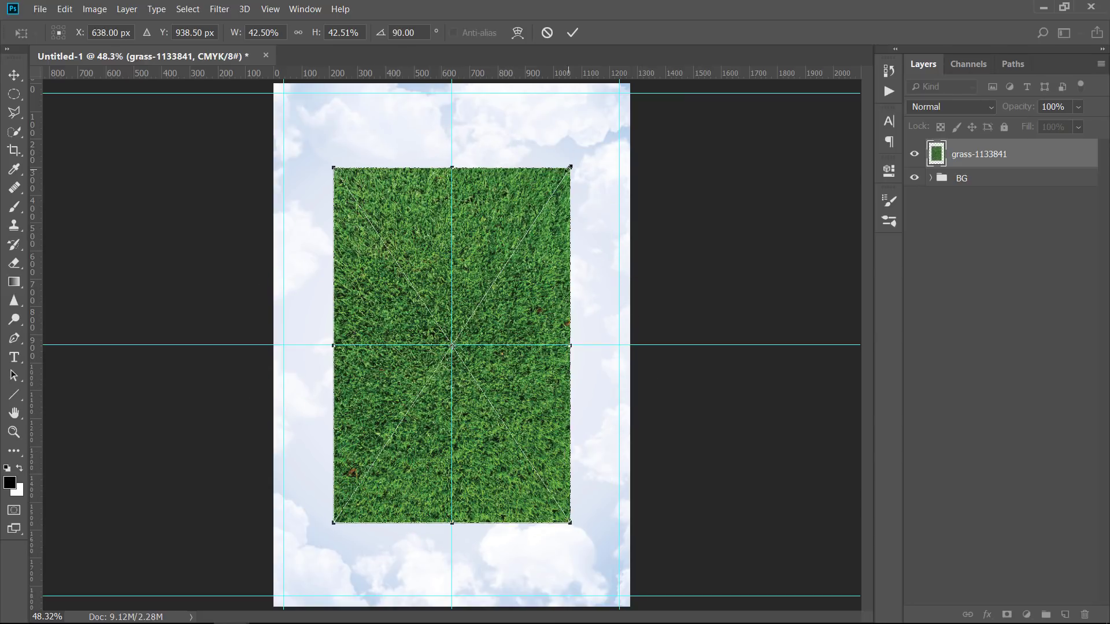
left_click_drag(572, 170, 701, 84)
key("Return")
Select a circle outward from the guides' intersection and use it as a layer mask on the grass layer.
key("m")
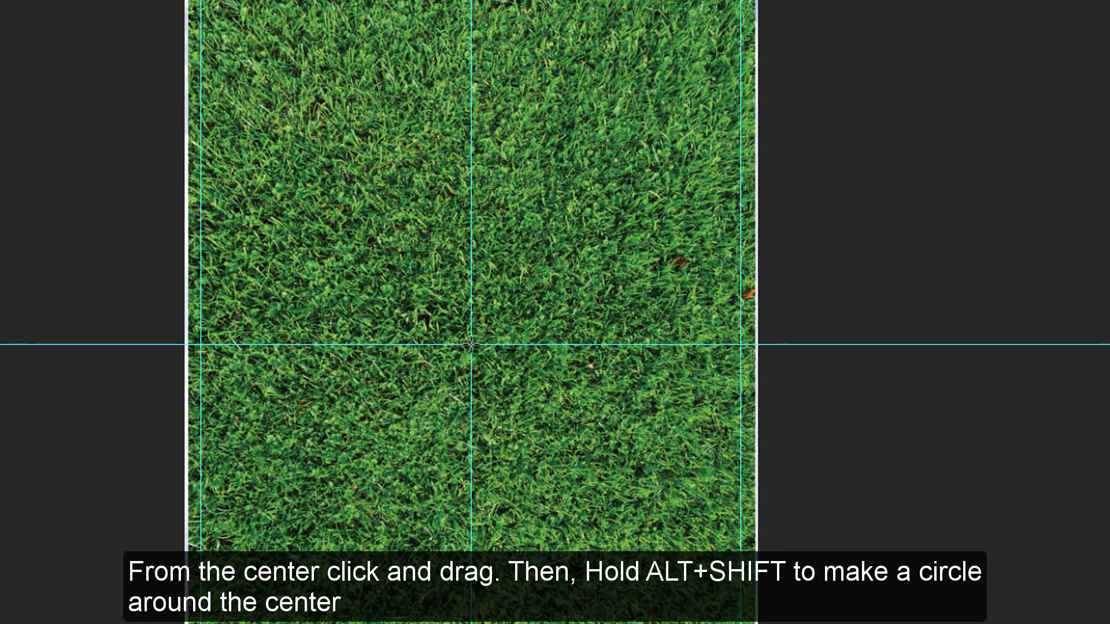
left_click_drag(471, 345, 824, 118)
key("alt+shift")
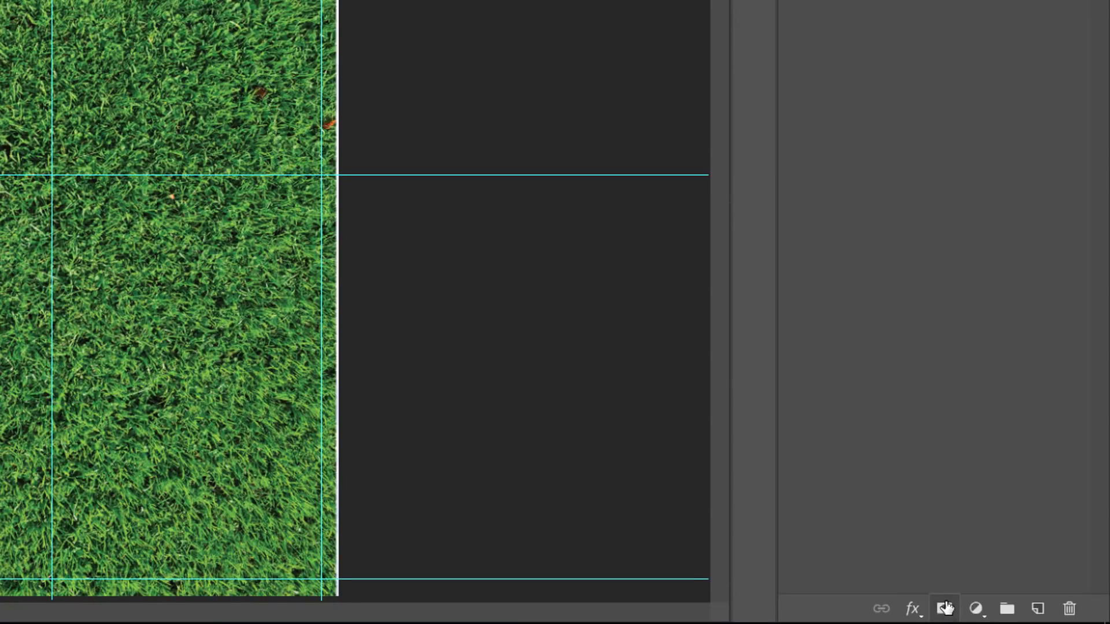
left_click(946, 608)
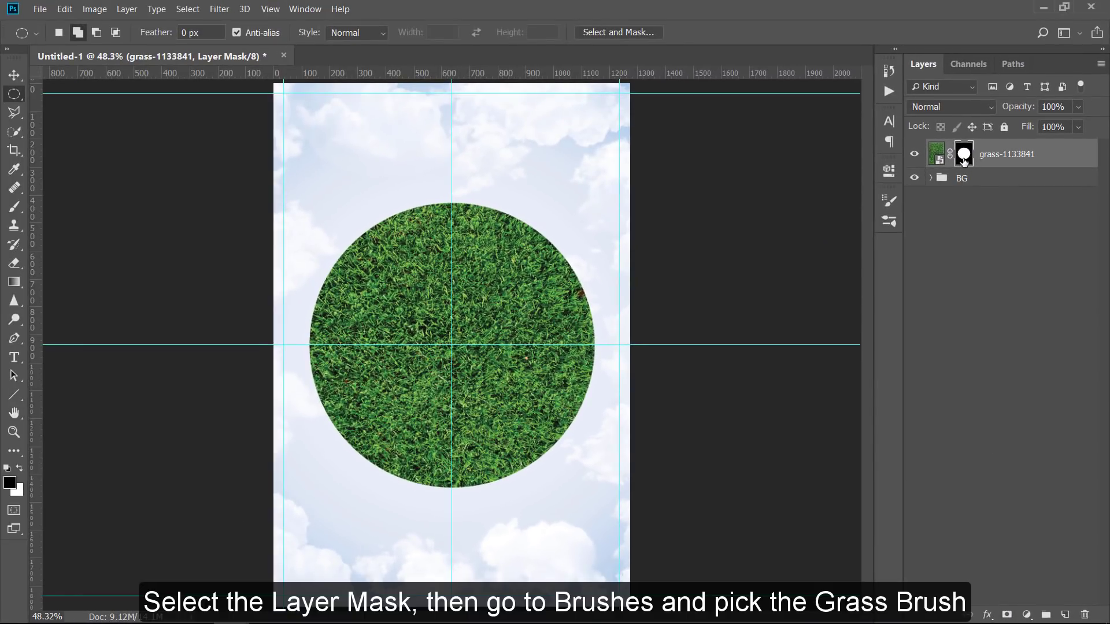
Restore the Legacy Brushes set to the Brush tool's presets.
left_click(15, 211)
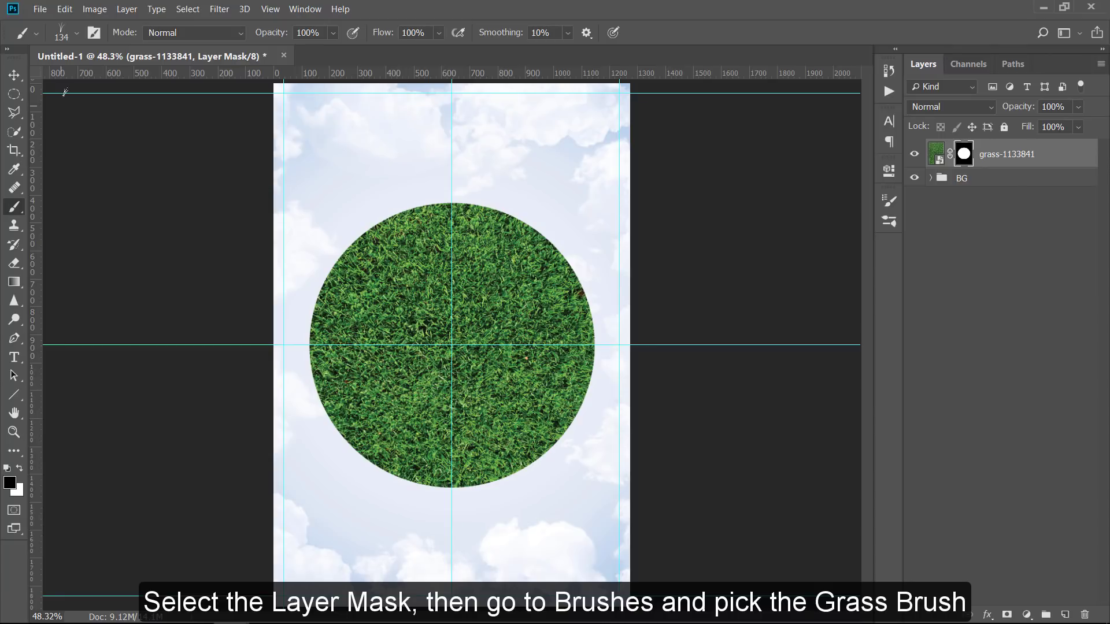
left_click(77, 36)
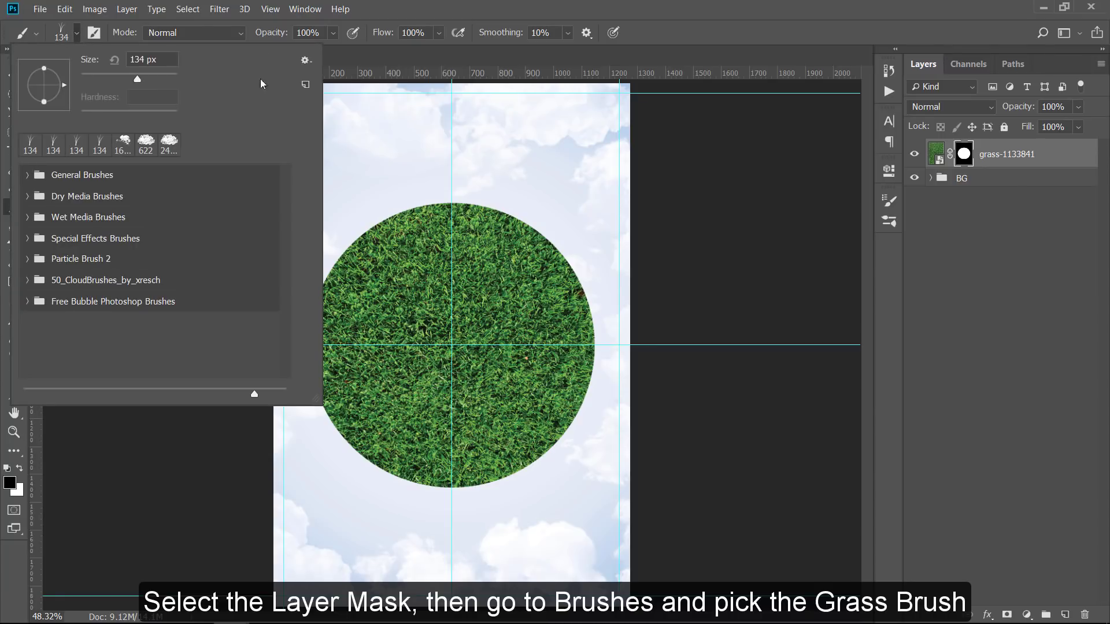
left_click(306, 61)
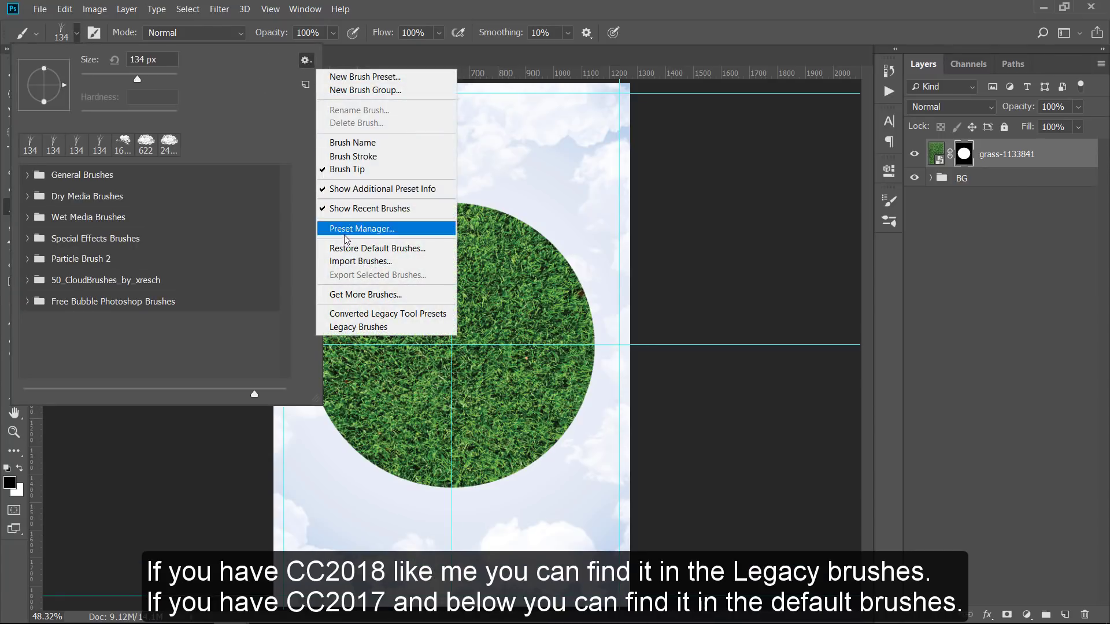
left_click(359, 328)
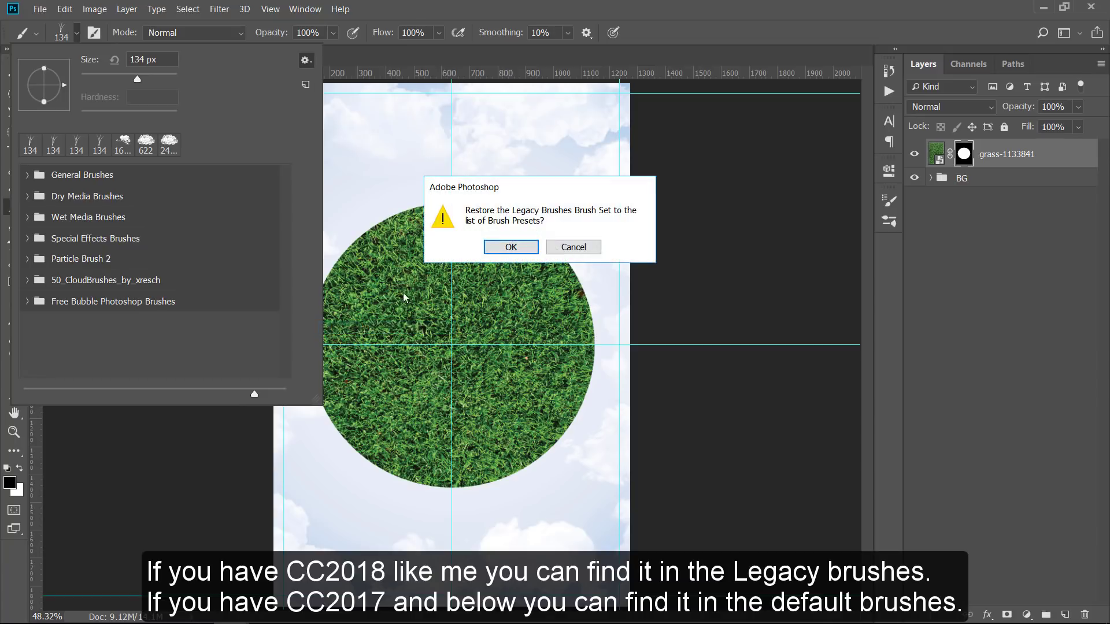
left_click(509, 247)
Choose the 134 px grass brush from the Default Brushes folder of the Legacy Brushes.
left_click(27, 324)
scroll(56, 277, "down", 3)
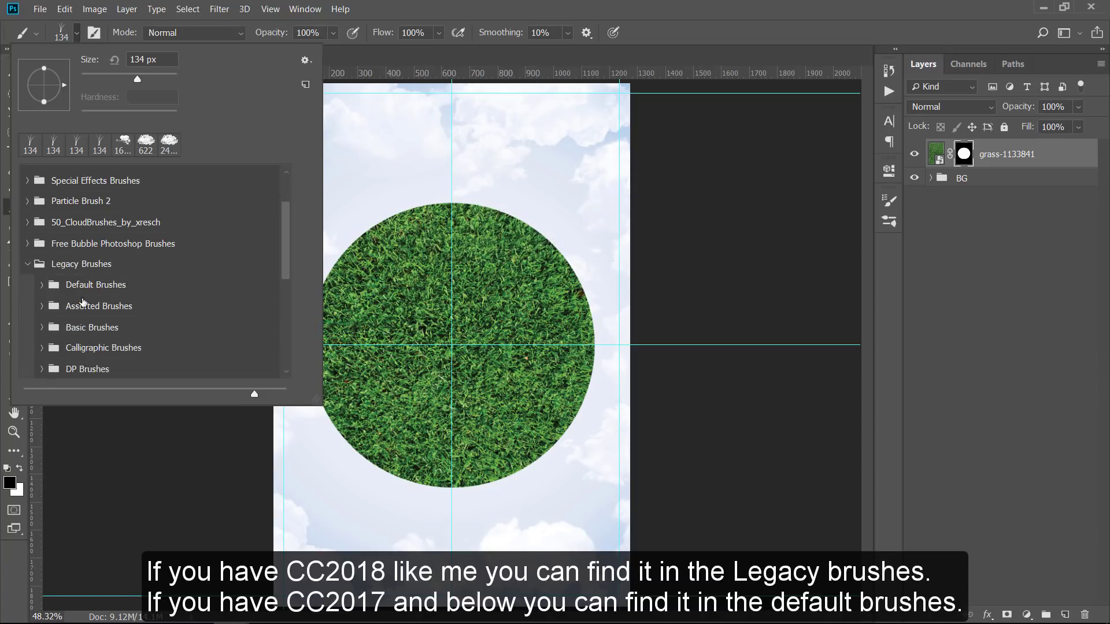
left_click(43, 263)
scroll(87, 286, "down", 3)
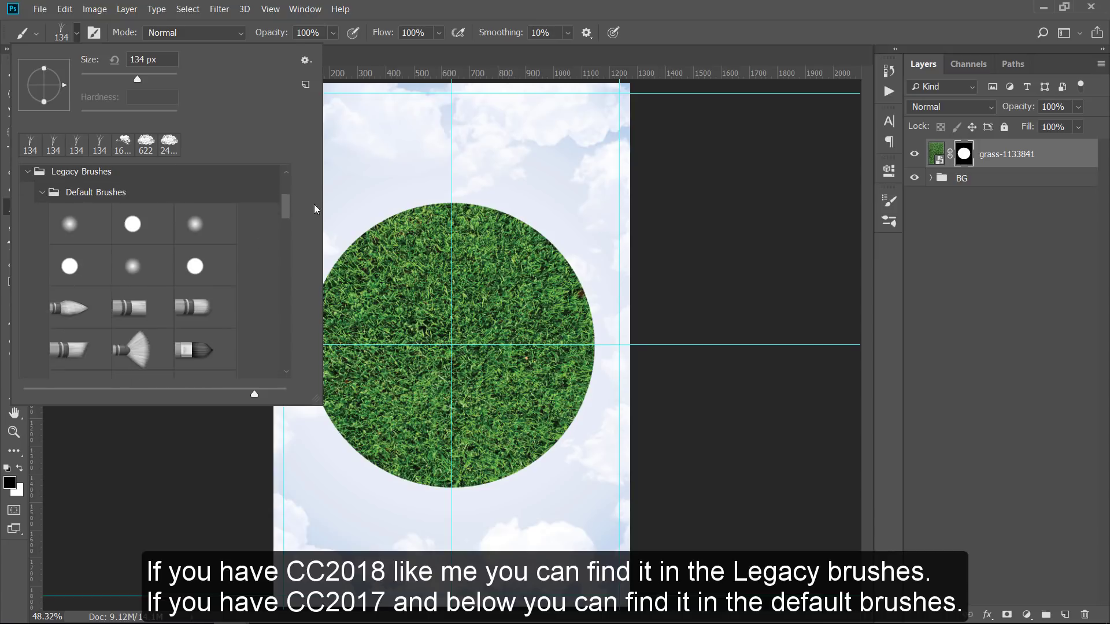
mouse_move(289, 221)
left_mouse_down()
mouse_move(285, 307)
mouse_move(285, 298)
left_mouse_up()
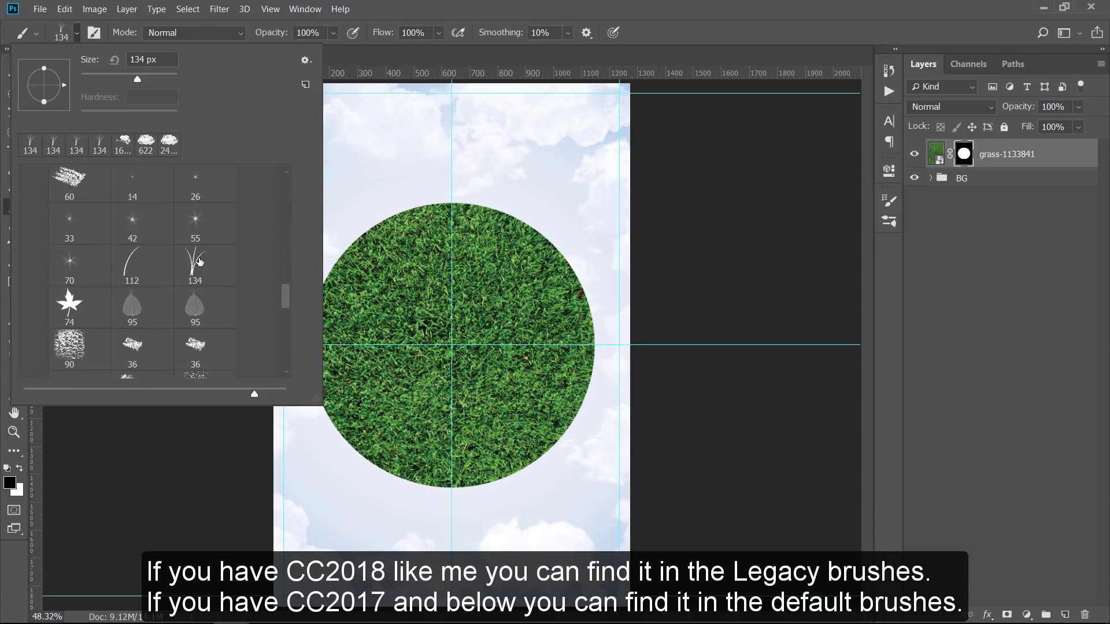
left_click(197, 265)
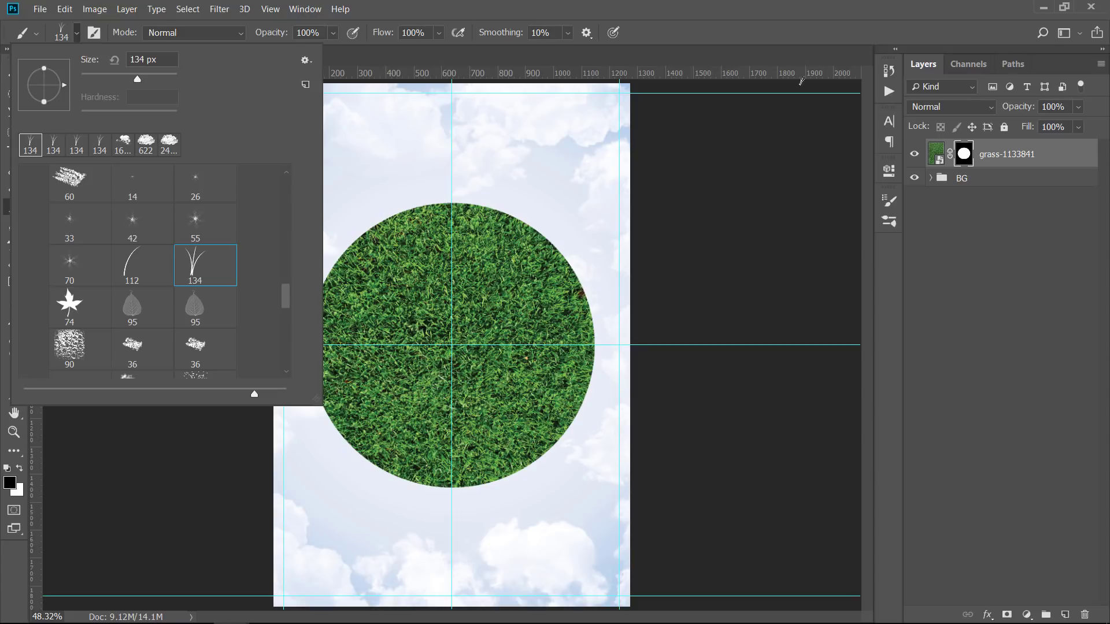
left_click(688, 28)
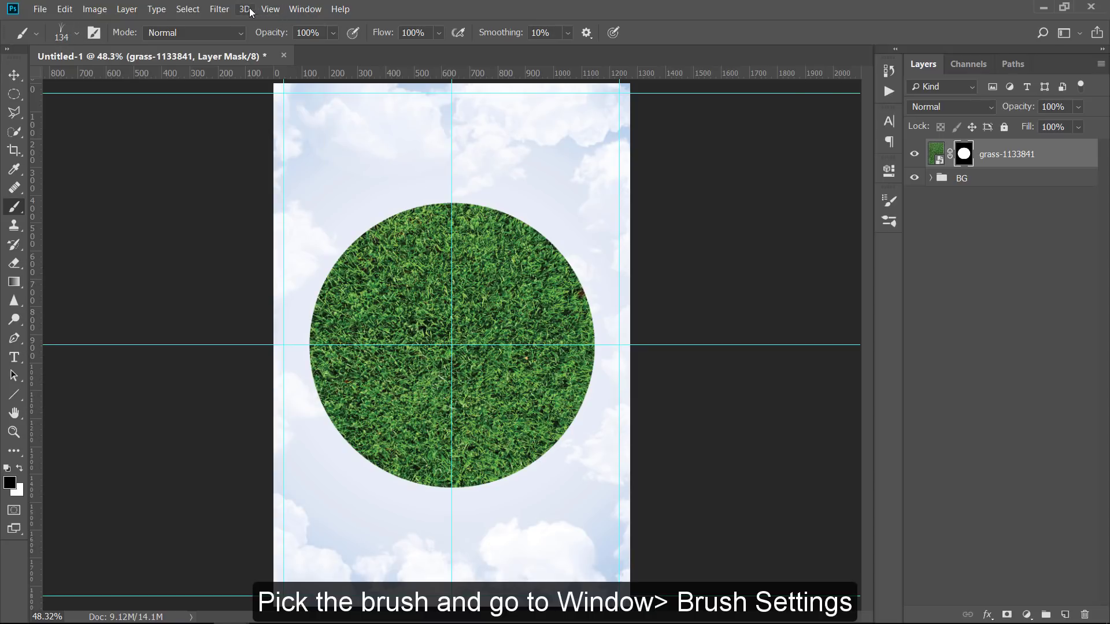
In the brush settings, leave only Shape Dynamics enabled, turning off Scattering, Color Dynamics and Smoothing.
left_click(296, 9)
left_click(317, 127)
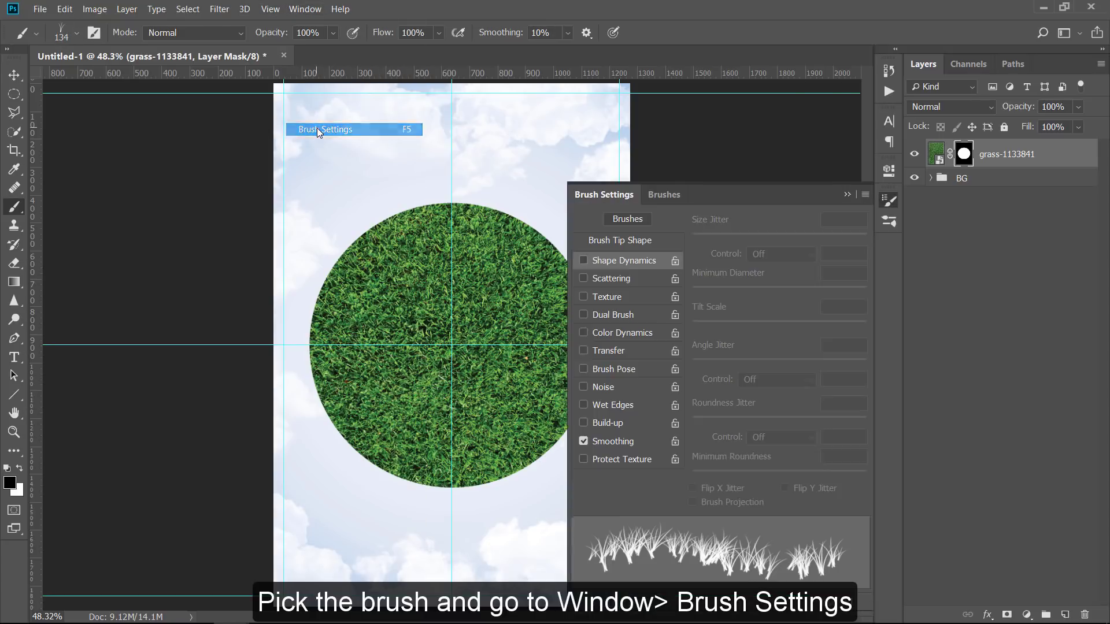
left_click(584, 351)
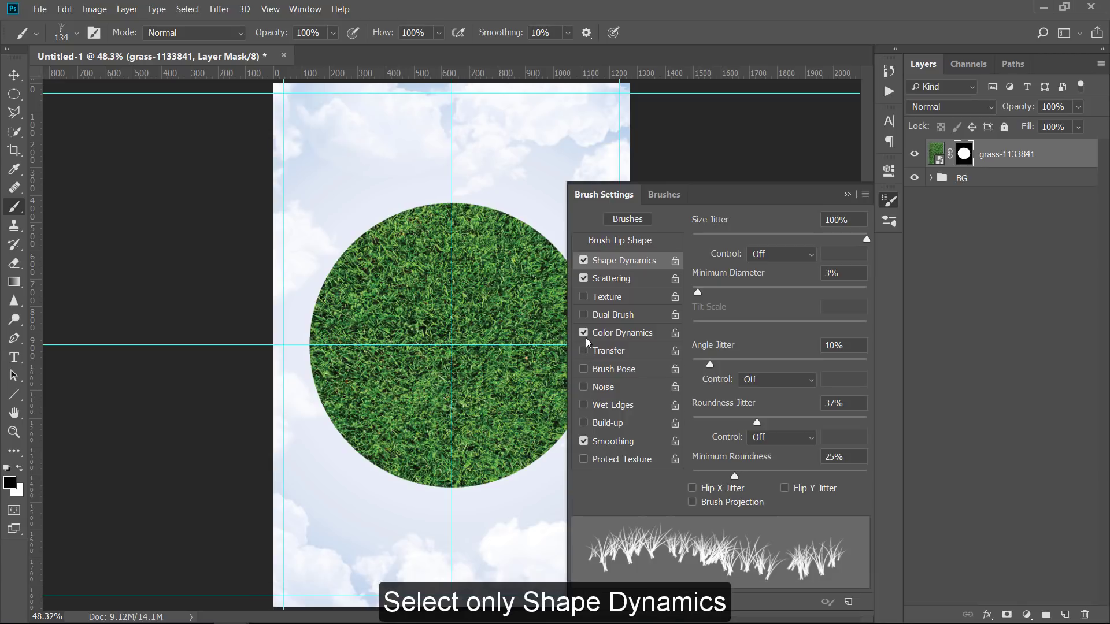
left_click(584, 442)
left_click(615, 283)
left_click(584, 279)
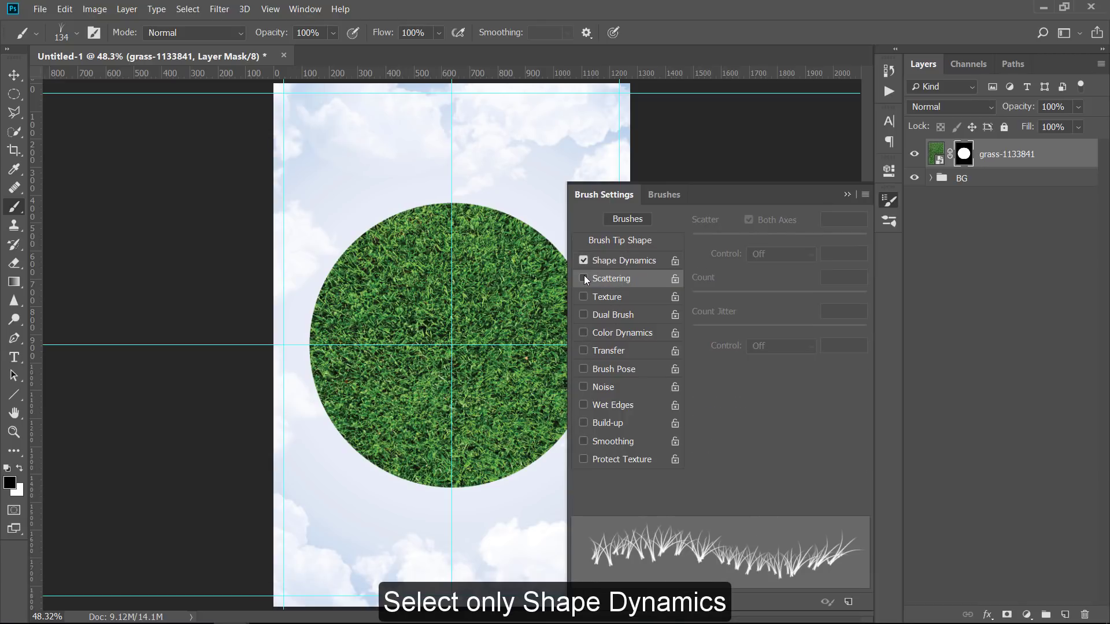
left_click(602, 263)
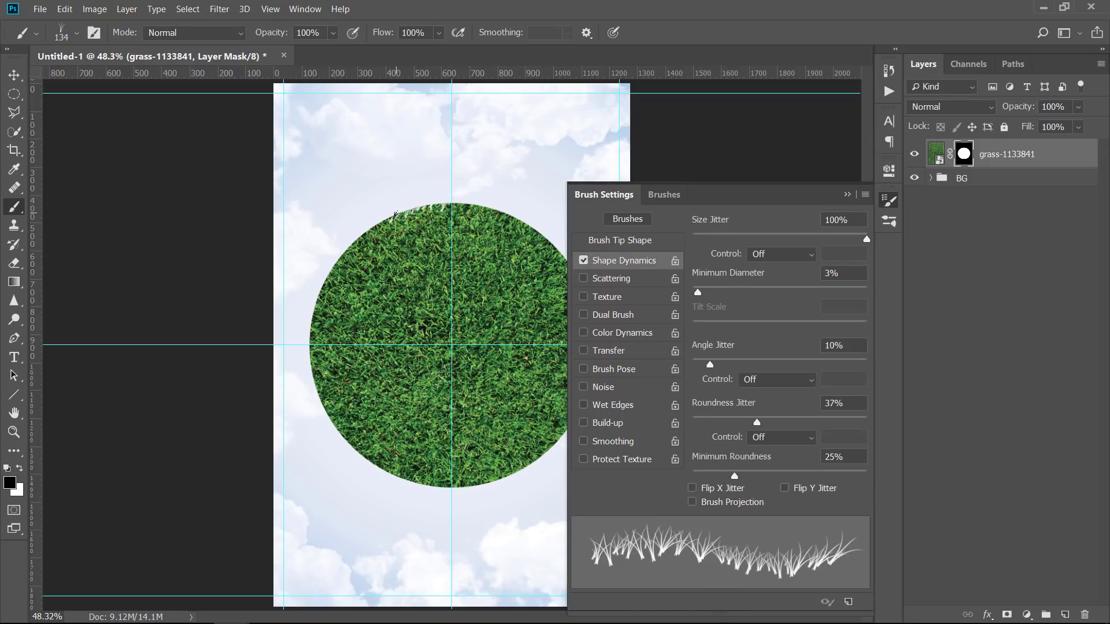
left_click(848, 195)
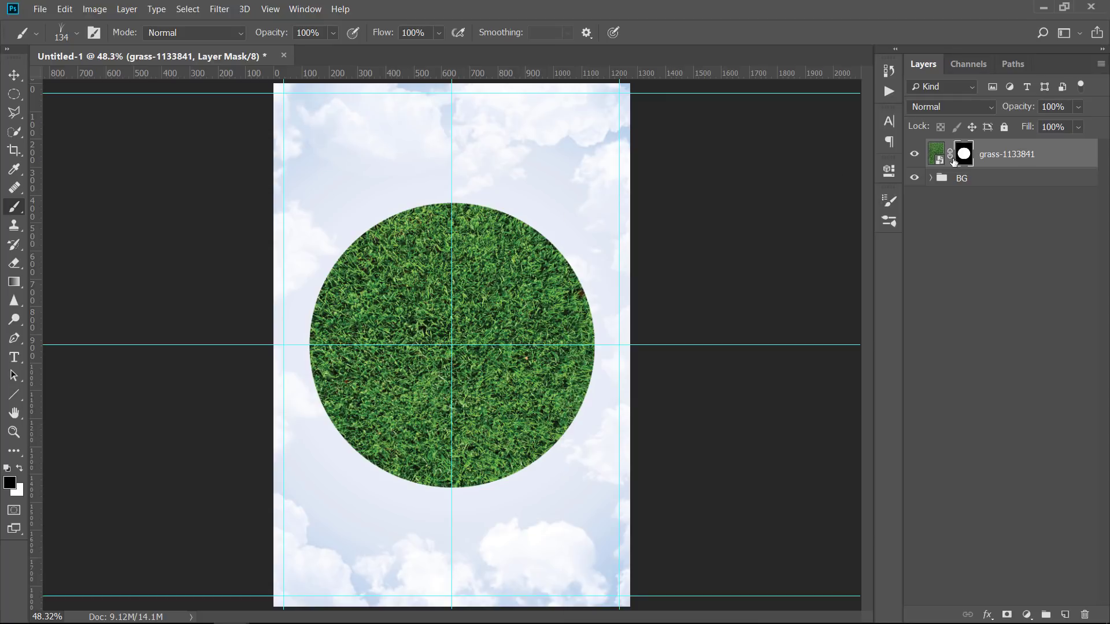
Target the grass layer's mask with a white foreground and try a grass stroke on the circle's top edge, then undo it.
left_click(974, 152)
left_click(968, 156)
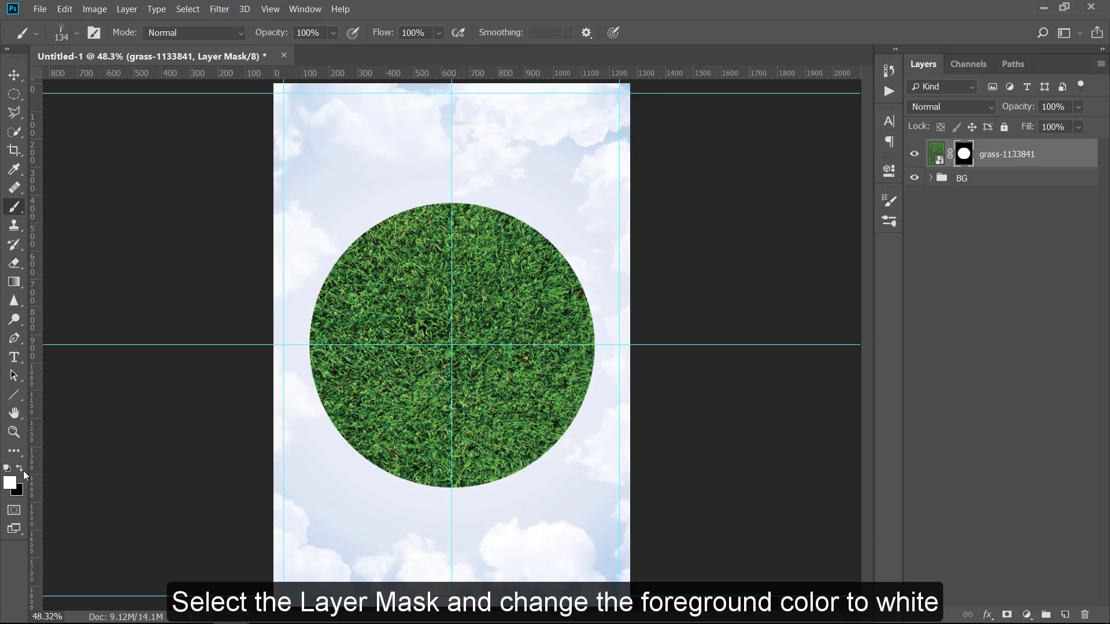
mouse_move(482, 204)
left_mouse_down()
mouse_move(428, 195)
mouse_move(384, 206)
mouse_move(524, 208)
mouse_move(449, 199)
left_mouse_up()
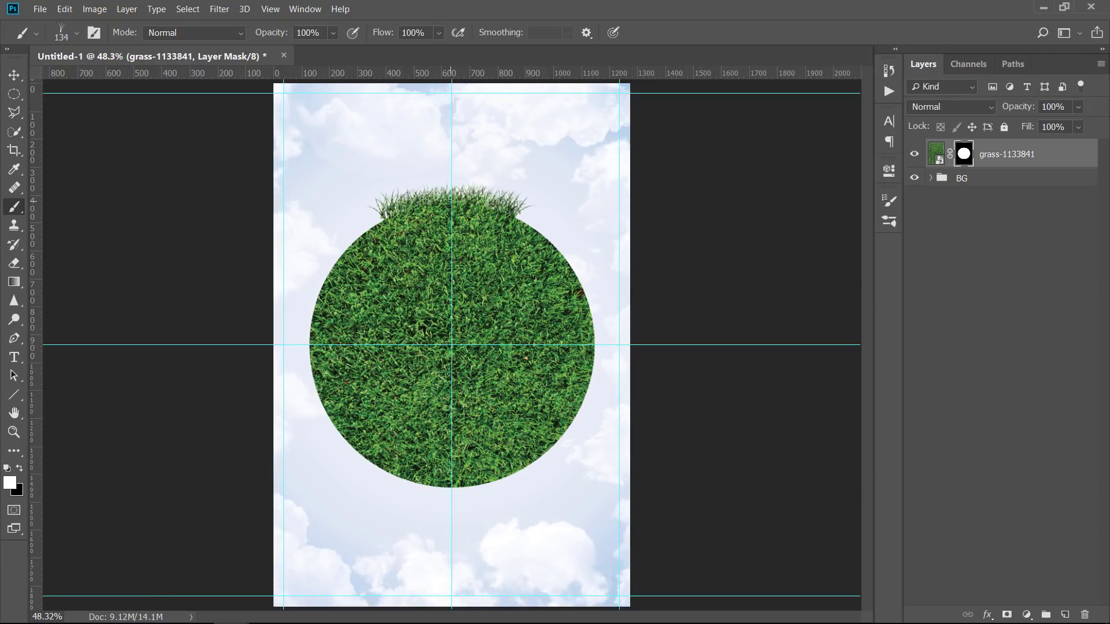
key("ctrl+z")
scroll(455, 199, "up", 3)
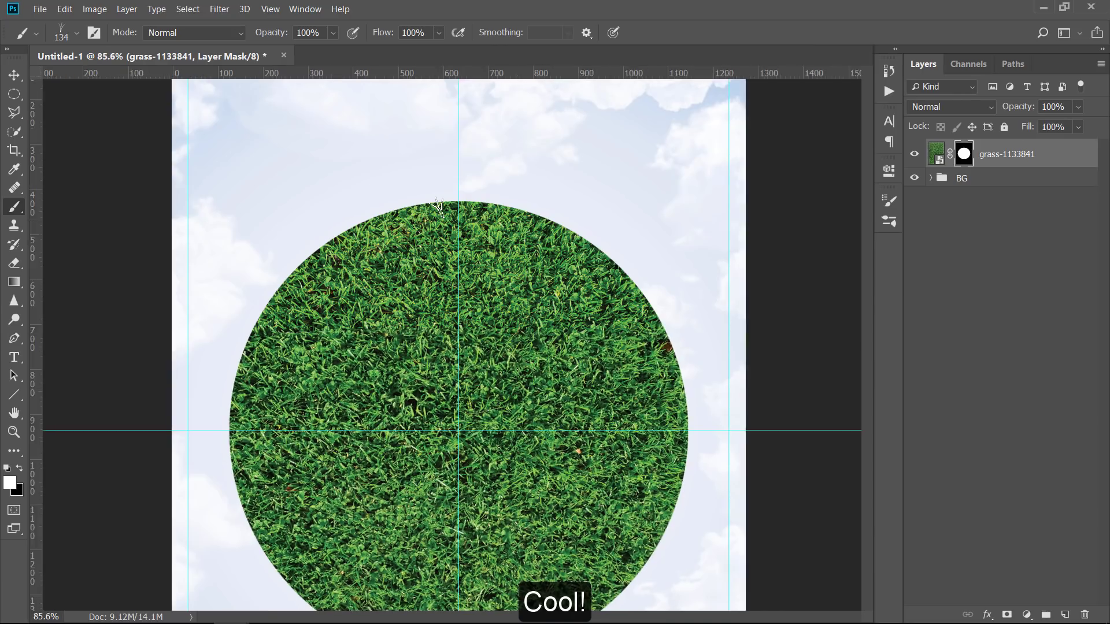
Paint grass blades on the mask along the circle's top, upper-right and left edges, rotating the brush tip to follow the curve.
mouse_move(441, 199)
left_mouse_down()
mouse_move(363, 217)
mouse_move(342, 227)
mouse_move(436, 210)
mouse_move(354, 223)
mouse_move(365, 226)
mouse_move(334, 241)
mouse_move(345, 244)
mouse_move(293, 267)
mouse_move(285, 257)
mouse_move(348, 235)
mouse_move(285, 264)
mouse_move(310, 260)
left_mouse_up()
mouse_move(478, 220)
left_mouse_down()
mouse_move(457, 200)
mouse_move(532, 196)
mouse_move(479, 202)
mouse_move(630, 245)
mouse_move(723, 361)
left_mouse_up()
mouse_move(272, 263)
left_mouse_down()
mouse_move(242, 312)
mouse_move(267, 298)
mouse_move(219, 347)
mouse_move(278, 249)
left_mouse_up()
right_click(351, 221)
left_click_drag(386, 227, 375, 203)
mouse_move(215, 373)
left_mouse_down()
mouse_move(195, 468)
mouse_move(210, 367)
mouse_move(196, 500)
mouse_move(208, 415)
mouse_move(207, 474)
left_mouse_up()
mouse_move(194, 535)
left_mouse_down()
mouse_move(197, 461)
mouse_move(205, 570)
mouse_move(193, 474)
mouse_move(219, 588)
mouse_move(196, 512)
left_mouse_up()
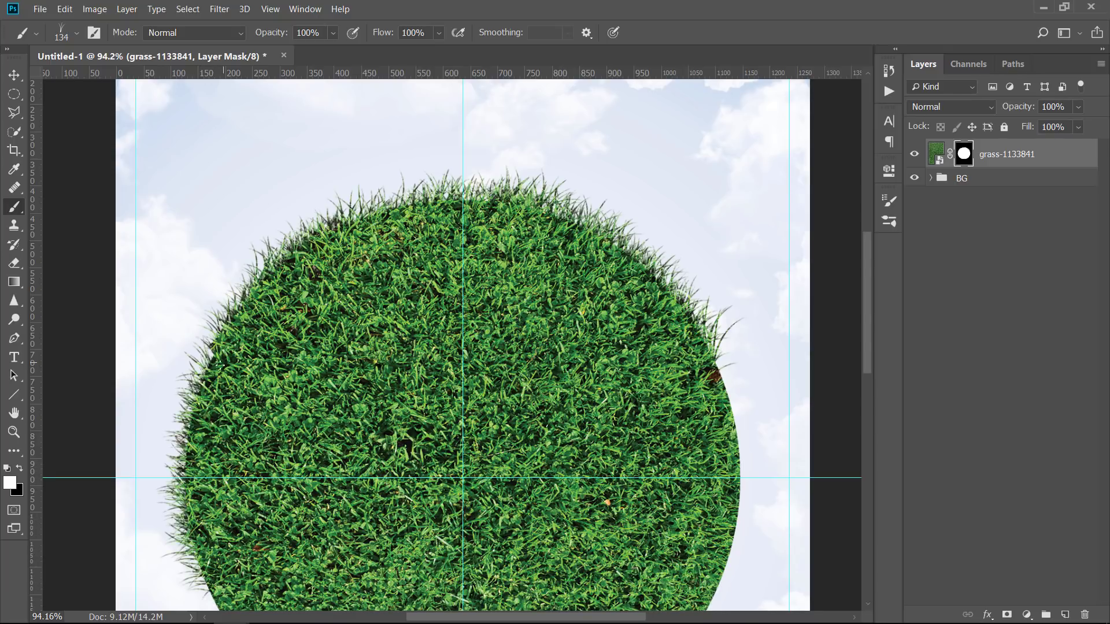
Rotate the brush tip further and paint grass blades along the circle's lower-left edge.
mouse_move(332, 368)
left_mouse_down()
mouse_move(313, 263)
mouse_move(318, 152)
left_mouse_up()
right_click(200, 353)
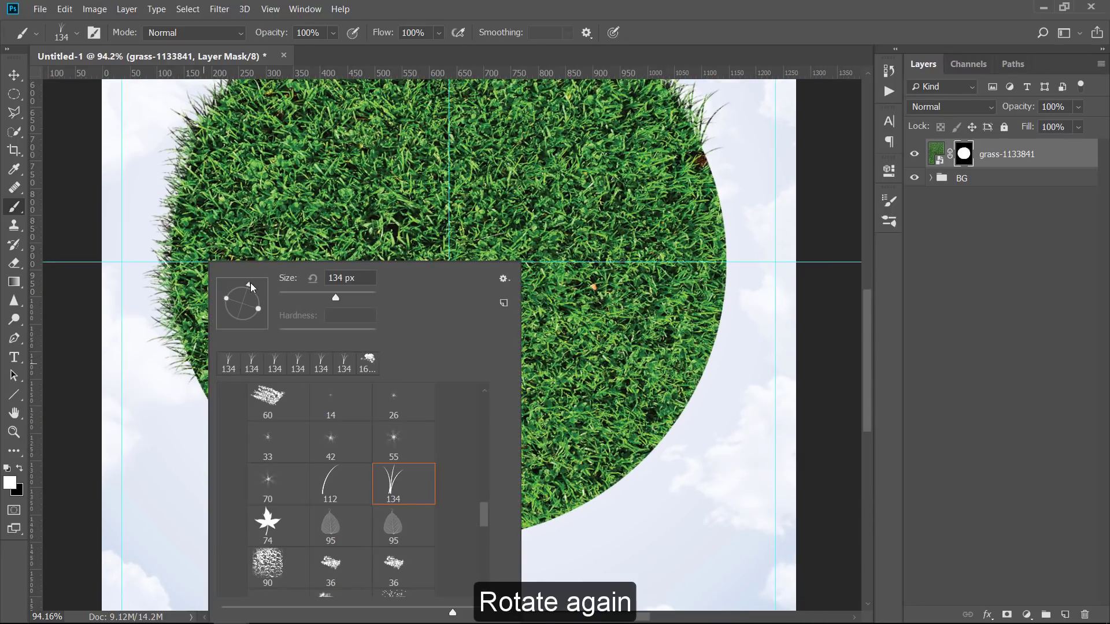
left_click_drag(234, 284, 229, 291)
left_click(200, 364)
mouse_move(226, 428)
left_mouse_down()
mouse_move(209, 402)
mouse_move(225, 436)
mouse_move(270, 474)
mouse_move(347, 520)
left_mouse_up()
Paint grass blades along the circle's bottom and right edges, rotating the brush tip to point outward.
right_click(374, 519)
left_click_drag(403, 290, 398, 294)
mouse_move(364, 523)
left_mouse_down()
mouse_move(512, 523)
mouse_move(646, 457)
mouse_move(704, 357)
mouse_move(715, 280)
mouse_move(761, 291)
left_mouse_up()
right_click(715, 274)
mouse_move(716, 211)
left_mouse_down()
mouse_move(704, 167)
mouse_move(742, 277)
left_mouse_up()
key("ctrl+0")
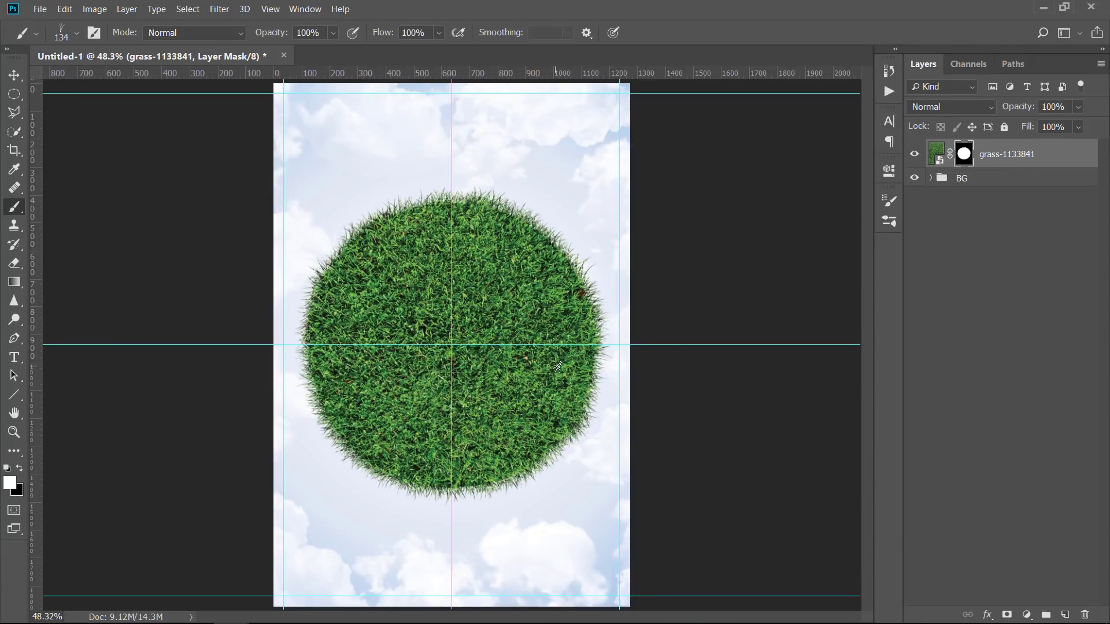
Place the image "850 easter wreath by tigers-stock 02" as an embedded object directly above the BG group, beneath the grass layer.
left_click(933, 185)
left_click(38, 8)
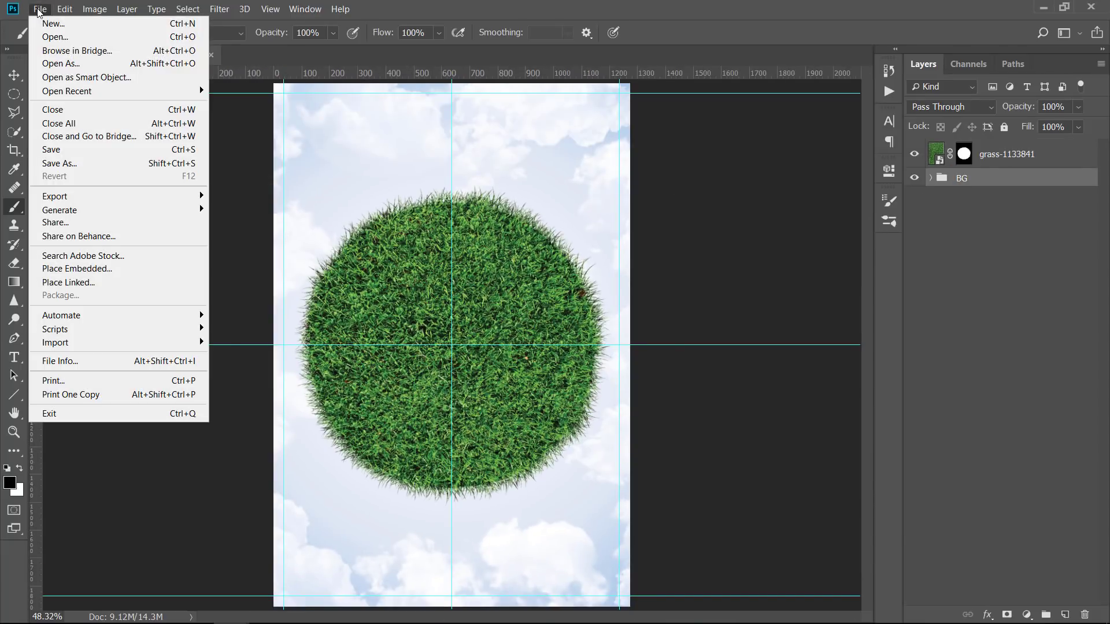
left_click(81, 270)
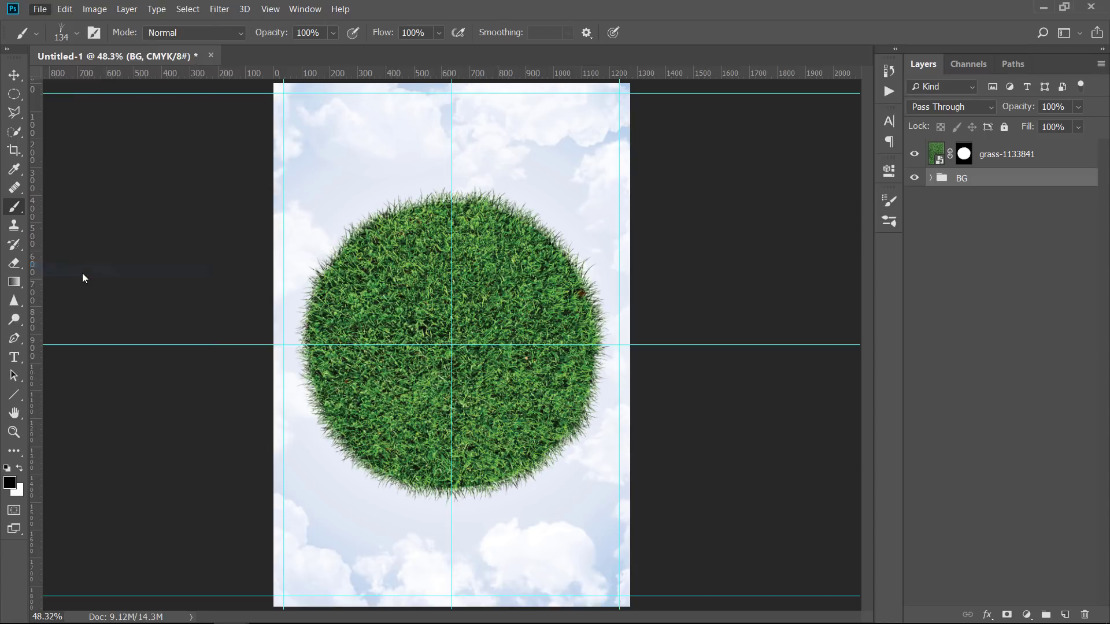
double_click(163, 137)
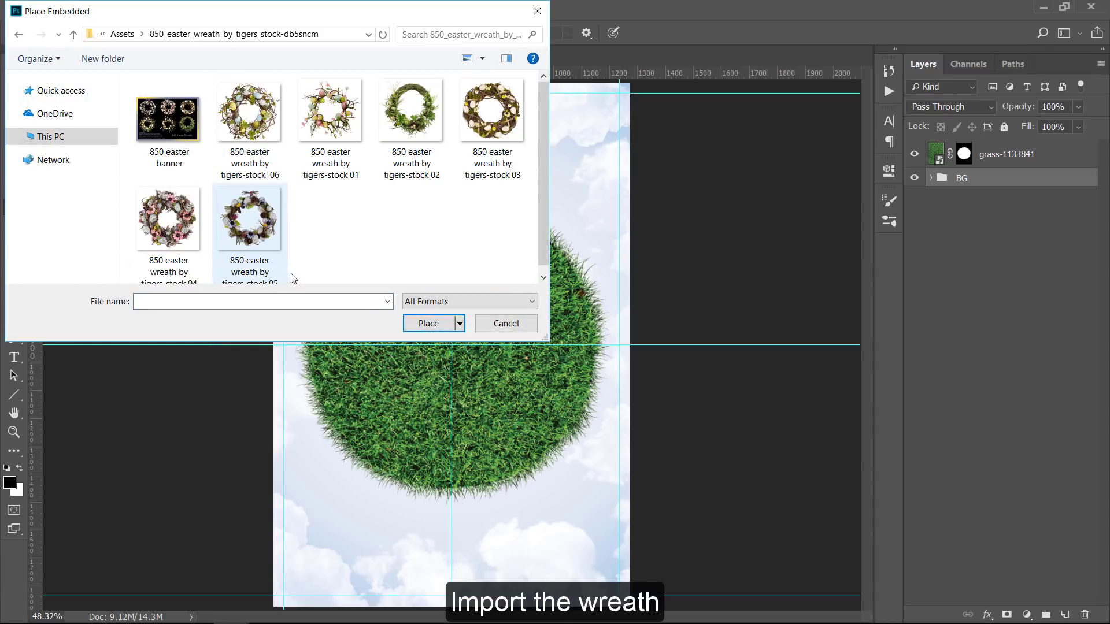
double_click(400, 130)
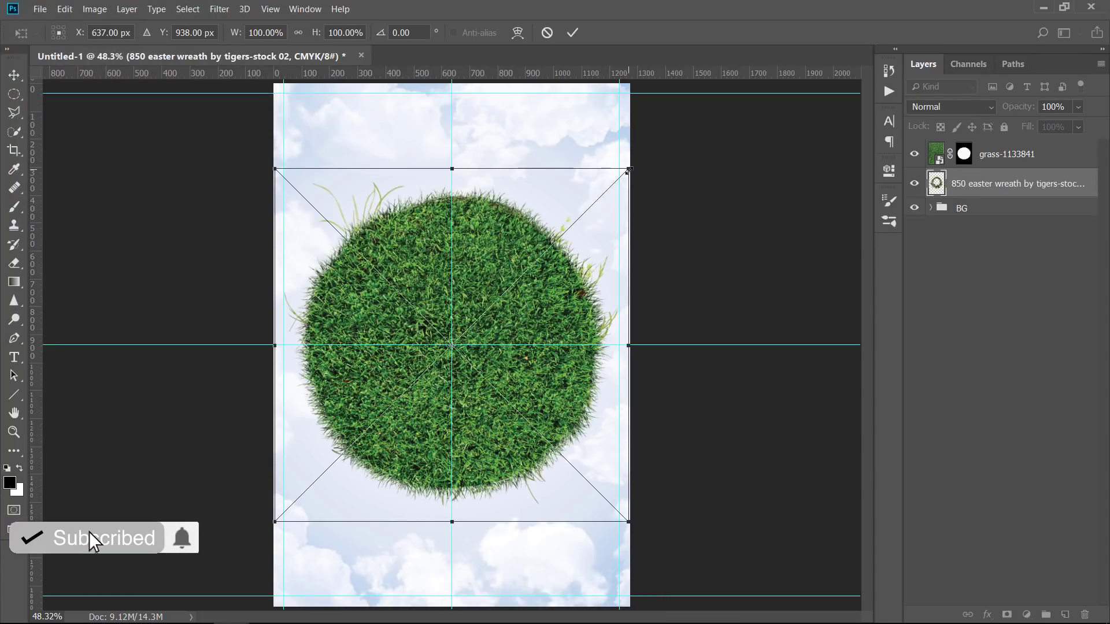
Scale the wreath to 103.79% and shift it slightly down so its leaves stick out around the grass circle.
left_click_drag(629, 168, 636, 164)
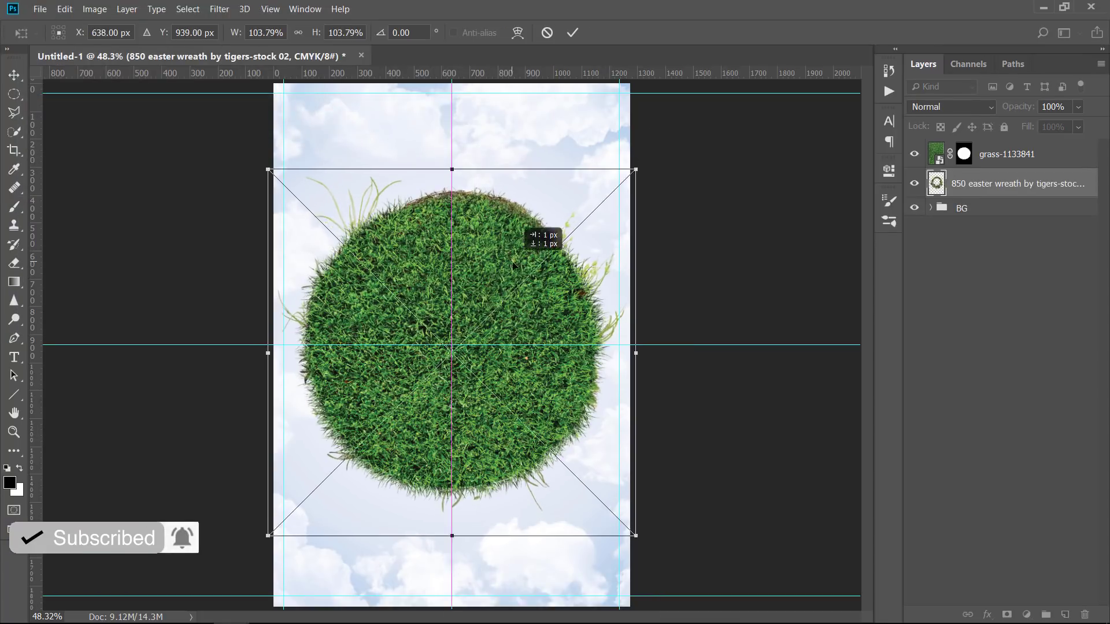
left_click_drag(515, 255, 514, 267)
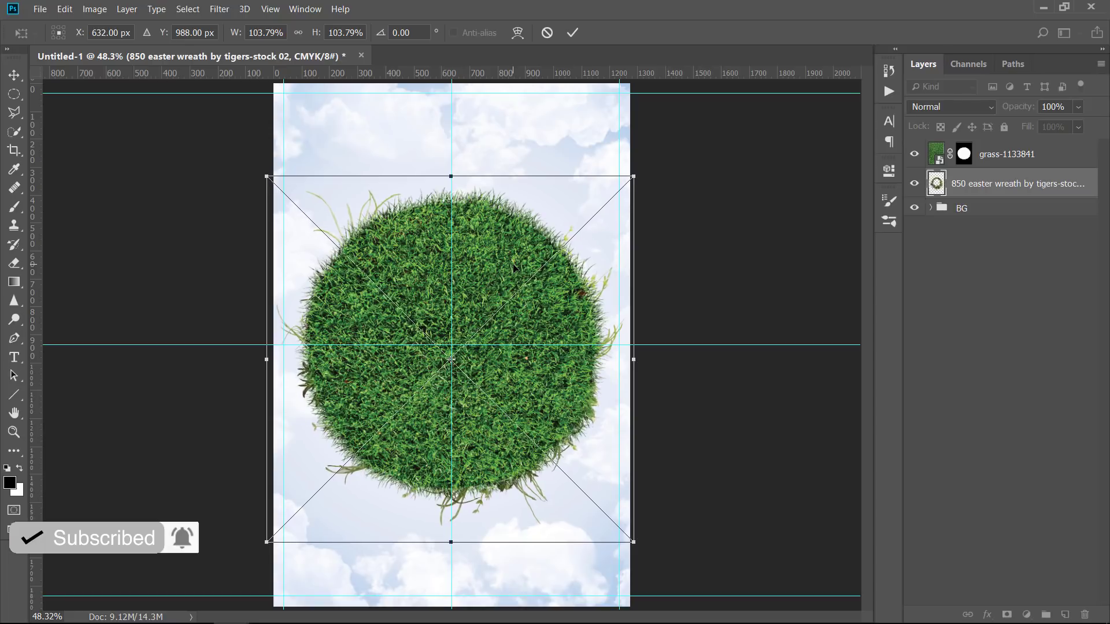
key("b")
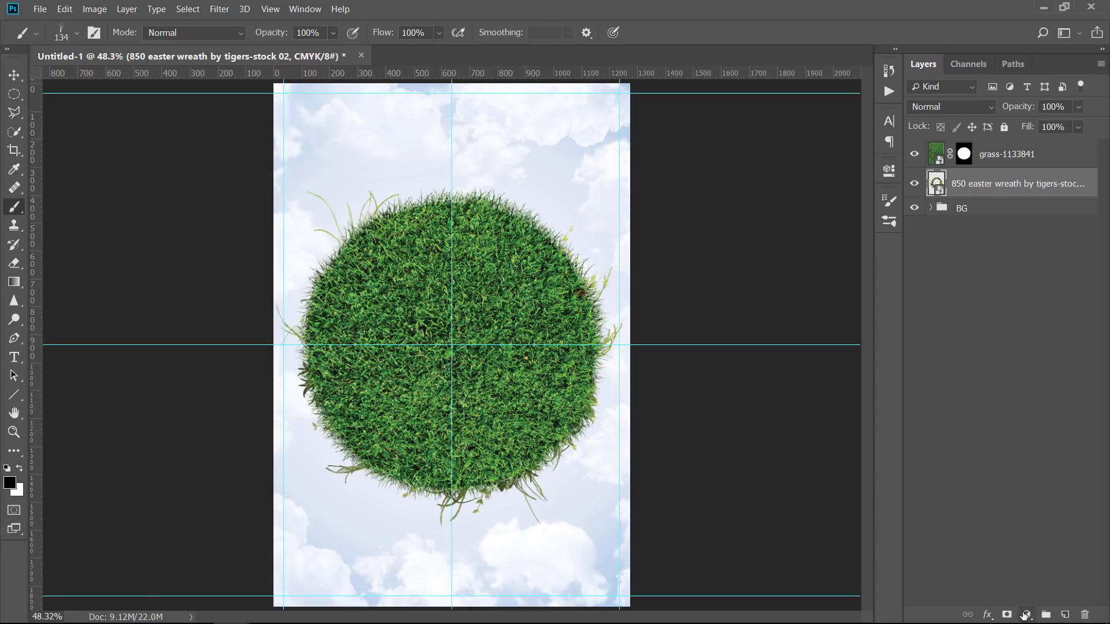
Add a Hue/Saturation adjustment layer above the wreath and clip it to the wreath layer.
left_click(1026, 615)
left_click(1026, 475)
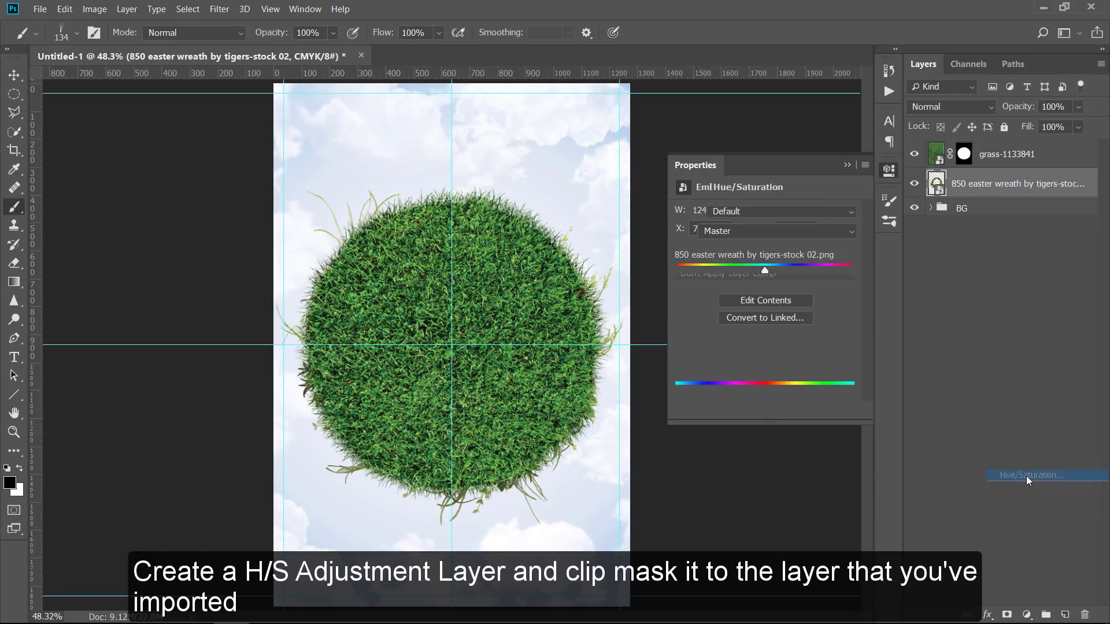
left_click(766, 411)
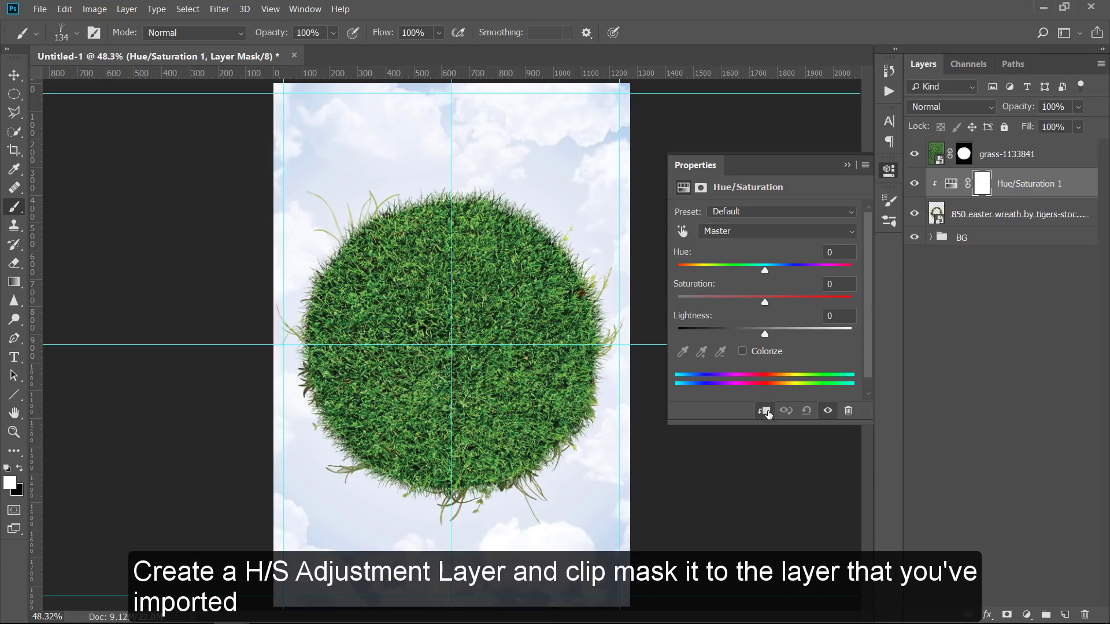
Inspect the wreath with the grass layer hidden, then restore it and set the adjustment's Yellows hue to +33 with raised saturation.
left_click(915, 153)
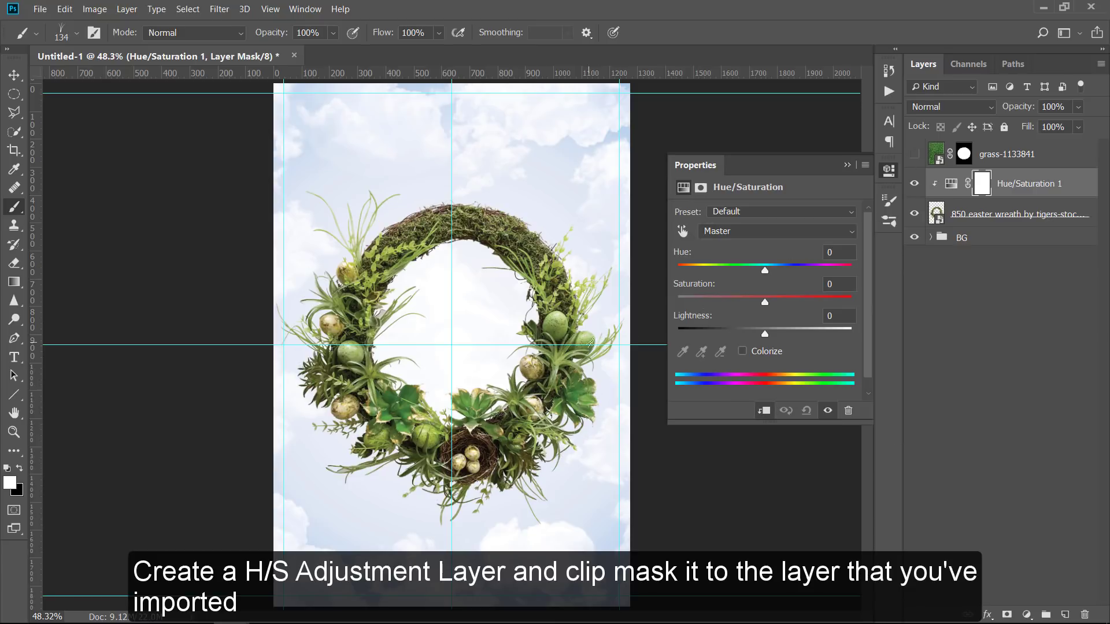
left_click(752, 234)
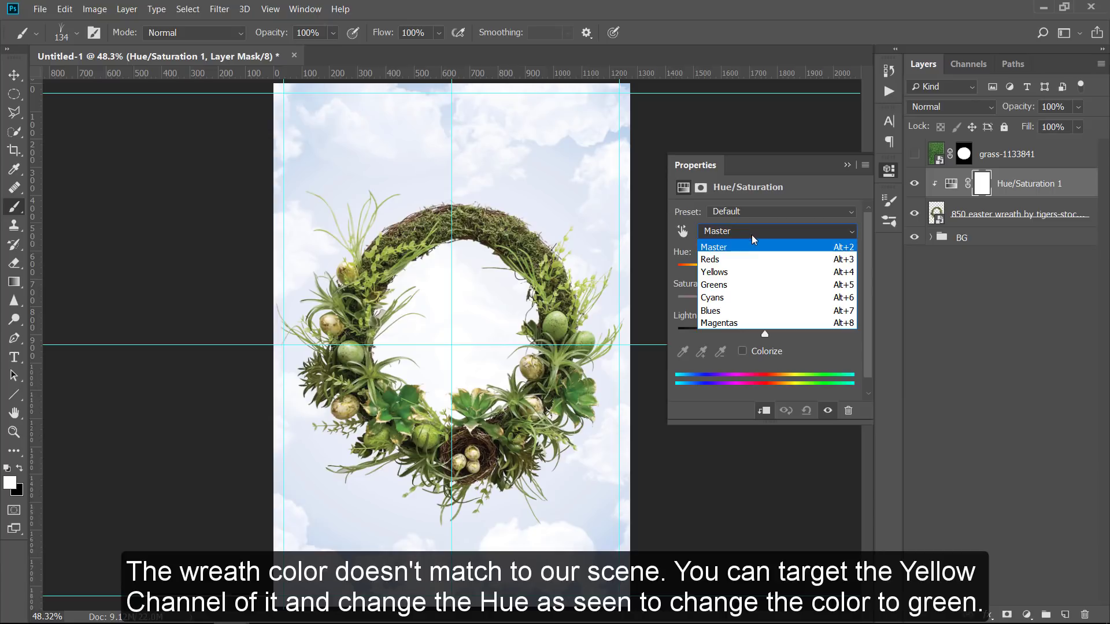
left_click(744, 272)
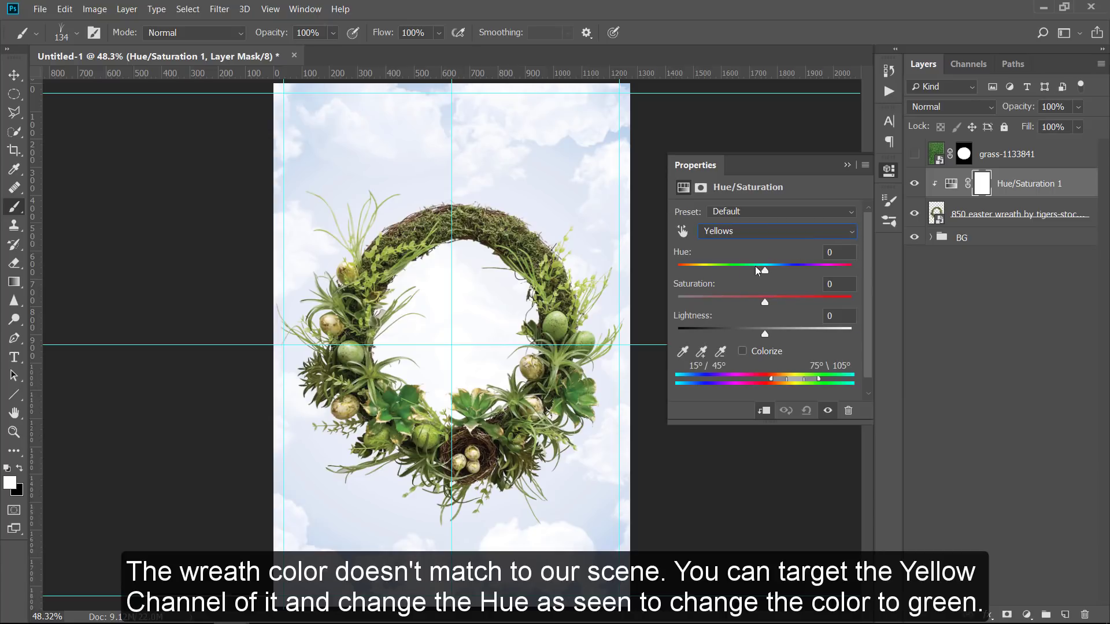
left_click(915, 155)
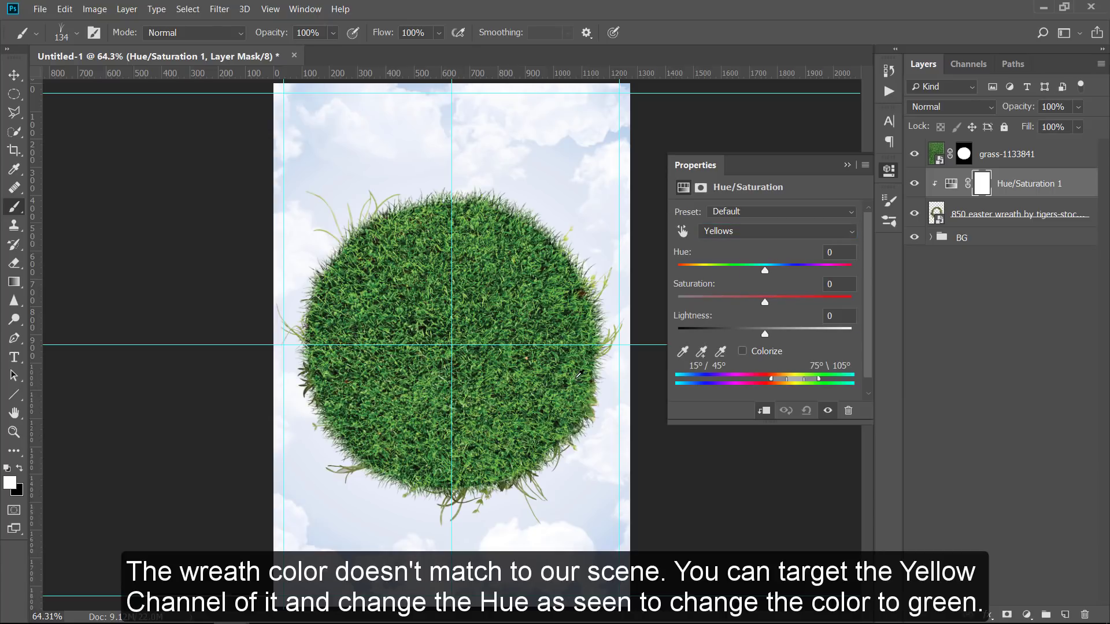
scroll(578, 375, "up", 3)
scroll(471, 344, "down", 2)
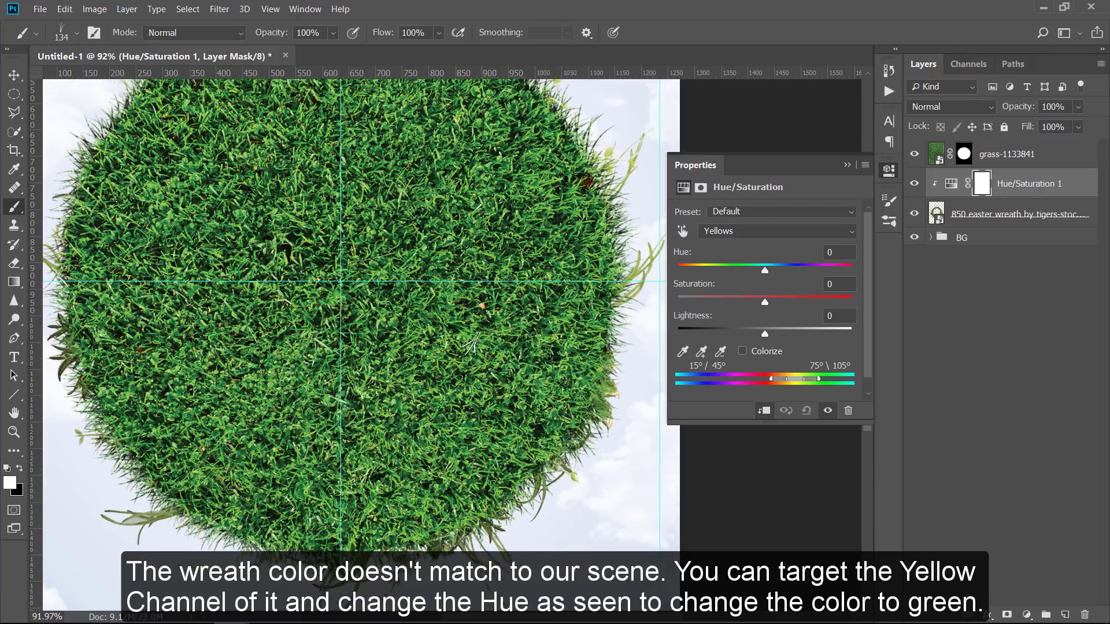
left_click_drag(765, 274, 786, 275)
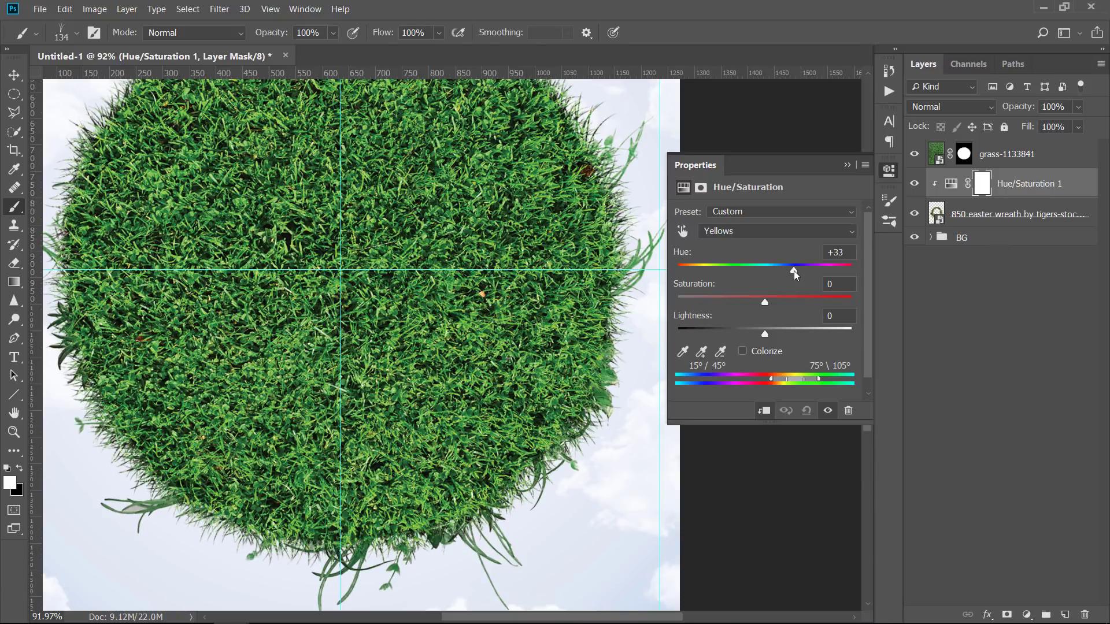
left_click_drag(765, 301, 812, 302)
Set the Master lightness of the wreath's Hue/Saturation adjustment to +18.
left_click(761, 234)
left_click(745, 257)
mouse_move(765, 334)
left_mouse_down()
mouse_move(809, 330)
mouse_move(782, 327)
left_mouse_up()
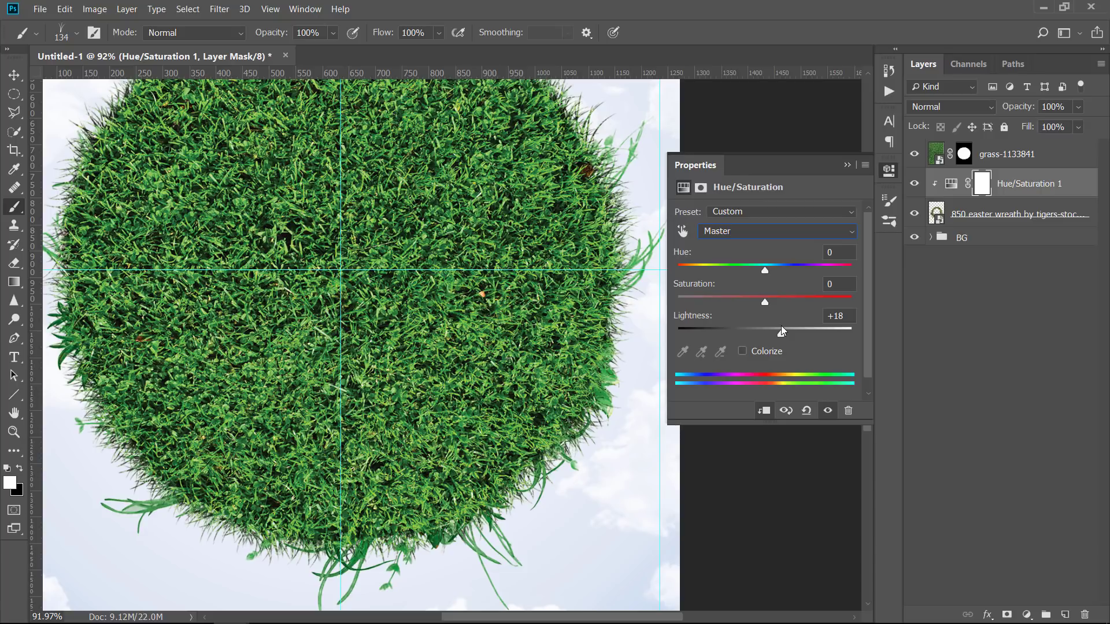
left_click(848, 166)
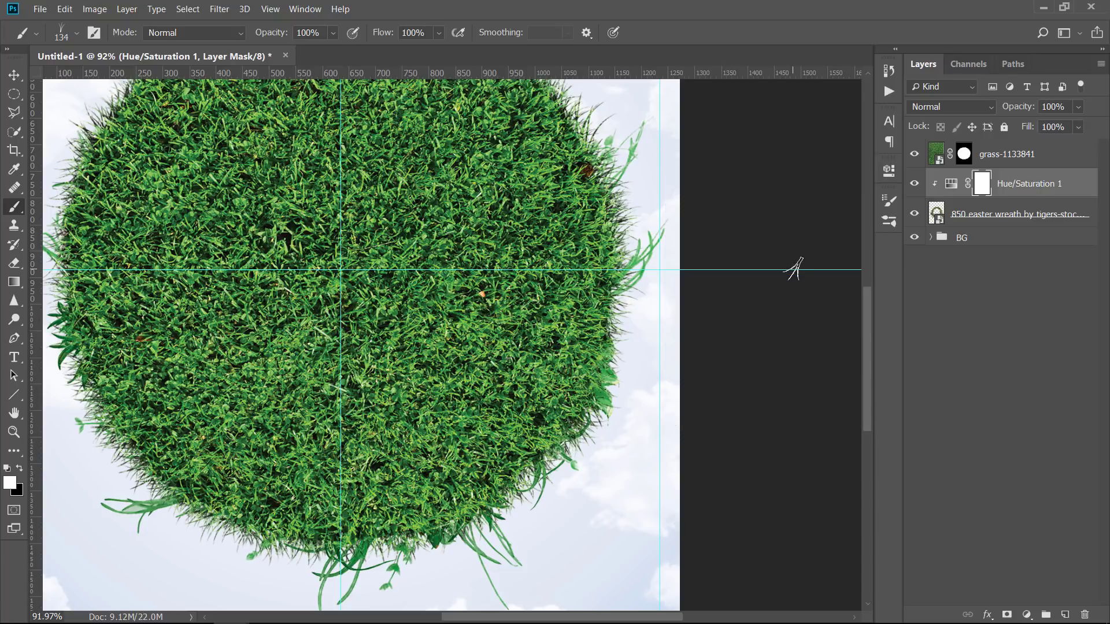
key("ctrl+0")
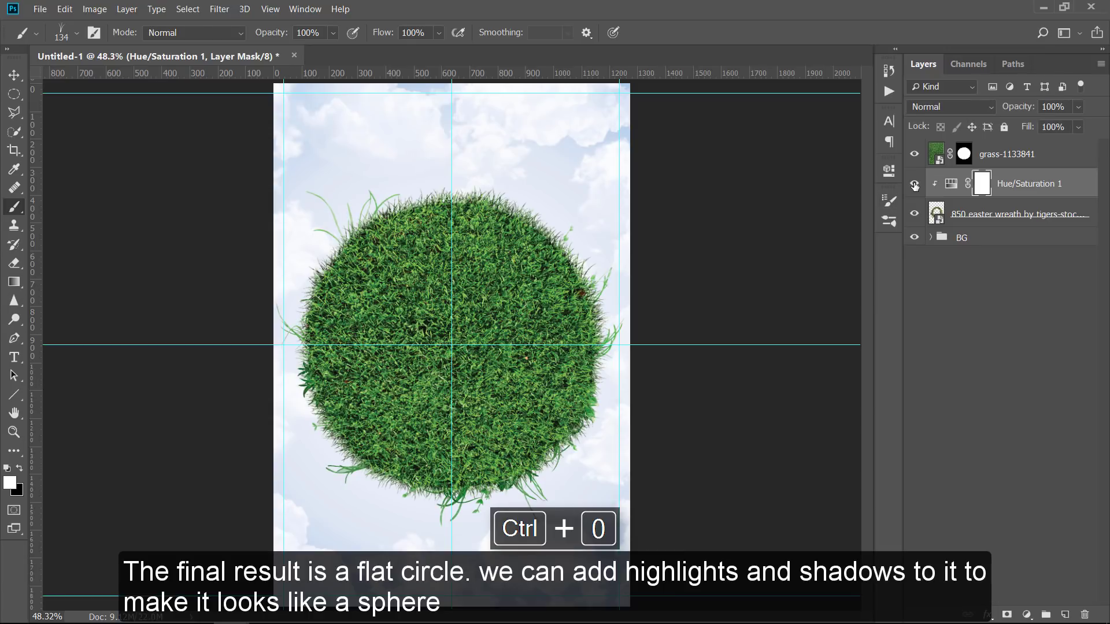
Add a new layer above the grass layer and choose the first soft round brush from General Brushes.
left_click(1029, 154)
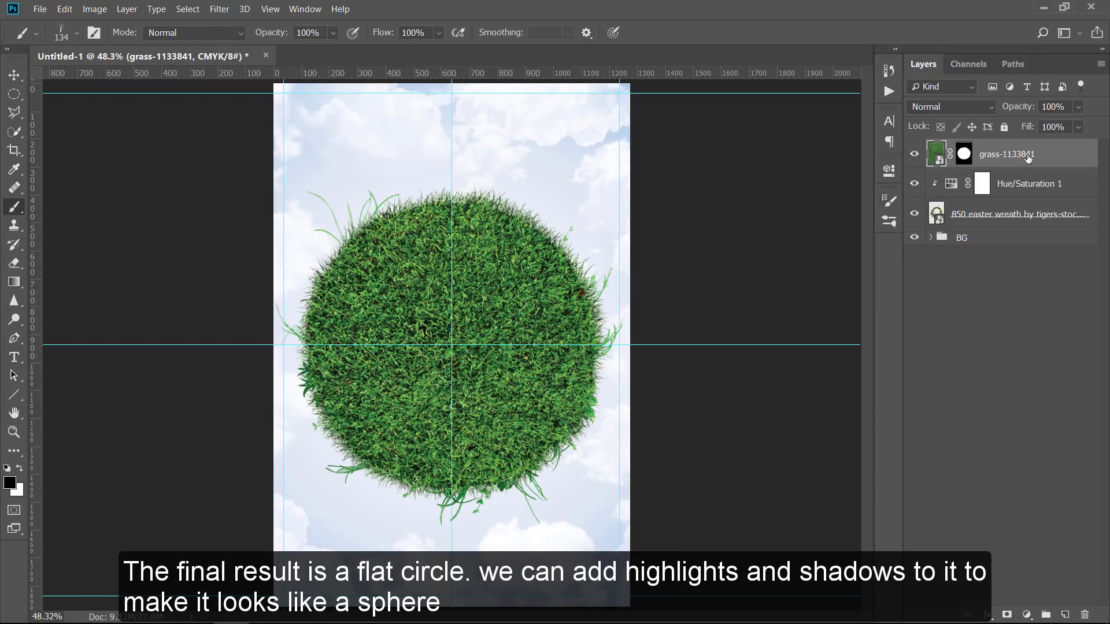
left_click(1065, 615)
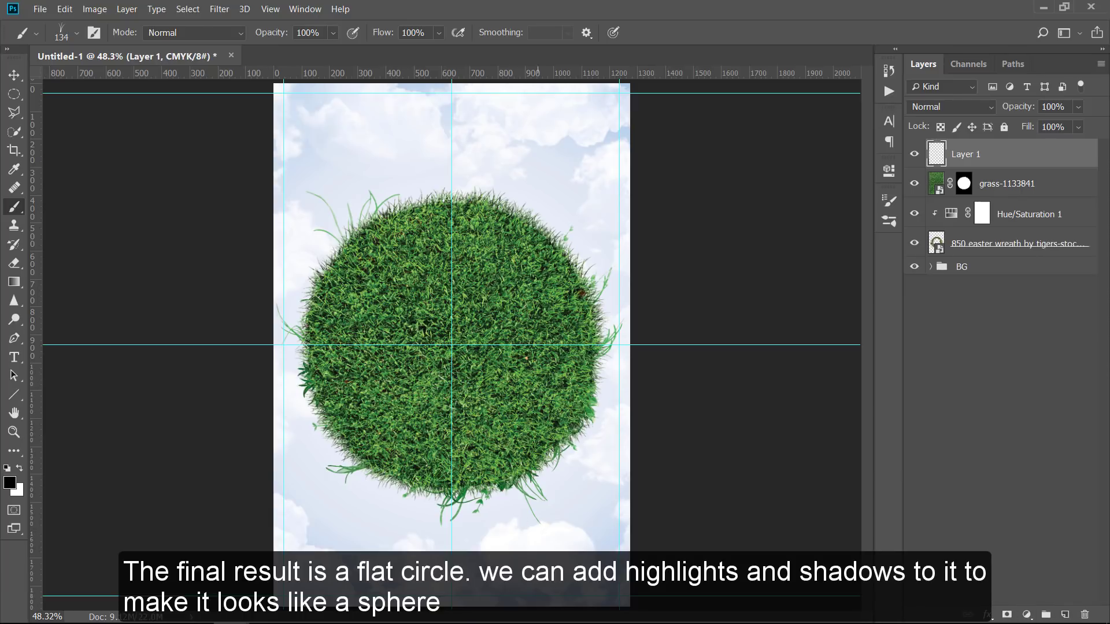
left_click(76, 34)
scroll(80, 212, "up", 2)
left_click_drag(285, 283, 275, 164)
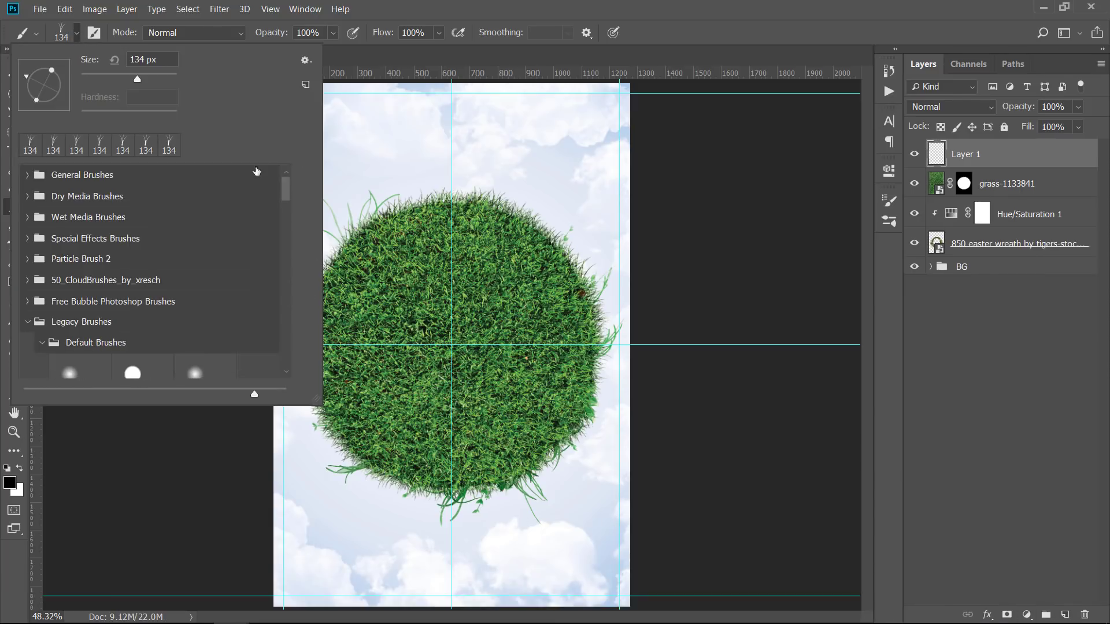
left_click(28, 176)
left_click(61, 205)
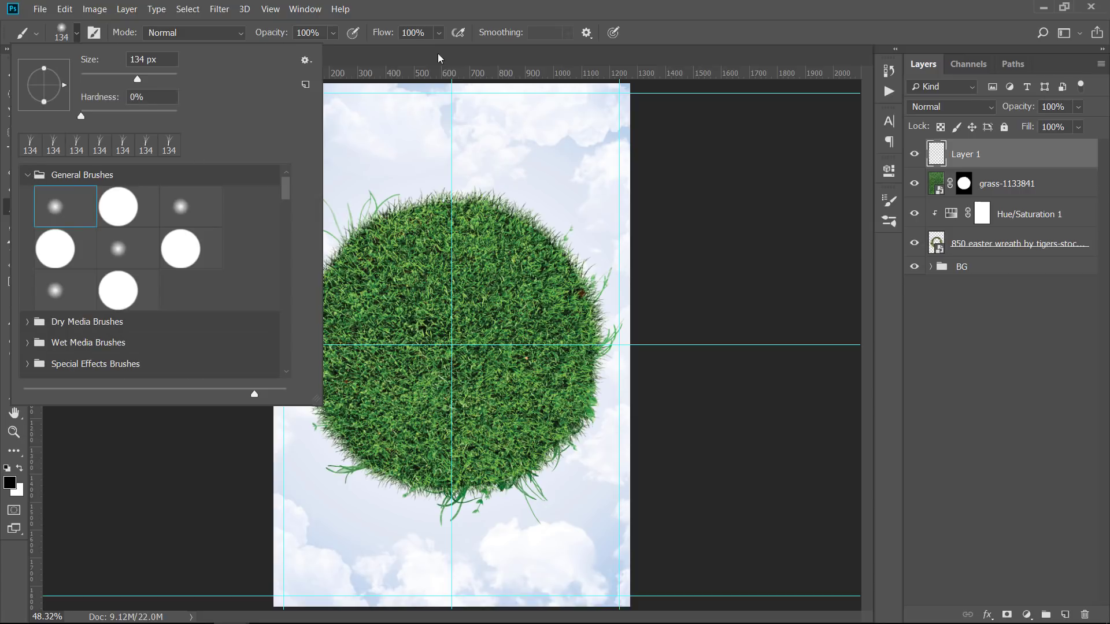
Set the soft brush to a size of 273 px, 31% opacity and 23% flow.
left_click(559, 4)
mouse_move(397, 434)
left_mouse_down()
mouse_move(449, 434)
mouse_move(427, 435)
left_mouse_up()
mouse_move(262, 35)
left_mouse_down()
mouse_move(224, 36)
mouse_move(277, 36)
left_mouse_up()
left_click_drag(383, 34, 360, 33)
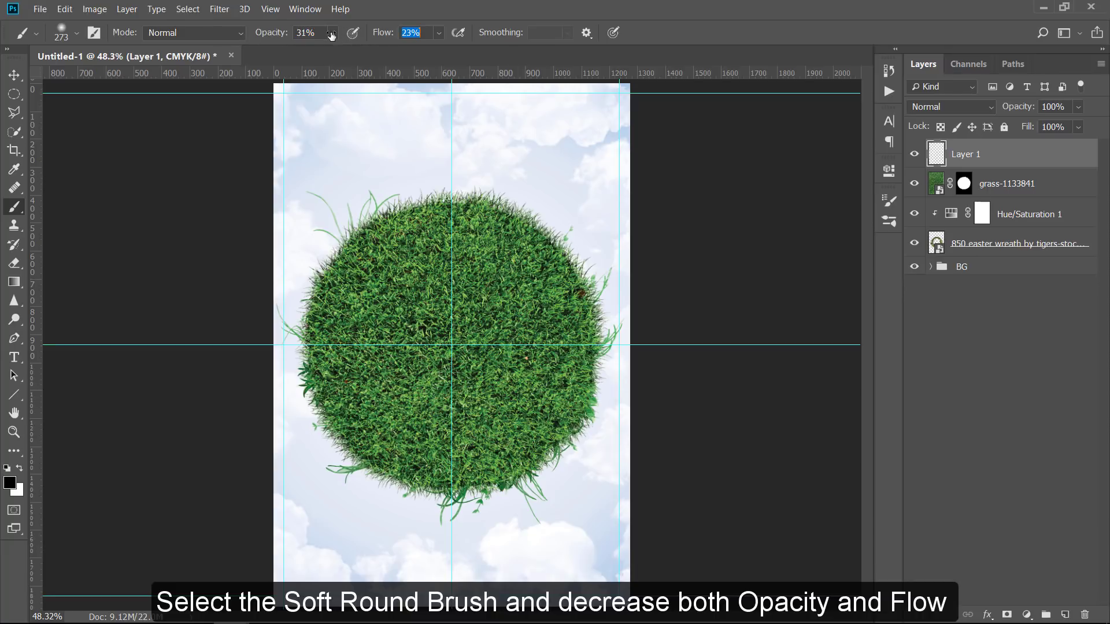
Paint a black shadow along the circle's lower-left edge on Layer 1 and set the layer's blend mode to Overlay.
mouse_move(321, 391)
left_mouse_down()
mouse_move(384, 461)
mouse_move(330, 378)
mouse_move(429, 448)
mouse_move(390, 408)
mouse_move(435, 484)
mouse_move(407, 469)
left_mouse_up()
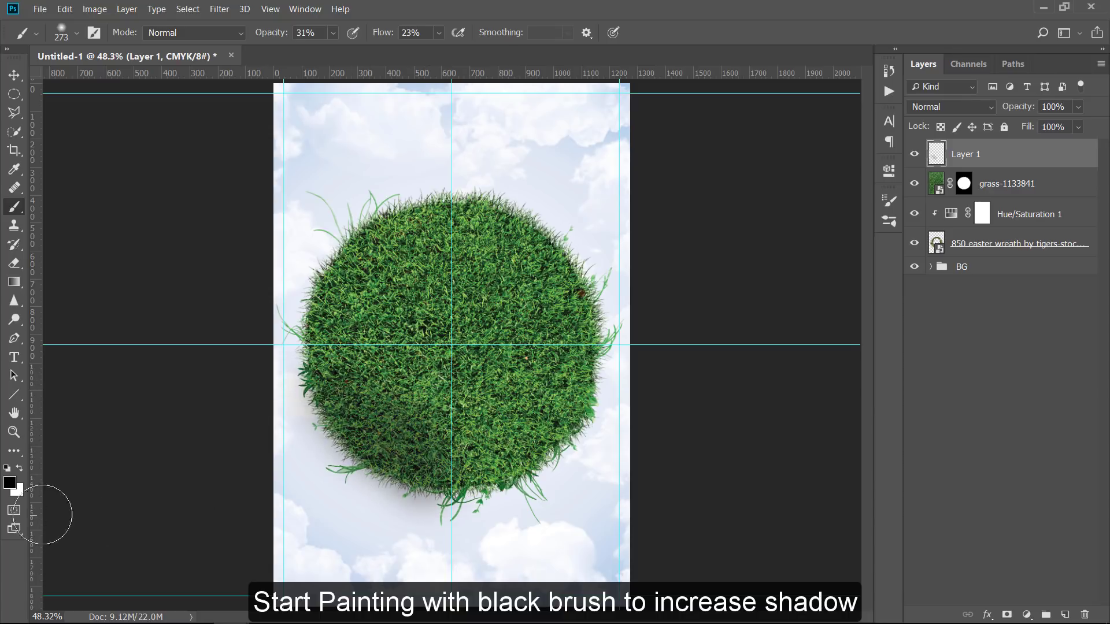
left_click(950, 107)
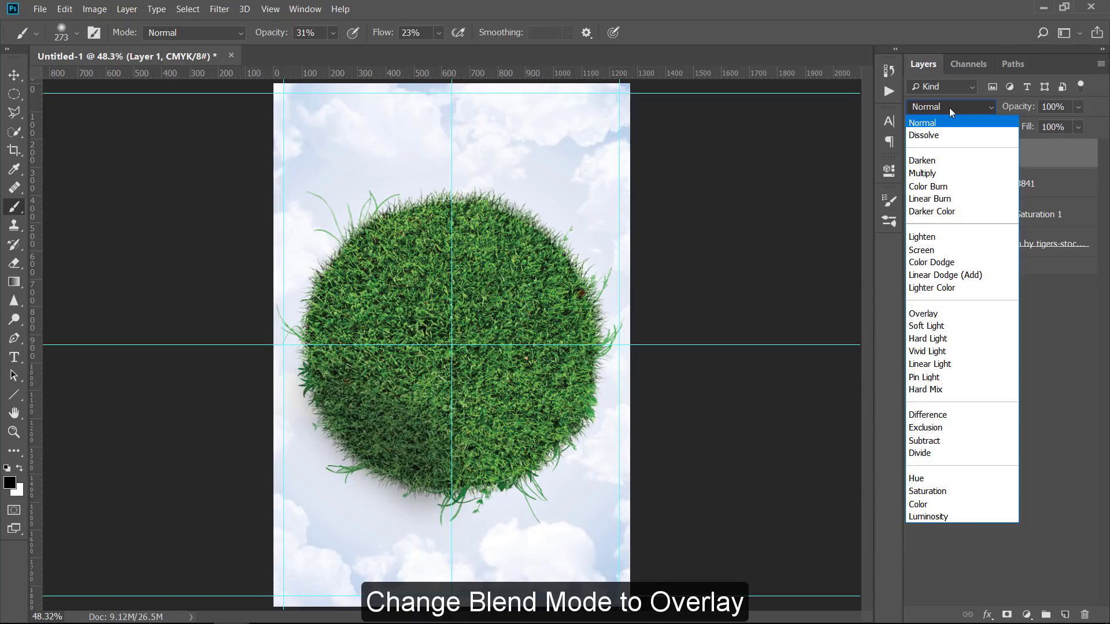
left_click(924, 313)
Paint more black shading over the circle's lower-left, bottom and left areas on Layer 1.
mouse_move(341, 377)
left_mouse_down()
mouse_move(482, 472)
mouse_move(406, 459)
mouse_move(365, 412)
left_mouse_up()
mouse_move(459, 466)
left_mouse_down()
mouse_move(494, 460)
mouse_move(400, 460)
mouse_move(356, 330)
mouse_move(322, 320)
left_mouse_up()
mouse_move(399, 368)
left_mouse_down()
mouse_move(412, 403)
mouse_move(521, 433)
mouse_move(505, 424)
left_mouse_up()
mouse_move(466, 455)
left_mouse_down()
mouse_move(420, 478)
mouse_move(317, 411)
left_mouse_up()
mouse_move(366, 480)
left_mouse_down()
mouse_move(416, 510)
mouse_move(275, 317)
left_mouse_up()
mouse_move(330, 295)
left_mouse_down()
mouse_move(340, 313)
mouse_move(370, 322)
left_mouse_up()
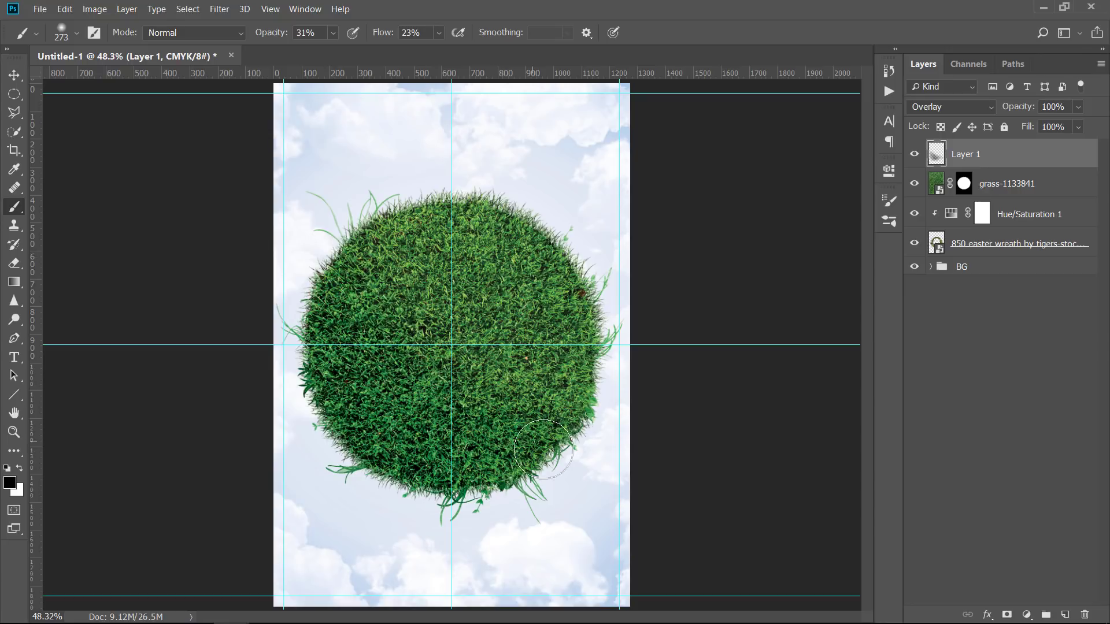
Paint white highlights across the top, upper-right and centre of the grass circle on Layer 1.
left_click(20, 467)
mouse_move(422, 211)
left_mouse_down()
mouse_move(508, 200)
mouse_move(616, 293)
left_mouse_up()
mouse_move(475, 210)
left_mouse_down()
mouse_move(607, 298)
mouse_move(434, 242)
mouse_move(545, 348)
left_mouse_up()
mouse_move(504, 311)
left_mouse_down()
mouse_move(417, 290)
mouse_move(544, 348)
mouse_move(574, 300)
mouse_move(533, 273)
mouse_move(503, 228)
mouse_move(464, 223)
mouse_move(431, 248)
left_mouse_up()
left_click_drag(381, 283, 426, 366)
Enlarge the brush to 604 px, broaden the white highlights at the top and lower right, and dab black on the left.
key("]")
key("]")
key("]")
key("]")
mouse_move(425, 240)
left_mouse_down()
mouse_move(370, 264)
mouse_move(388, 230)
left_mouse_up()
mouse_move(580, 411)
left_mouse_down()
mouse_move(609, 409)
mouse_move(555, 381)
left_mouse_up()
left_click(20, 467)
left_click(377, 354)
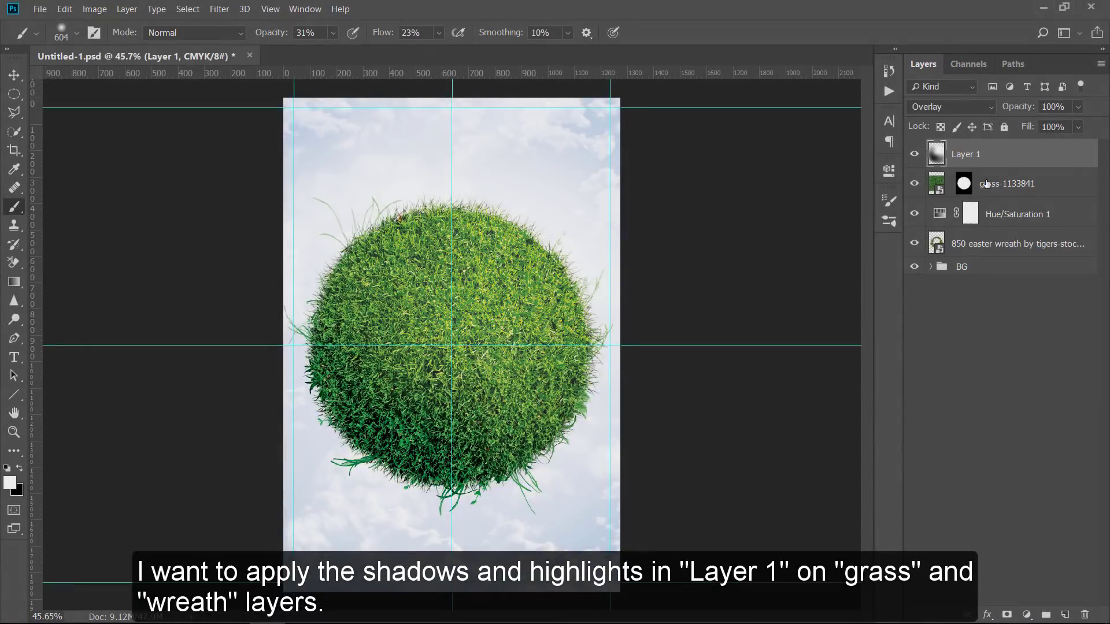
Group the grass, Hue/Saturation 1 and wreath layers together and name the group "Grass".
left_click(1042, 186)
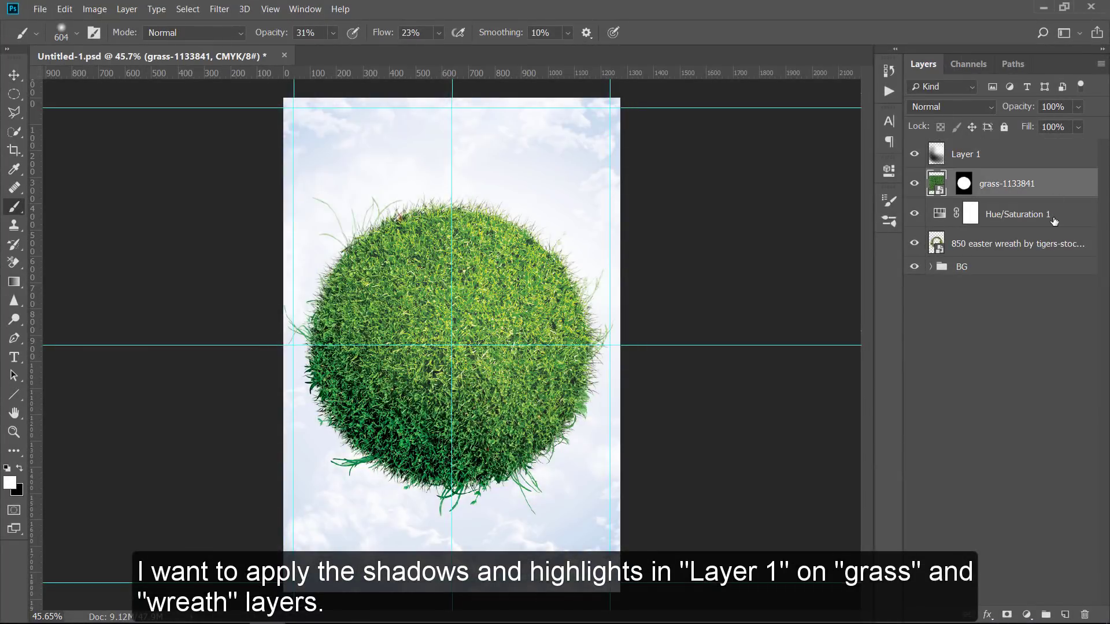
left_click(1054, 242, "shift")
left_click_drag(1055, 242, 1045, 613)
double_click(979, 184)
type("Grass")
key("Return")
Clip Layer 1 to the Grass group and toggle its visibility off and on to compare the shading.
left_click(998, 156)
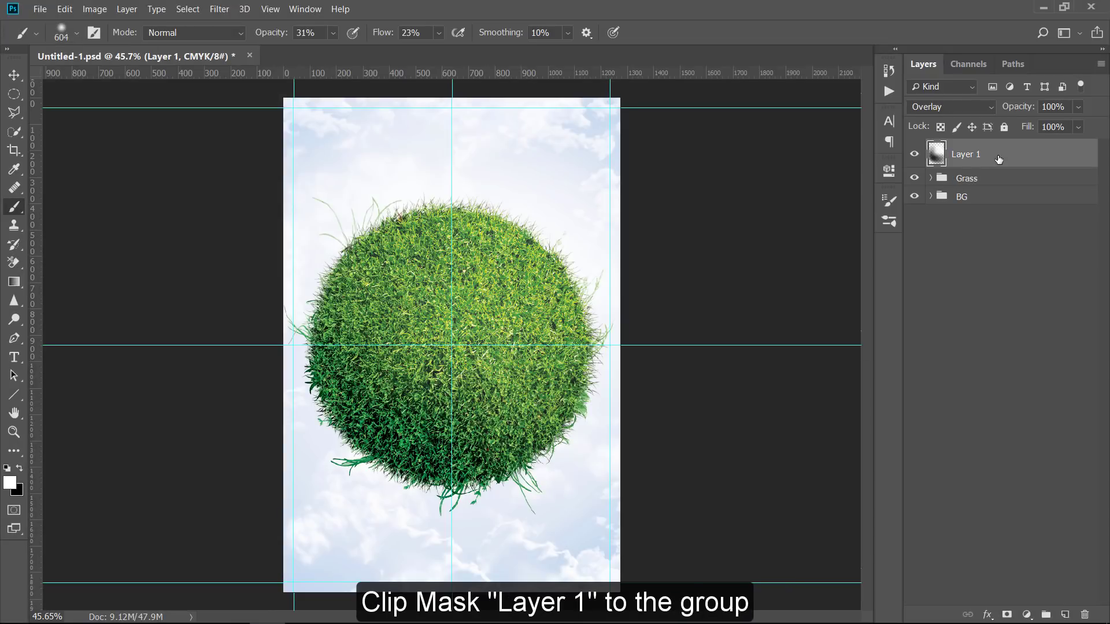
right_click(998, 159)
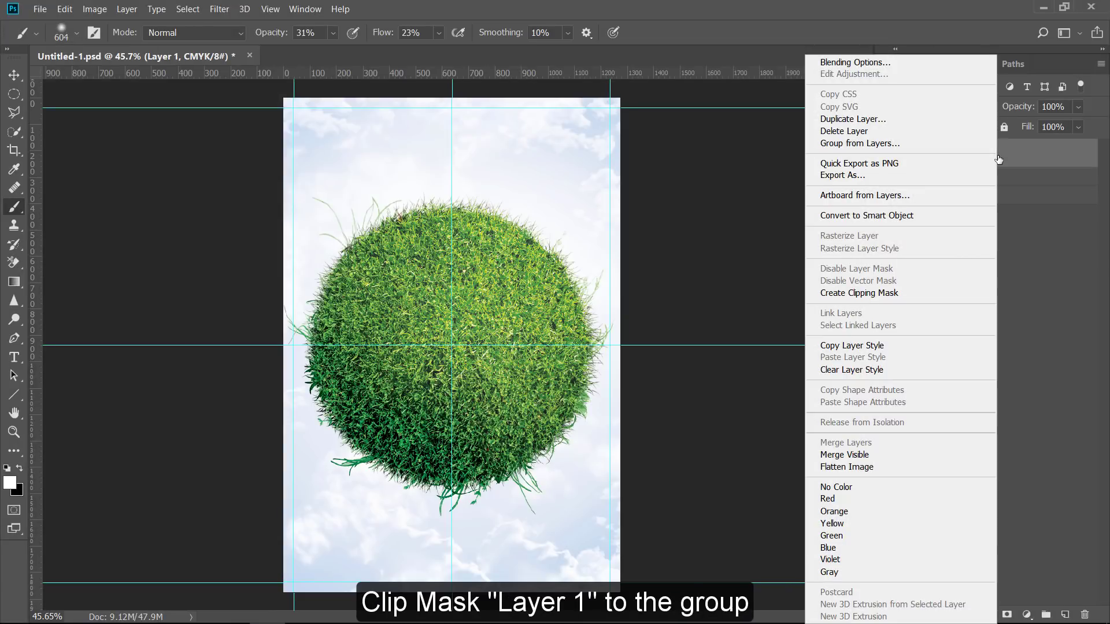
left_click(900, 291)
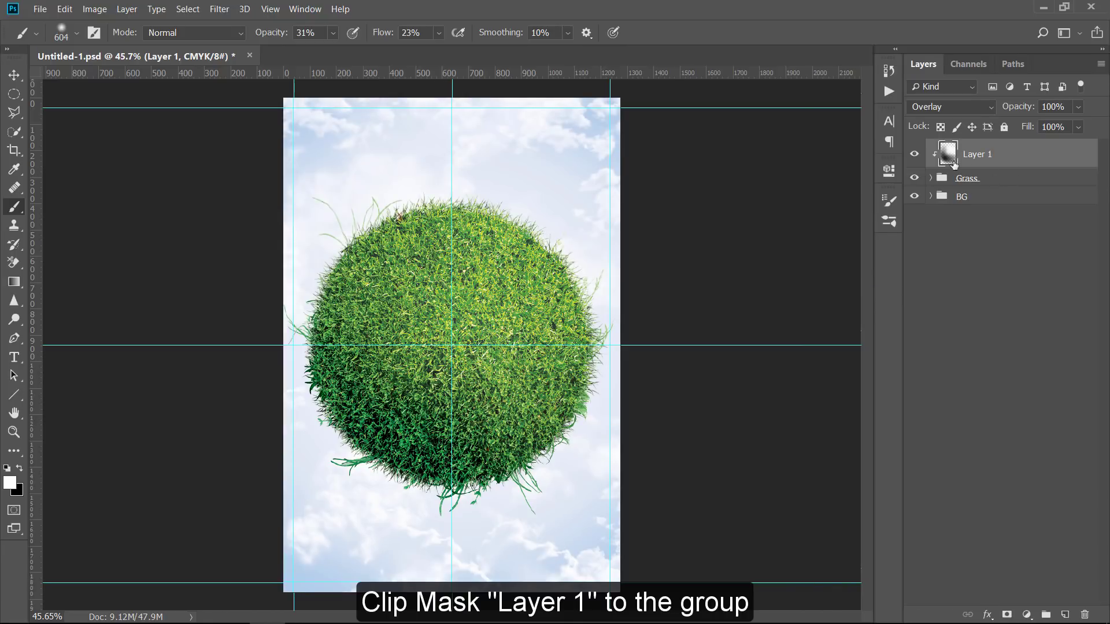
left_click(915, 155)
left_click(915, 155)
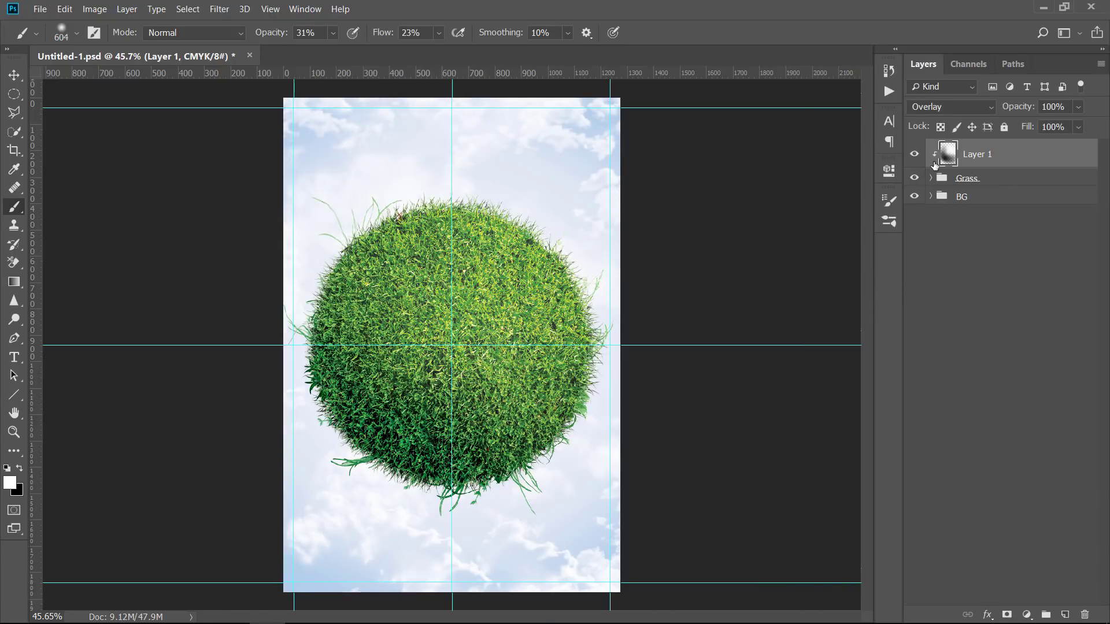
Group Layer 1 with the Grass group and name the new group "Grass Sphere".
left_click(998, 180, "shift")
left_click_drag(1018, 180, 1048, 617)
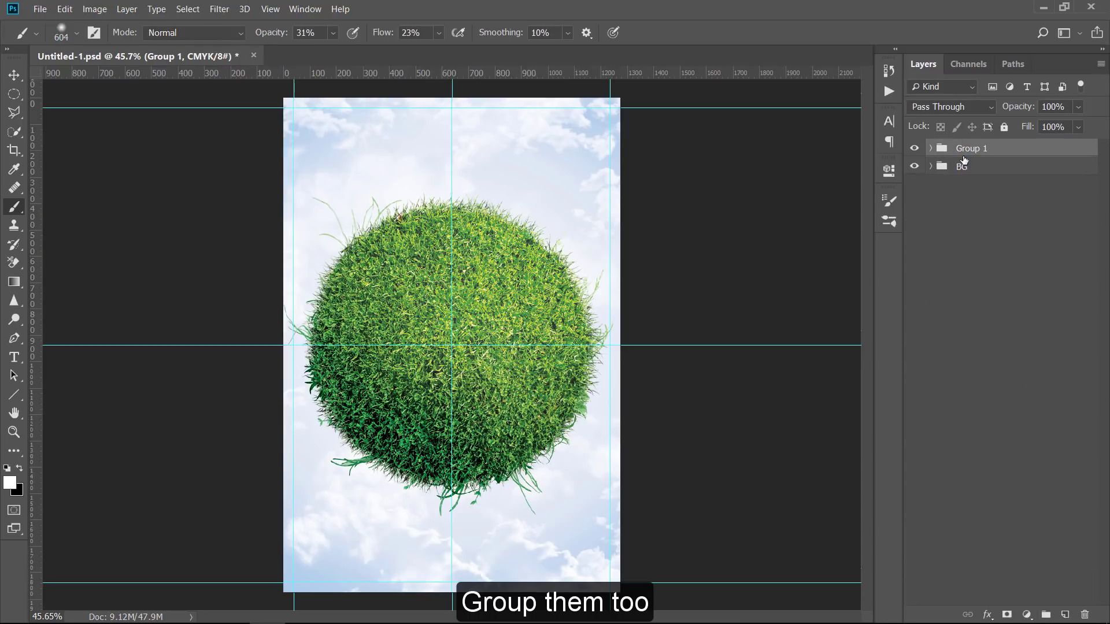
double_click(976, 153)
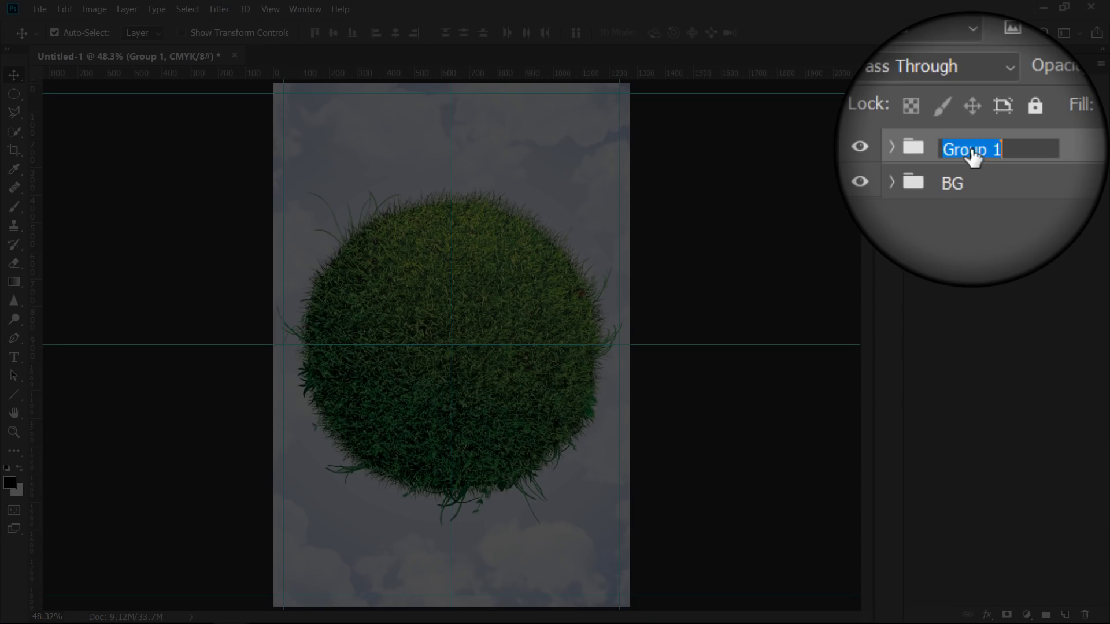
type("Grass Sphere")
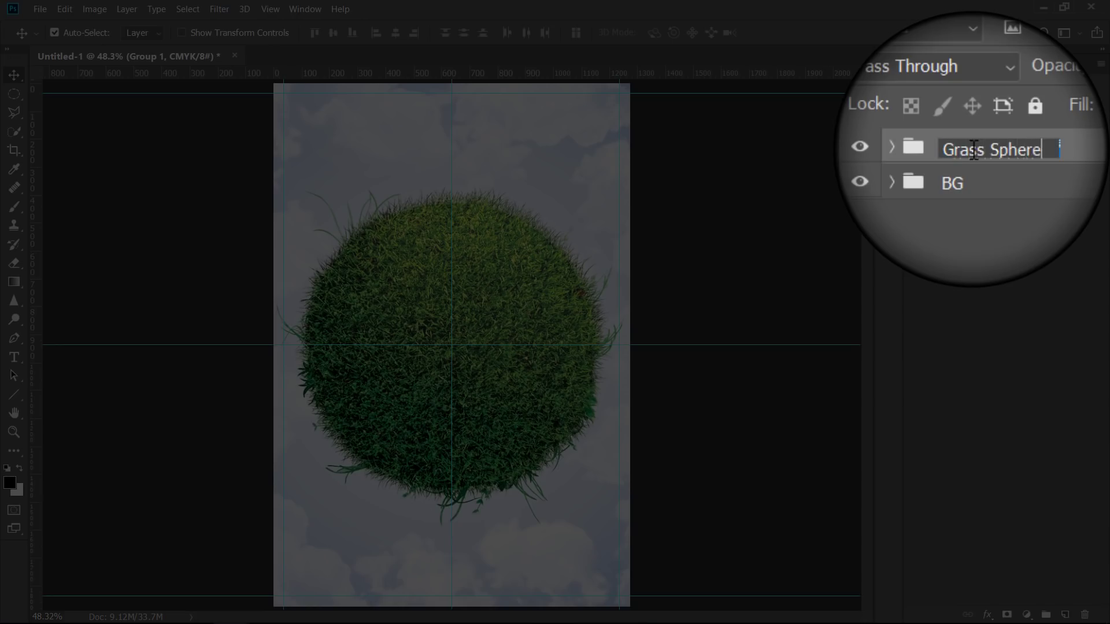
Confirm the Grass Sphere group name and add a new empty layer directly above the BG group.
key("Return")
left_click(980, 220)
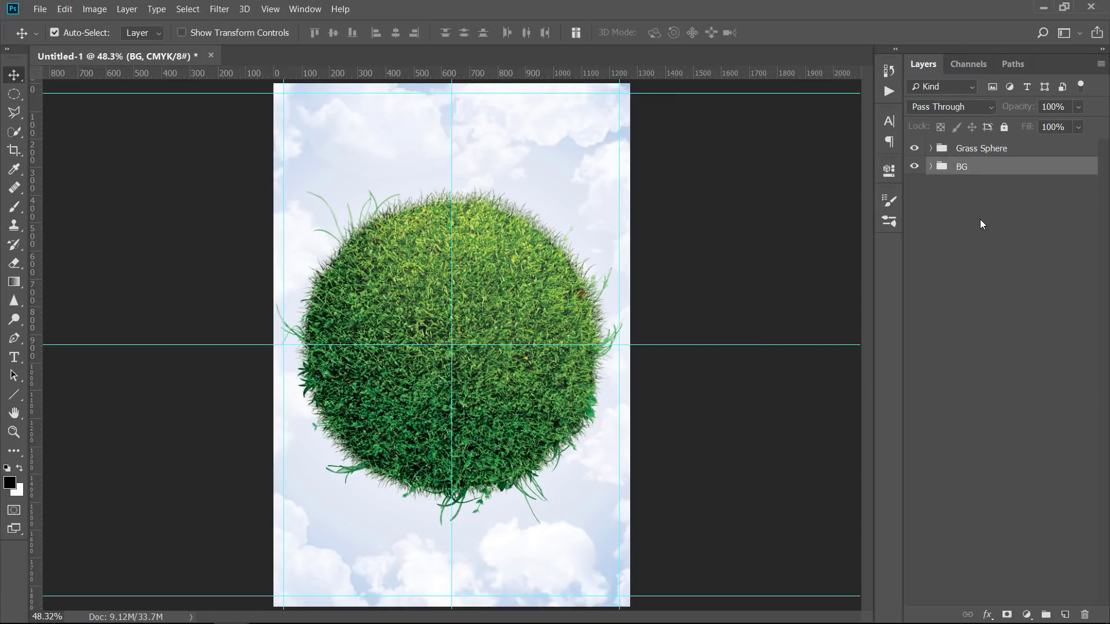
left_click(985, 168)
left_click(1065, 615)
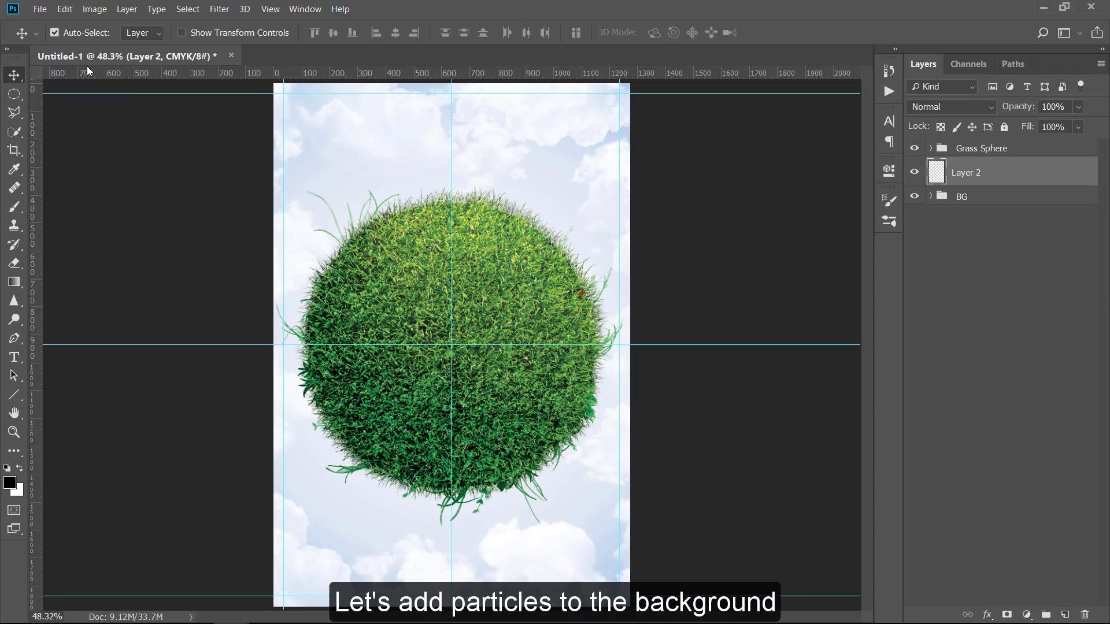
With the Brush tool, choose brush 2316 from the Particle Brush 2 set.
left_click(22, 206)
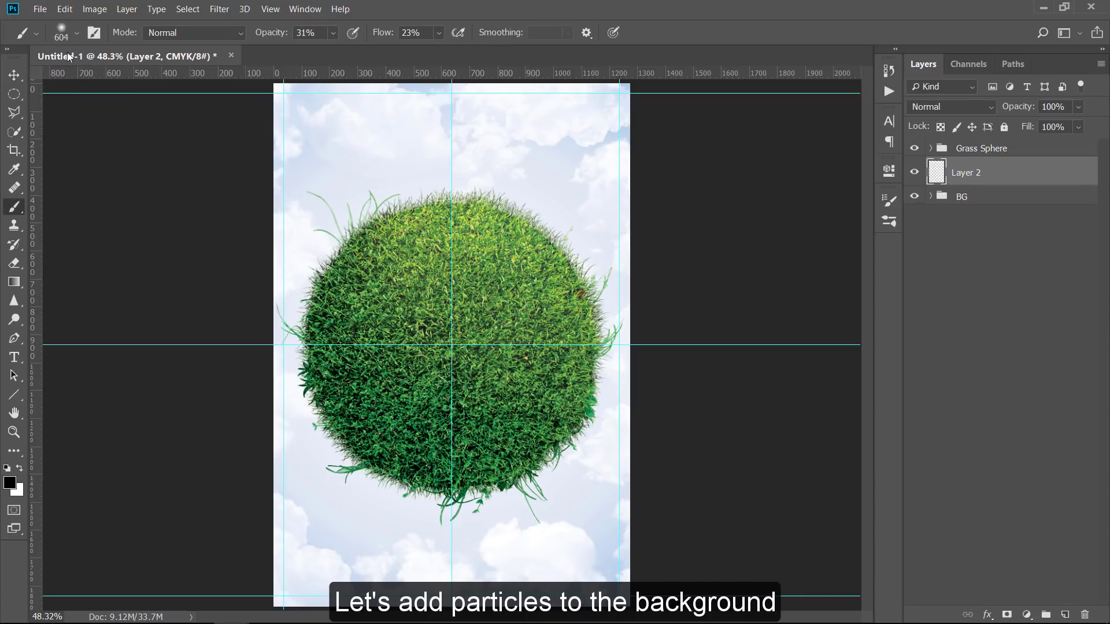
left_click(78, 35)
left_click(27, 176)
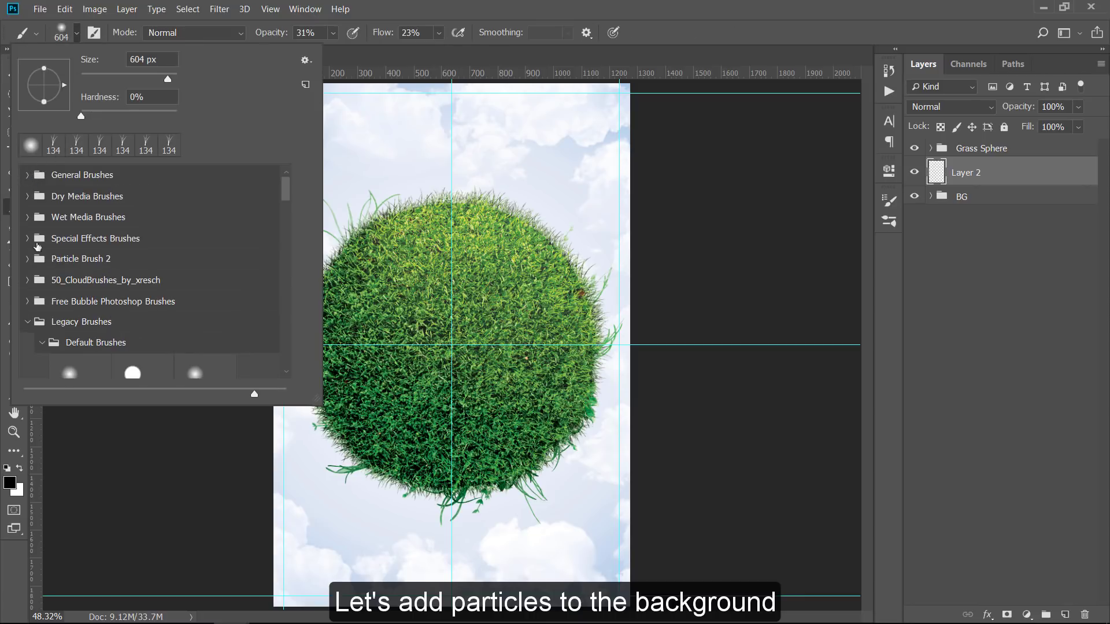
left_click(27, 263)
scroll(66, 280, "down", 2)
left_click(65, 277)
Raise the brush's opacity and flow to 100% and try out particle dabs over the sphere, undoing the last one.
left_click_drag(491, 350, 439, 345)
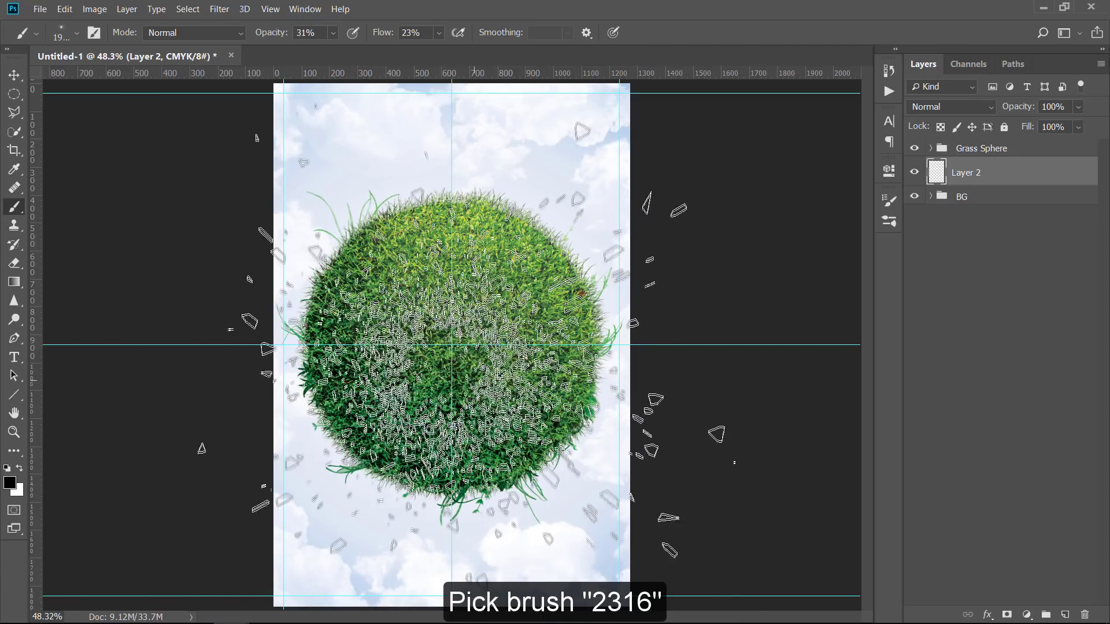
left_click(463, 347)
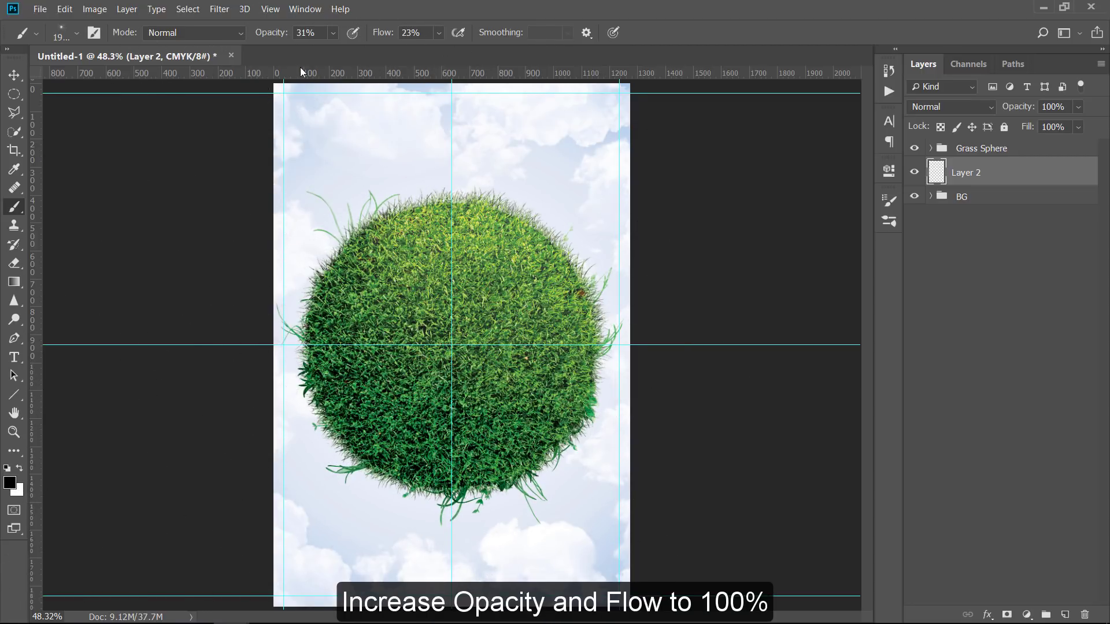
left_click_drag(275, 38, 428, 35)
left_click(468, 341)
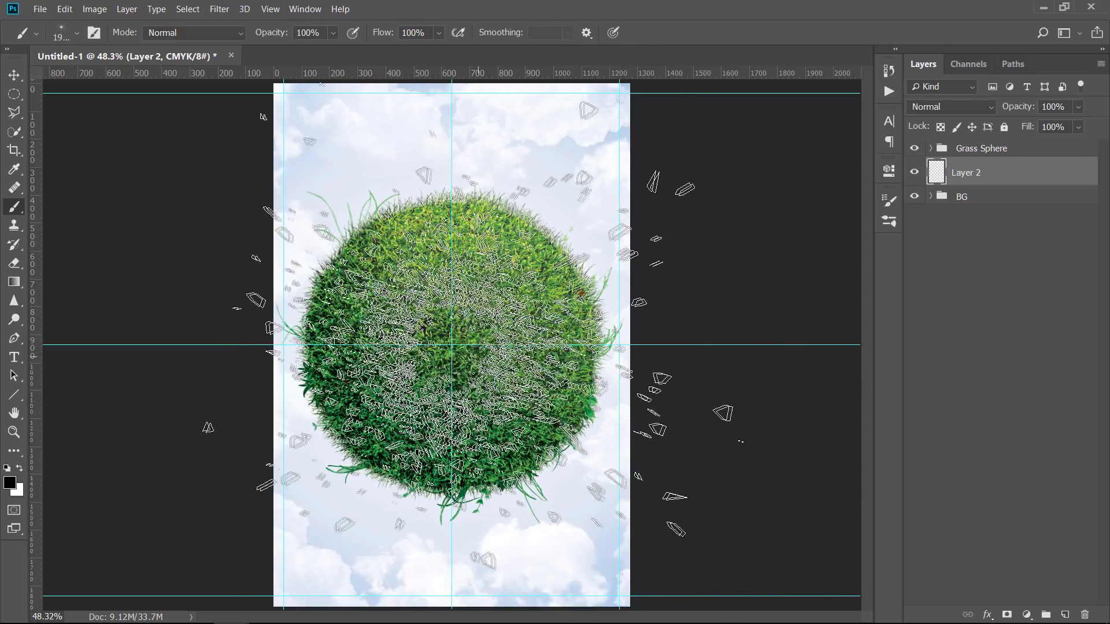
key("ctrl+z")
Shrink the brush in stages to 929 px and stamp black particles around the grass sphere on Layer 2.
left_click_drag(476, 379, 340, 378)
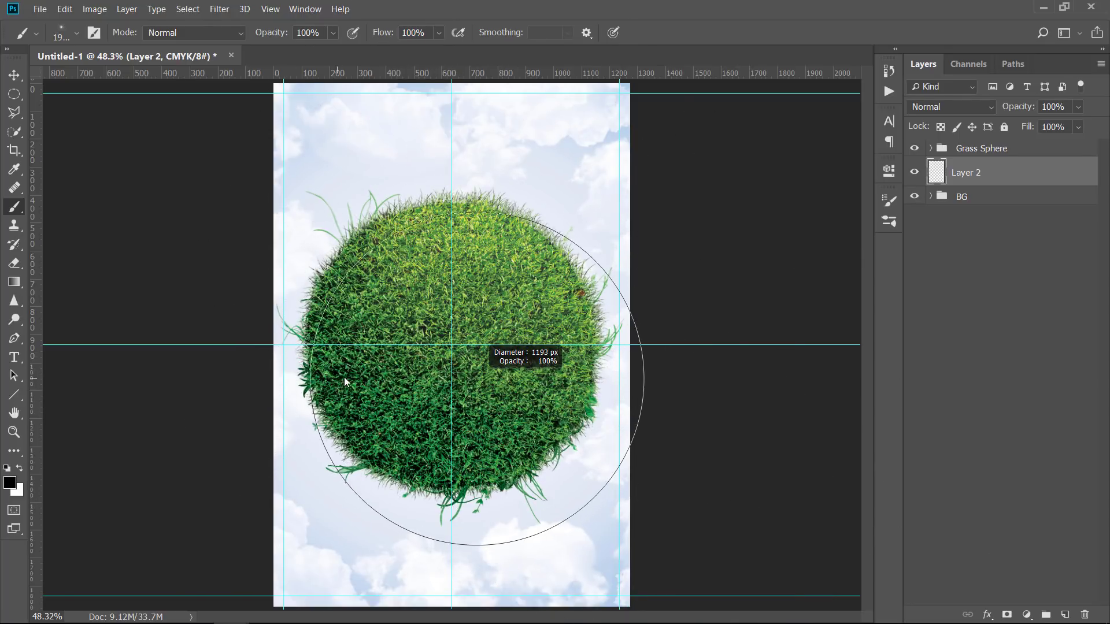
left_click_drag(451, 339, 470, 341)
left_click(470, 342)
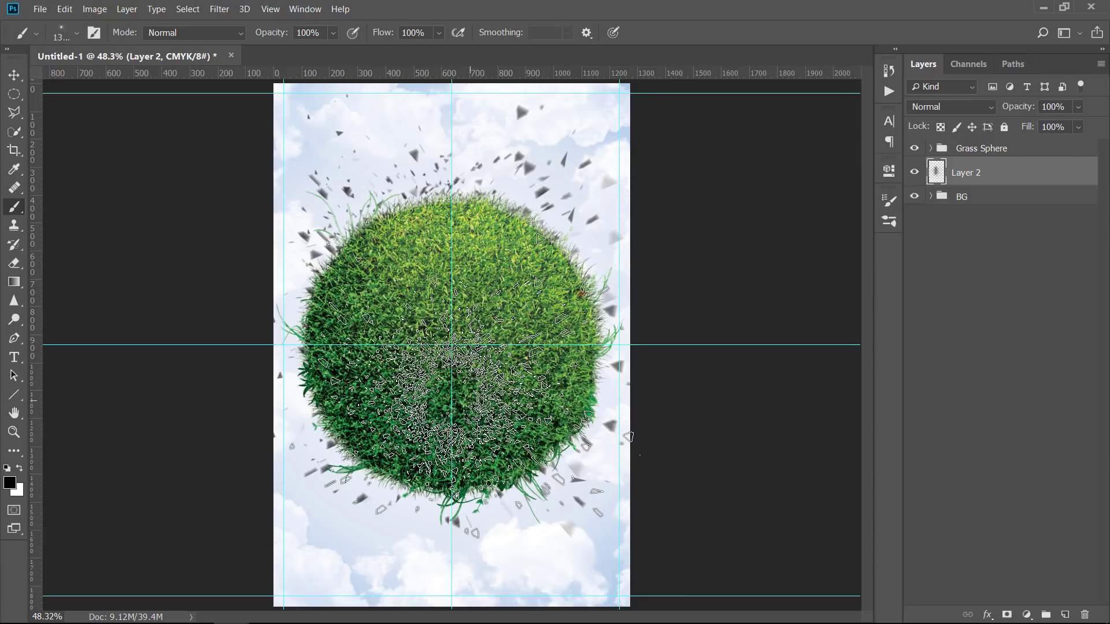
key("ctrl+z")
left_click_drag(493, 385, 432, 384)
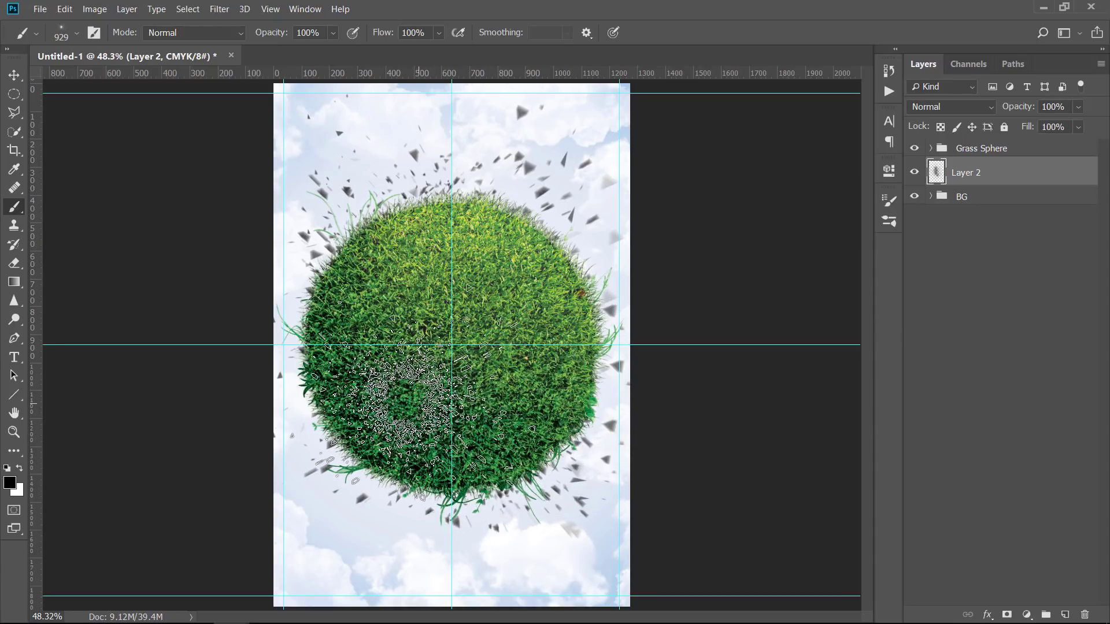
Choose particle brush 2431 with white as the foreground colour and stamp it once on a new layer above Layer 2.
left_click(77, 33)
left_click(124, 271)
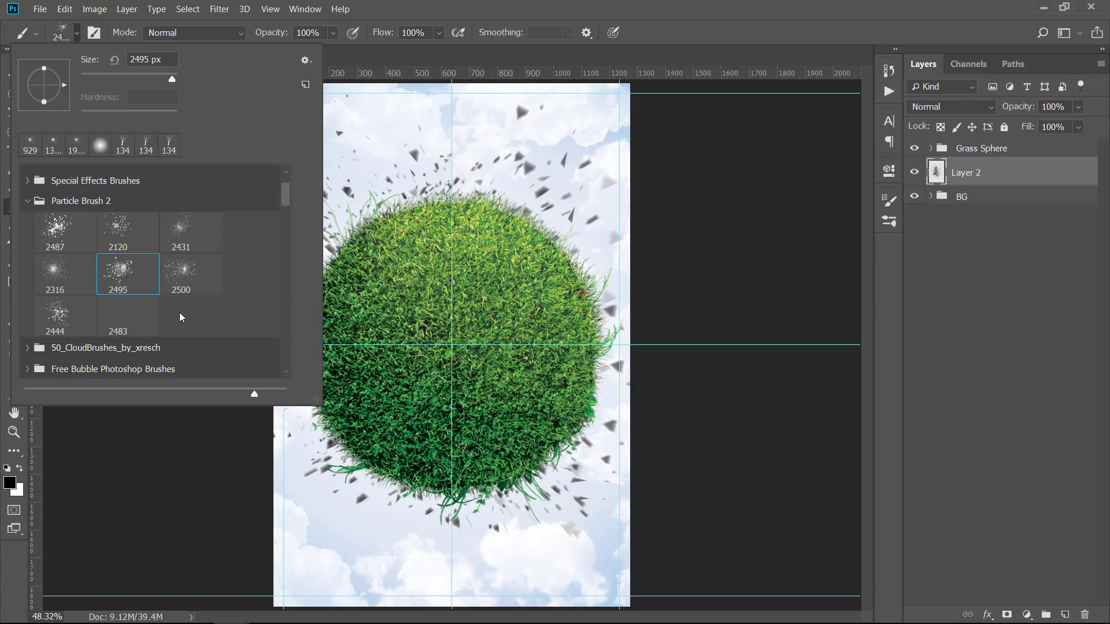
left_click(184, 276)
left_click(182, 231)
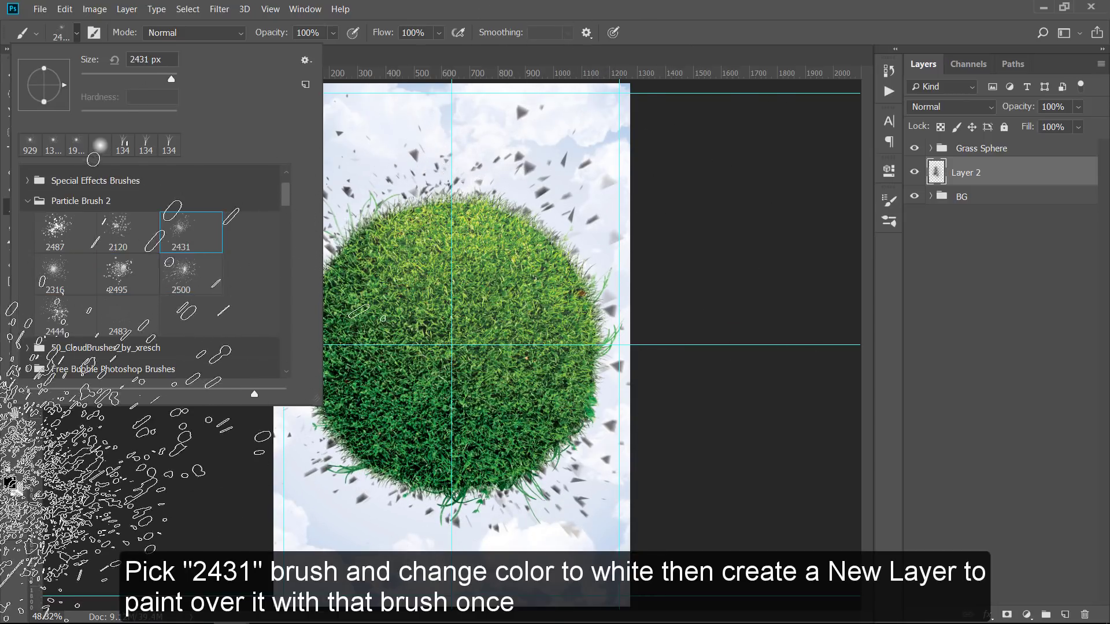
left_click(21, 470)
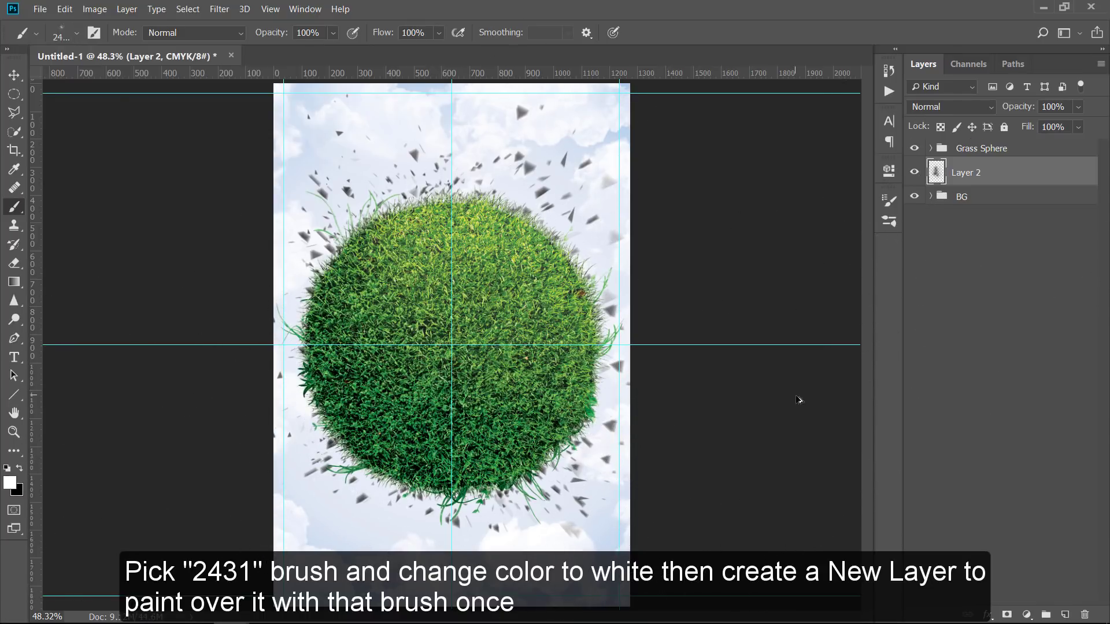
left_click(1065, 614)
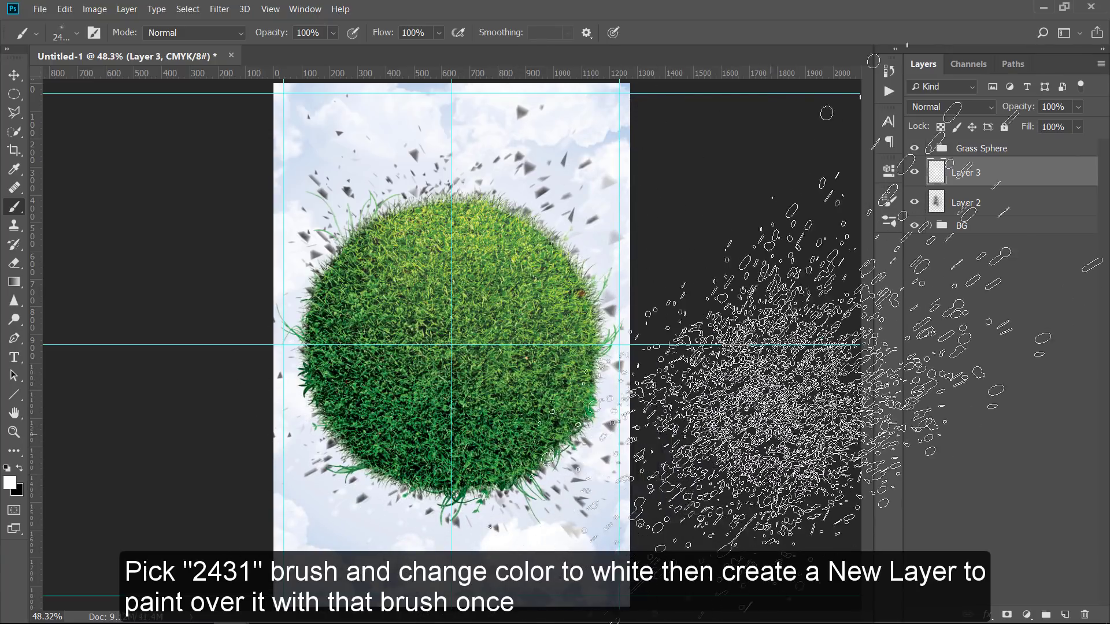
Hide the Grass Sphere group and toggle Layer 3 and Layer 2 to compare the white and black particles.
left_click(914, 148)
left_click(915, 172)
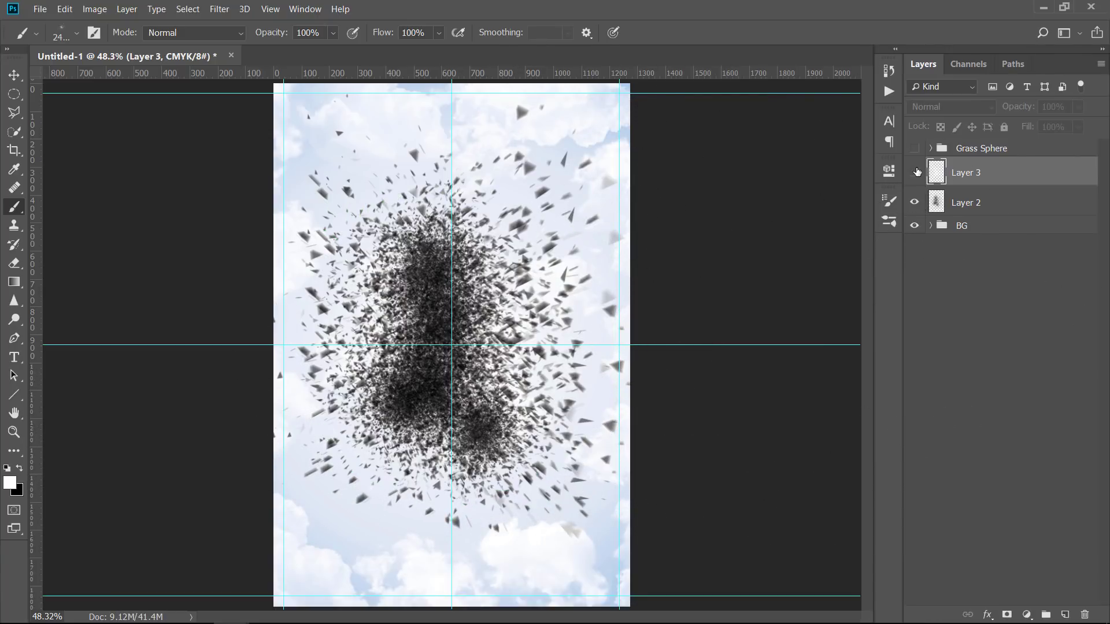
left_click(915, 203)
left_click(916, 203)
left_click(915, 203)
left_click(915, 173)
left_click(915, 172)
Move Layer 3 beneath Layer 2 and check the stacking by toggling layer visibility.
left_click_drag(1001, 173, 983, 215)
left_click(913, 183)
left_click(914, 202)
Show the Grass Sphere group again and lower Layer 2's opacity to 58%.
left_click(983, 175)
left_click(914, 148)
left_click_drag(1022, 110, 992, 110)
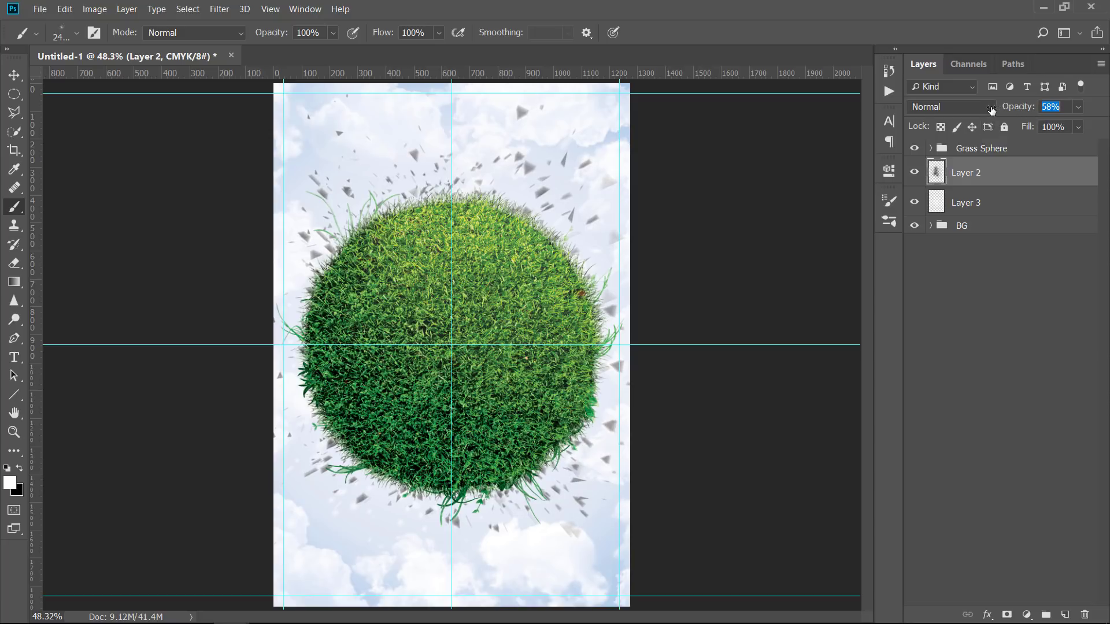
Move Layer 2 and Layer 3 into the BG group and collapse the group.
left_click(1014, 202, "shift")
left_click(932, 227)
left_click_drag(987, 203, 962, 226)
left_click(932, 166)
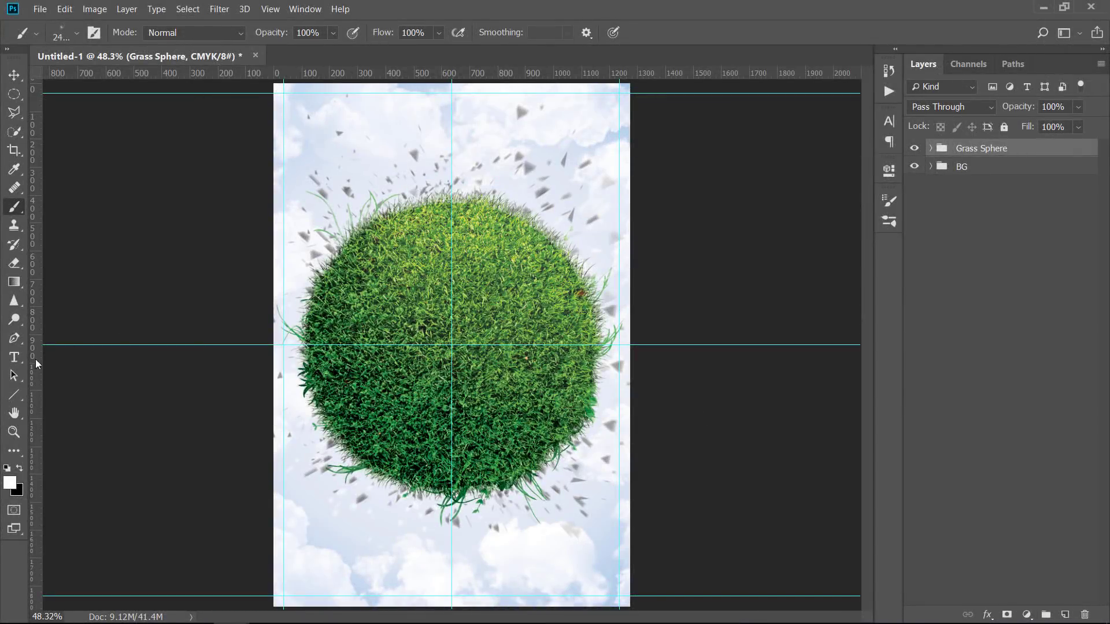
Add a text layer above the Grass Sphere group reading "EASTER PARTY" on two lines.
left_click(13, 359)
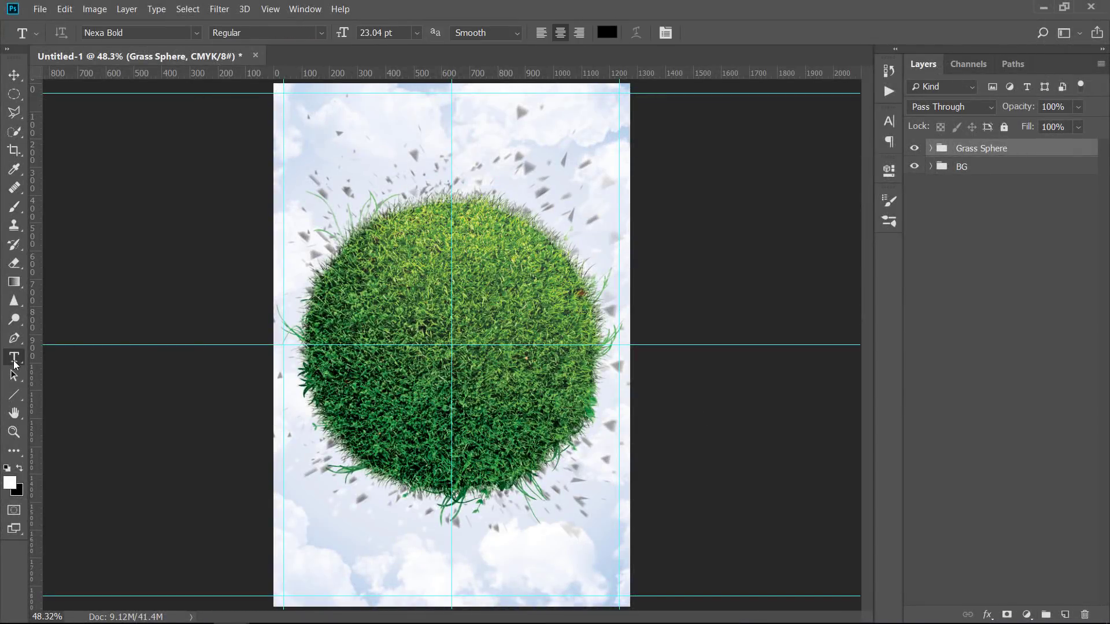
left_click(374, 299)
type("EASTER")
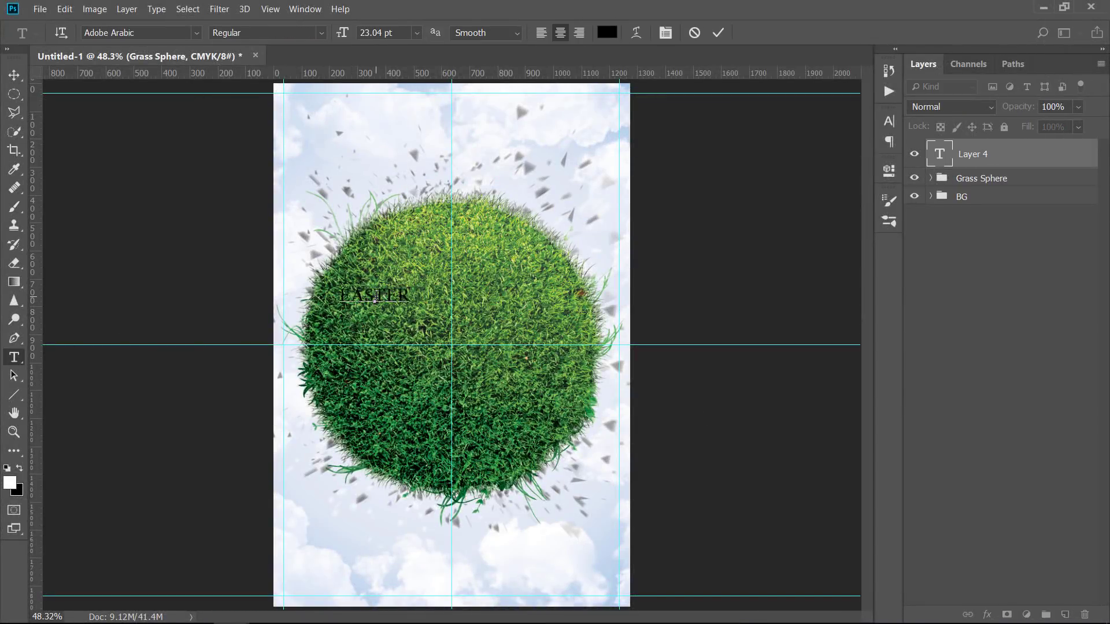
key("Return")
type("ER PARTY")
Set all of the EASTER PARTY text to 60 pt size, 46 pt leading and -80 tracking.
key("ctrl+a")
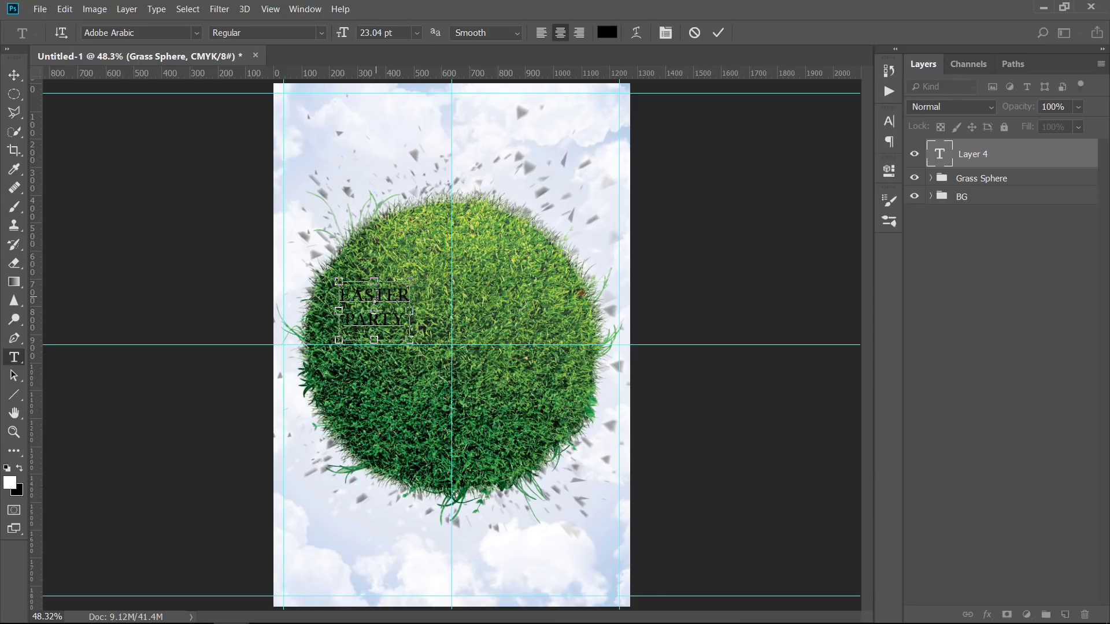
left_click(184, 33)
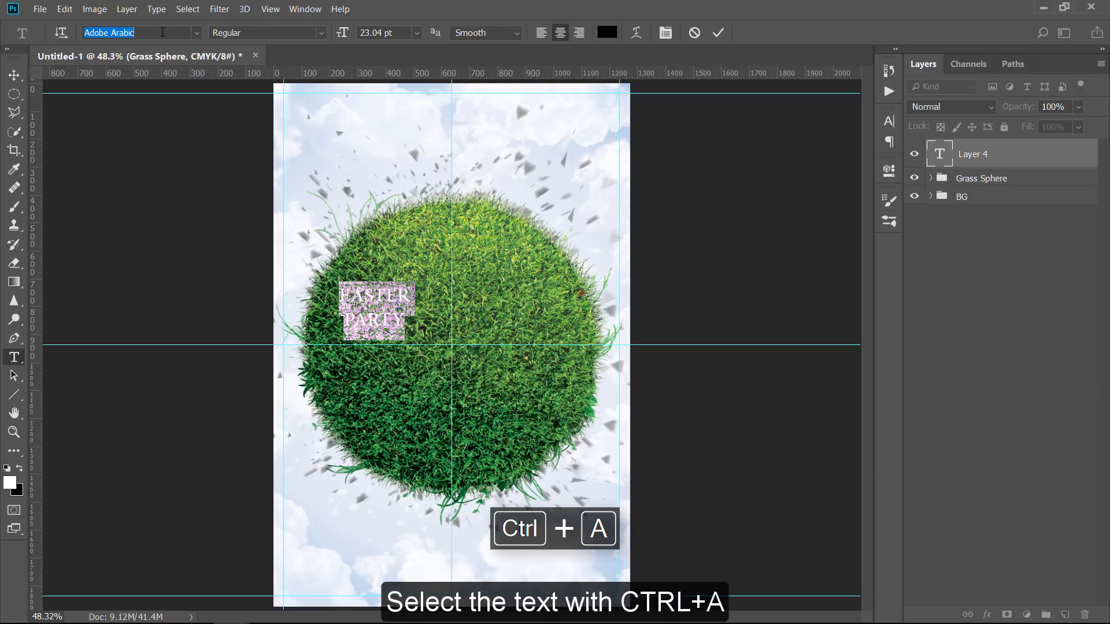
left_click(313, 14)
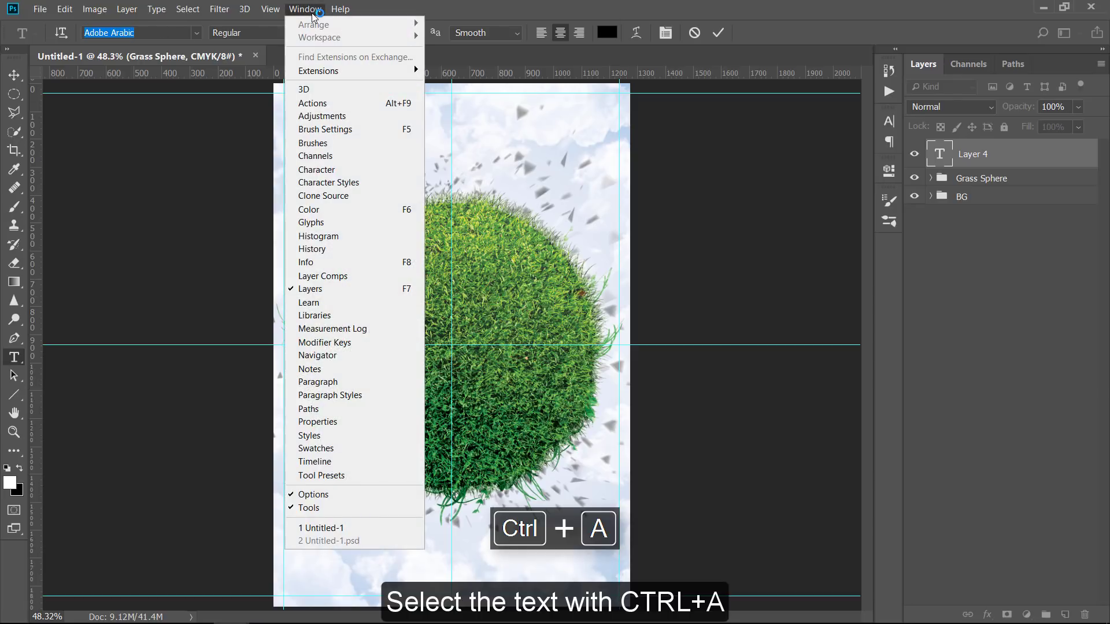
left_click(337, 170)
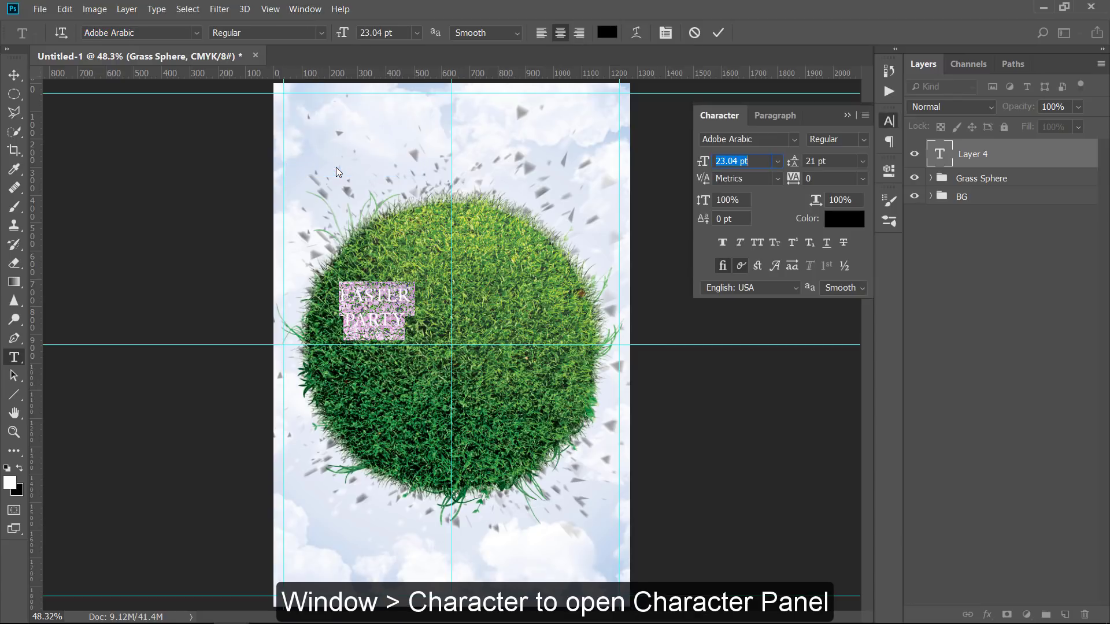
type("60")
left_click(833, 161)
type("46")
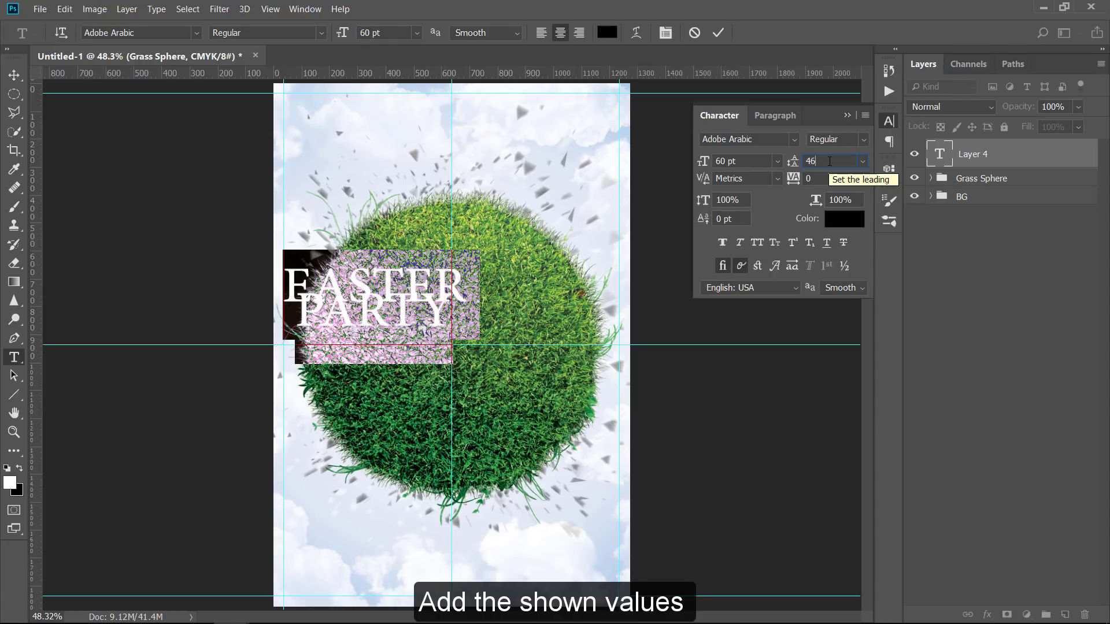
left_click(795, 179)
type("-80")
left_click(831, 163)
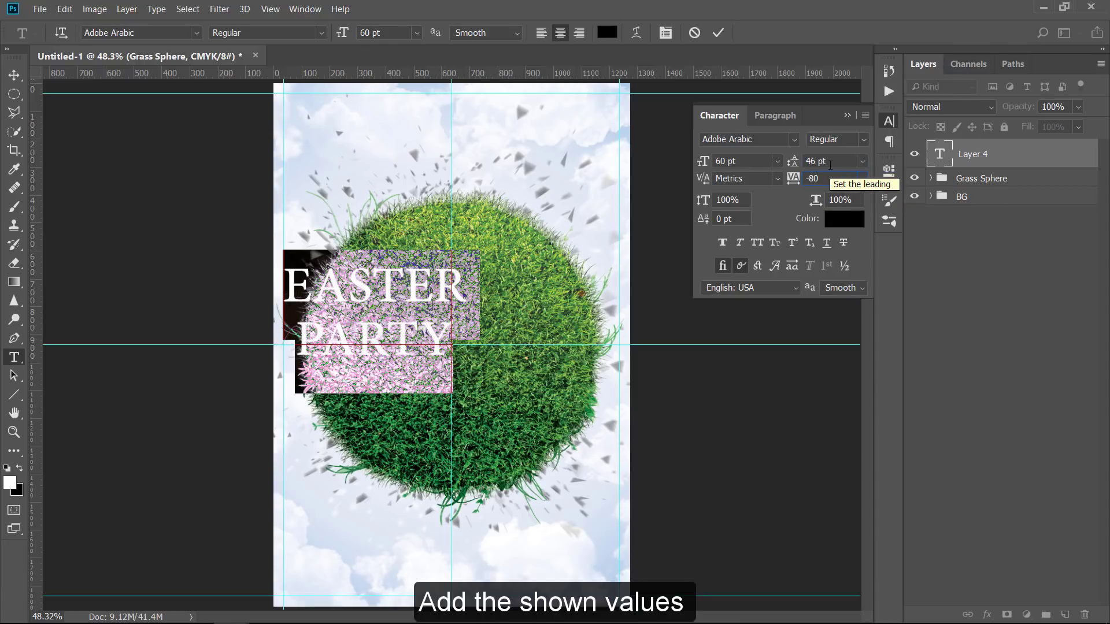
Change the EASTER PARTY text's font to Archive Regular and close the character settings.
left_click(760, 138)
type("arch")
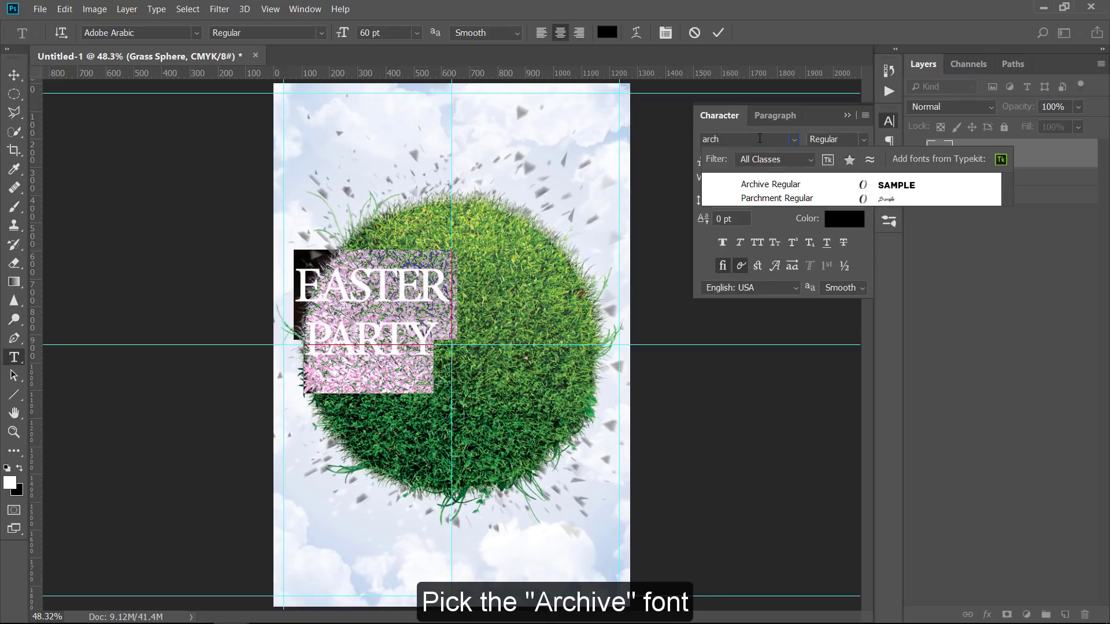
left_click(768, 182)
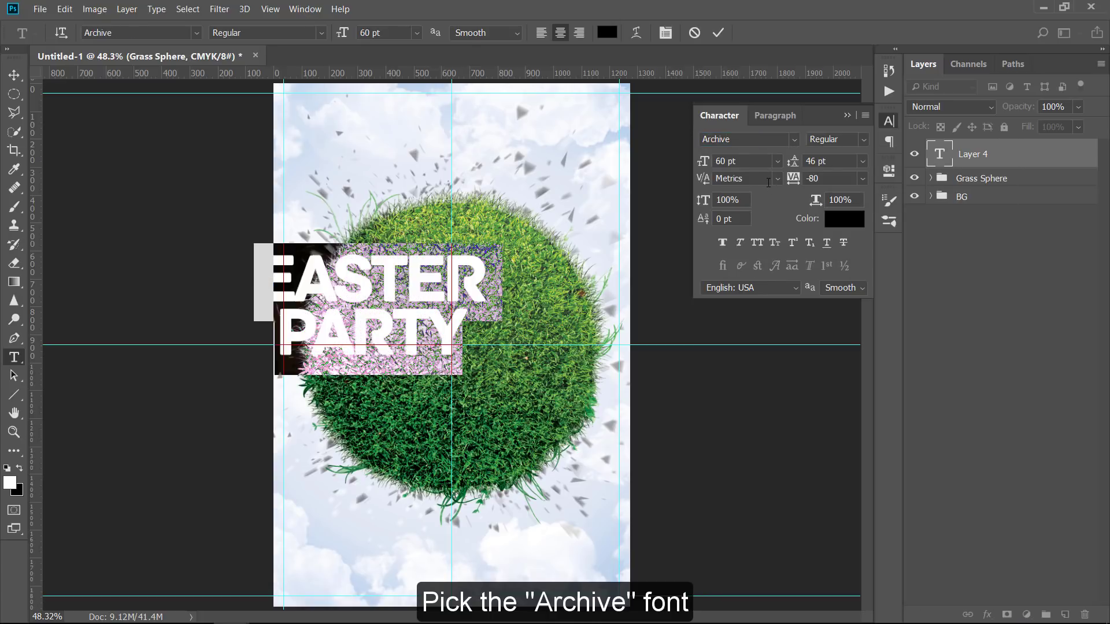
left_click(847, 115)
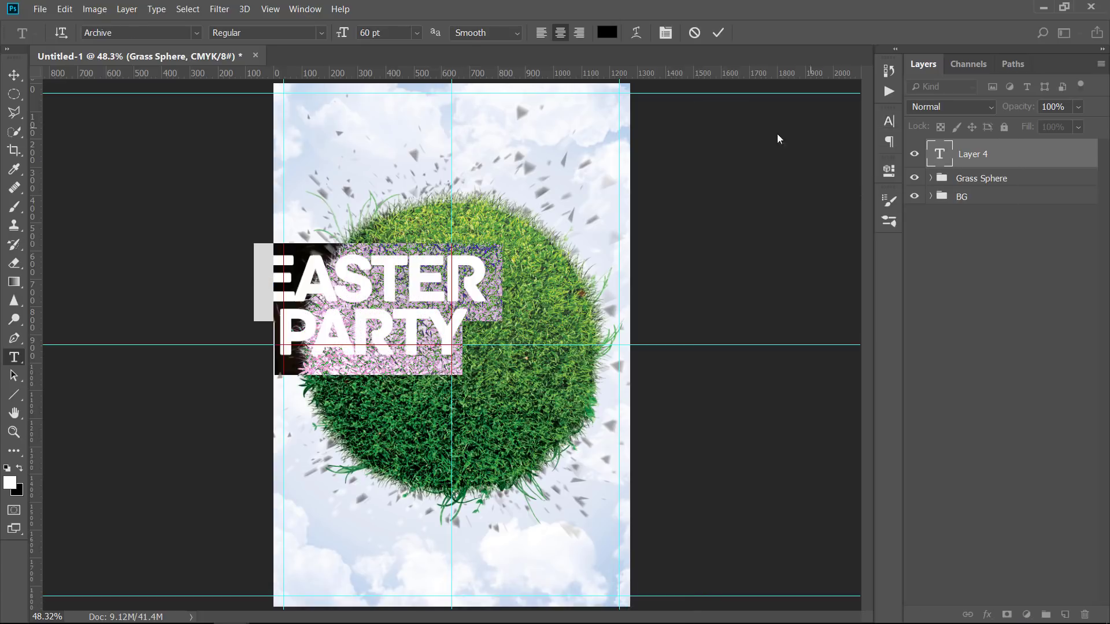
Move the EASTER PARTY text onto the centre of the grass sphere.
left_click(14, 76)
left_click_drag(391, 285, 496, 317)
key("ctrl+t")
key("Return")
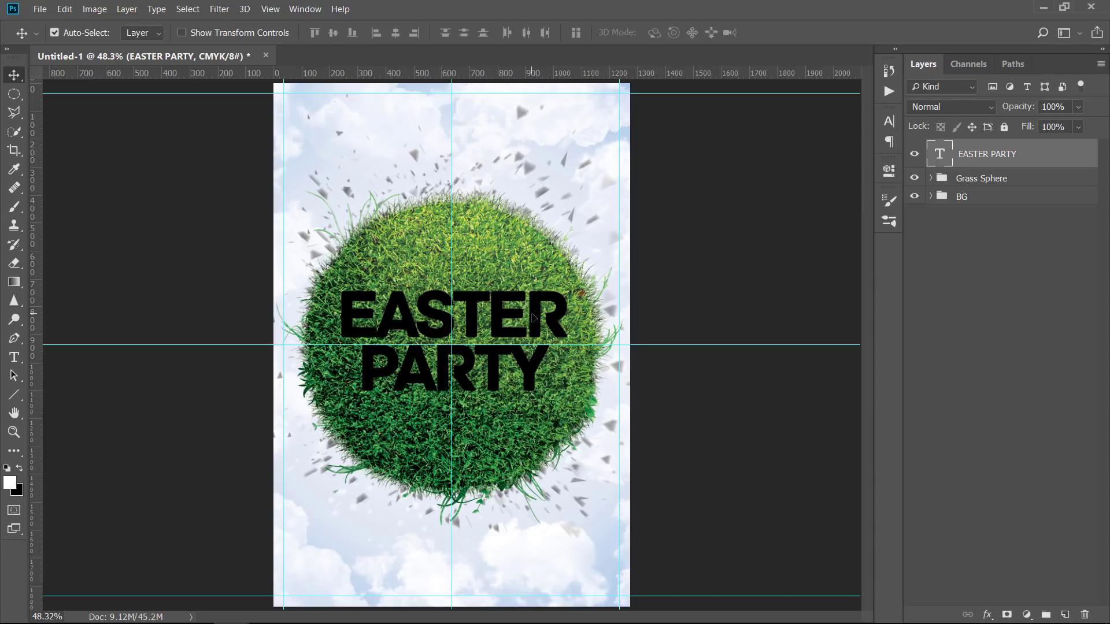
Duplicate the EASTER PARTY text layer, place the copy beneath the original and select the original.
key("ctrl+j")
left_click_drag(1059, 161, 1052, 190)
left_click(1057, 155)
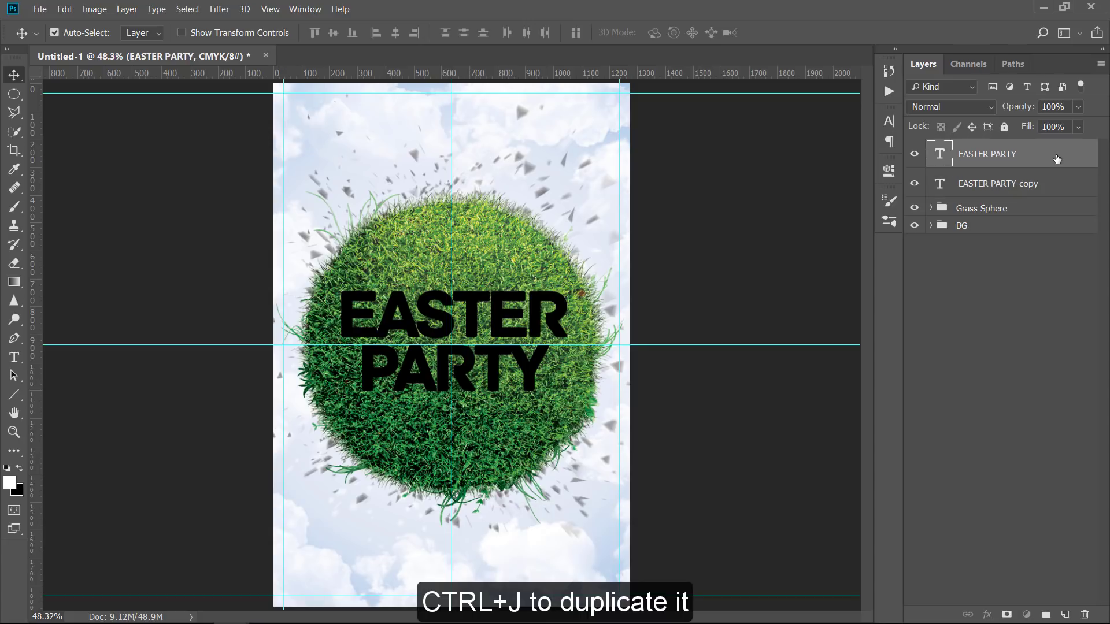
Add a radial white-to-light-grey Gradient Overlay to the upper EASTER PARTY layer and open its gradient for editing.
double_click(1057, 155)
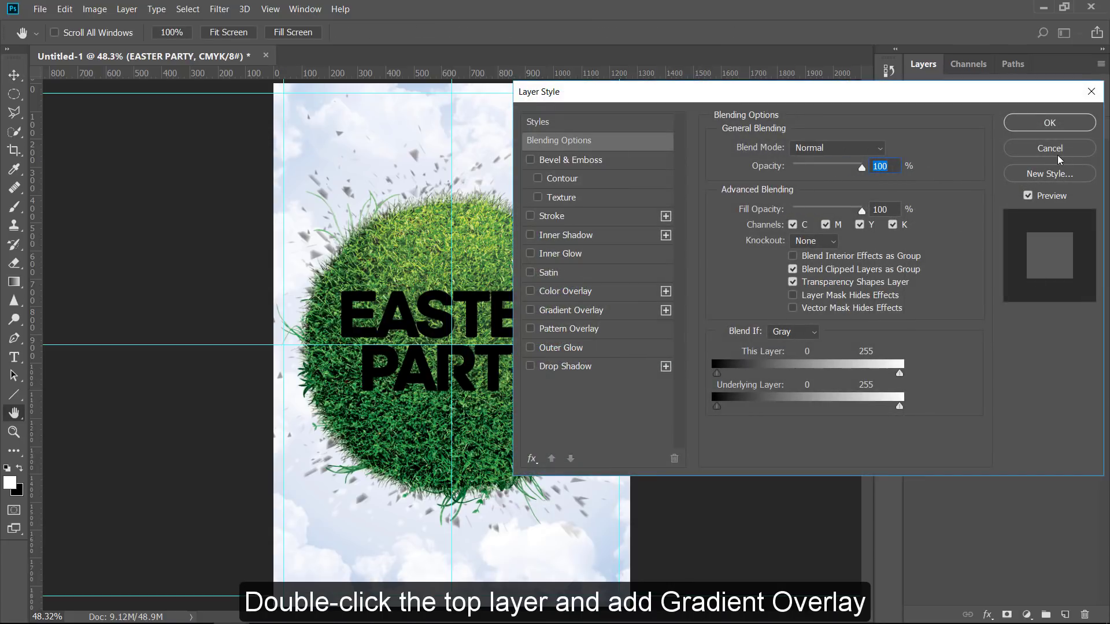
left_click(613, 311)
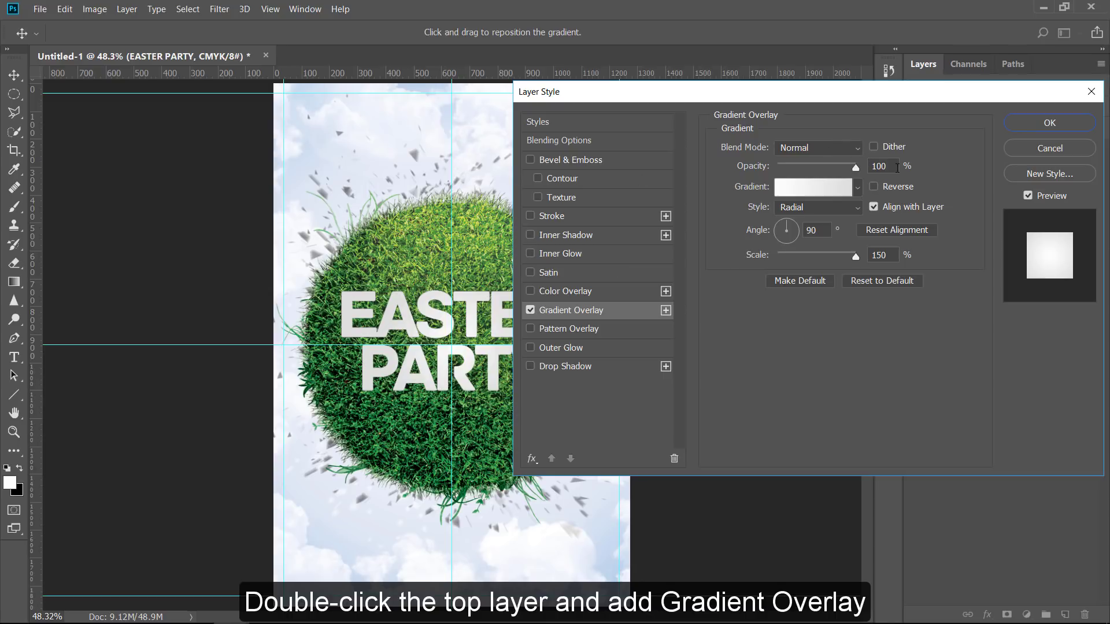
left_click(812, 187)
Check the colours of the gradient's white and light-grey stops and leave the gradient editor without changing them.
left_click(625, 336)
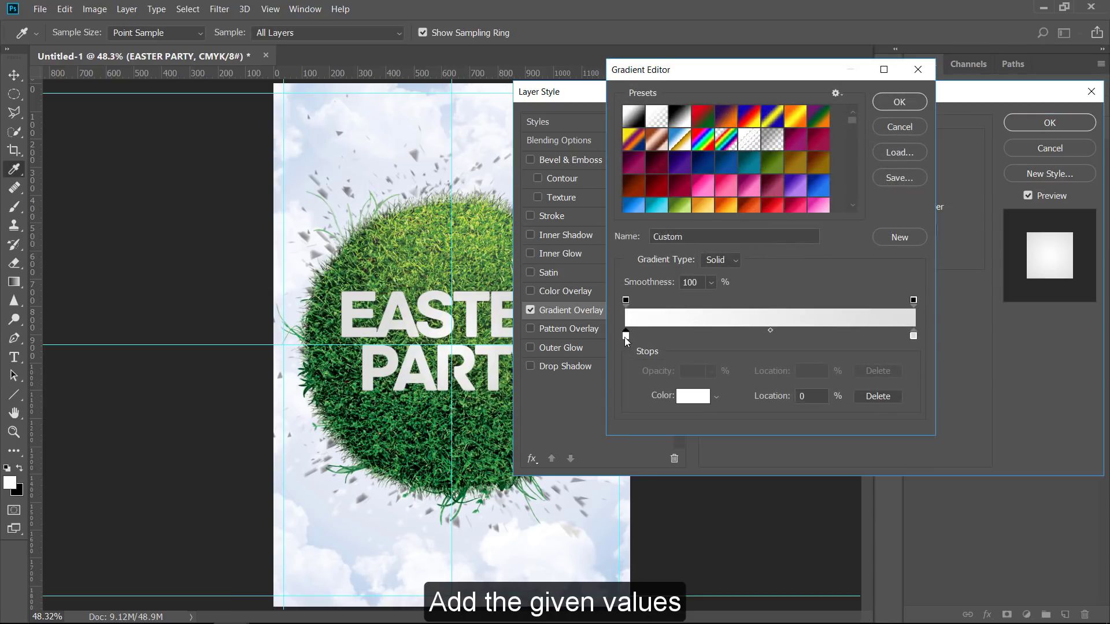
double_click(625, 336)
left_click(954, 507)
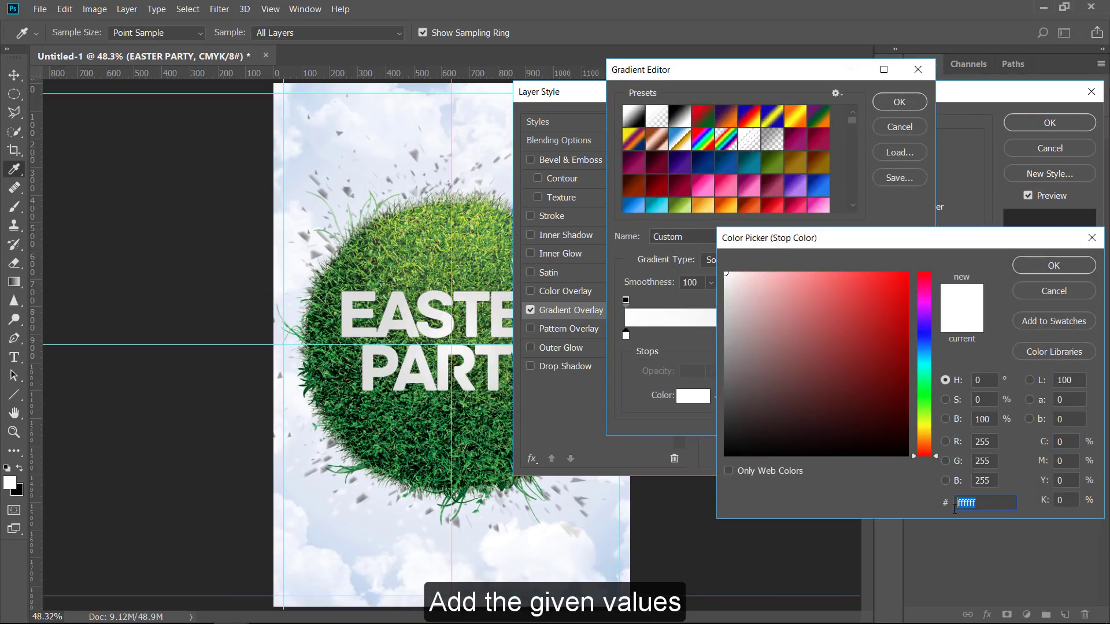
left_click(1053, 291)
double_click(914, 336)
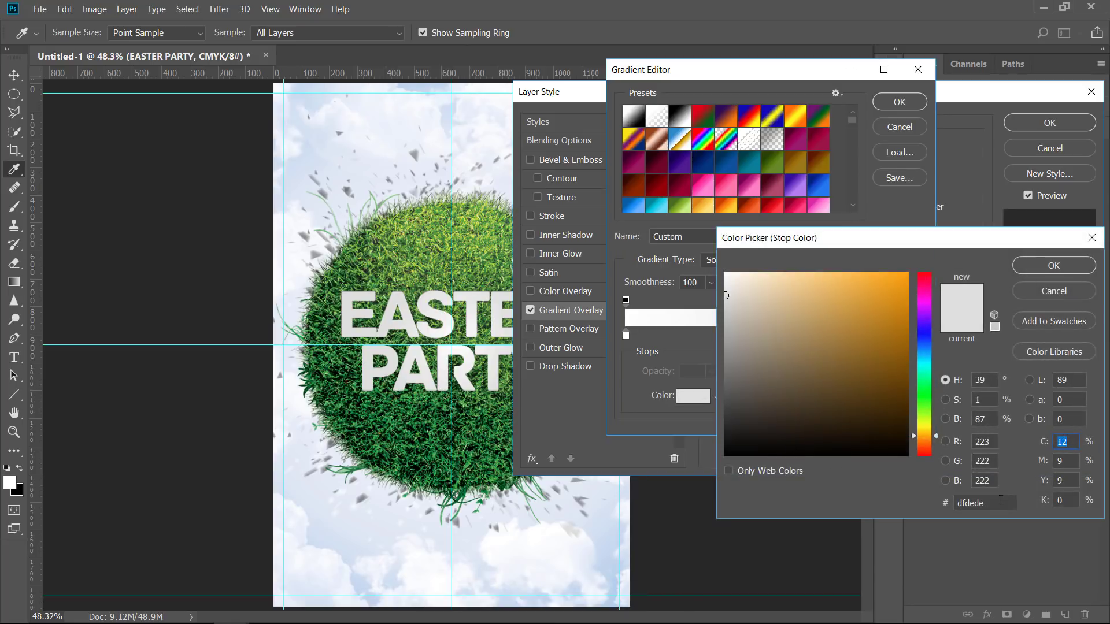
left_click(1054, 292)
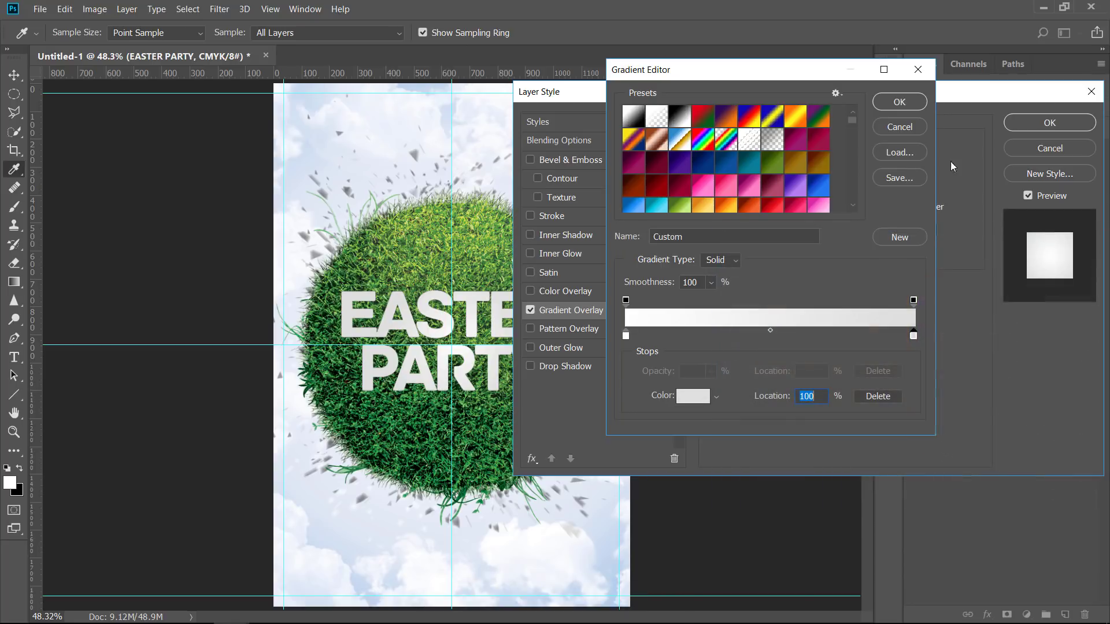
left_click(903, 130)
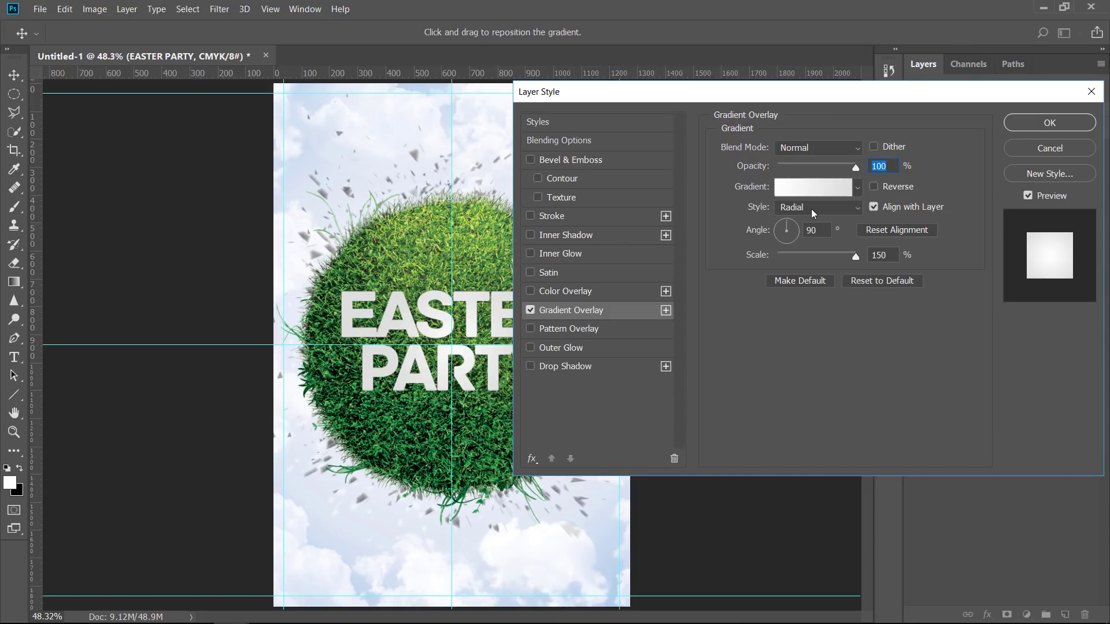
Apply the radial Gradient Overlay at a scale of 150% and collapse the upper EASTER PARTY layer's effects list.
left_click(822, 229)
type("150")
left_click(1034, 123)
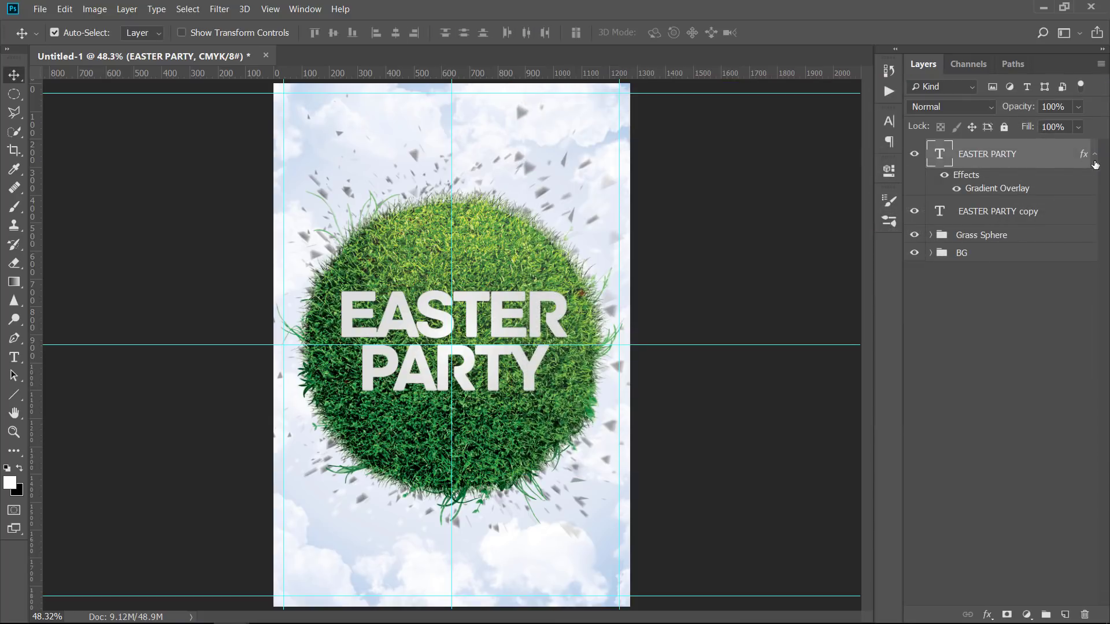
left_click(1094, 162)
Scale the EASTER PARTY copy layer's width to 98%.
left_click(1058, 185)
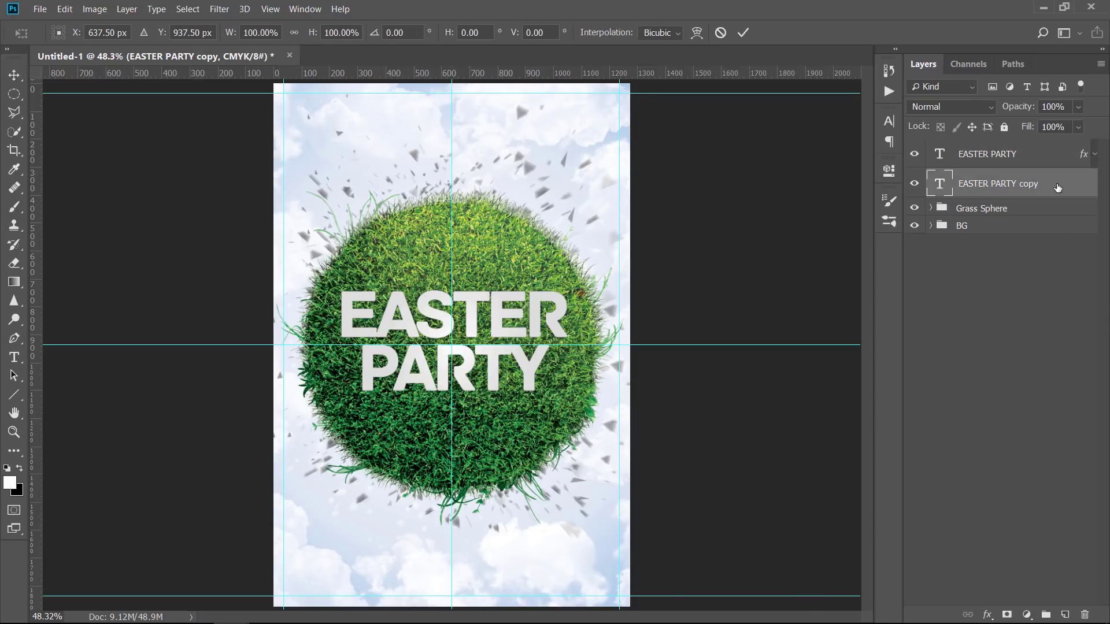
key("ctrl+t")
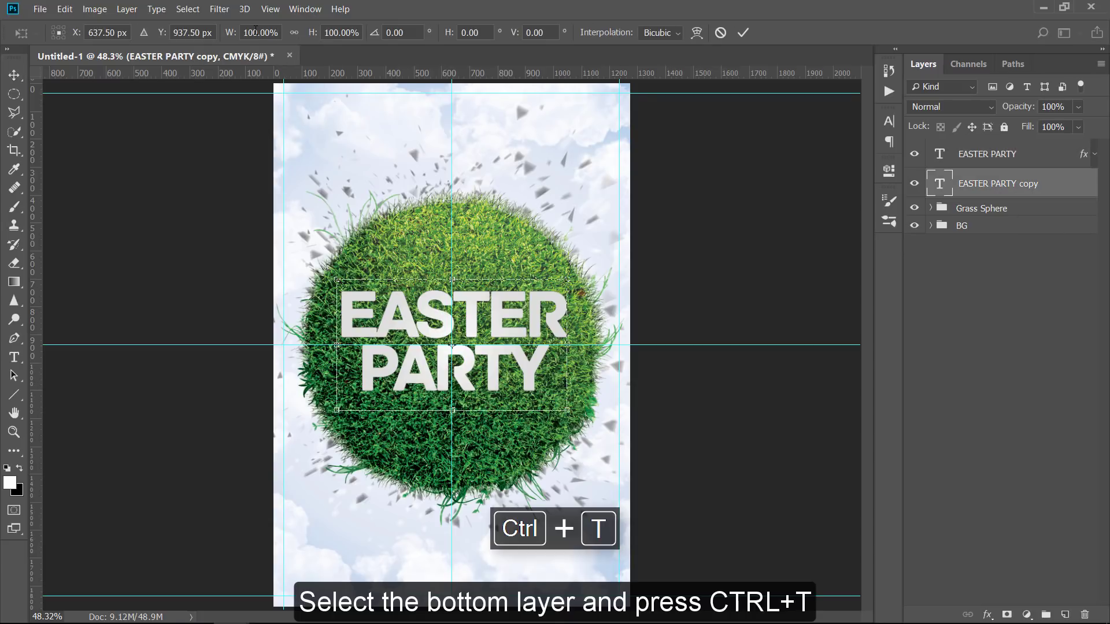
double_click(256, 33)
type("98")
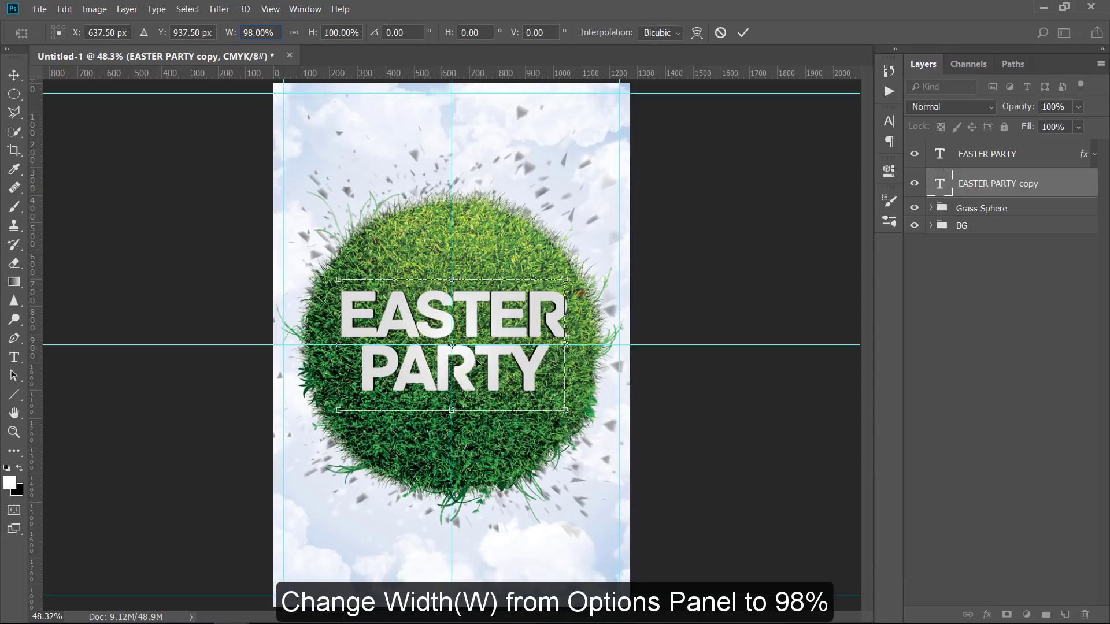
key("Return")
Give the EASTER PARTY copy a black Multiply Drop Shadow with 100% opacity, 0 px distance, 20% spread and 24 px size.
scroll(480, 363, "up", 5)
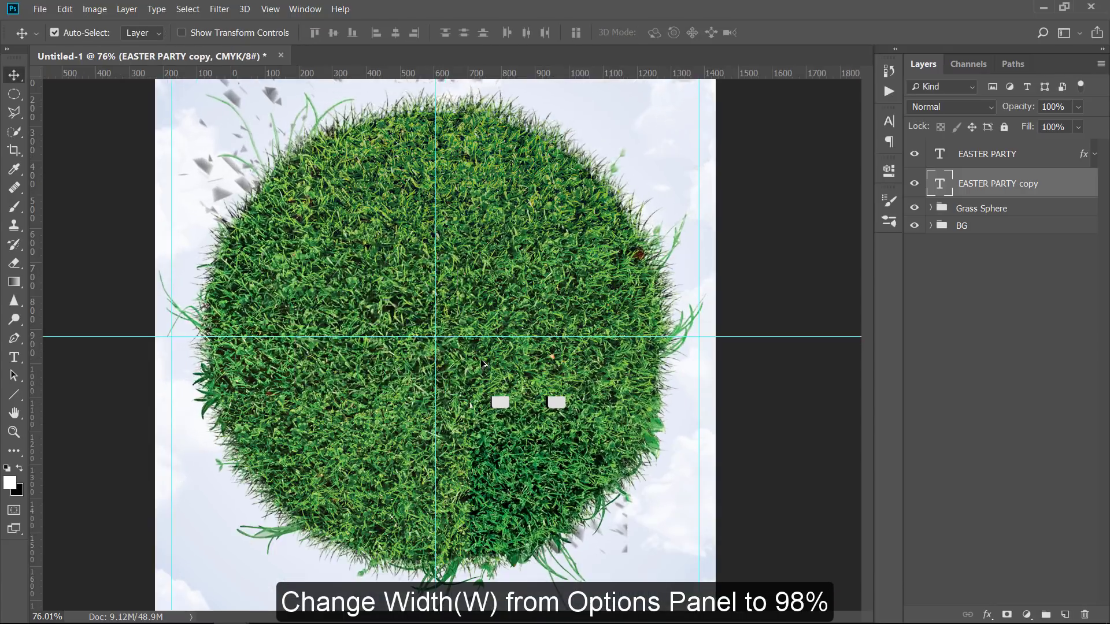
scroll(484, 363, "down", 3)
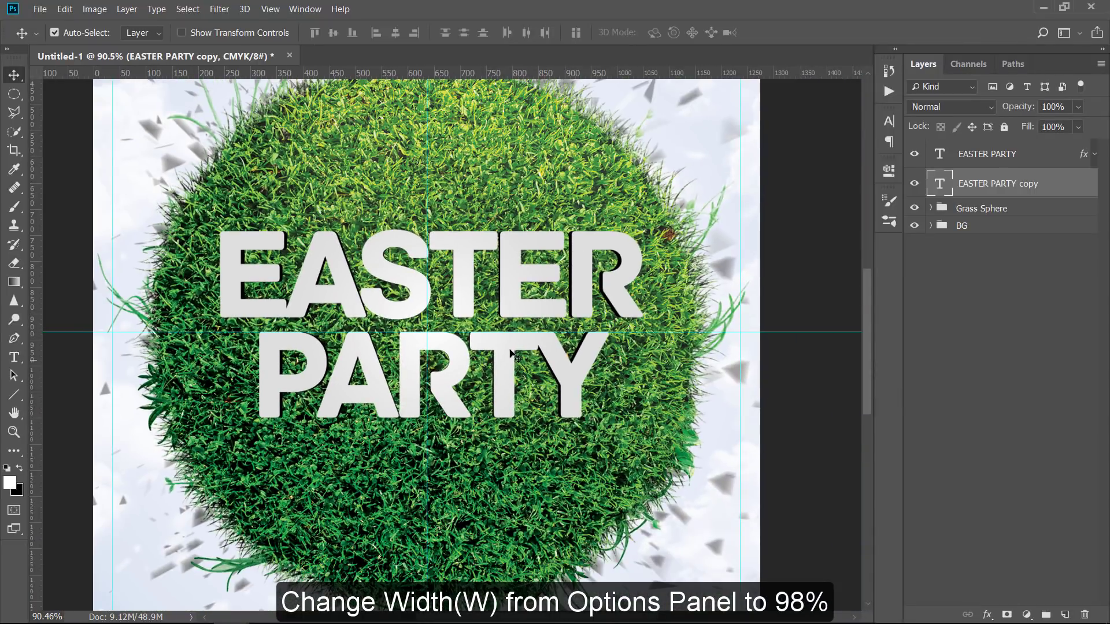
double_click(1073, 188)
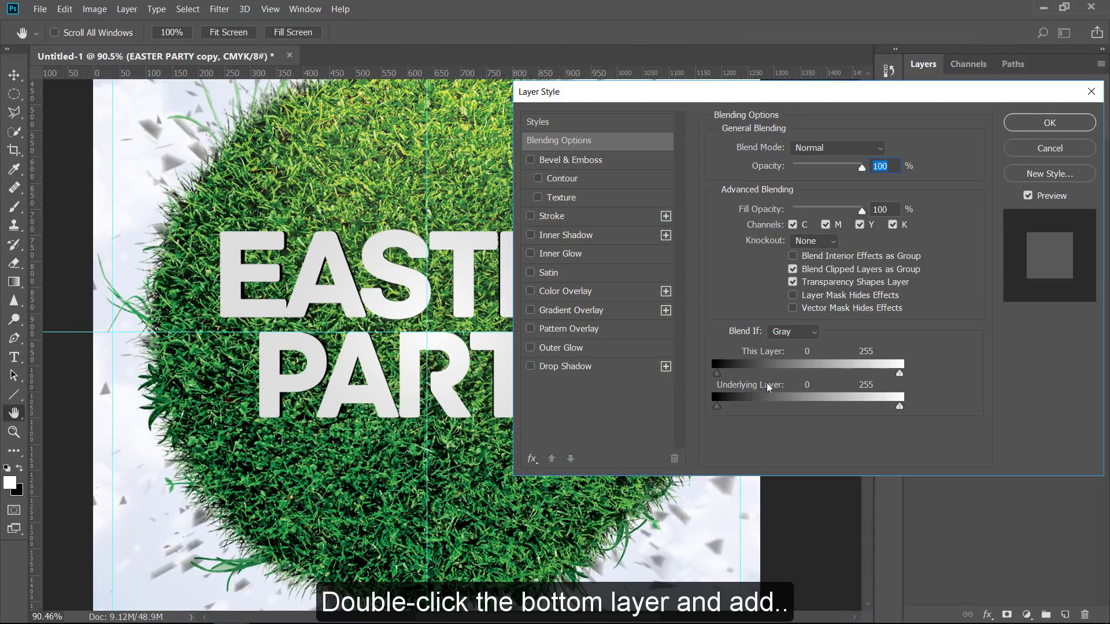
left_click(559, 367)
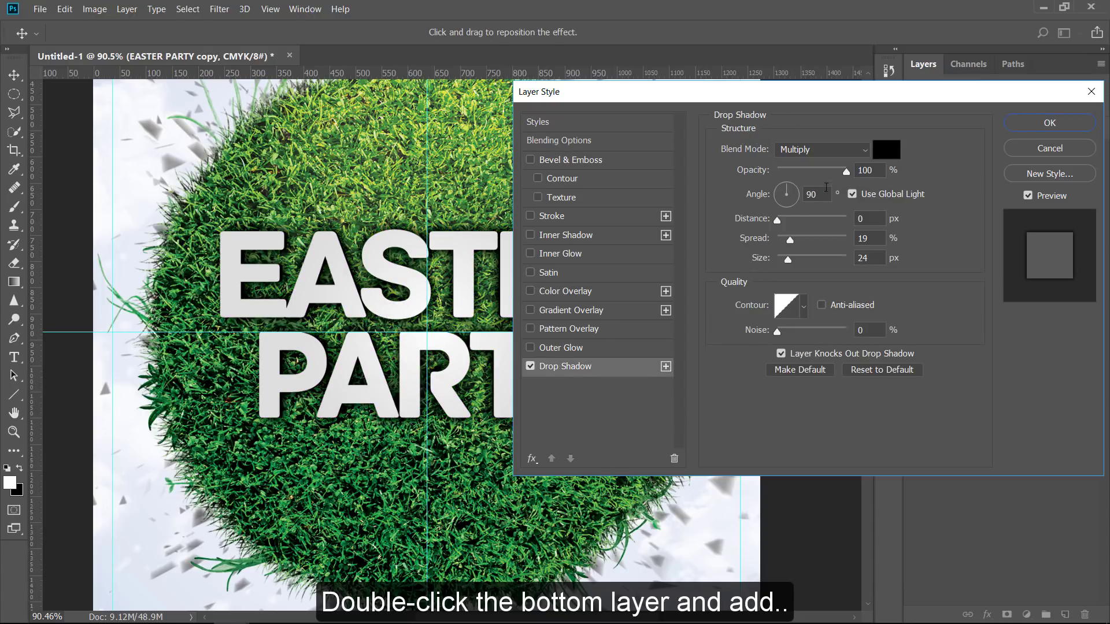
left_click(879, 171)
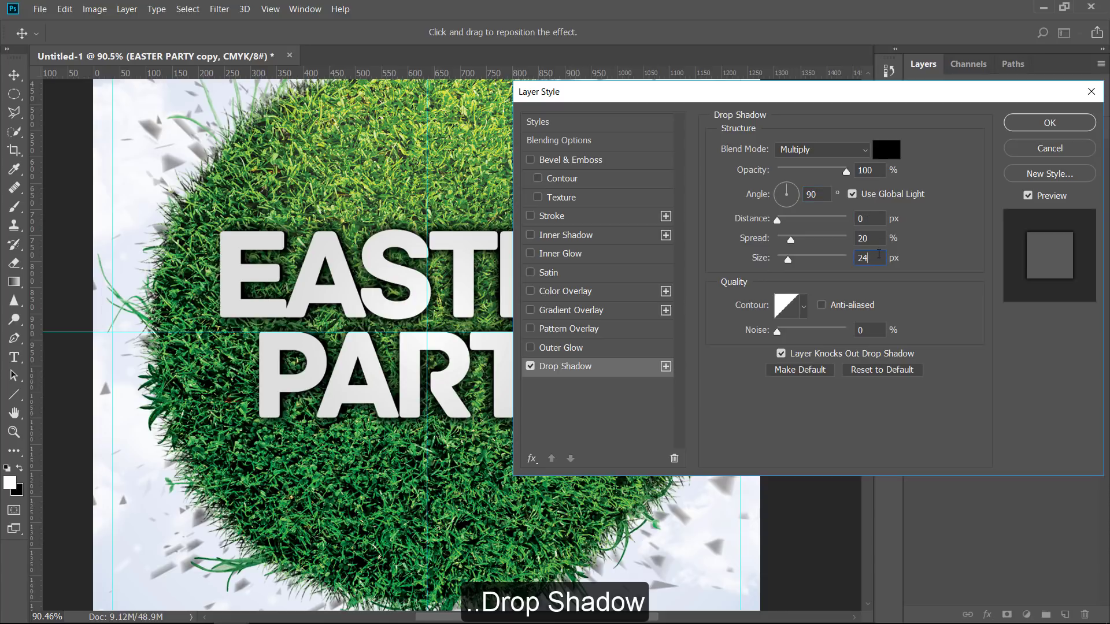
Add a black Multiply Outer Glow with 40% opacity, 50 px size and 50% range, and apply the layer style.
left_click(577, 350)
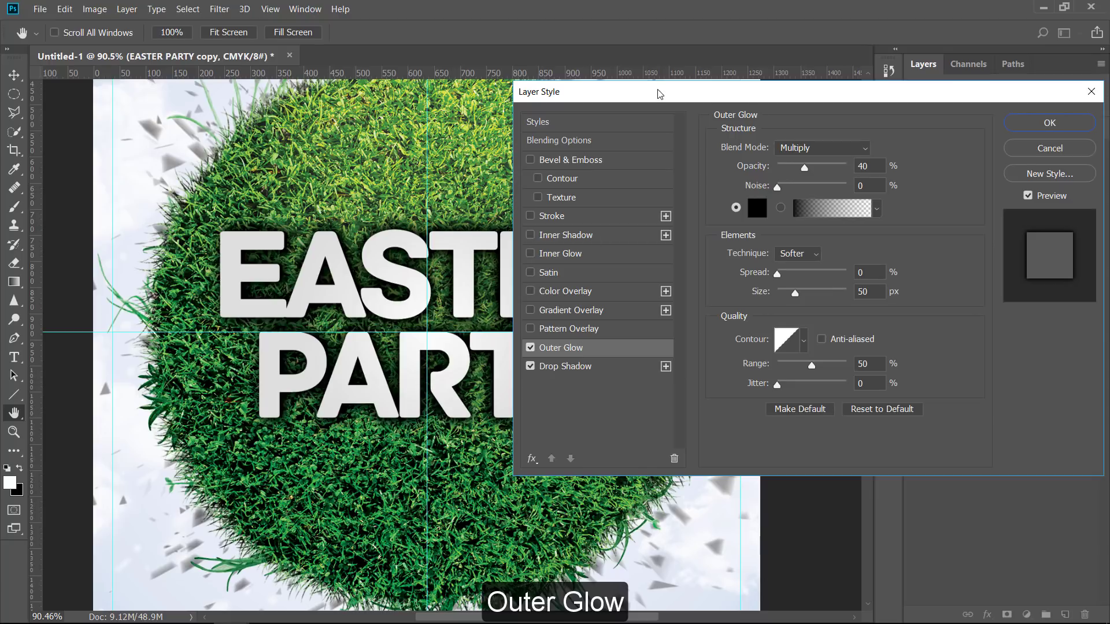
left_click_drag(661, 91, 796, 87)
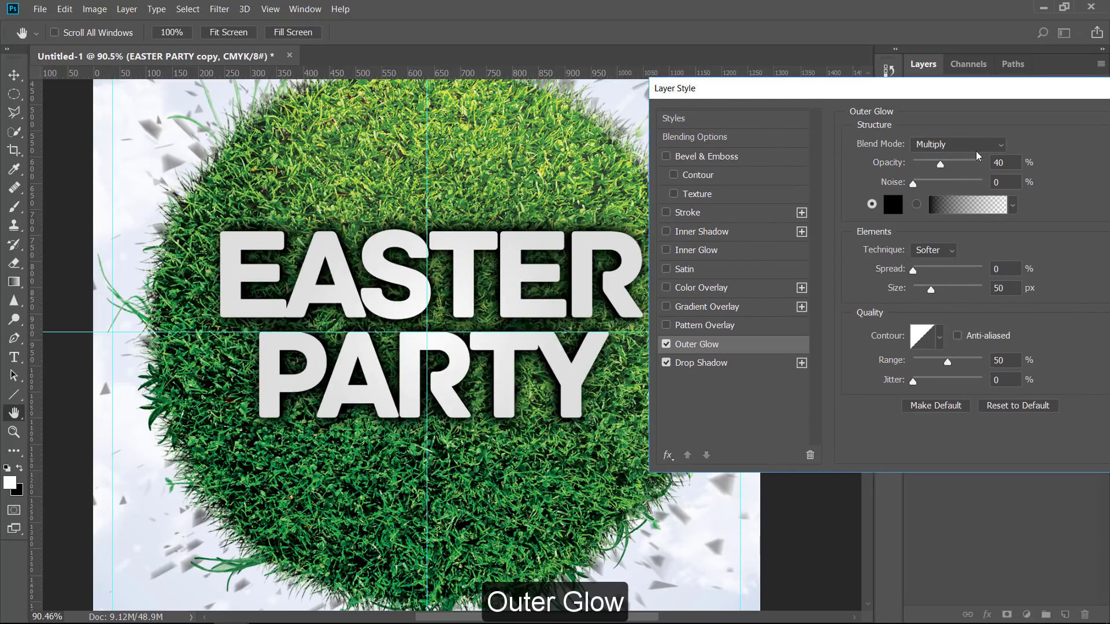
left_click(1012, 181)
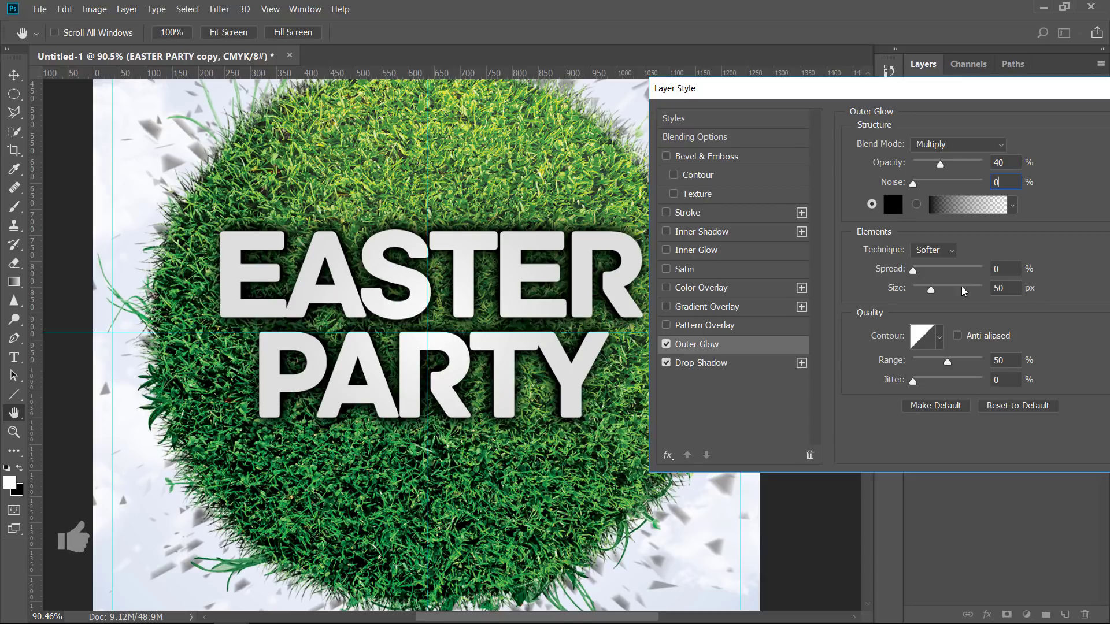
left_click(1015, 286)
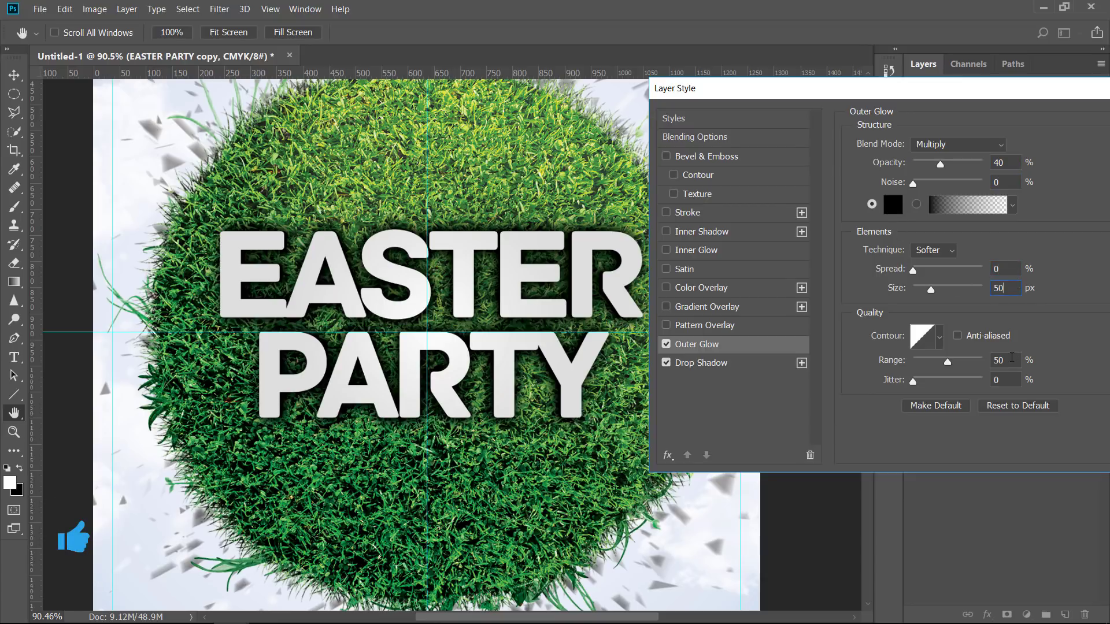
left_click_drag(1019, 105, 834, 105)
left_click(989, 102)
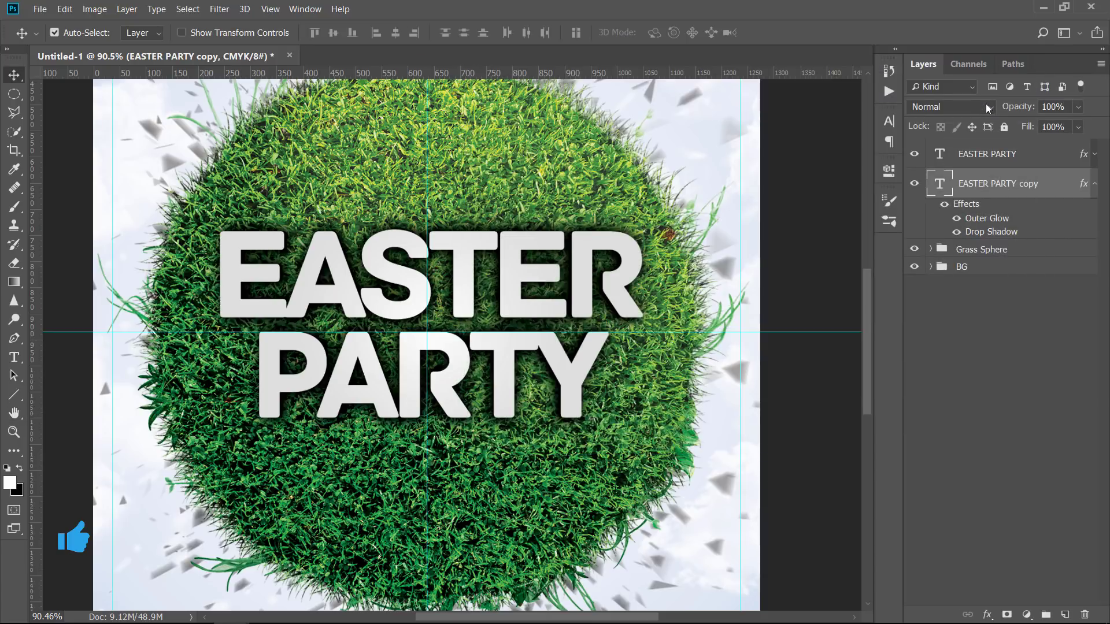
Set the EASTER PARTY copy's fill to 0% and opacity to 80%, then deselect it and collapse its effects.
left_click_drag(1028, 126, 922, 125)
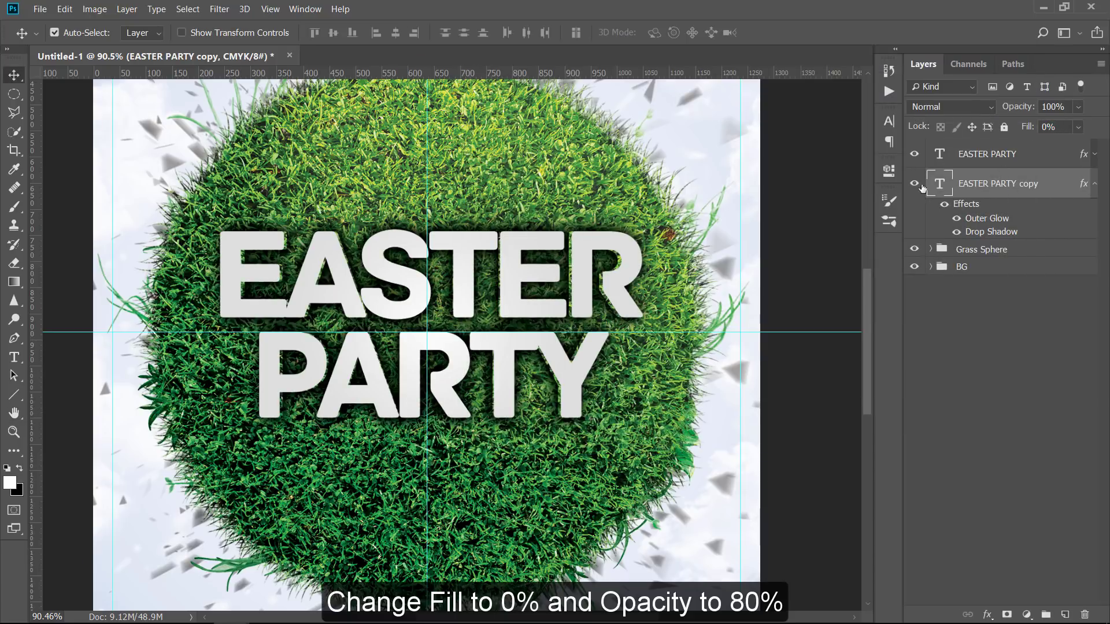
left_click_drag(1024, 112, 1010, 112)
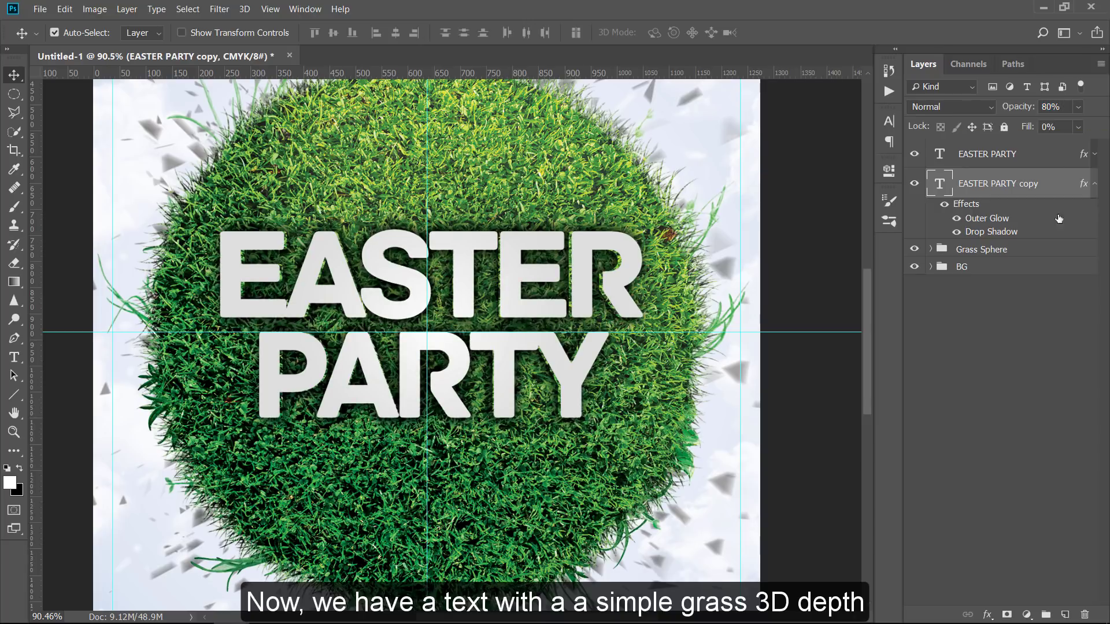
left_click(1077, 287)
left_click(1094, 184)
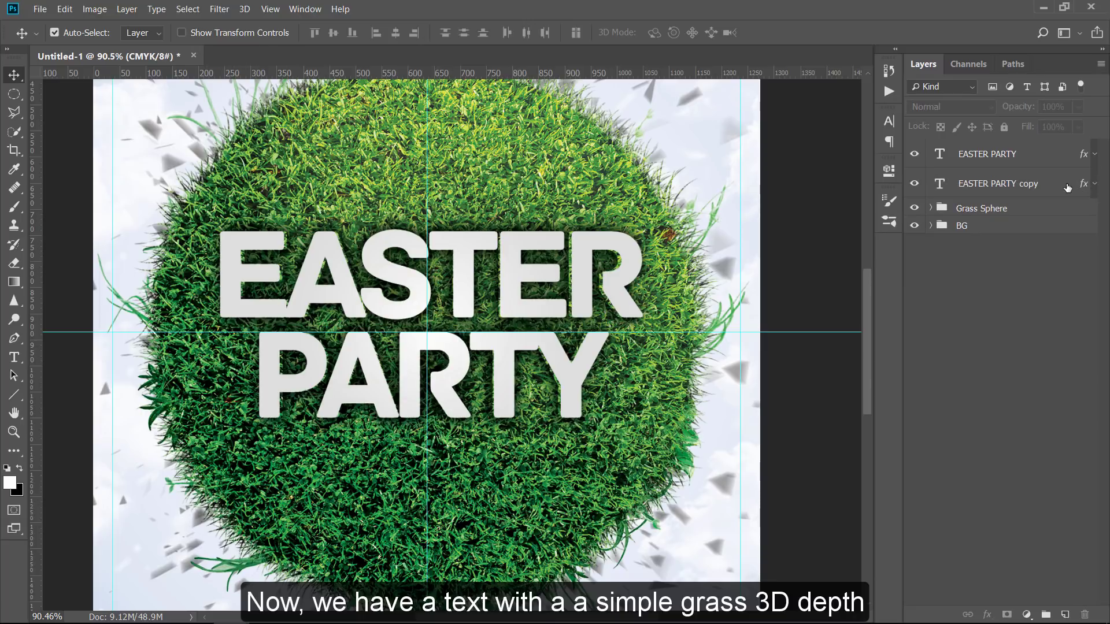
Add a two-line date text reading SUNDAY and 8 April below the EASTER PARTY title.
left_click(13, 357)
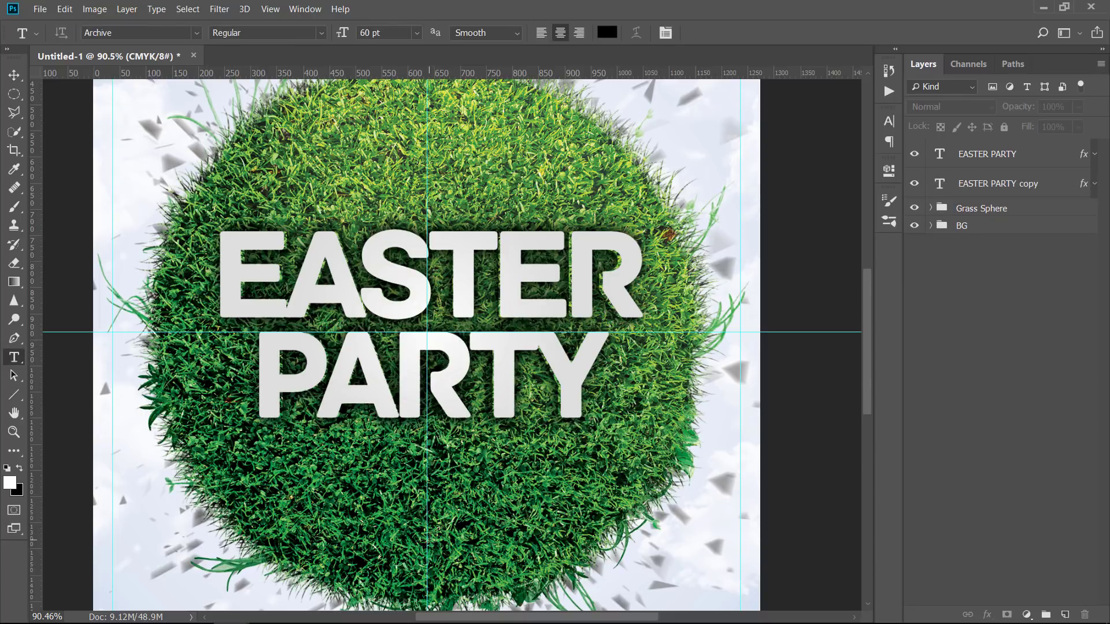
left_click(350, 492)
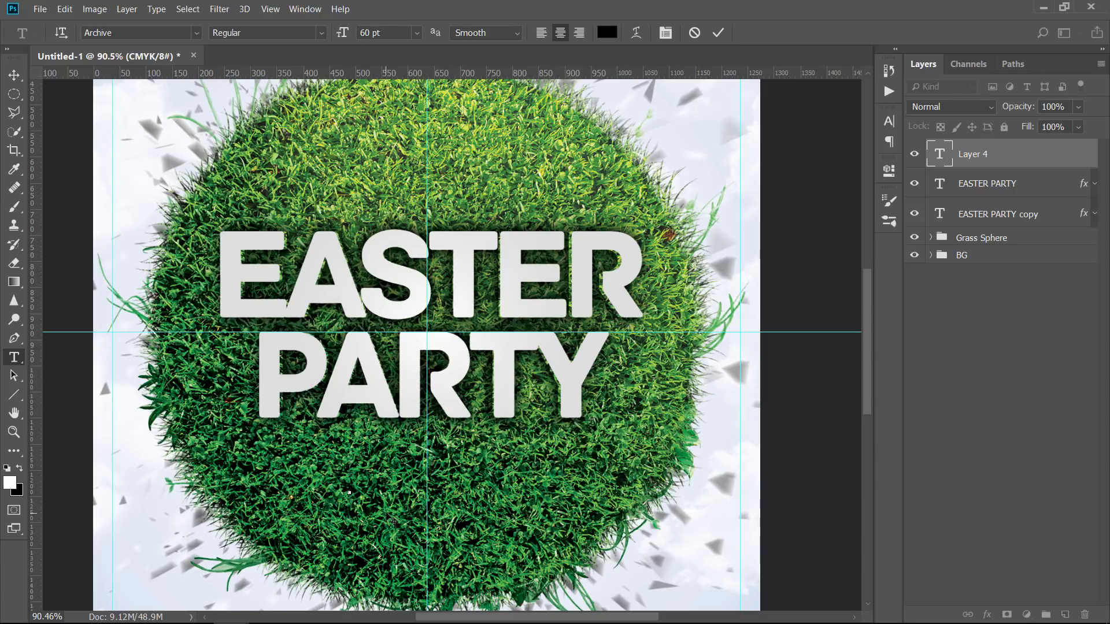
type("SUNDAY")
key("Return")
type("8 APRIL")
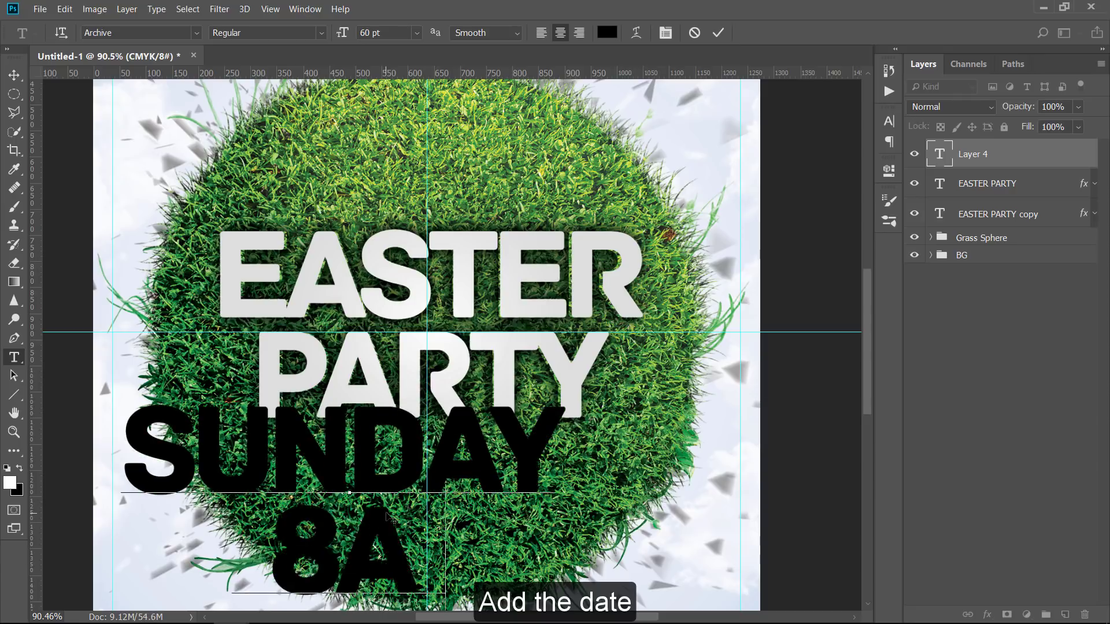
Set the whole date text in Nexa Bold Regular with All Caps.
key("ctrl+a")
left_click(895, 122)
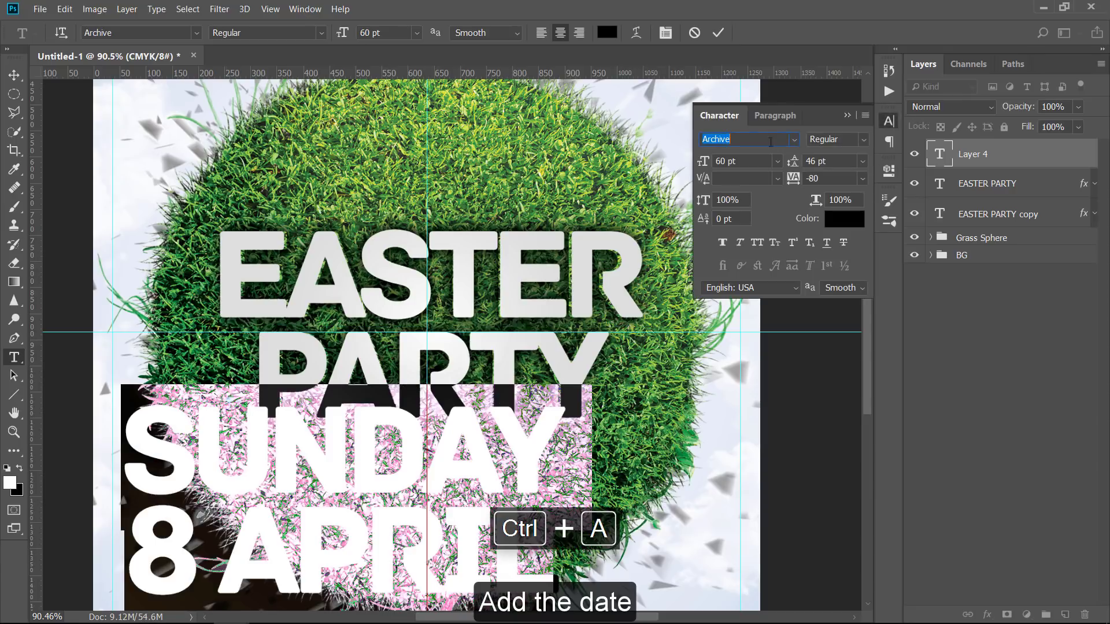
type("Nexa Bold")
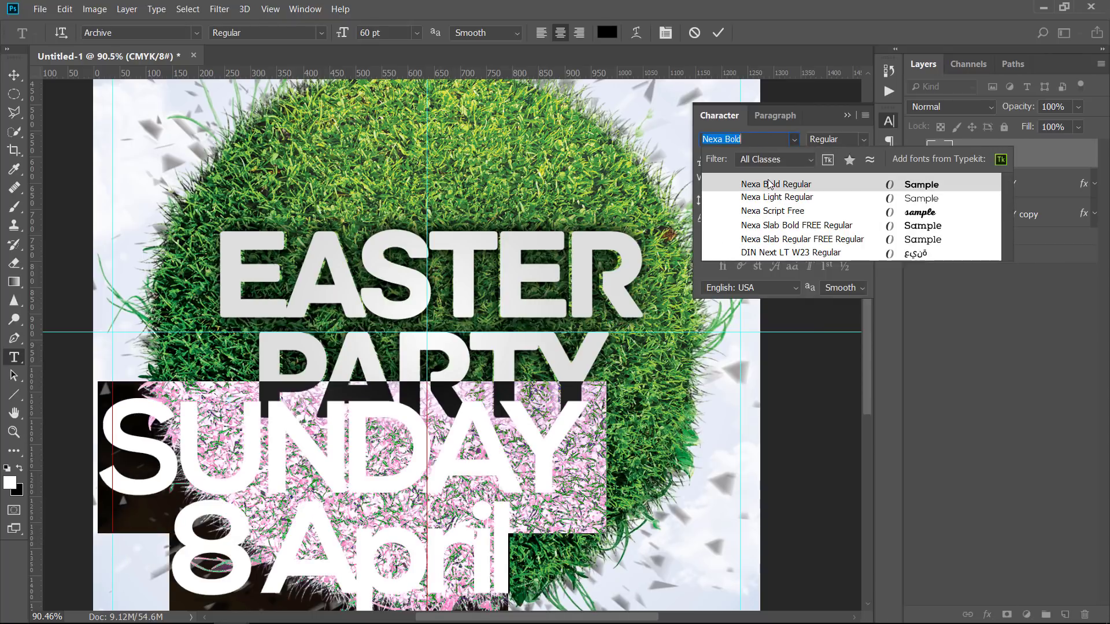
left_click(769, 184)
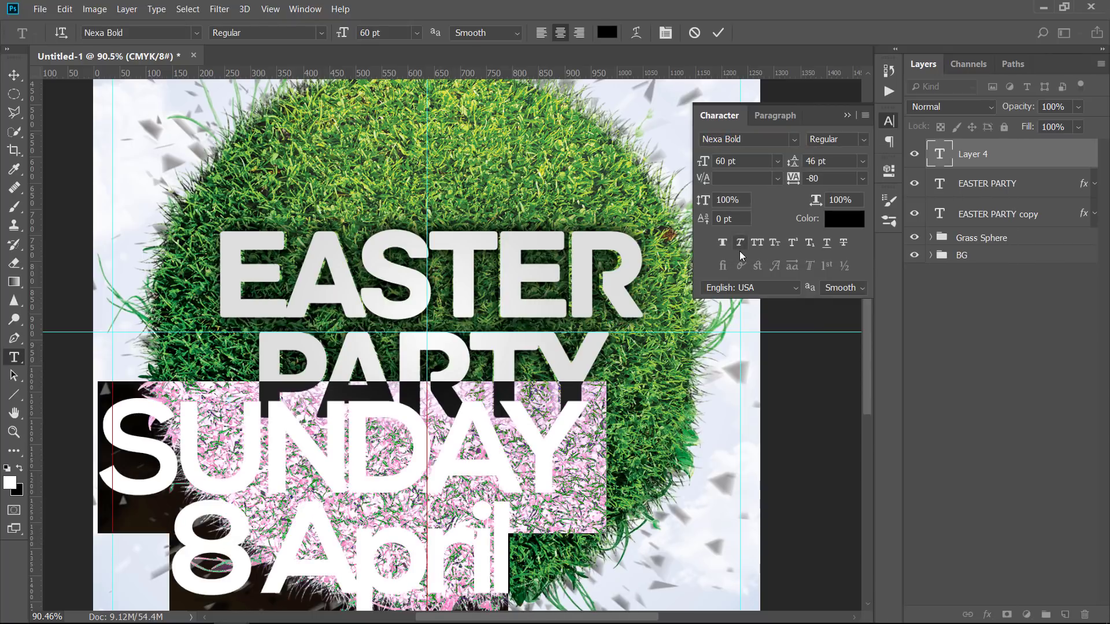
left_click(758, 242)
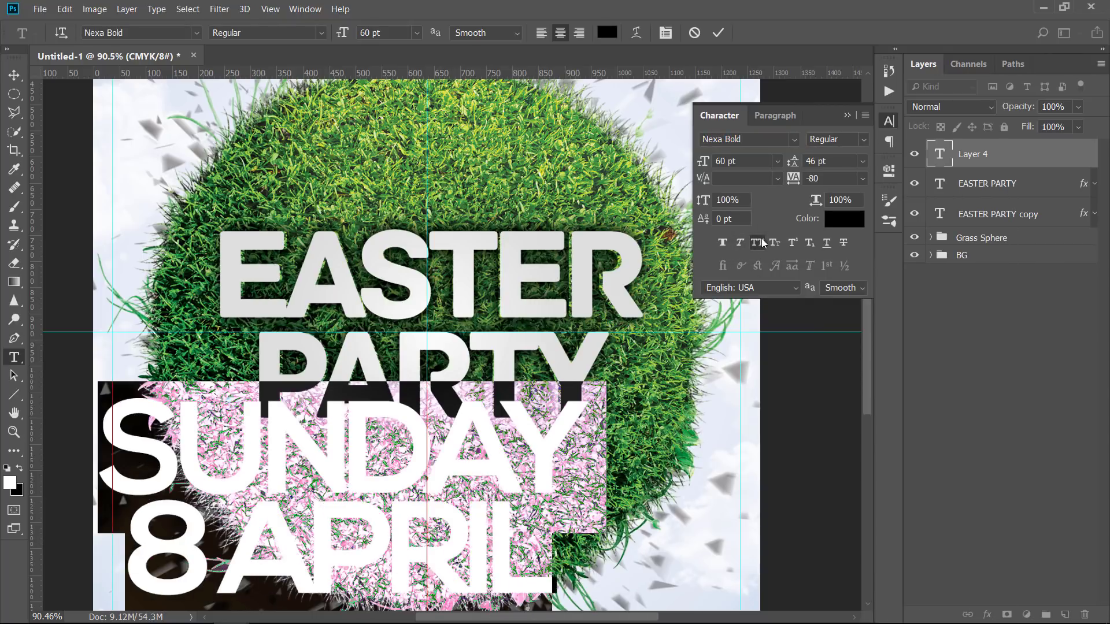
Reduce the date text's size to 20 pt and its leading to 17 pt.
left_click(790, 178)
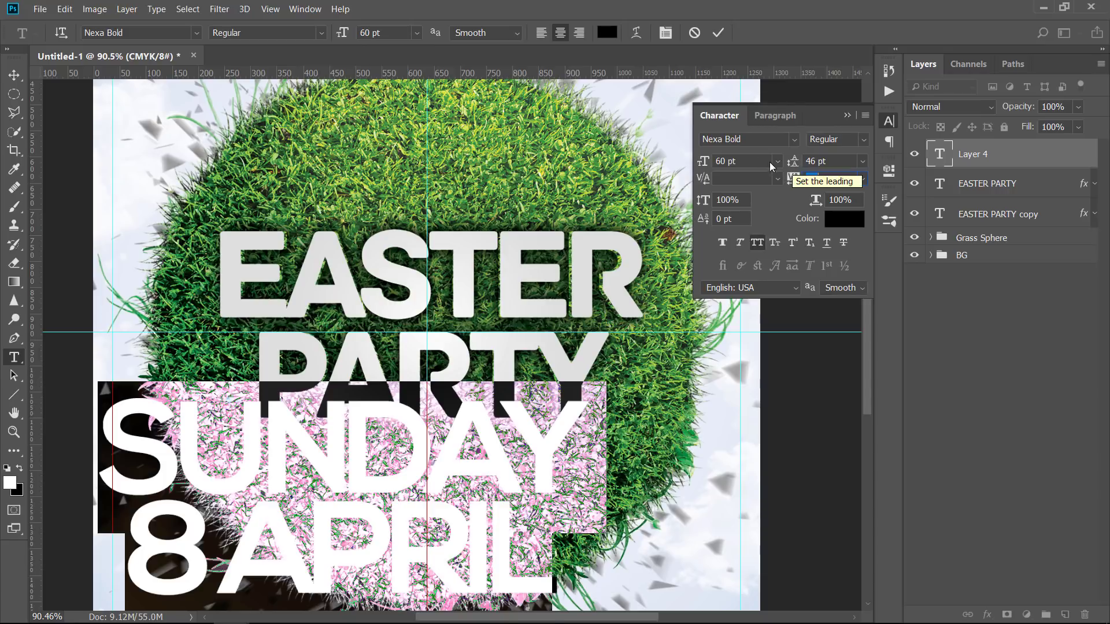
left_click_drag(703, 161, 676, 166)
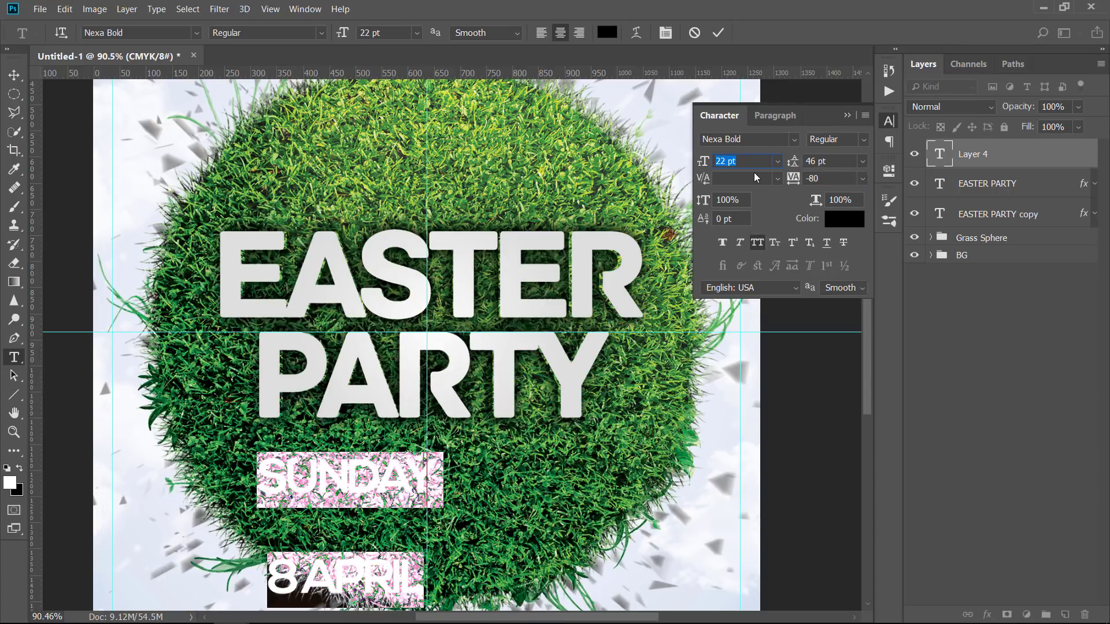
scroll(755, 164, "down", 2)
left_click(853, 161)
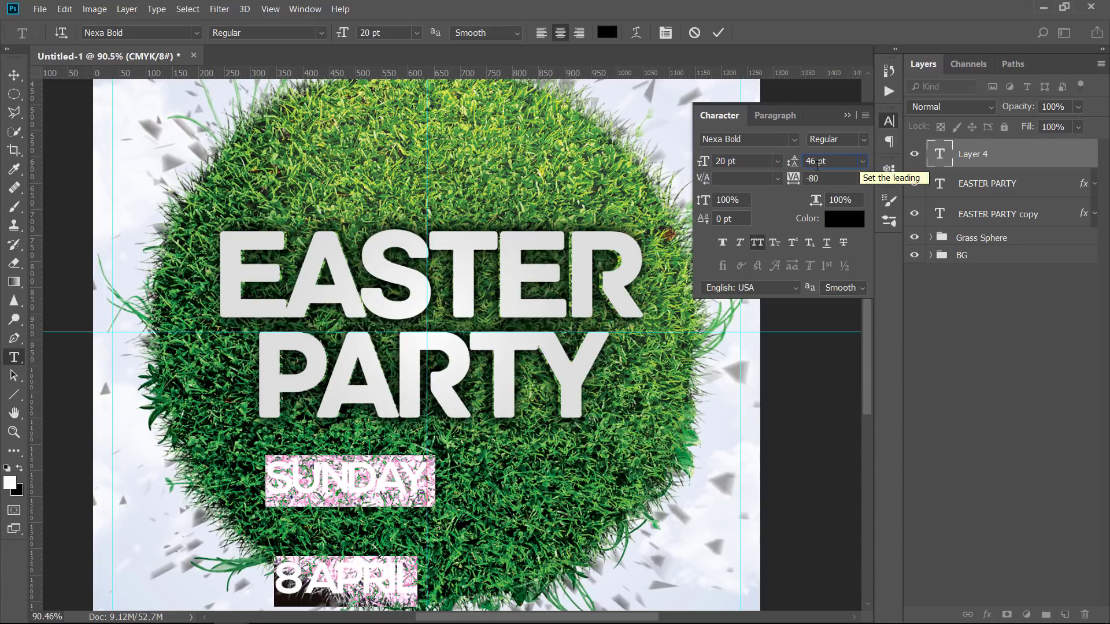
left_click_drag(793, 168, 774, 167)
Move the date text onto the vertical centre guide beneath the word PARTY.
left_click(14, 75)
left_click_drag(306, 528, 429, 526)
left_click_drag(430, 523, 428, 524)
key("Return")
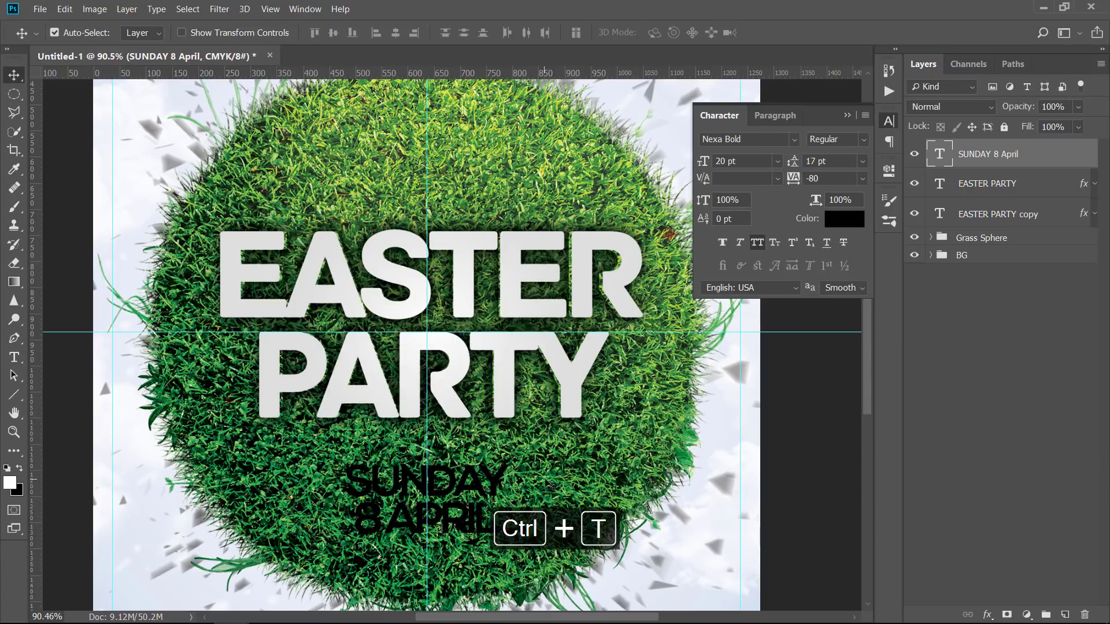
Add a white-to-light-grey radial Gradient Overlay and a Drop Shadow with 6 px distance, 0% spread and 0 px size to the date text.
double_click(1043, 152)
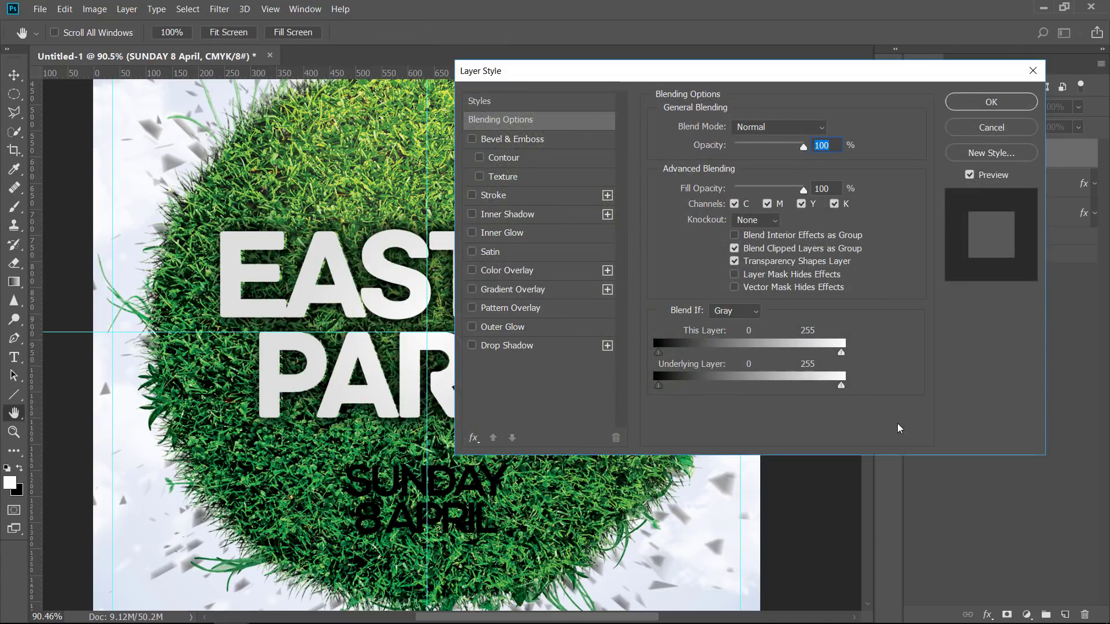
left_click(543, 291)
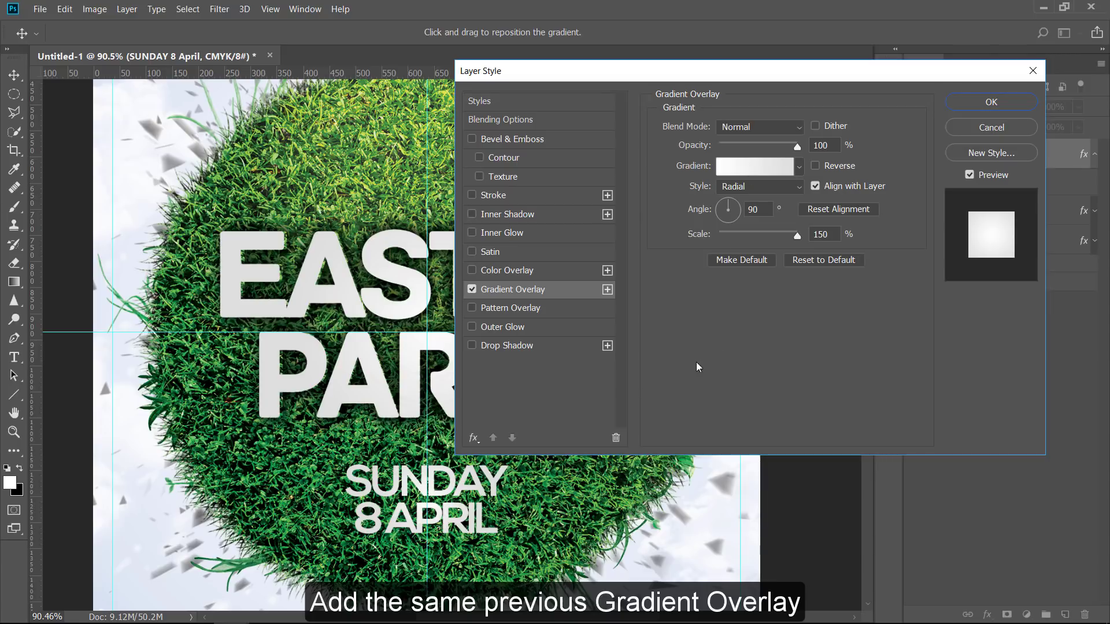
left_click(494, 345)
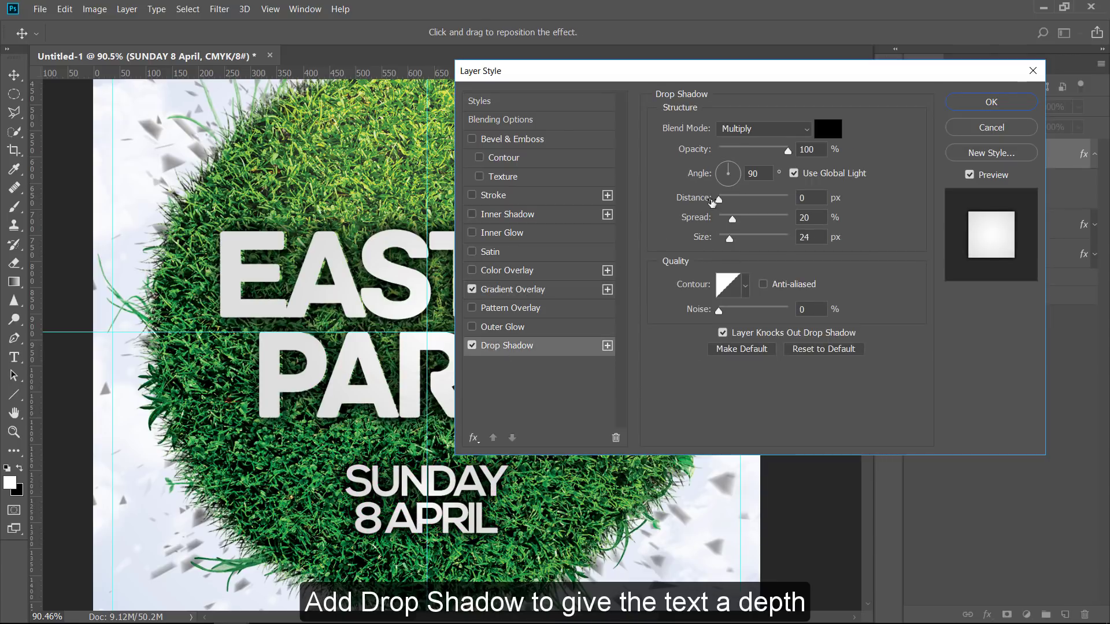
left_click_drag(733, 219, 708, 241)
left_click_drag(720, 200, 723, 200)
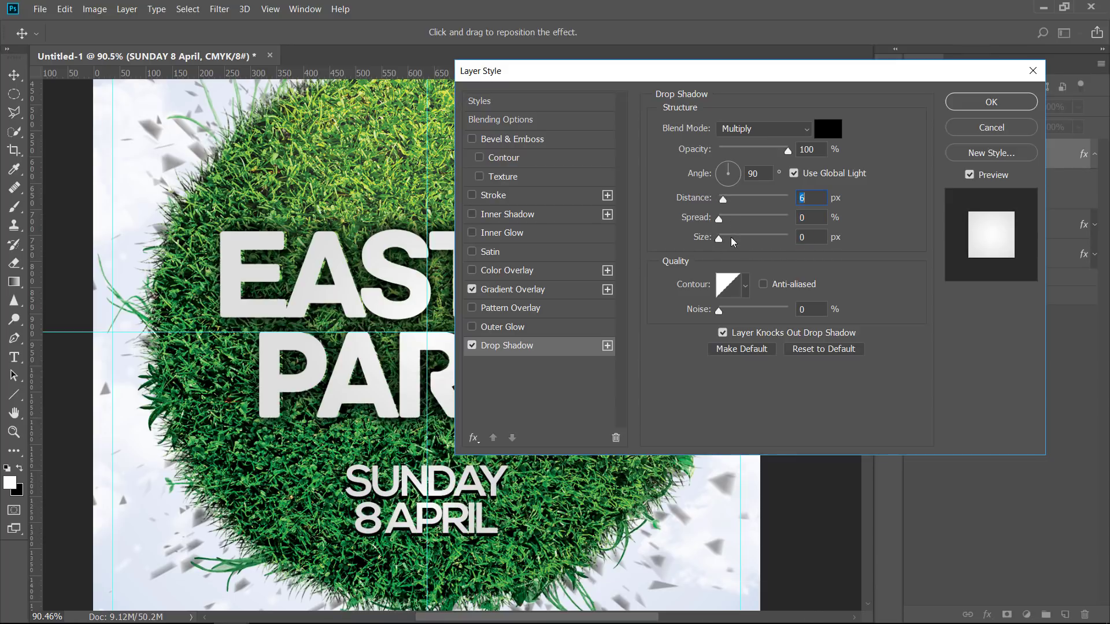
Add a black Multiply Outer Glow to the date text, with a size of 18 px and a higher opacity.
left_click(498, 327)
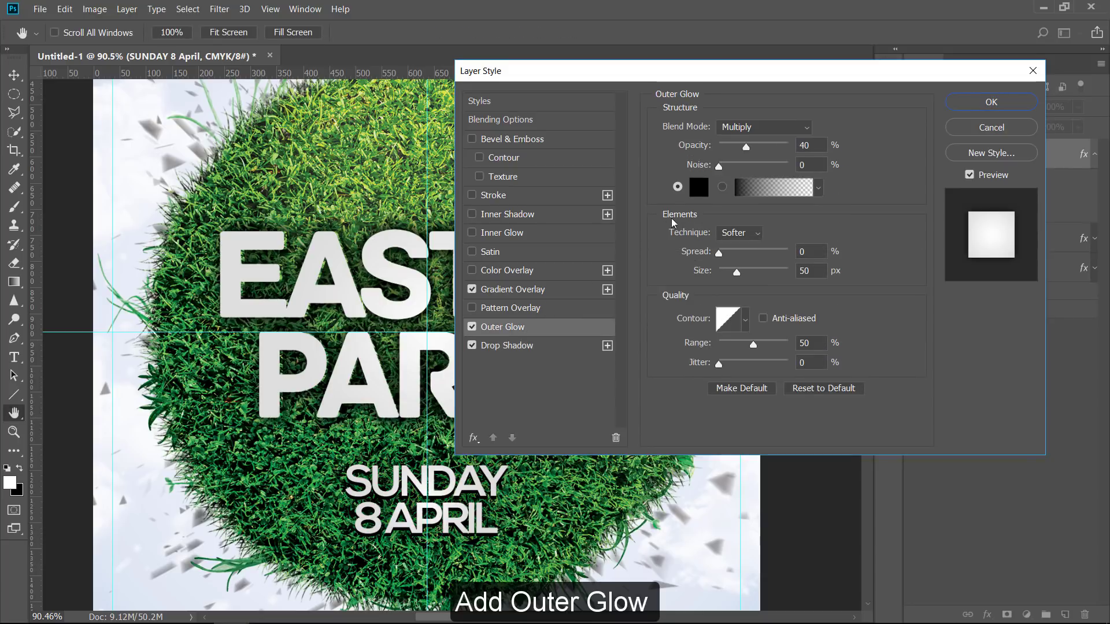
left_click_drag(737, 278, 733, 279)
left_click_drag(746, 149, 776, 149)
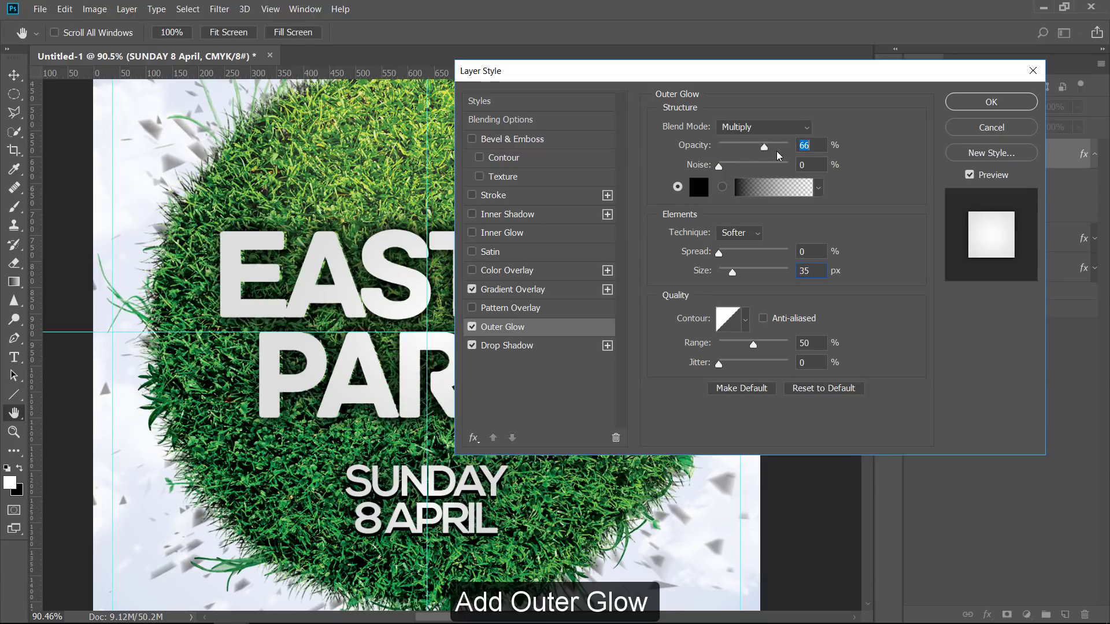
left_click_drag(732, 272, 728, 275)
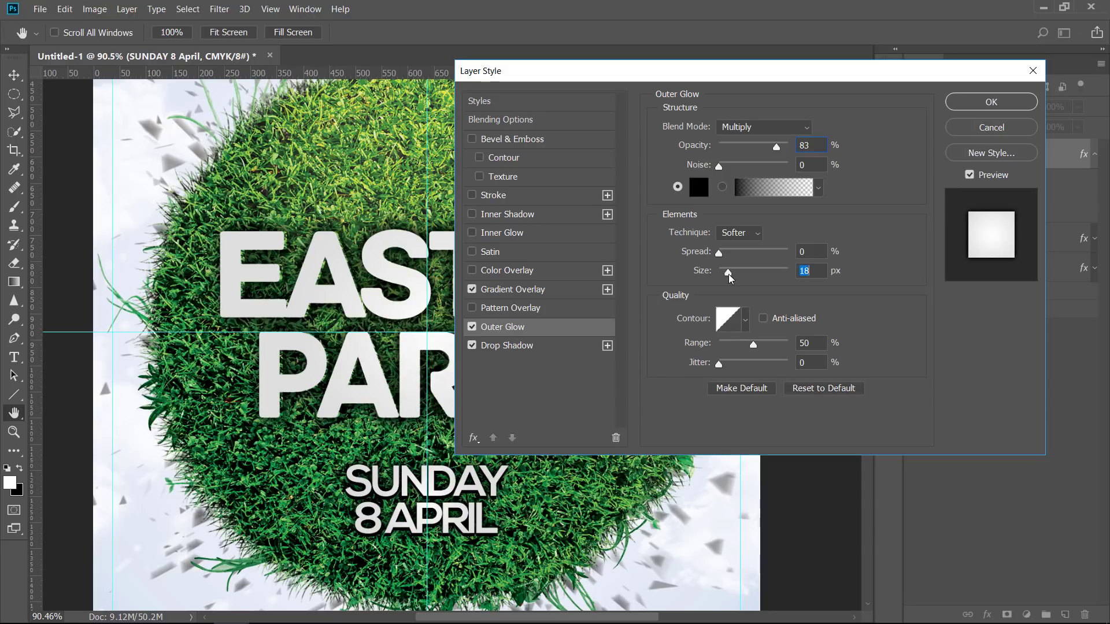
left_click_drag(777, 148, 771, 148)
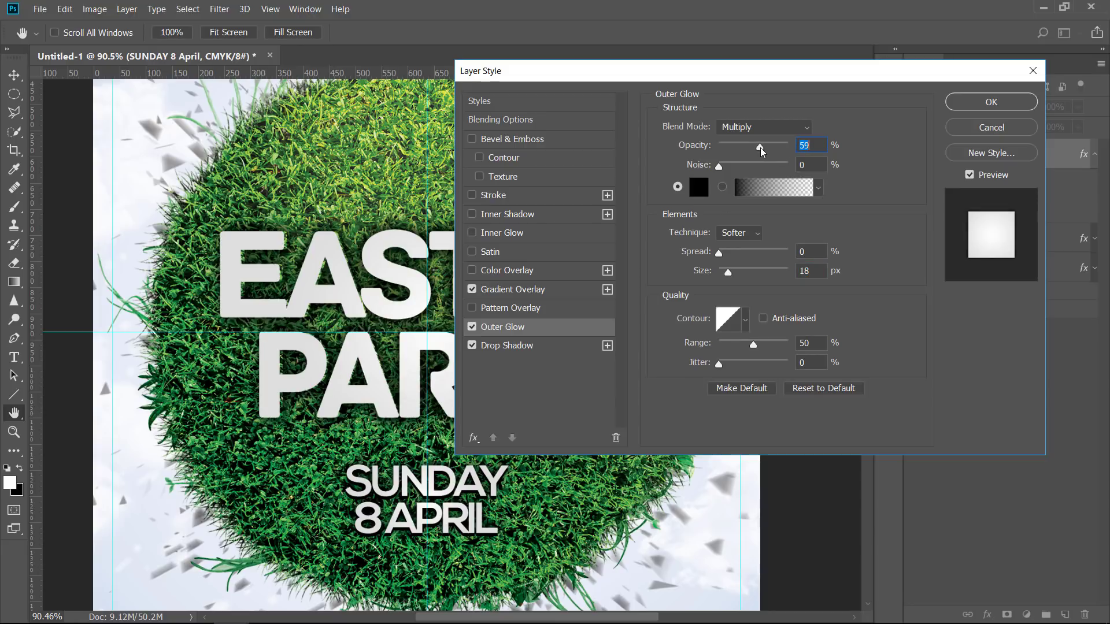
left_click(538, 291)
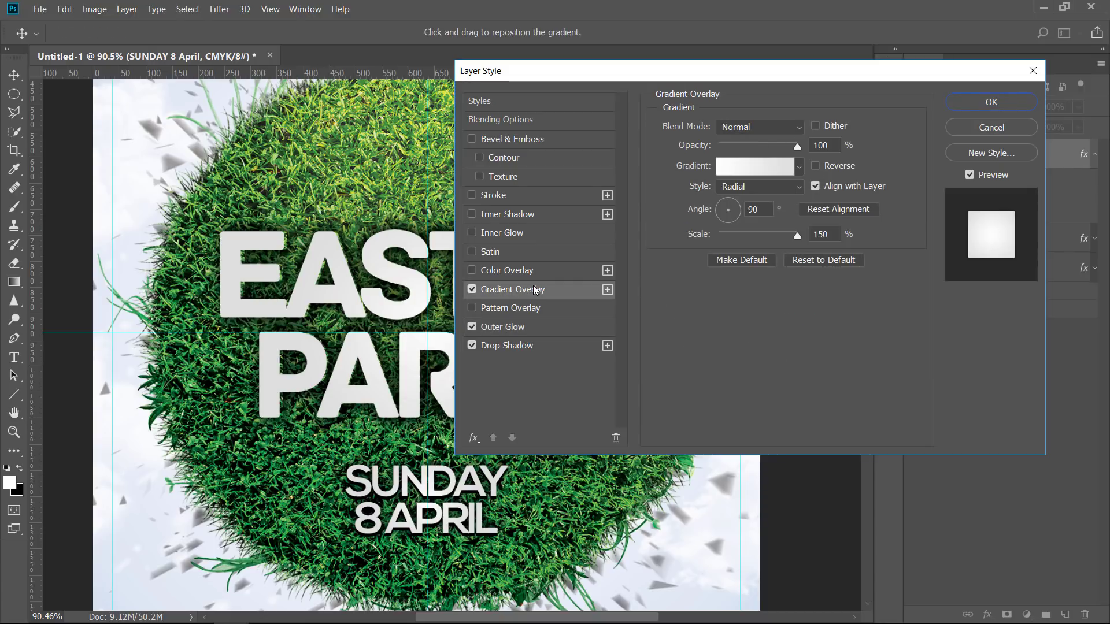
left_click(971, 104)
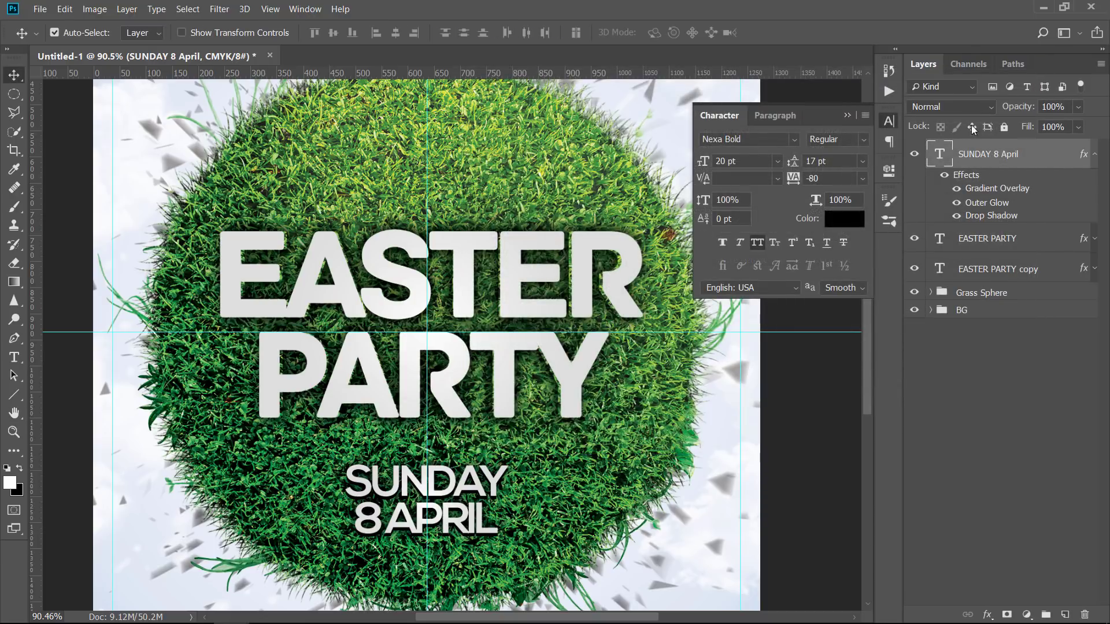
left_click(847, 116)
left_click(1096, 156)
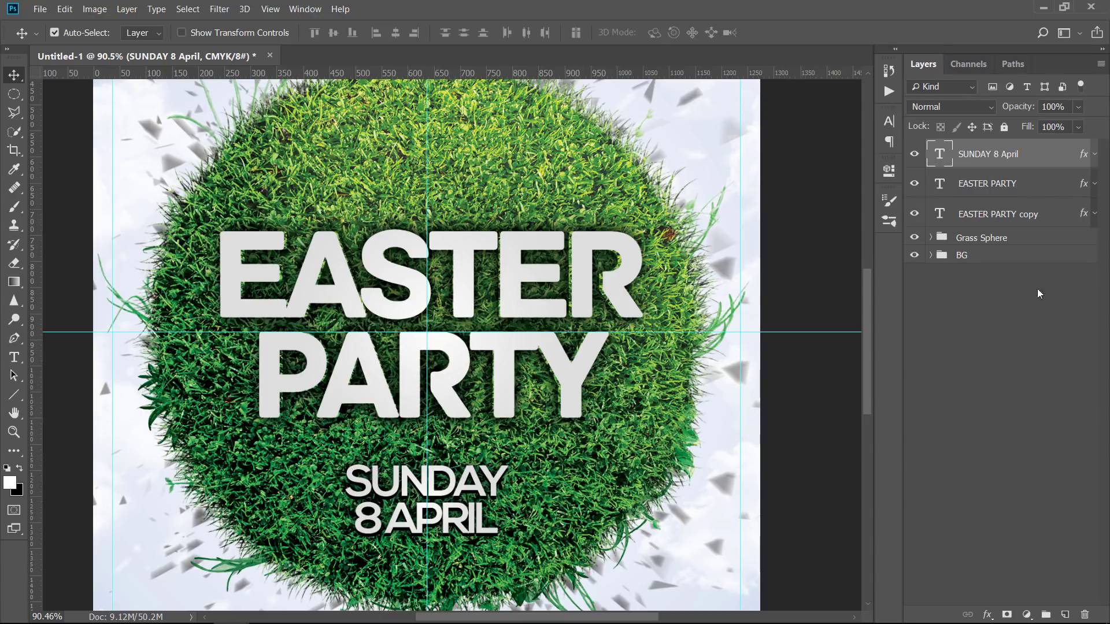
Group the date layer and both EASTER PARTY title layers, and name the group Grass Text.
left_click(1028, 342)
left_click(1051, 215)
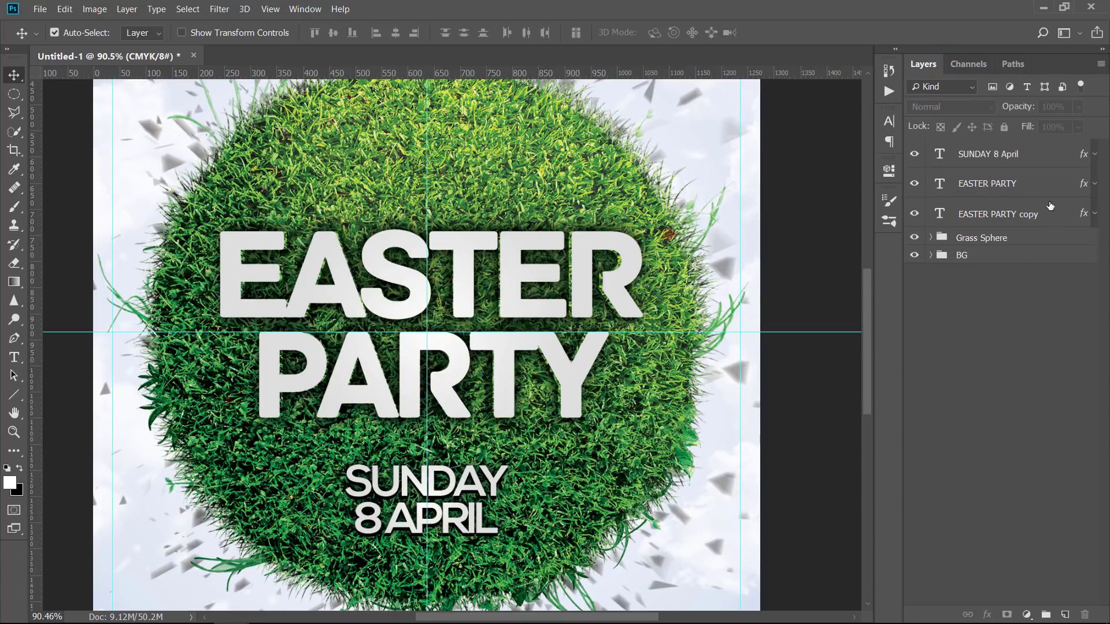
left_click(1046, 163, "shift")
left_click_drag(1047, 163, 1046, 615)
double_click(971, 148)
type("Grass Text")
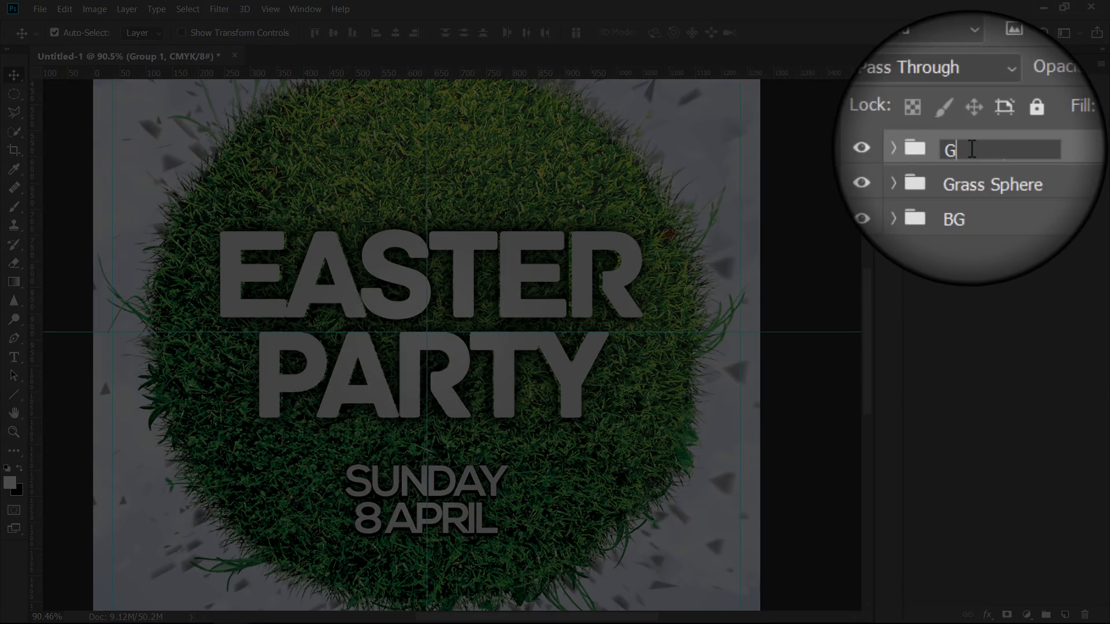
key("Return")
Shrink the particle layer in the BG group around the grass sphere and lower its opacity to about 31%.
key("ctrl+0")
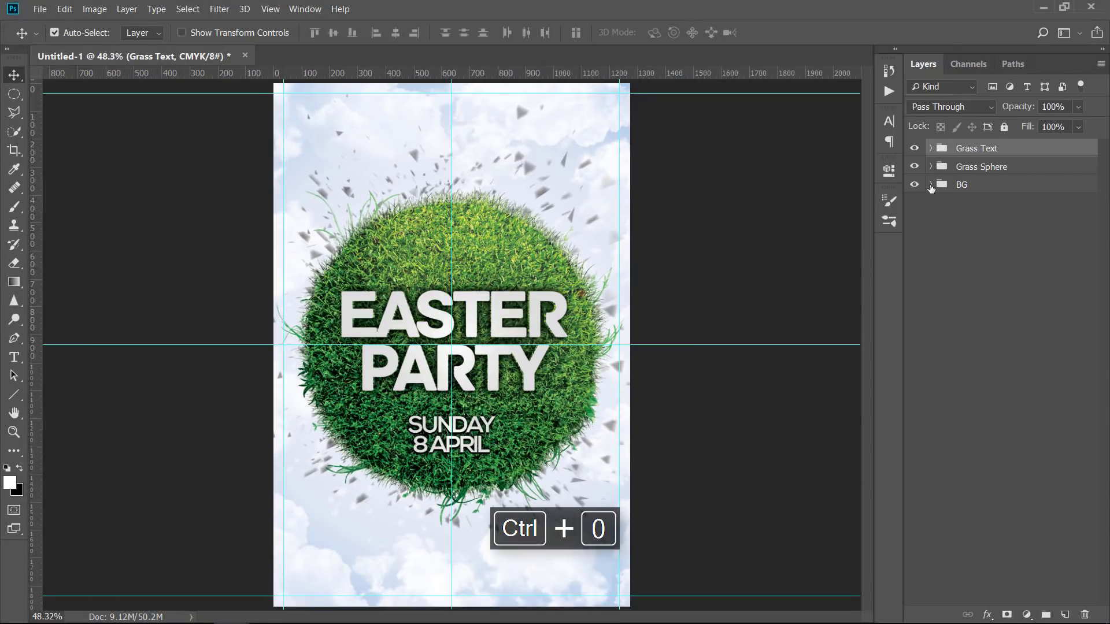
left_click(931, 185)
left_click(993, 208)
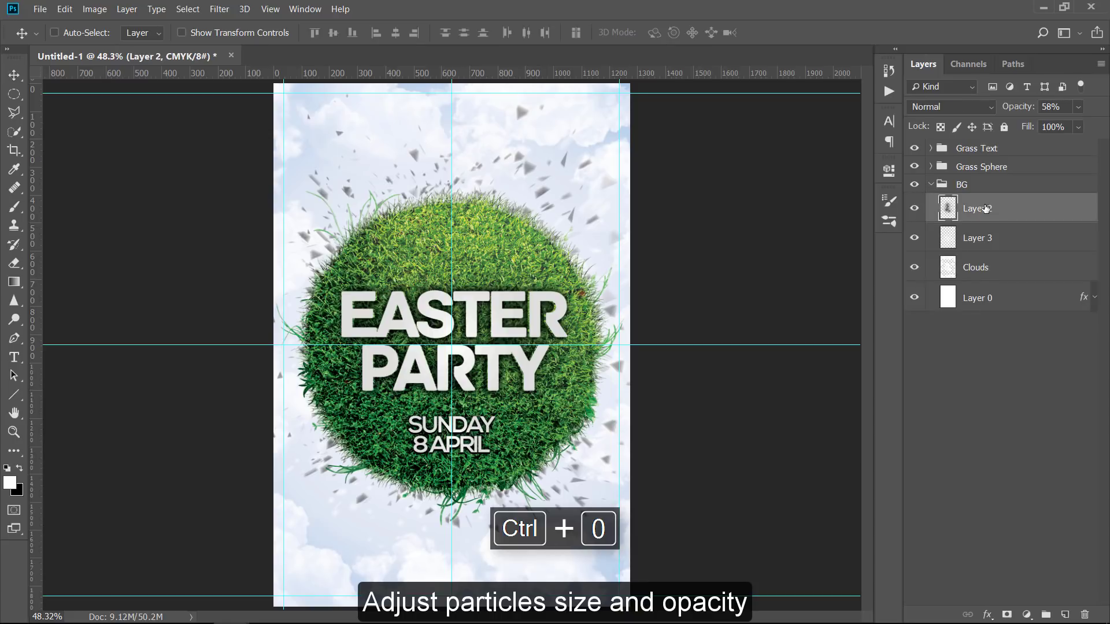
key("ctrl+t")
left_click_drag(629, 93, 558, 236)
left_click_drag(603, 359, 613, 358)
left_click_drag(612, 151, 613, 149)
left_click_drag(514, 227, 512, 215)
key("Return")
left_click_drag(1024, 110, 1012, 110)
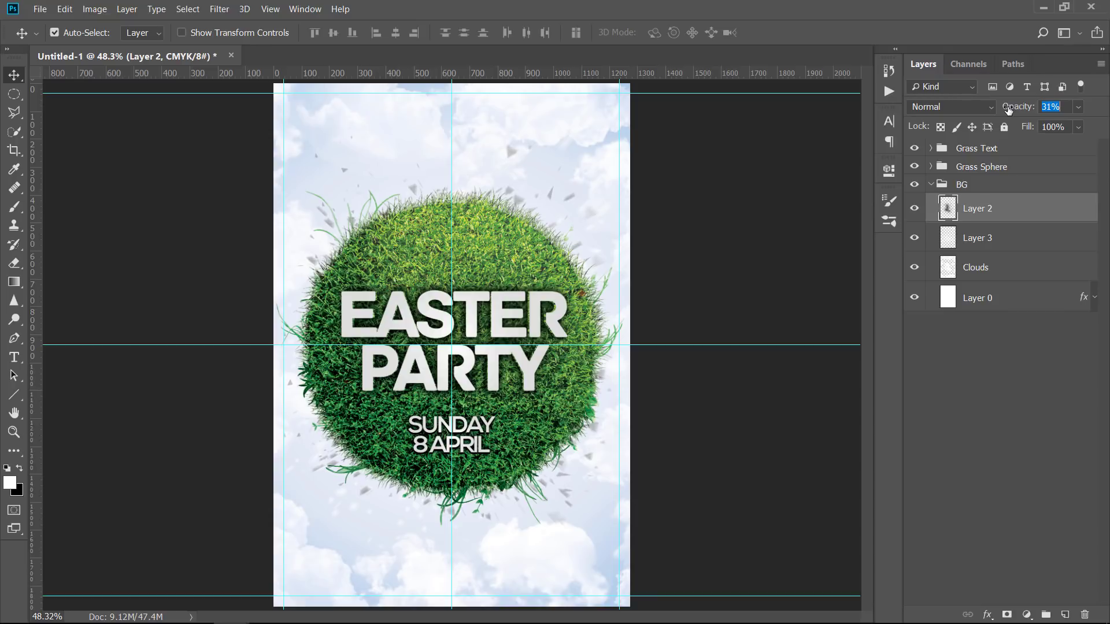
left_click(930, 184)
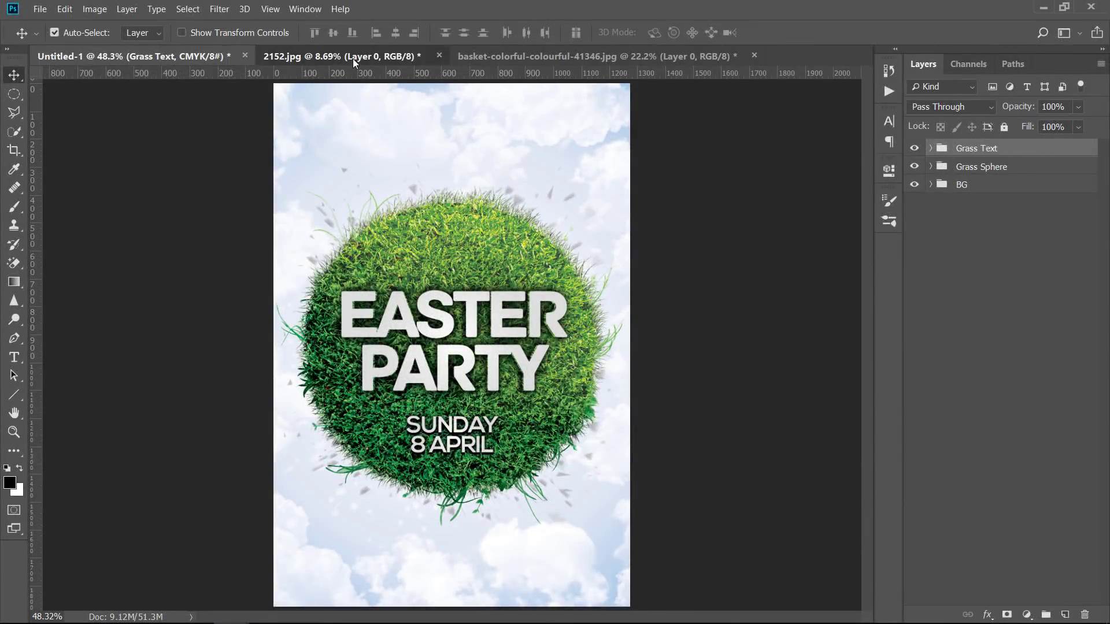
Mask the 2152.jpg layer with its basket-and-eggs selection and copy it into the Untitled-1 flyer.
left_click(353, 58)
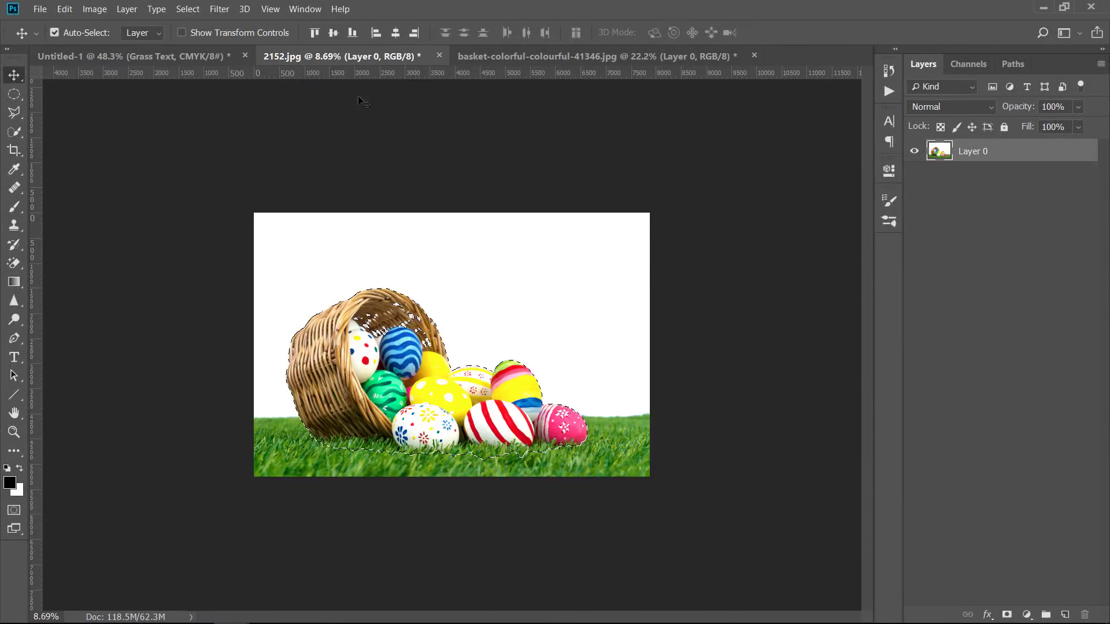
left_click(12, 132)
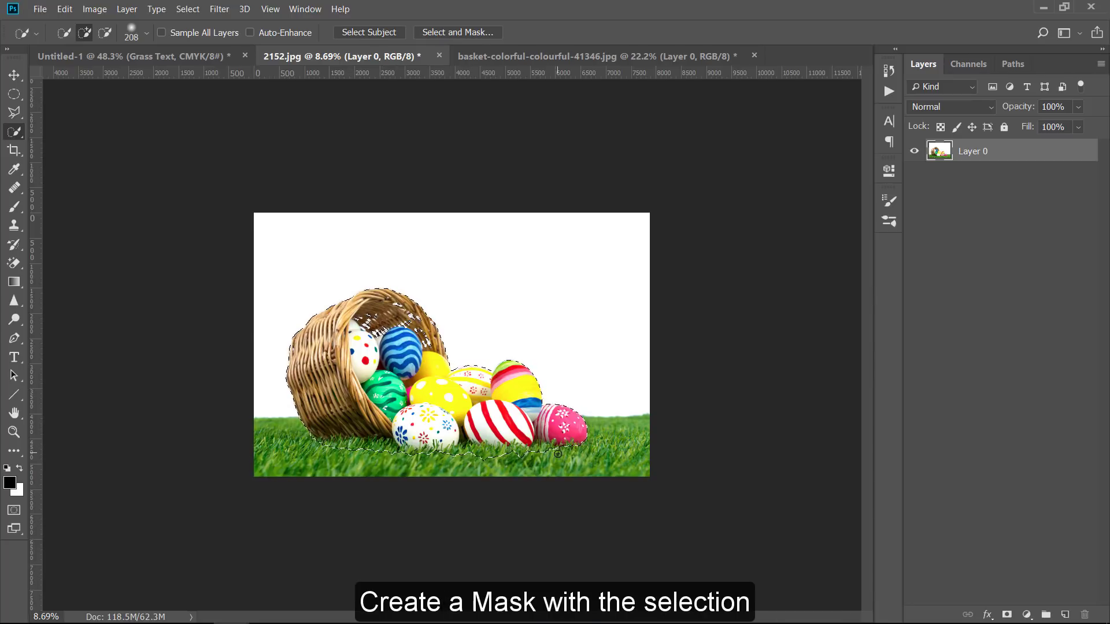
left_click(1007, 615)
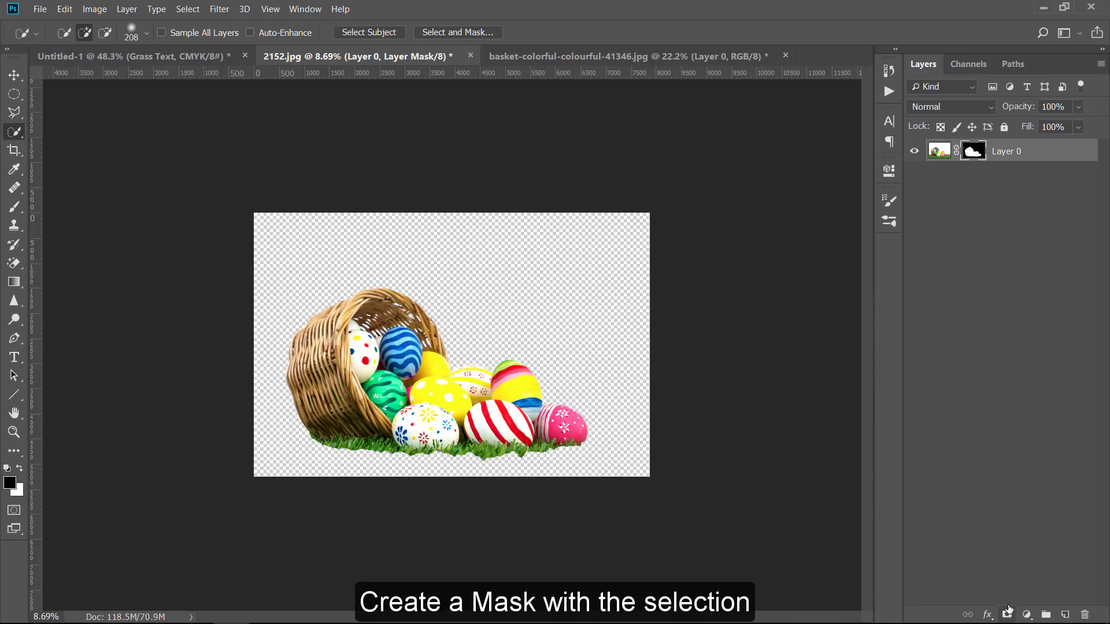
left_click(1005, 344)
left_click_drag(1062, 152, 393, 237)
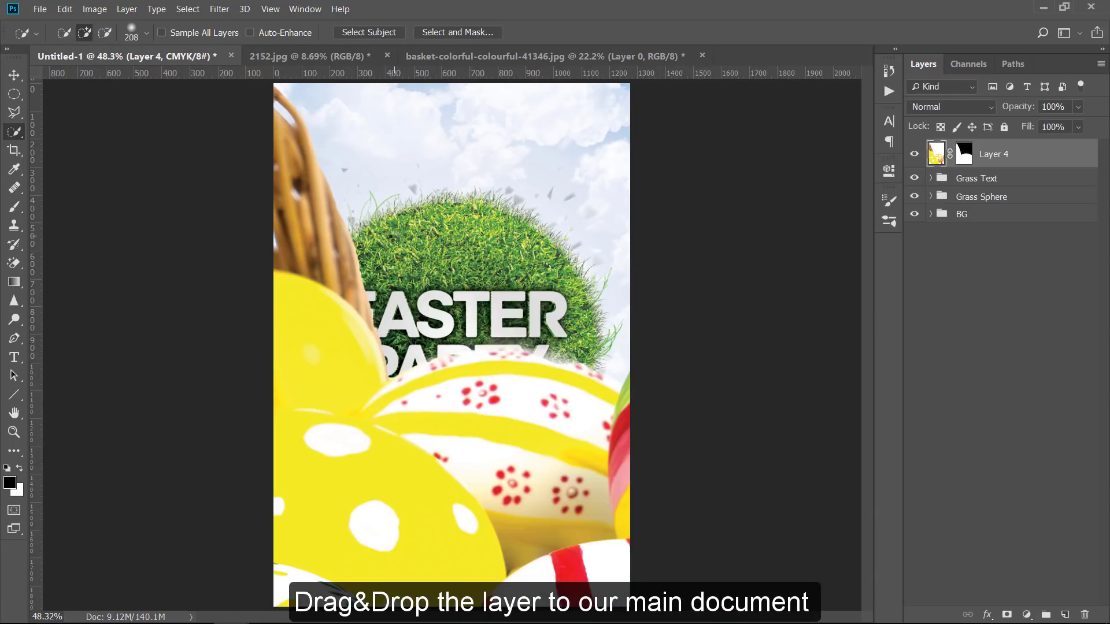
Scale the basket-and-eggs layer down to about 8.4% and place it on top of the grass sphere.
key("ctrl+0")
key("ctrl+minus")
key("ctrl+minus")
key("ctrl+t")
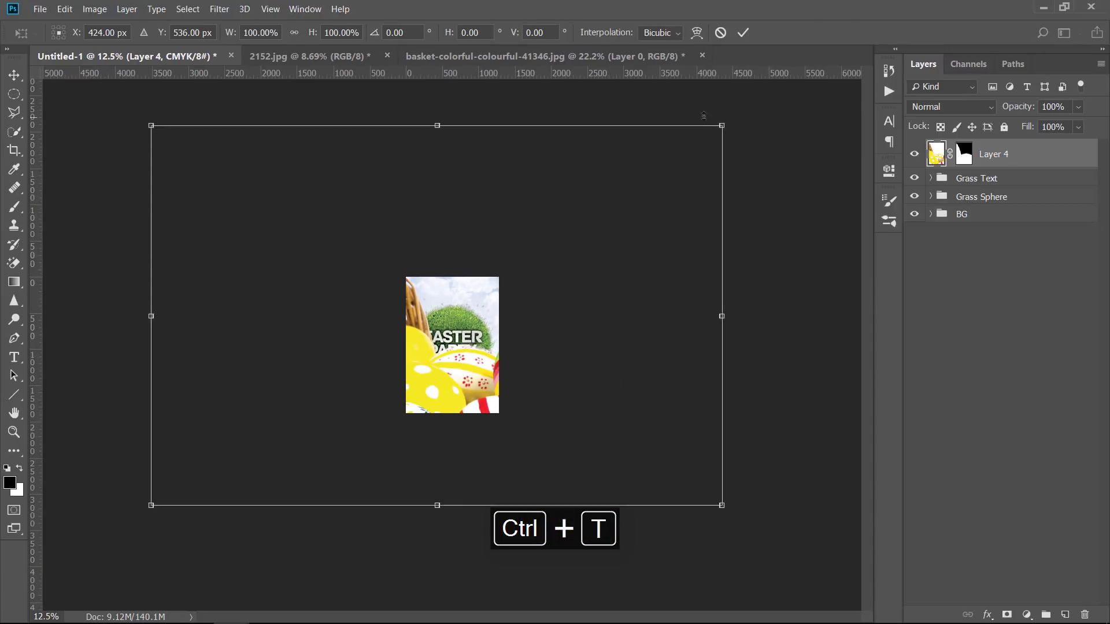
left_click_drag(722, 125, 461, 299)
key("ctrl+0")
left_click_drag(390, 273, 446, 238)
left_click_drag(542, 267, 539, 263)
key("Return")
key("w")
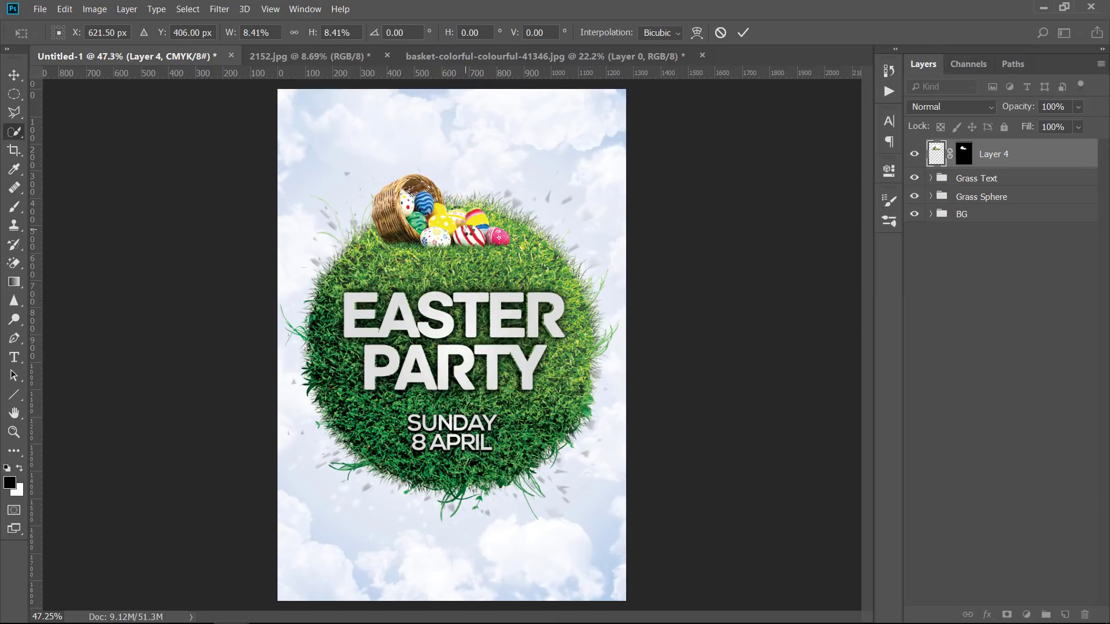
Clip a Hue/Saturation adjustment to the basket-and-eggs layer with Hue -10 and Saturation +9.
scroll(463, 227, "up", 5)
scroll(550, 266, "down", 1)
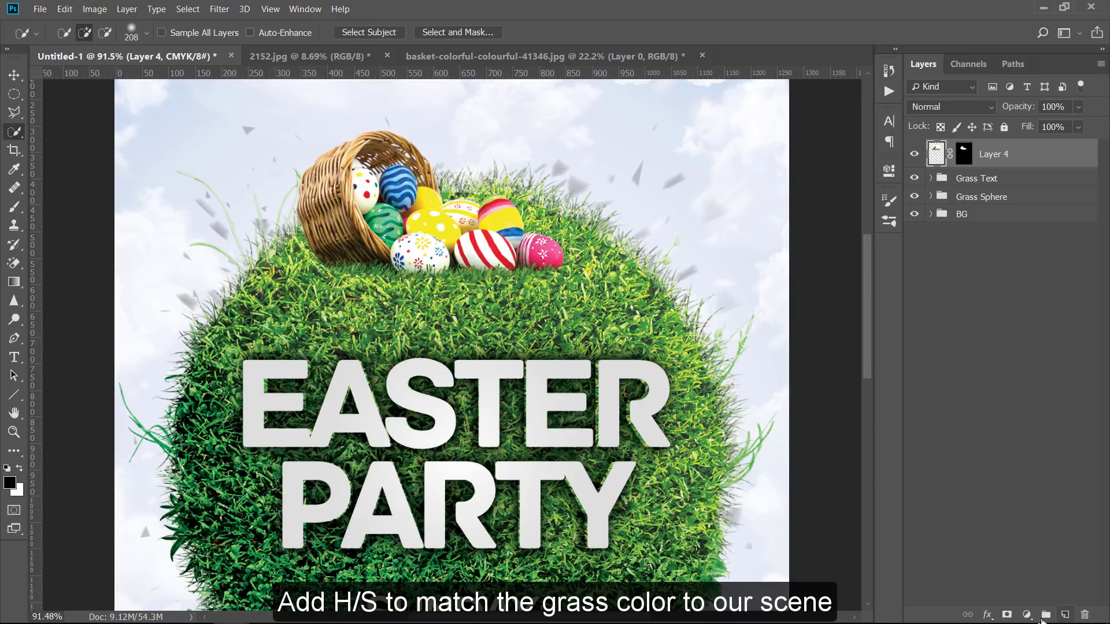
left_click(1028, 615)
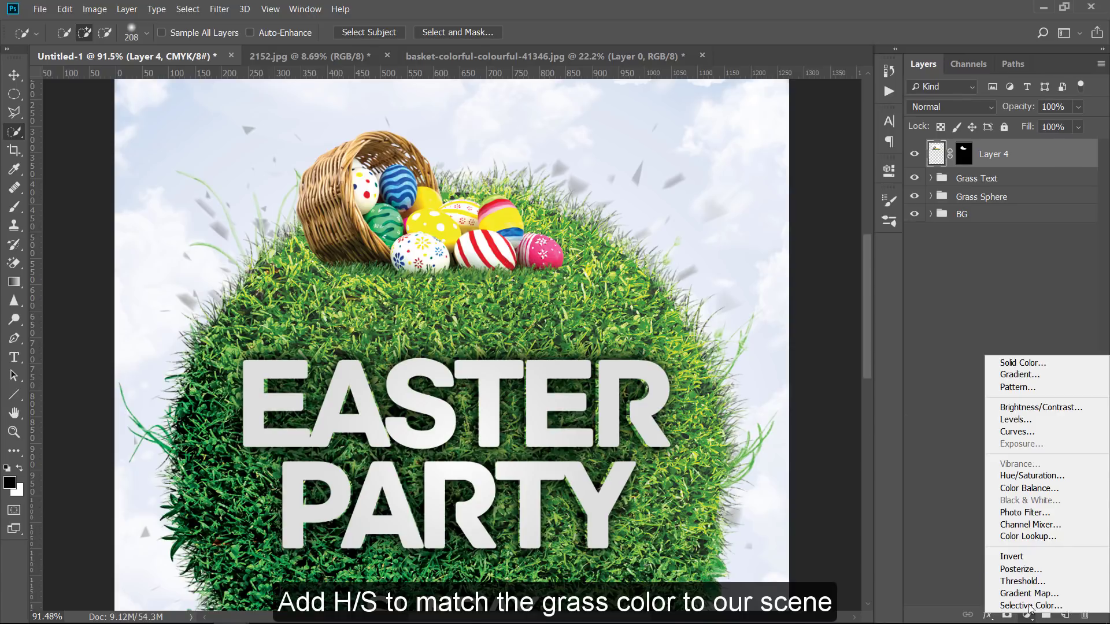
left_click(1032, 475)
left_click(762, 412)
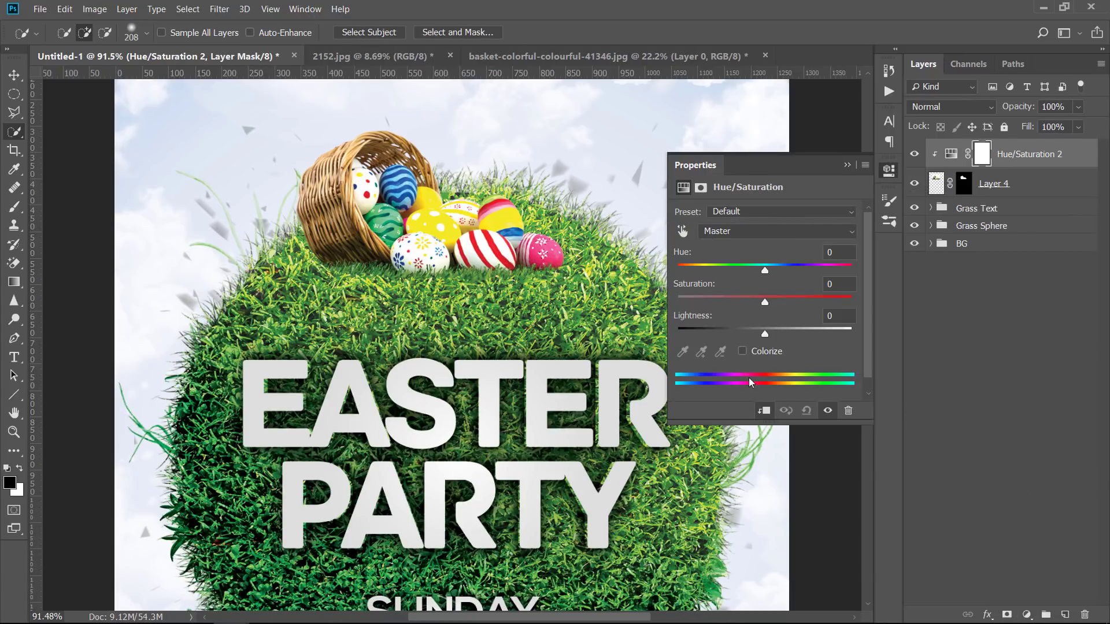
left_click_drag(769, 275, 773, 300)
left_click(915, 154)
left_click(915, 154)
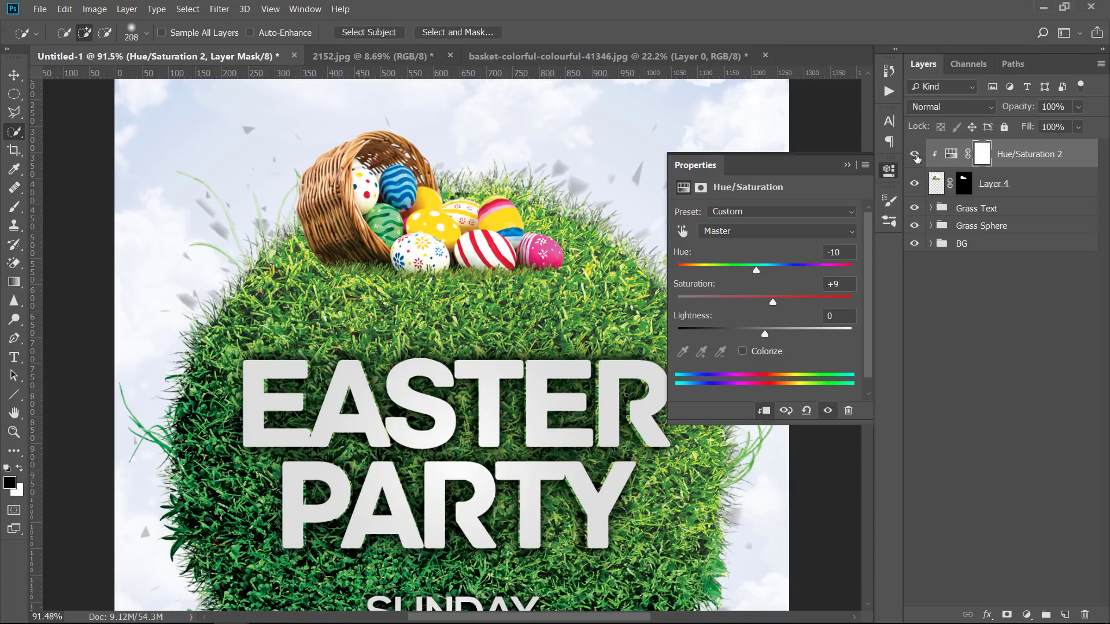
left_click(850, 166)
scroll(731, 333, "down", 2)
scroll(752, 335, "down", 1)
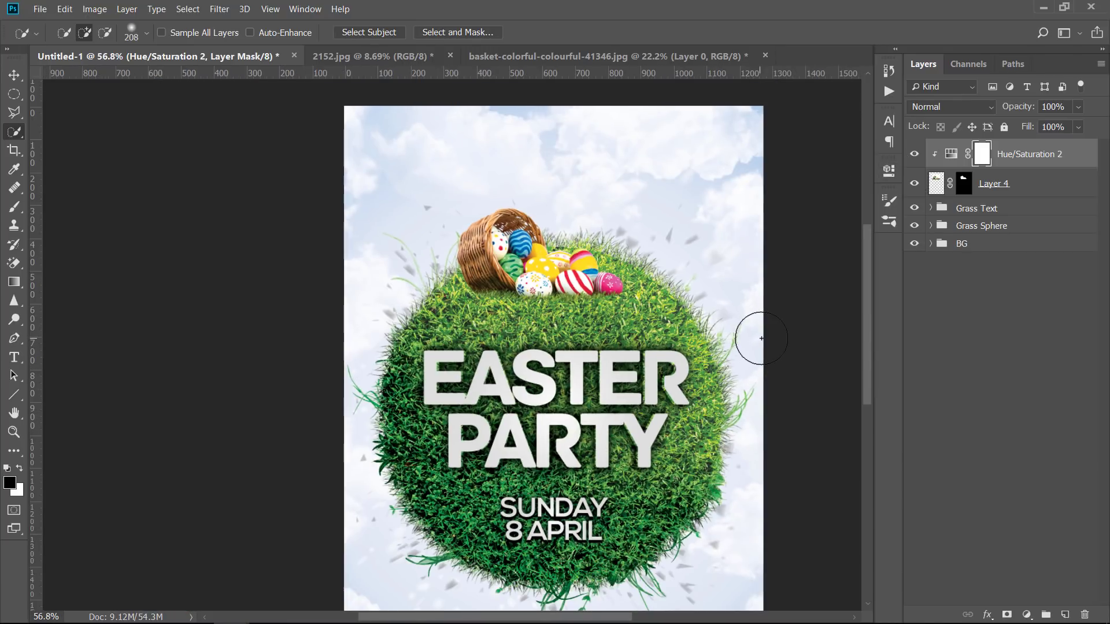
Select the white background of basket-colorful-colourful-41346.jpg using Color Range with a Fuzziness of 74.
left_click(540, 55)
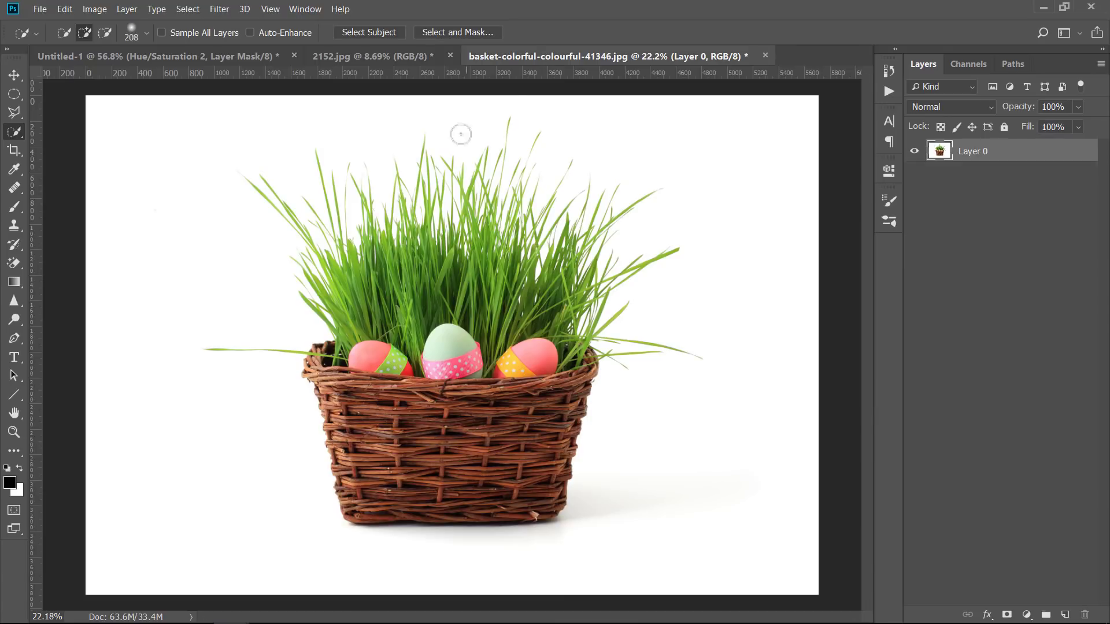
left_click(219, 9)
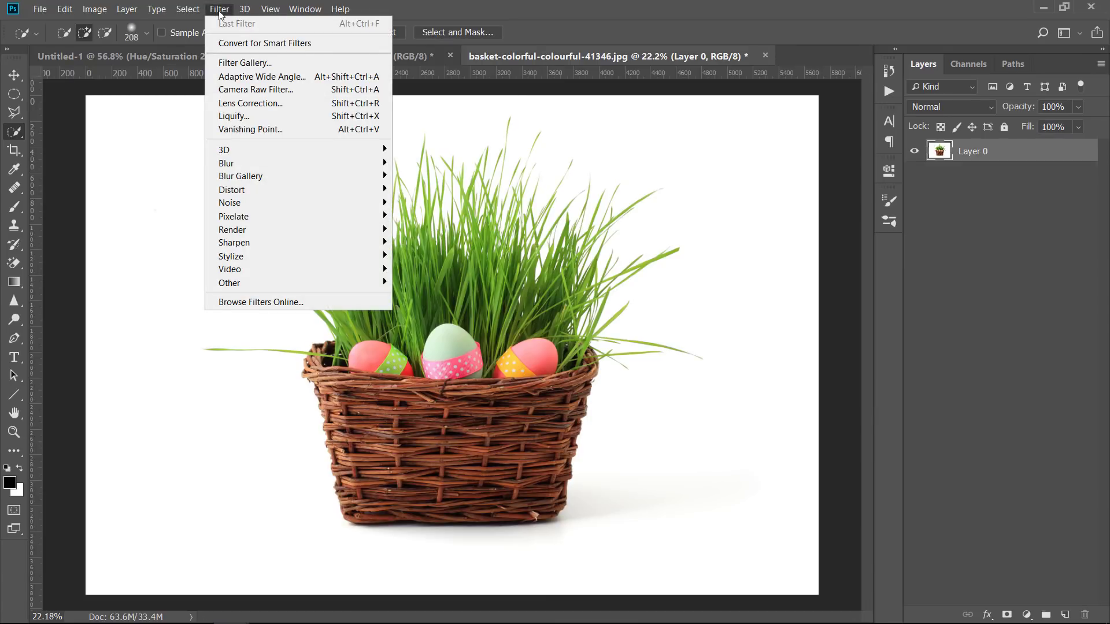
mouse_move(196, 13)
left_click(214, 143)
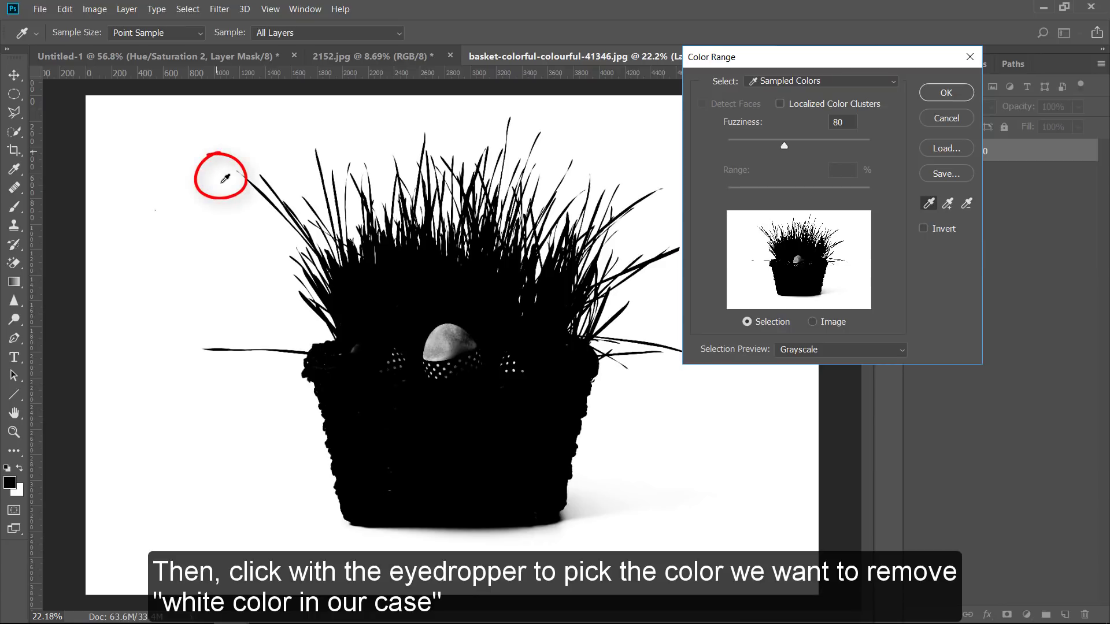
mouse_move(784, 145)
left_mouse_down()
mouse_move(879, 143)
mouse_move(749, 141)
mouse_move(776, 144)
left_mouse_up()
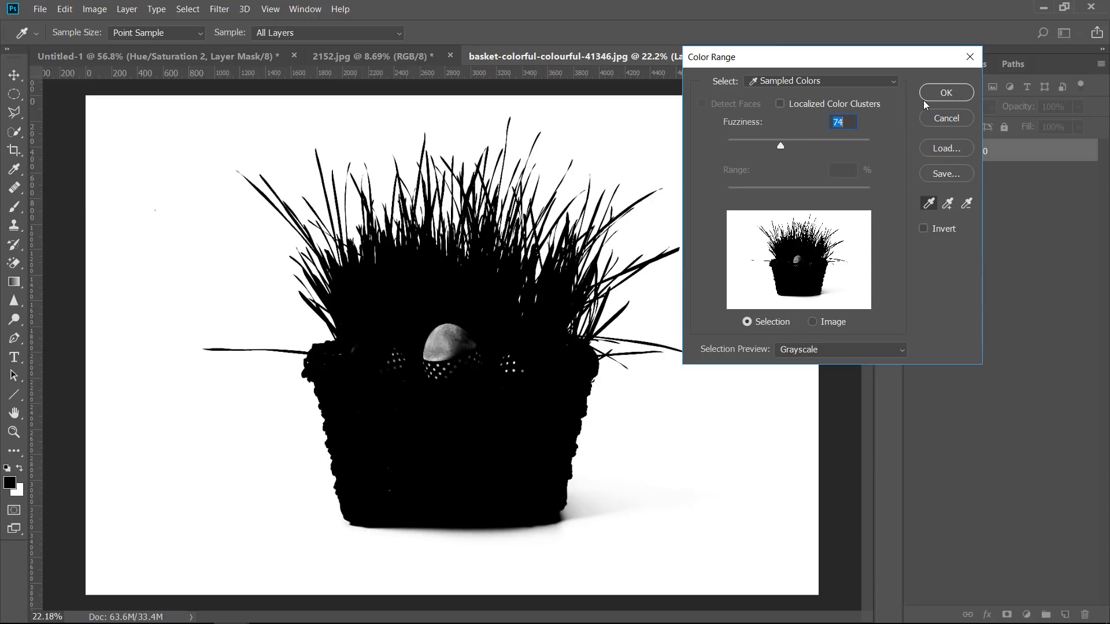
left_click(945, 93)
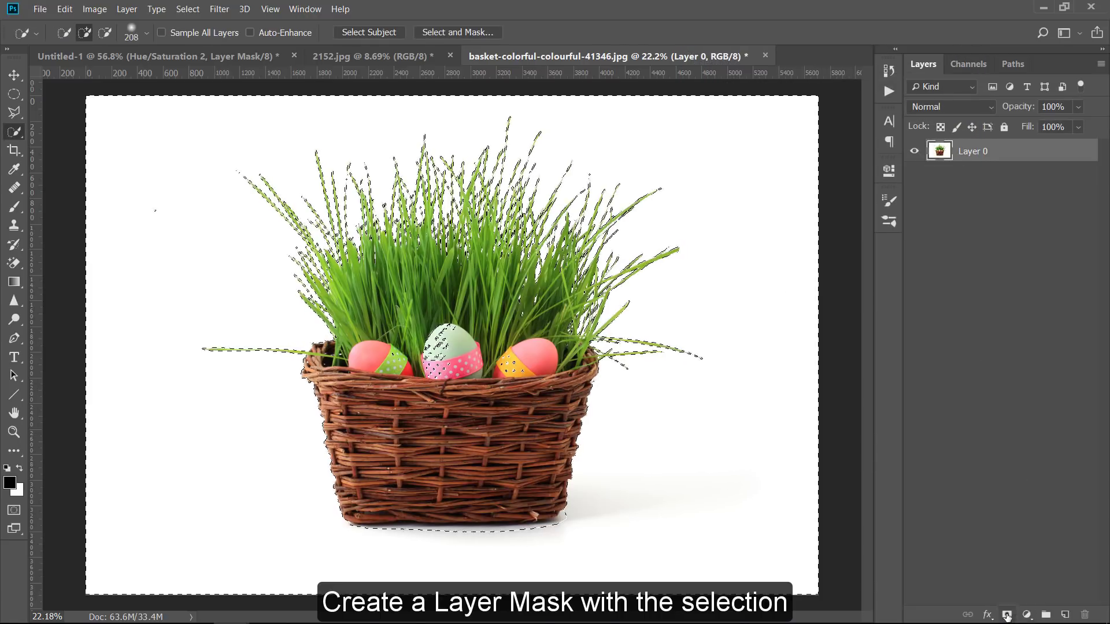
Create a layer mask from the background selection and invert it to keep the grass basket.
left_click(1007, 615)
key("i")
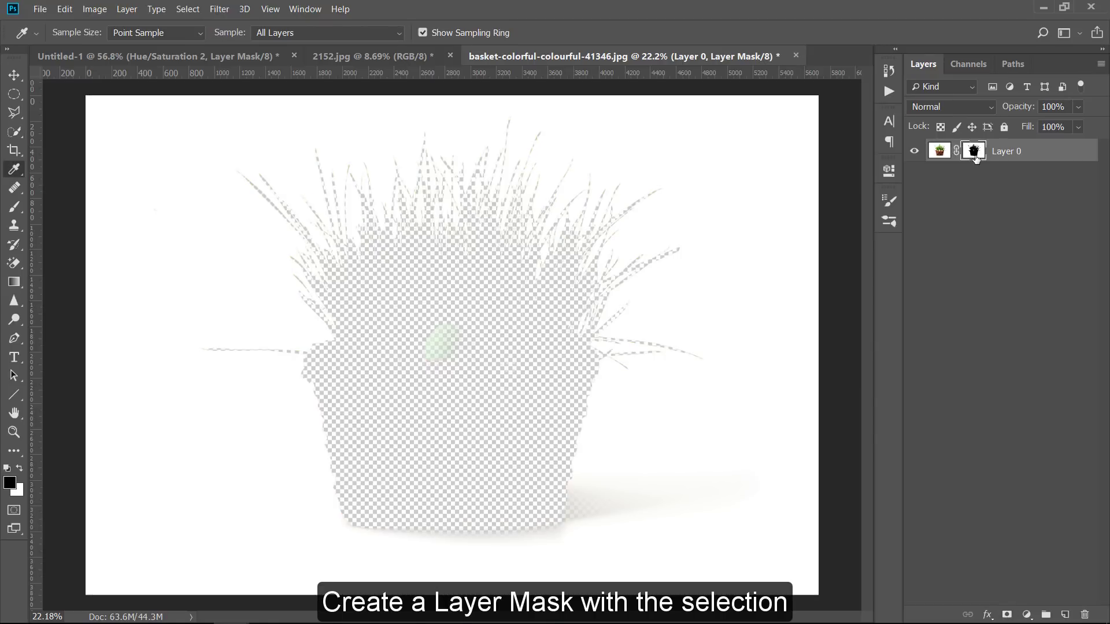
key("ctrl+i")
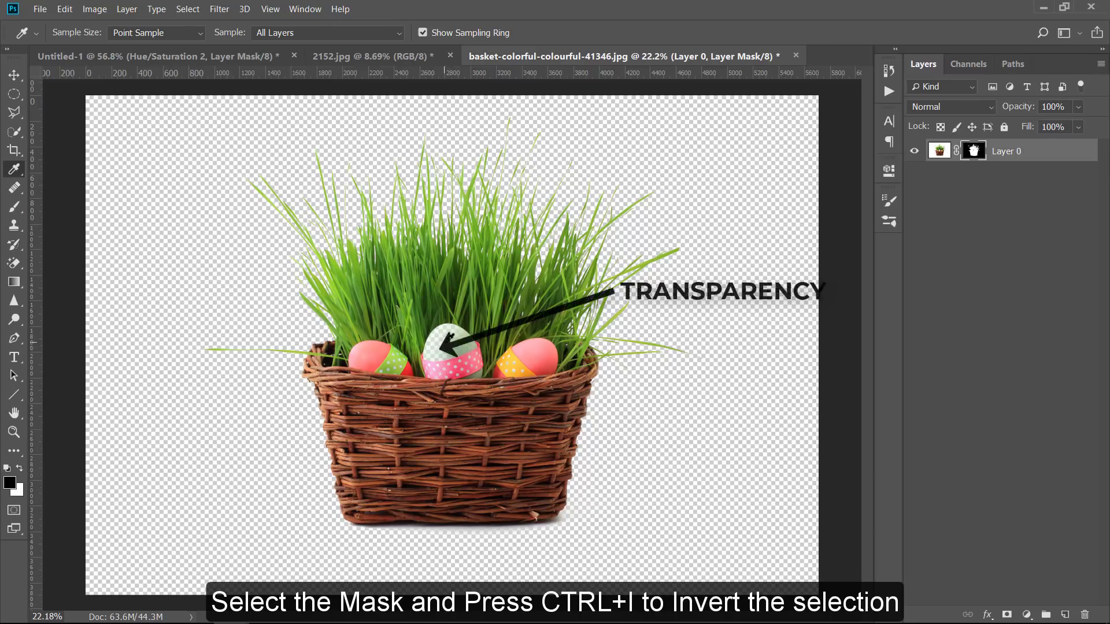
Paint white over the grey middle egg and dots on the grass basket's layer mask to restore them fully.
key("w")
key("alt")
left_click(976, 153, "alt")
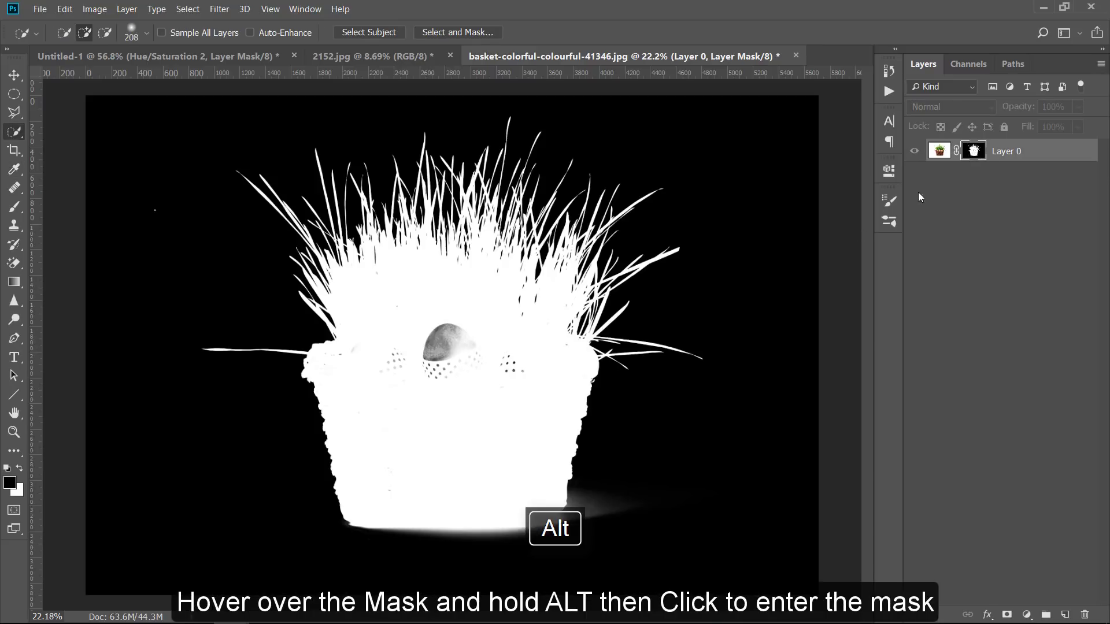
left_click(21, 212)
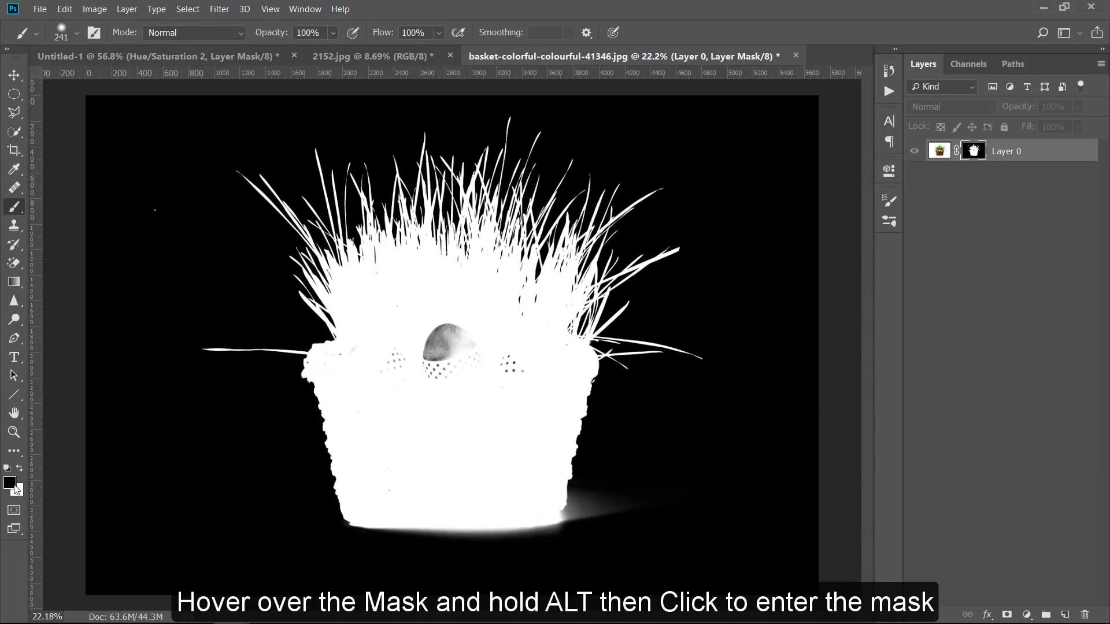
mouse_move(445, 336)
left_mouse_down()
mouse_move(431, 377)
mouse_move(471, 322)
mouse_move(505, 381)
mouse_move(483, 396)
mouse_move(378, 369)
mouse_move(392, 366)
mouse_move(336, 366)
mouse_move(384, 477)
mouse_move(394, 479)
mouse_move(438, 341)
left_mouse_up()
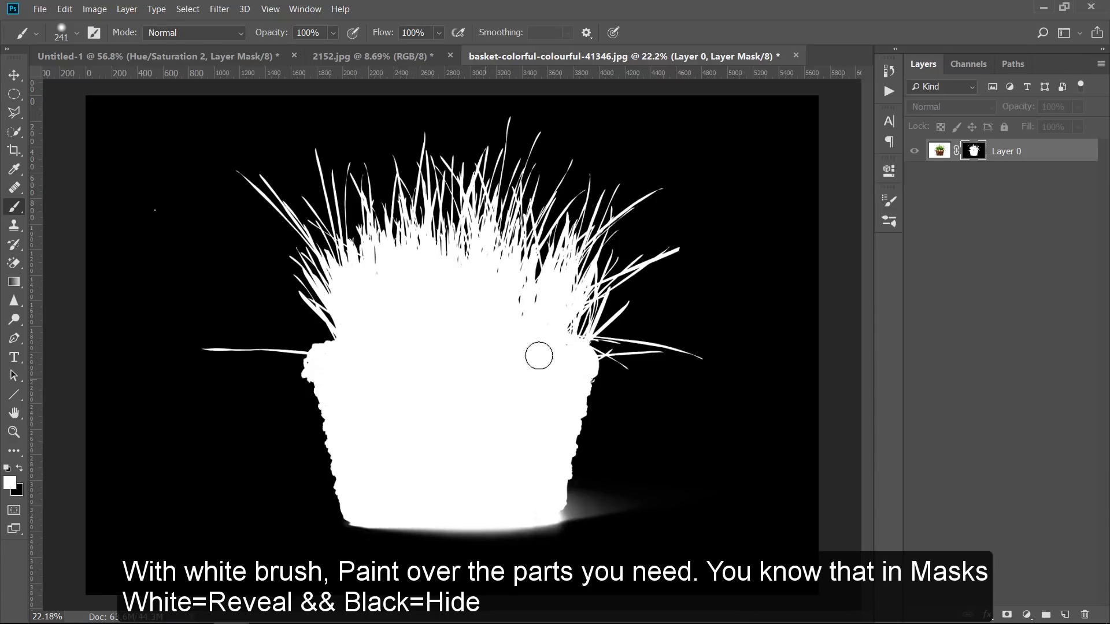
left_click(974, 152, "alt")
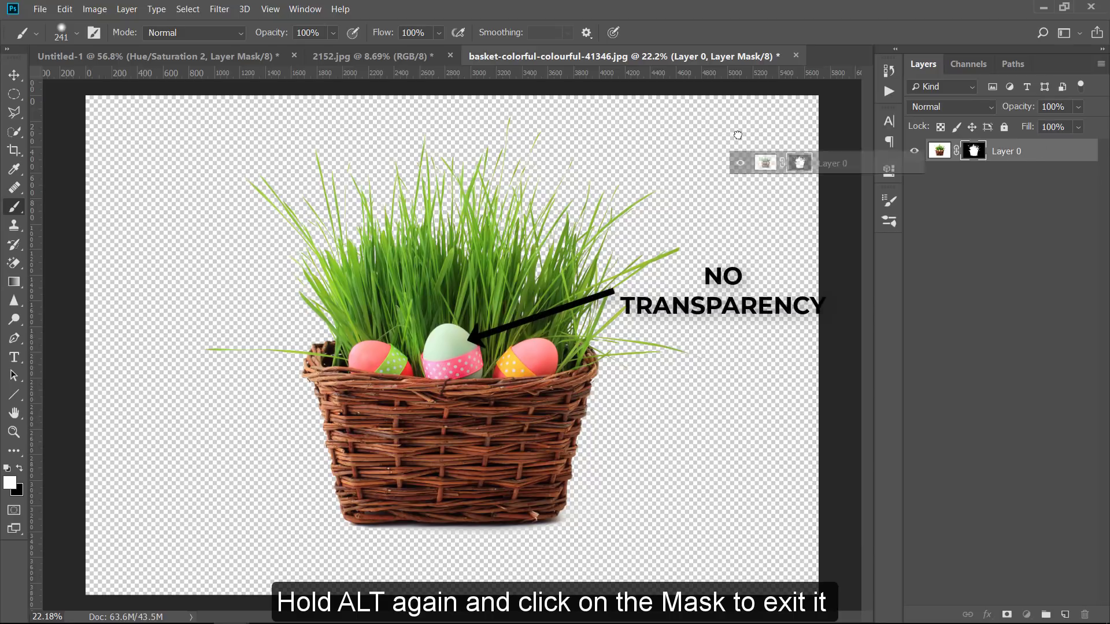
Bring the masked grass basket into the Untitled-1 flyer, scale it to about 10.6%, and stack it behind the egg basket on the sphere.
mouse_move(931, 154)
left_mouse_down()
mouse_move(260, 54)
mouse_move(428, 168)
mouse_move(622, 231)
left_mouse_up()
key("ctrl+t")
key("ctrl+0")
left_click_drag(765, 90, 487, 224)
scroll(479, 302, "up", 2)
scroll(480, 301, "up", 4)
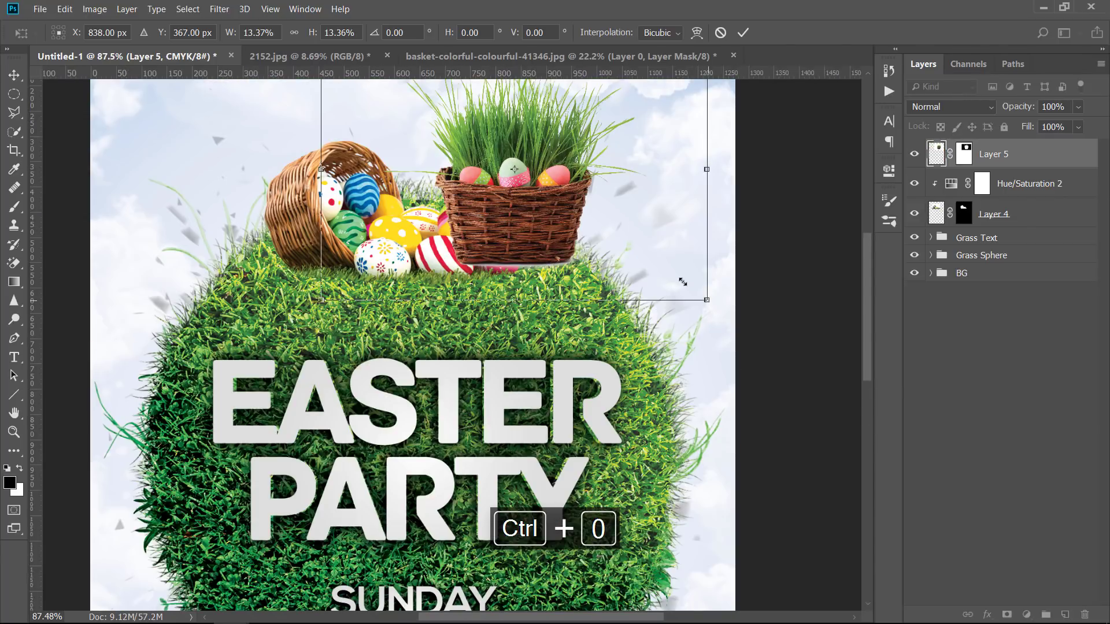
left_click_drag(706, 300, 624, 245)
left_click_drag(505, 187, 485, 205)
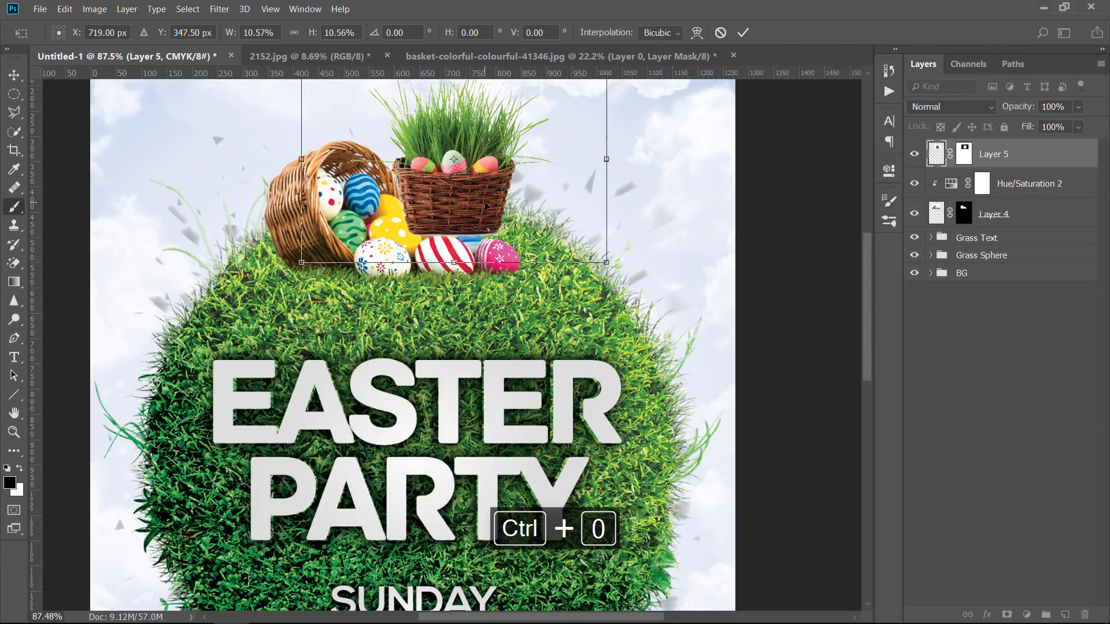
key("Return")
left_click_drag(1037, 162, 1043, 226)
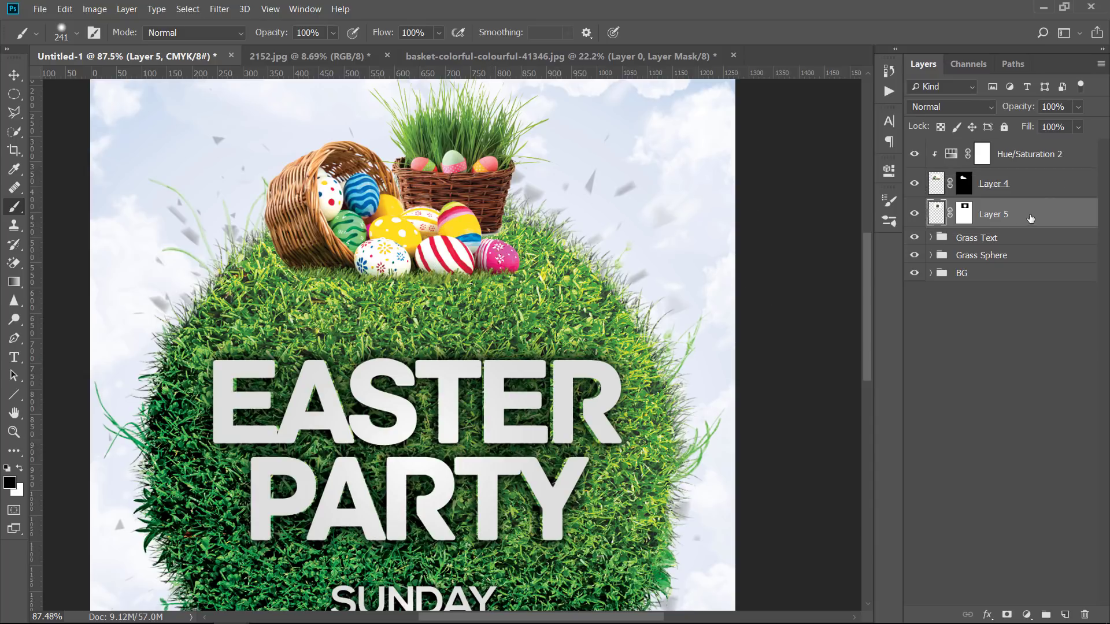
Hide the egg basket temporarily and paint black on the grass basket's mask to remove the pale fringe along its base.
left_click(973, 214)
key("x")
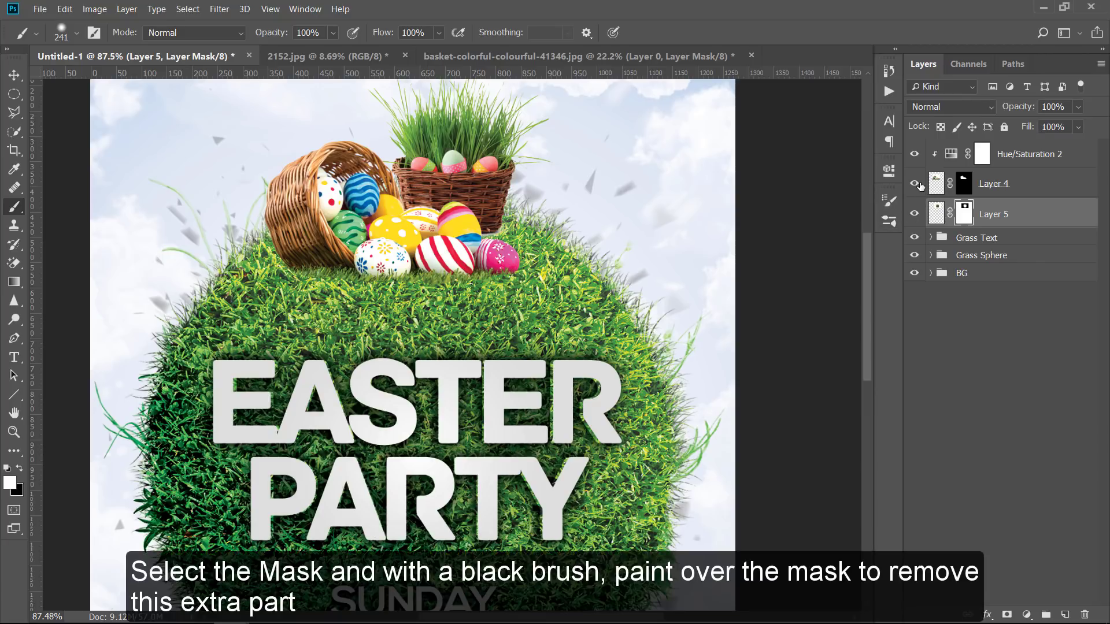
left_click_drag(501, 254, 447, 251)
scroll(483, 237, "up", 5)
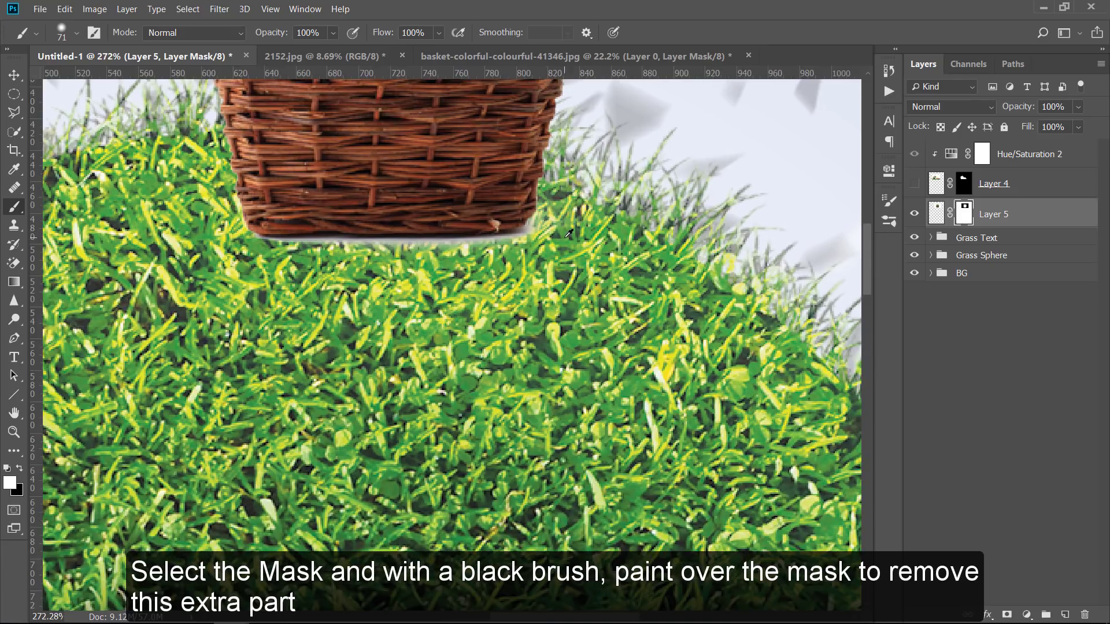
mouse_move(551, 247)
left_mouse_down()
mouse_move(504, 234)
mouse_move(524, 251)
left_mouse_up()
key("ctrl+z")
left_click(21, 471)
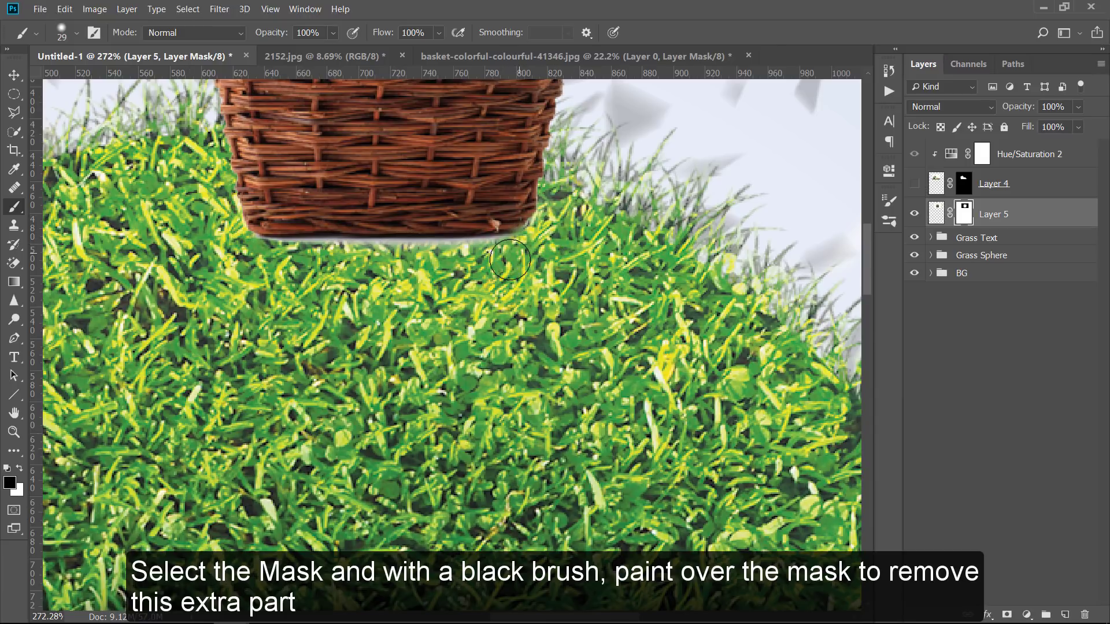
mouse_move(479, 266)
left_mouse_down()
mouse_move(282, 262)
mouse_move(540, 254)
left_mouse_up()
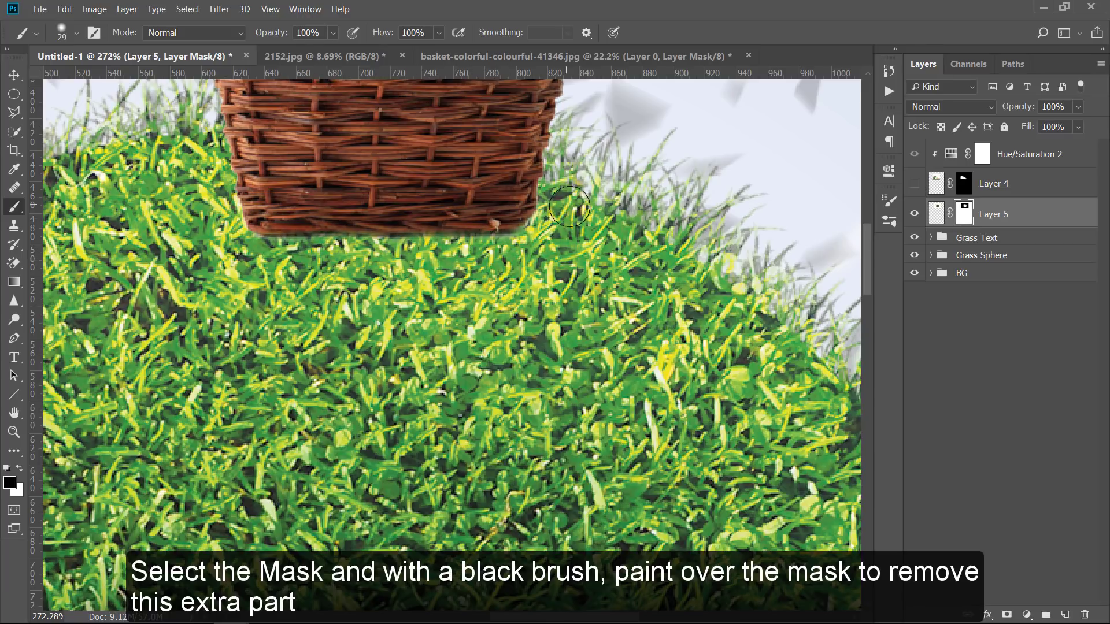
left_click(914, 184)
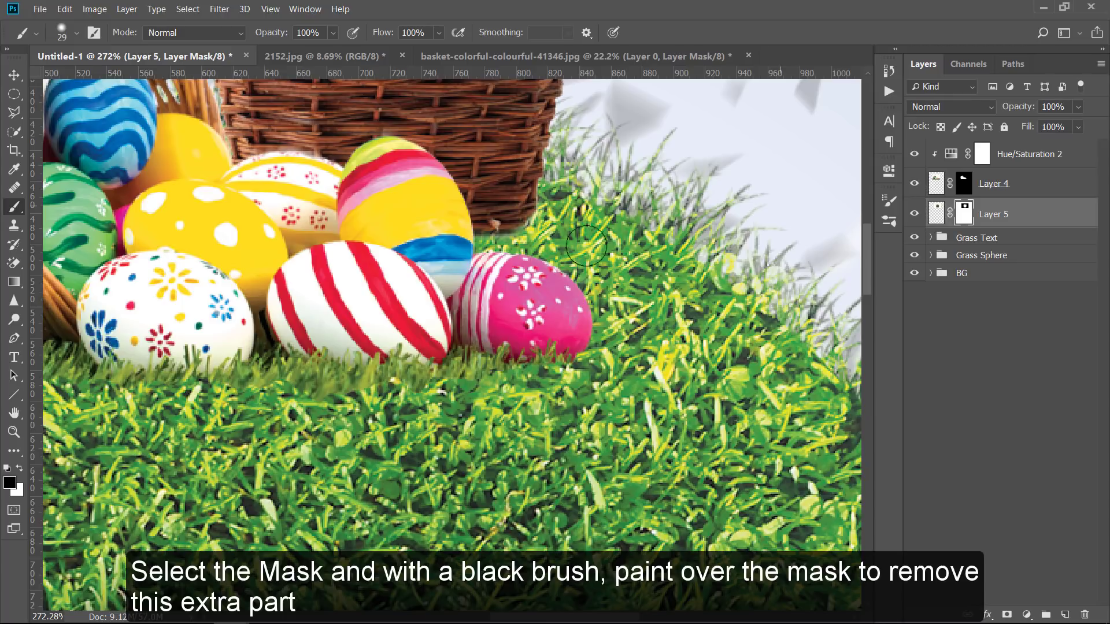
Shift the egg basket and the grass basket slightly to the right on top of the sphere.
key("ctrl+0")
scroll(497, 296, "down", 3)
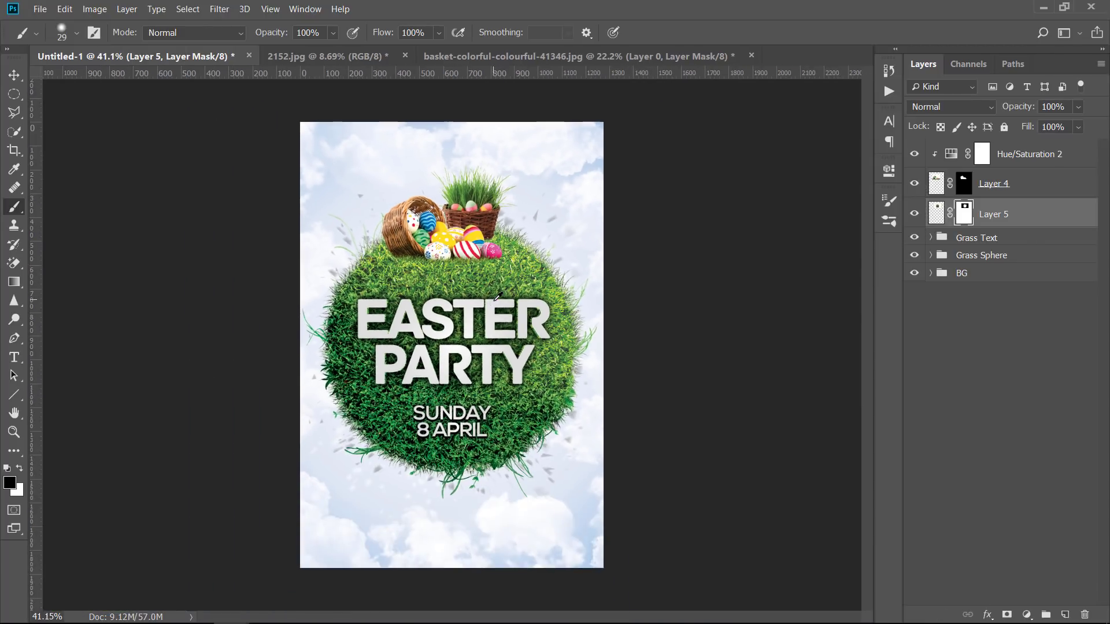
left_click(13, 76)
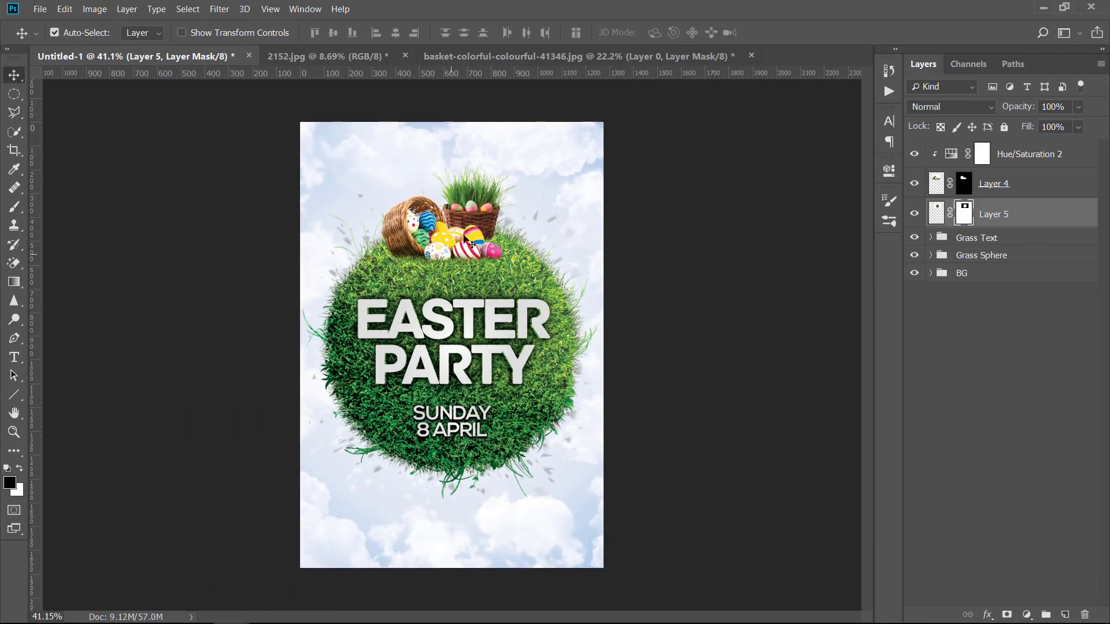
left_click_drag(476, 216, 446, 250)
Place flores_lilas_png_by_nayareth-dap2o44 as an embedded image above the Hue/Saturation 2 layer at its default size.
left_click(40, 10)
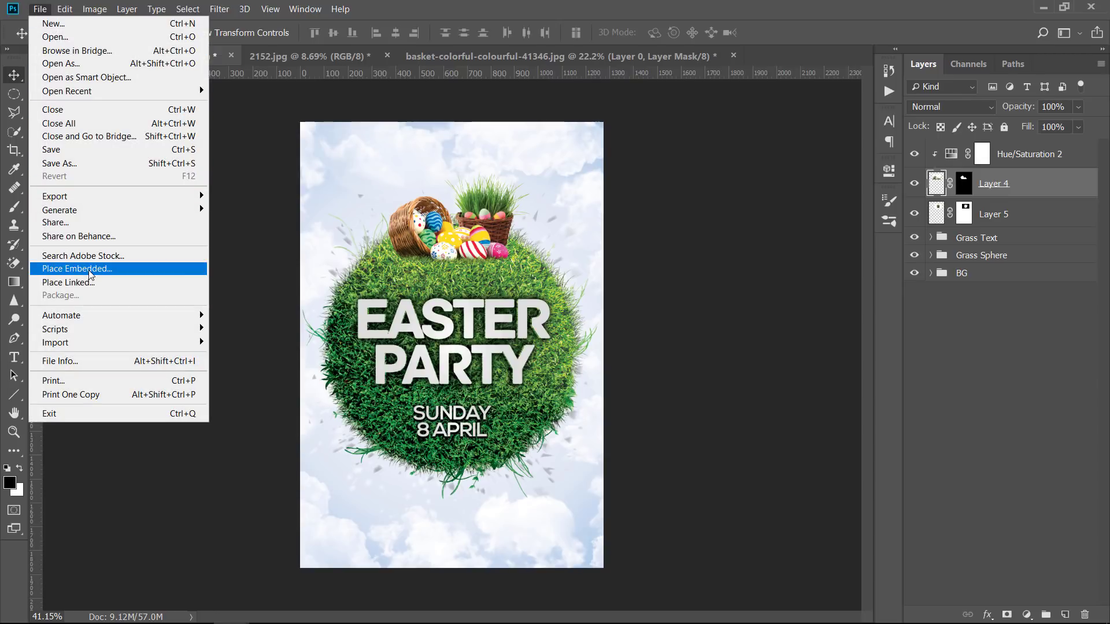
left_click(1059, 149)
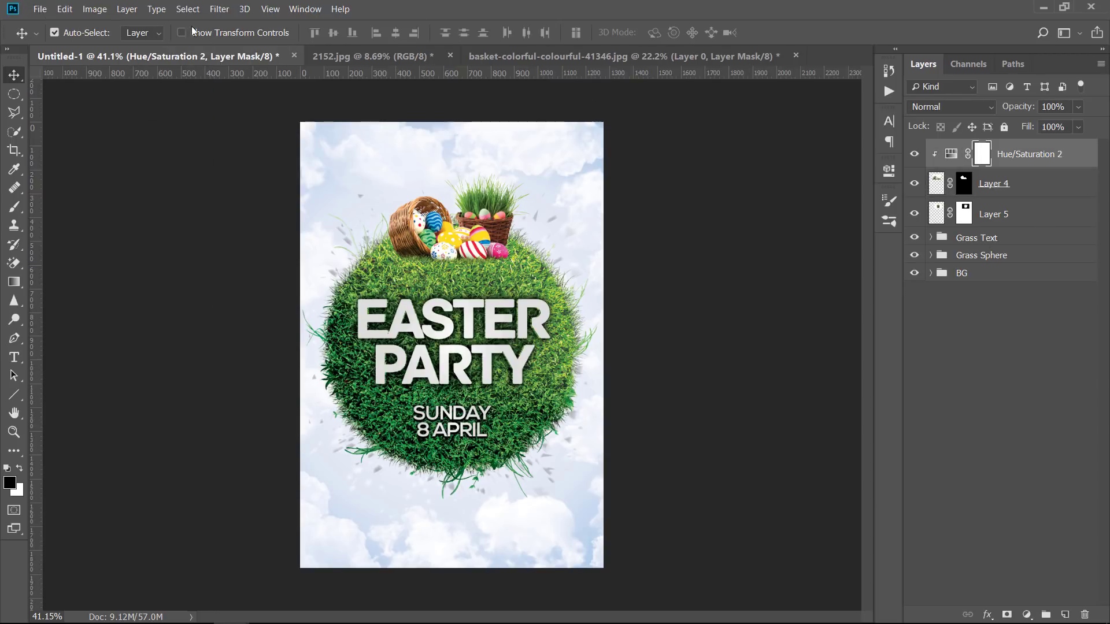
left_click(40, 9)
left_click(77, 269)
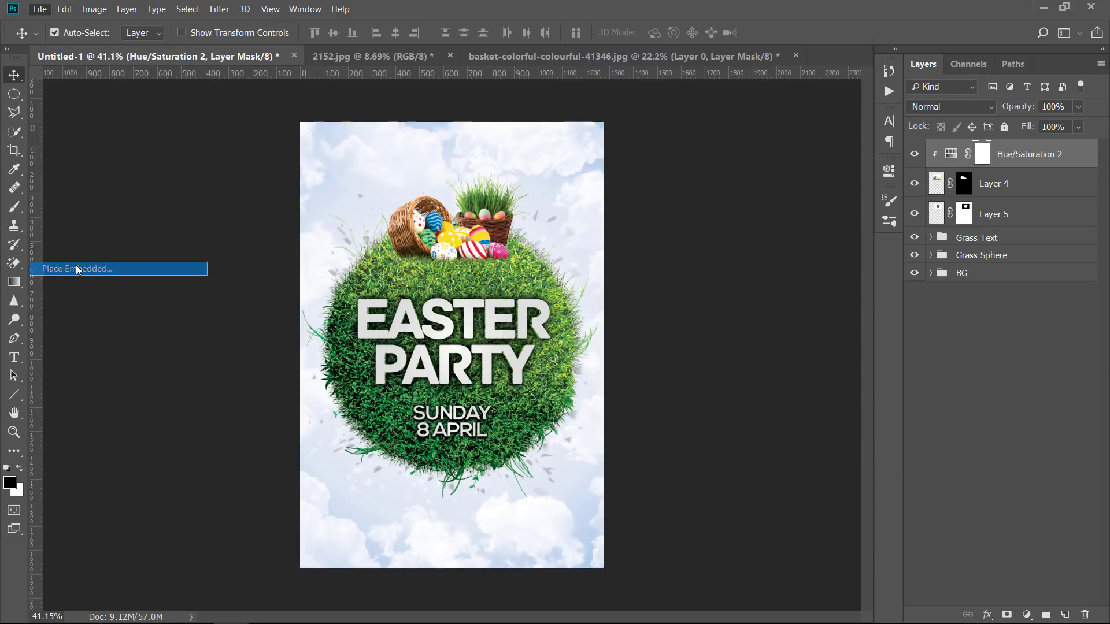
scroll(310, 285, "down", 3)
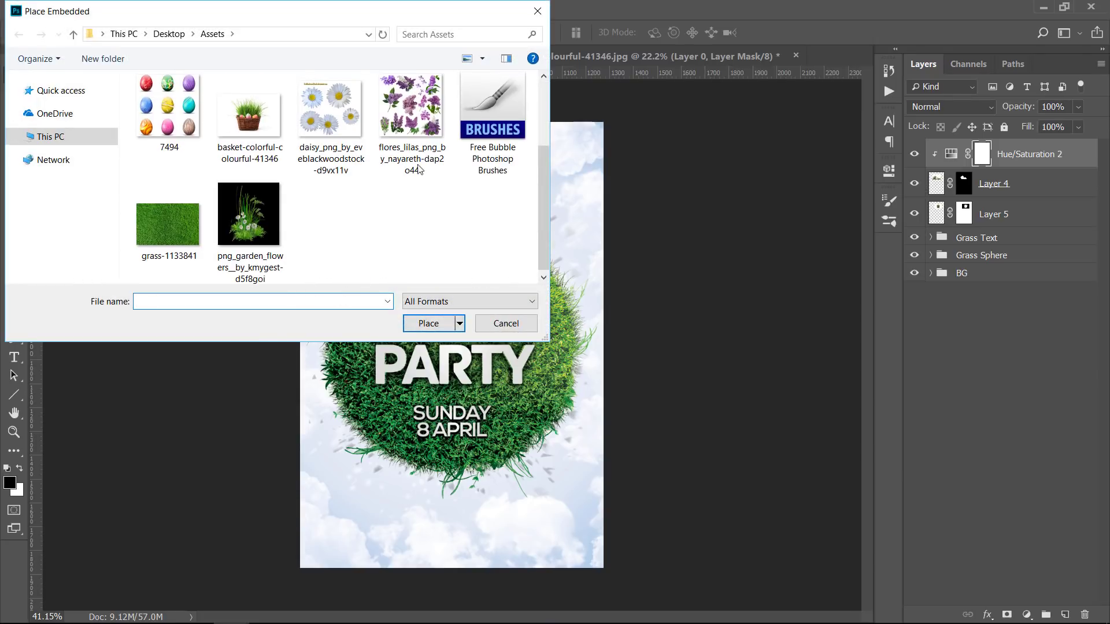
double_click(418, 130)
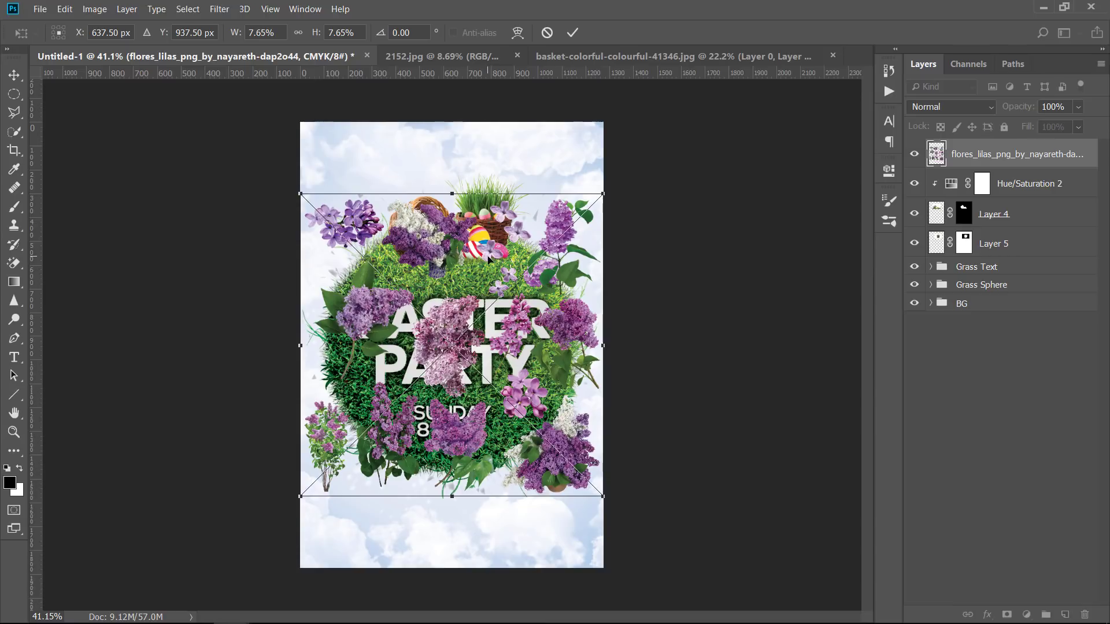
key("Return")
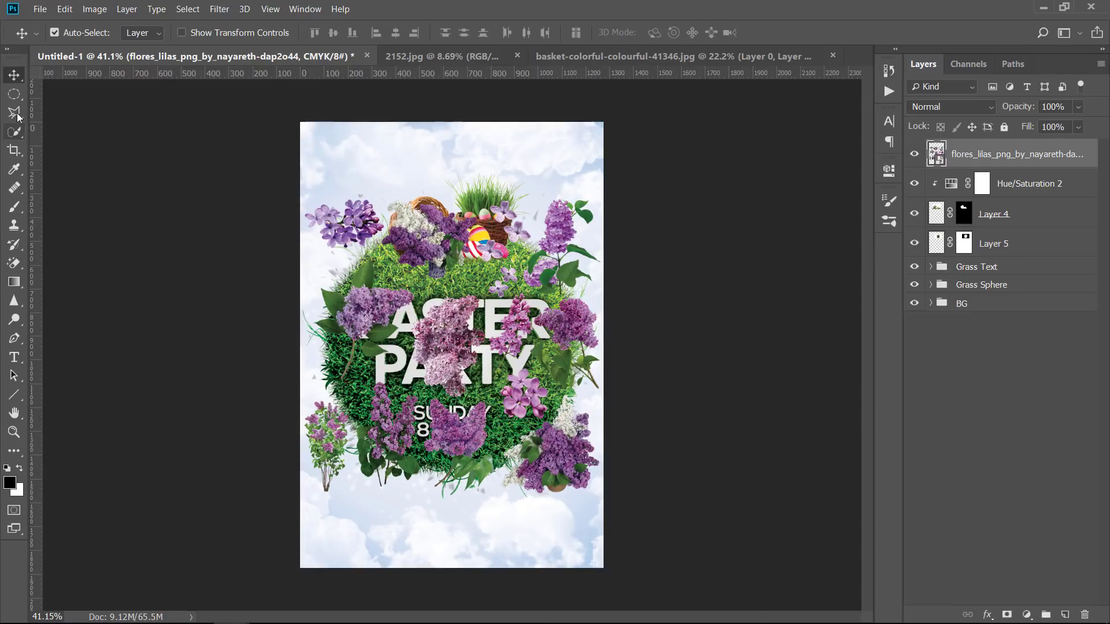
Outline the loose lilac blossoms in front of and below the grass basket with the Polygonal Lasso tool.
left_click(15, 113)
scroll(491, 221, "up", 5)
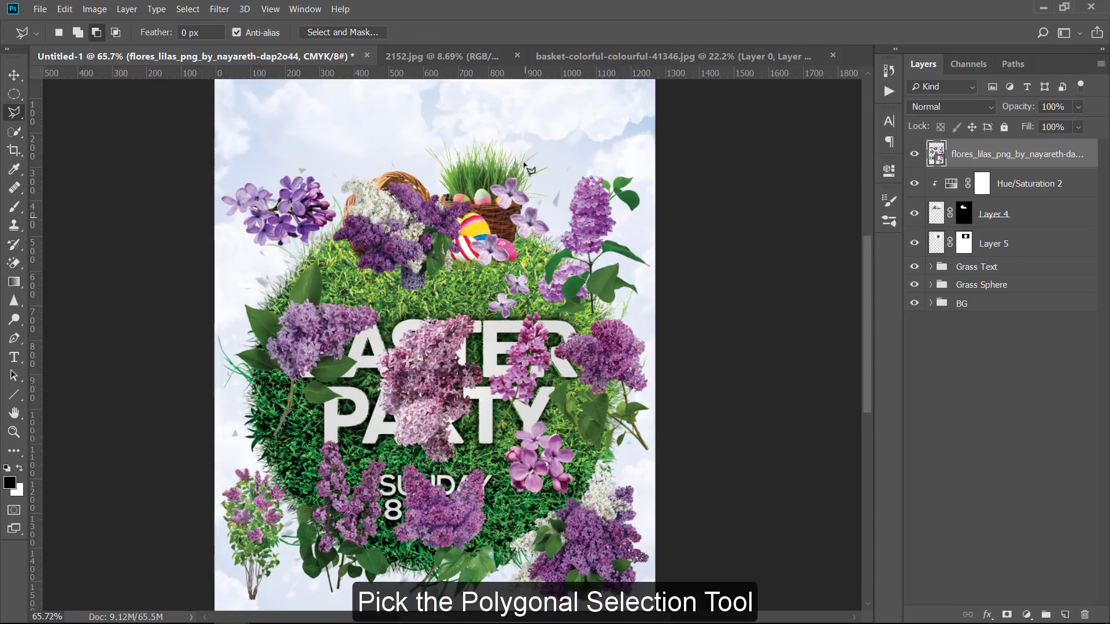
scroll(524, 165, "up", 1)
left_click(521, 163)
left_click(474, 210)
left_click(460, 299)
left_click(488, 361)
left_click(536, 338)
left_click(537, 290)
left_click(563, 258)
left_click(523, 165)
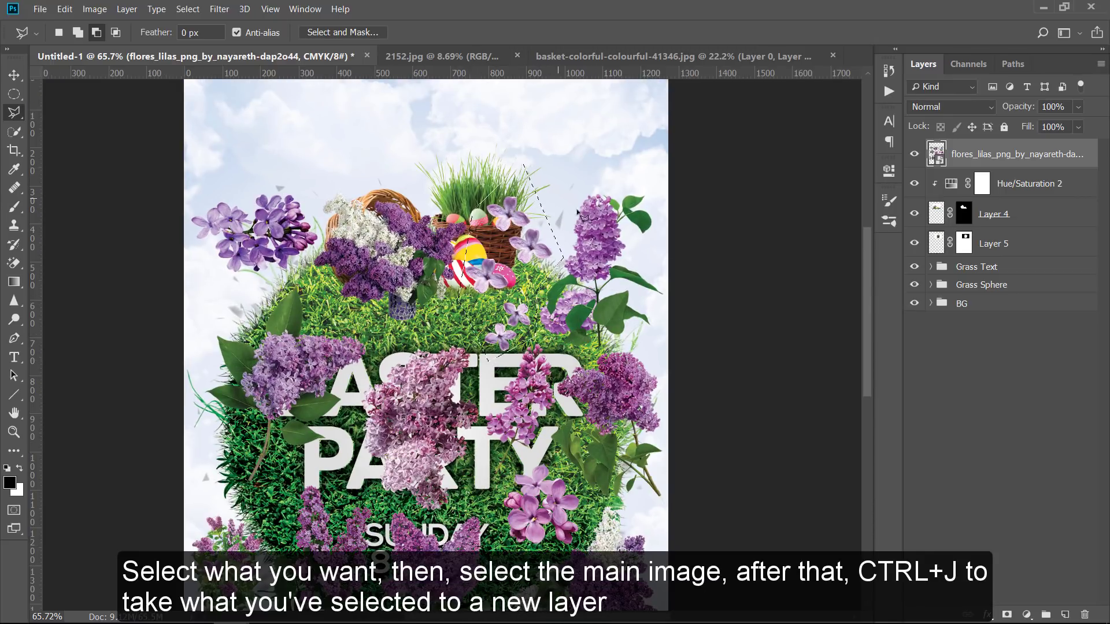
Copy the selected loose blossoms, plus an outlined selection of the tall lilac stem beside the baskets, from the lilac image to separate new layers.
key("ctrl+j")
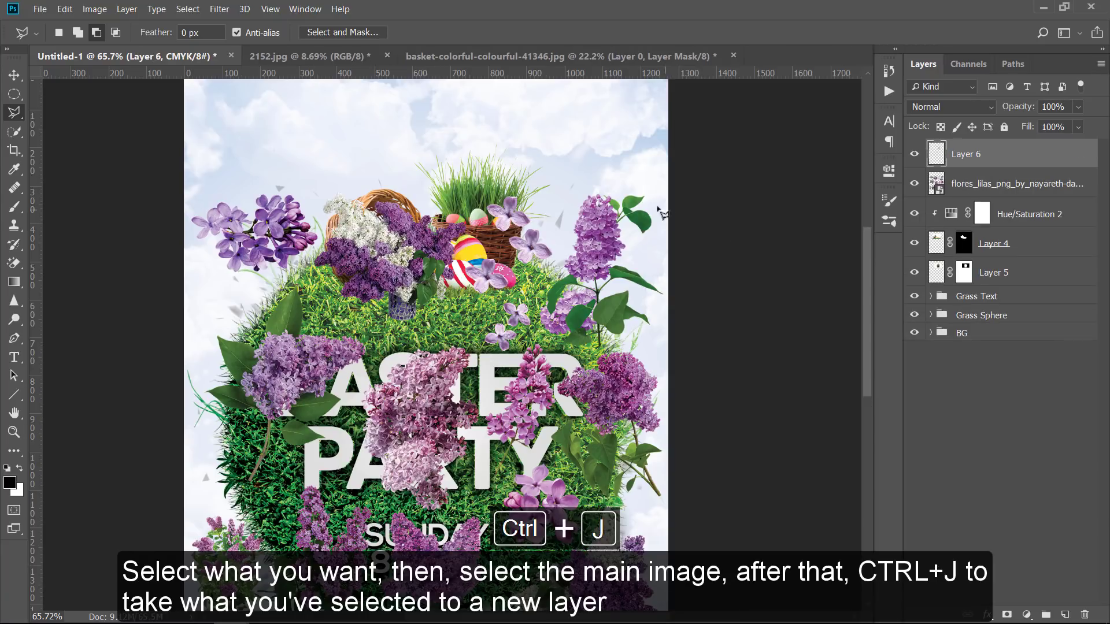
left_click(576, 186)
left_click(550, 278)
left_click(535, 321)
left_click(570, 354)
left_click(640, 338)
left_click(659, 328)
left_click(670, 283)
left_click(669, 188)
left_click(575, 185)
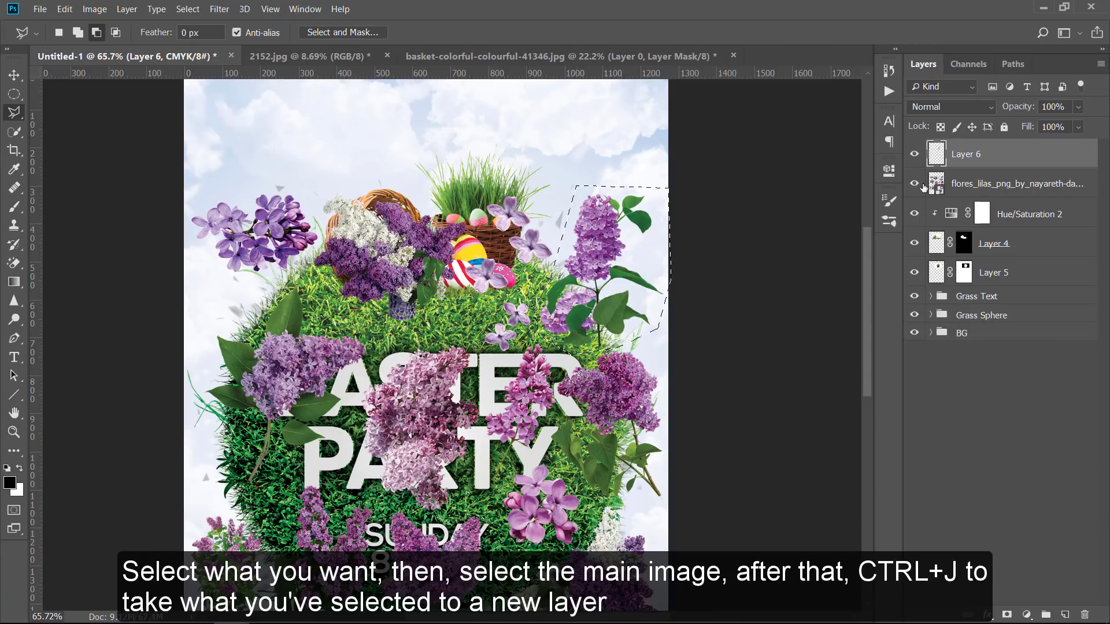
left_click(1004, 190)
key("ctrl+j")
Outline the small lilac bush beside the grass sphere, copy it to a new layer, and delete the source lilac image layer.
scroll(391, 427, "down", 3)
left_click(196, 415)
left_click(175, 452)
left_click(189, 585)
left_click(248, 579)
left_click(260, 487)
left_click(251, 400)
left_click(197, 415)
left_click(1038, 223)
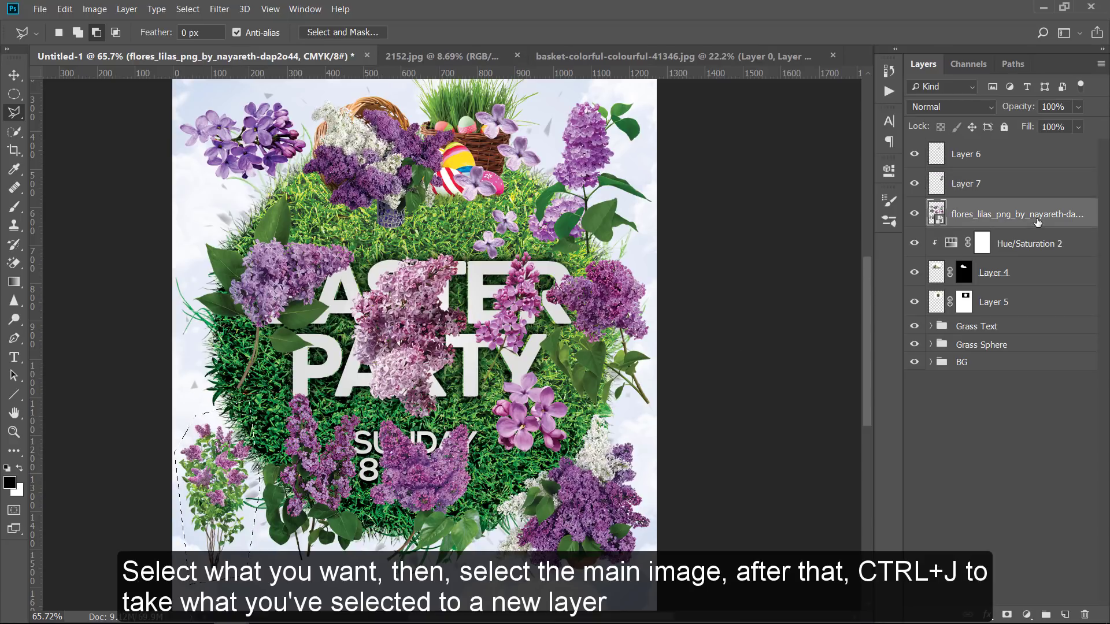
key("ctrl+j")
left_click(1063, 243)
key("Delete")
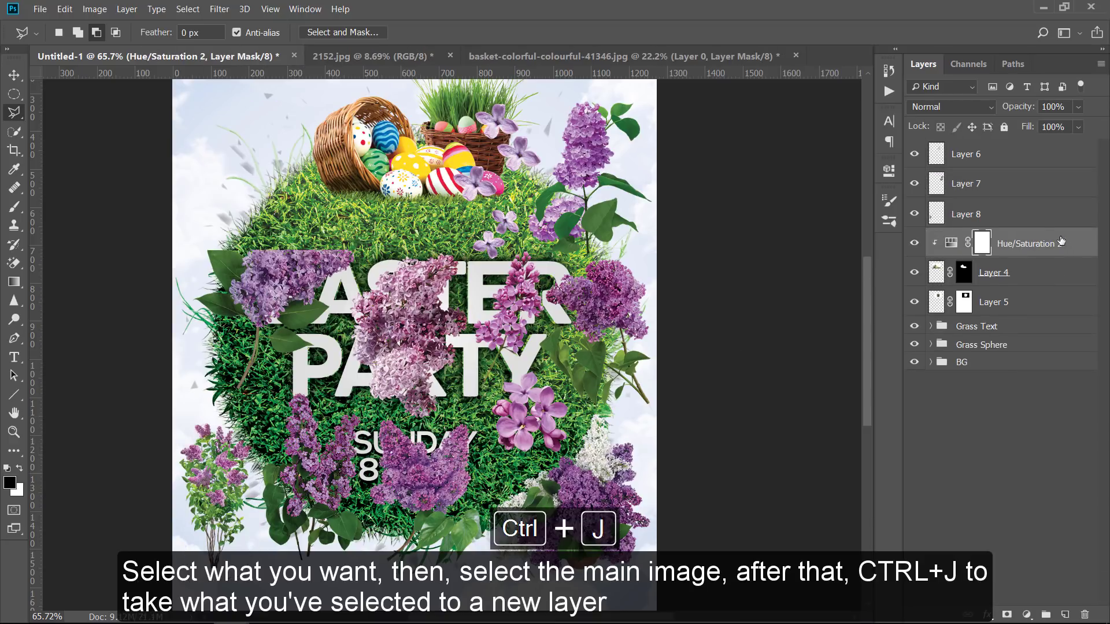
Convert the three cut-out flower layers, Layer 8, Layer 7 and Layer 6, to smart objects.
left_click(1036, 214)
right_click(1036, 214)
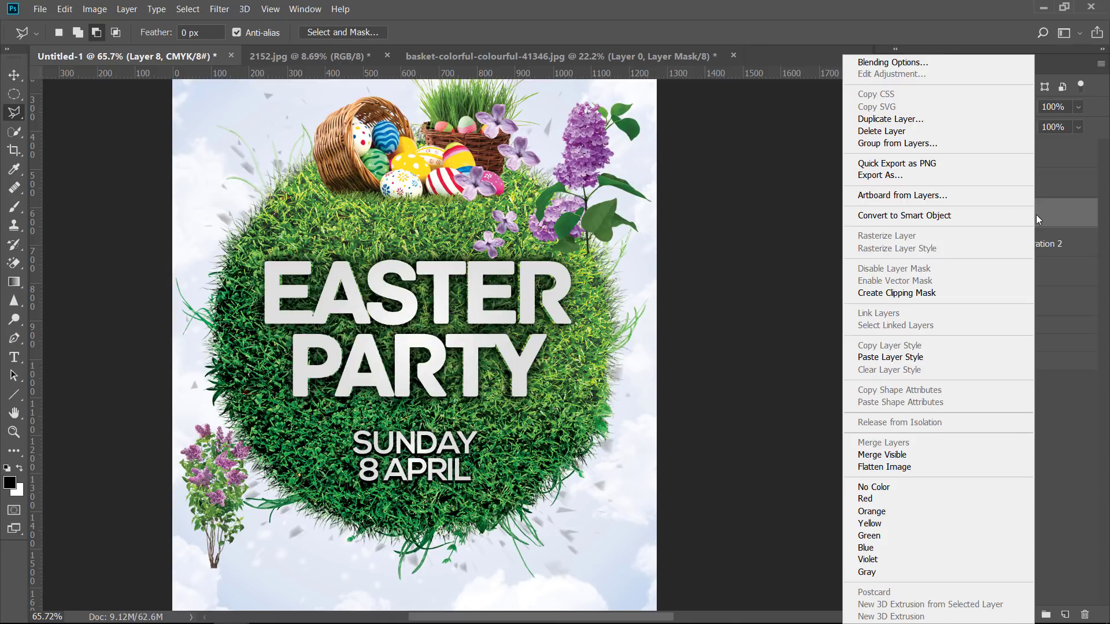
left_click(948, 218)
right_click(998, 184)
left_click(878, 219)
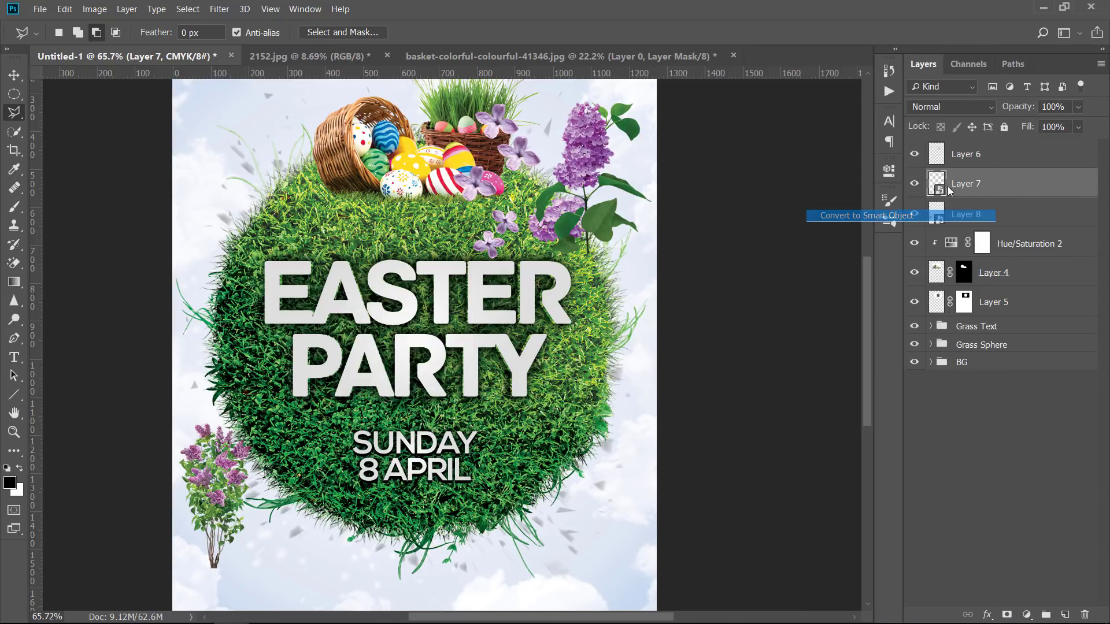
right_click(1029, 153)
left_click(925, 215)
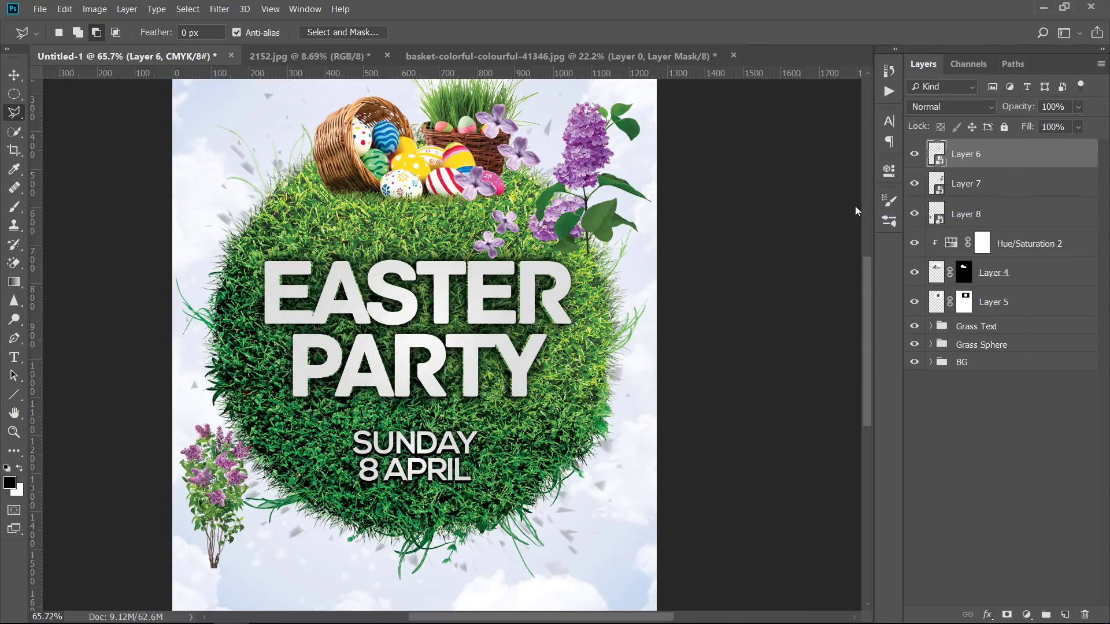
Move the tall lilac stem up so it rises beside the grass-filled basket.
key("ctrl+0")
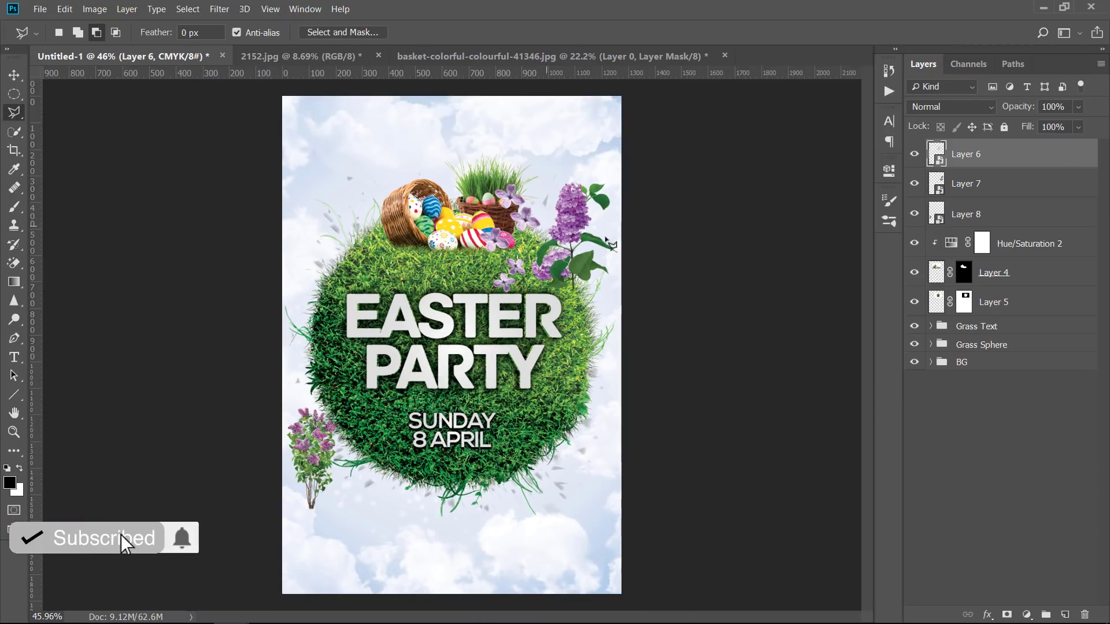
key("v")
left_click_drag(575, 223, 543, 161)
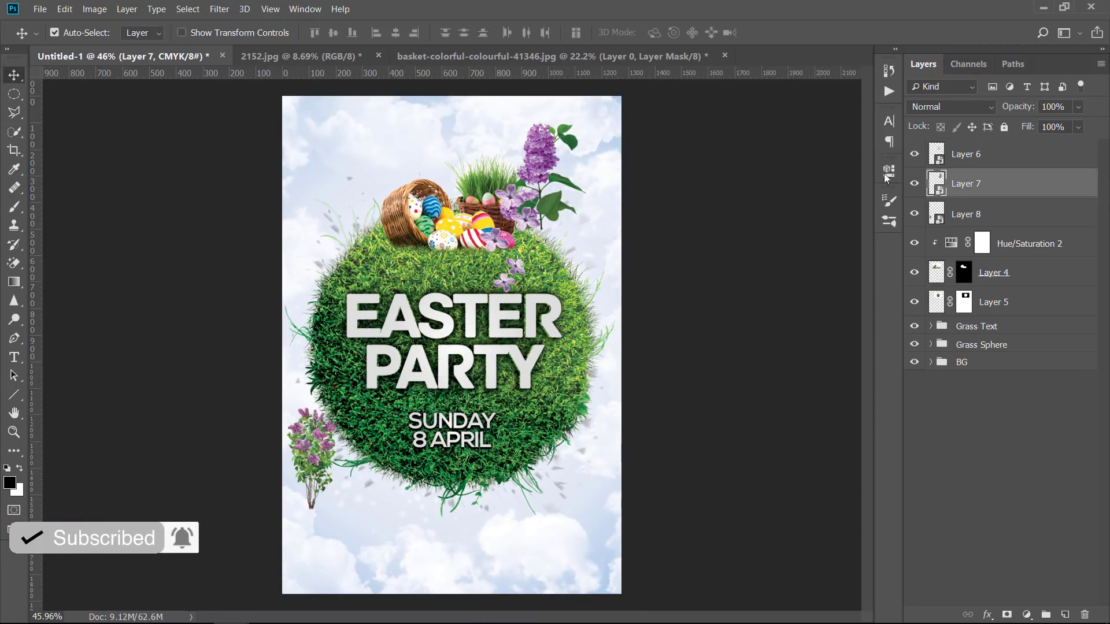
Add a Hue/Saturation adjustment clipped to the tall lilac stem, setting Magentas to Hue +40, Saturation +33 and the inner range to 275° and 327°.
left_click(1027, 614)
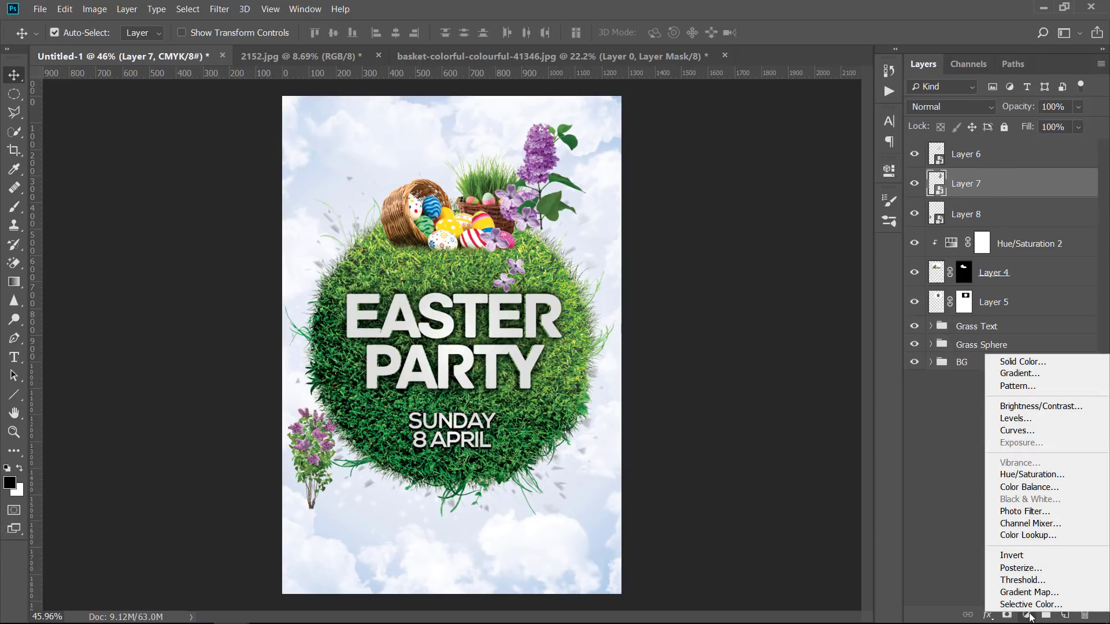
left_click(1023, 474)
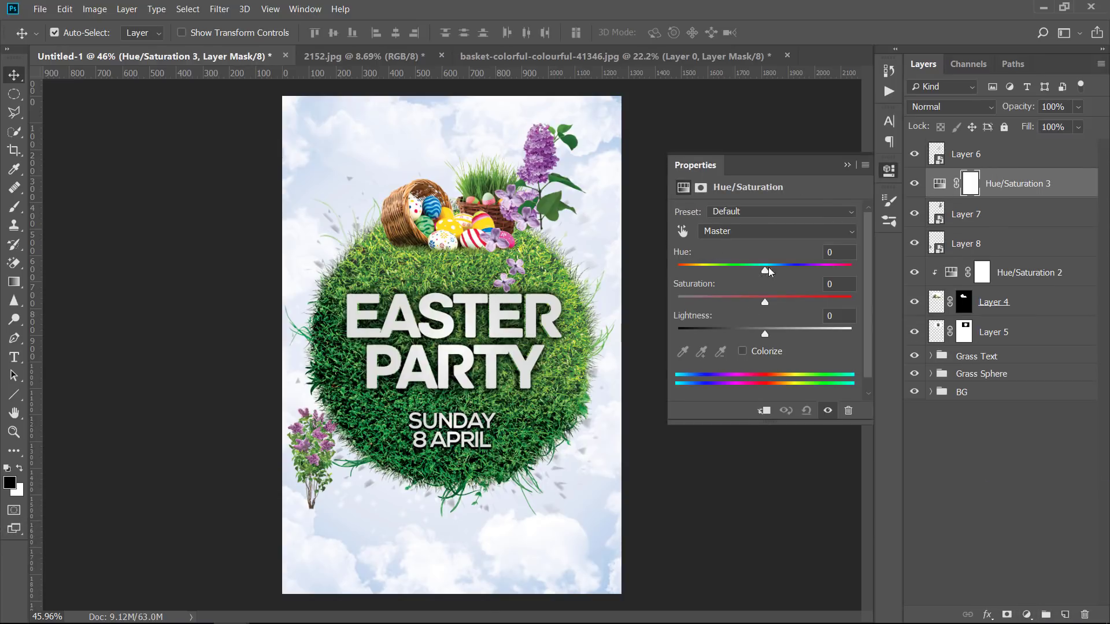
left_click(764, 411)
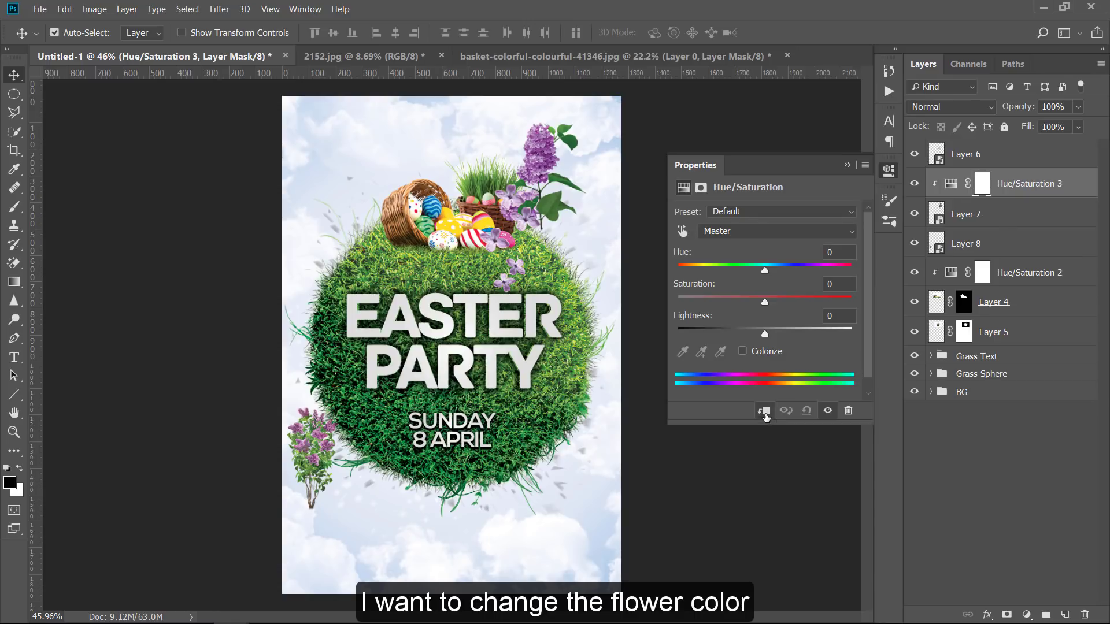
left_click(759, 233)
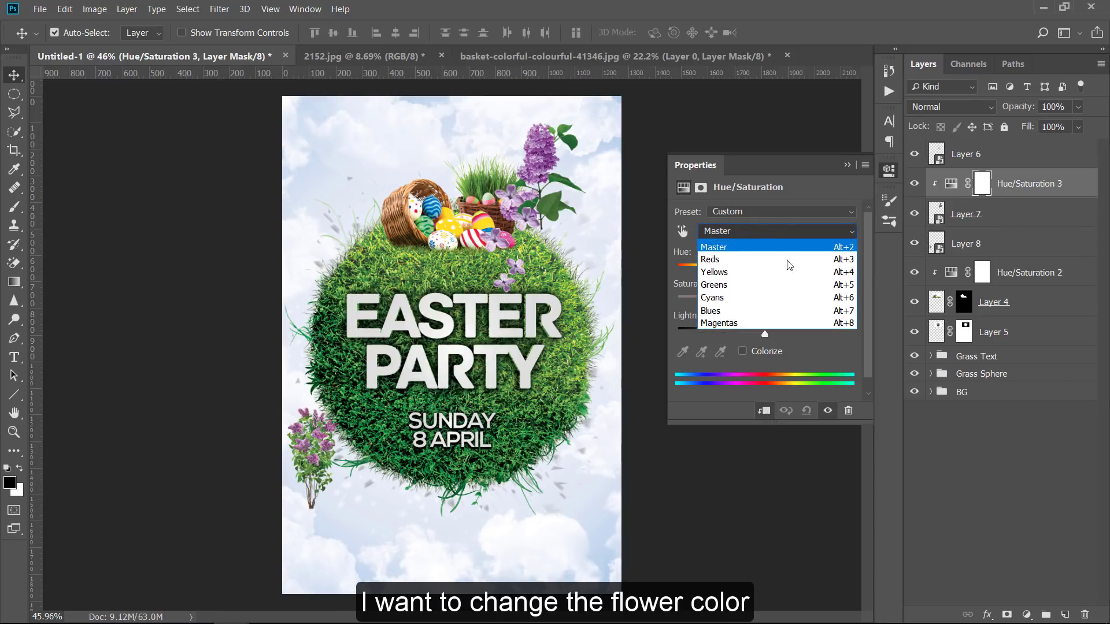
left_click(767, 322)
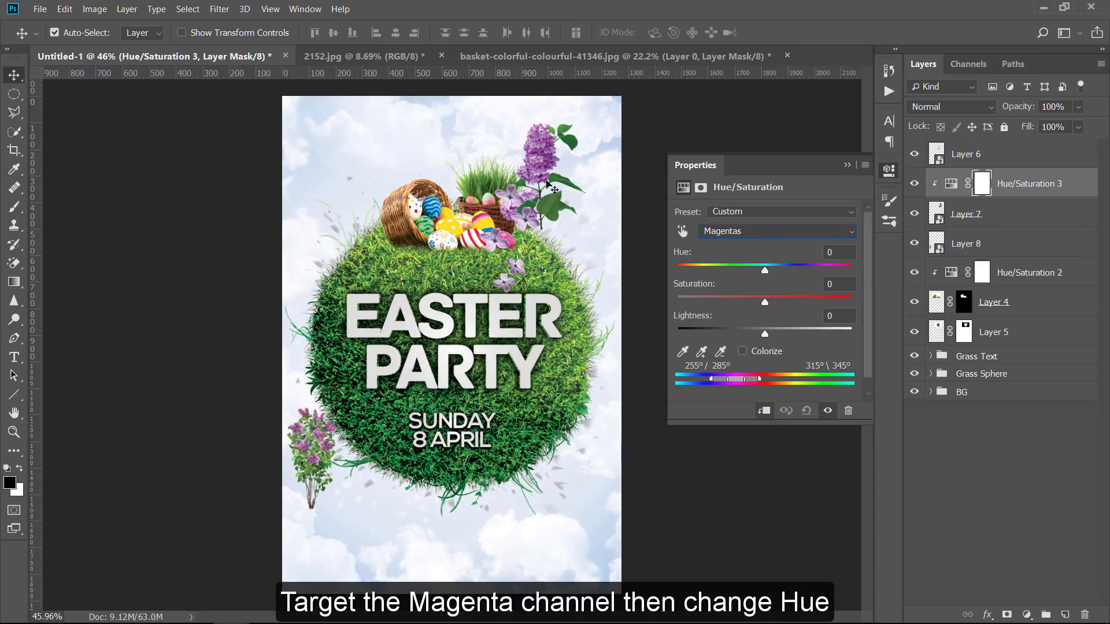
left_click_drag(766, 273, 802, 300)
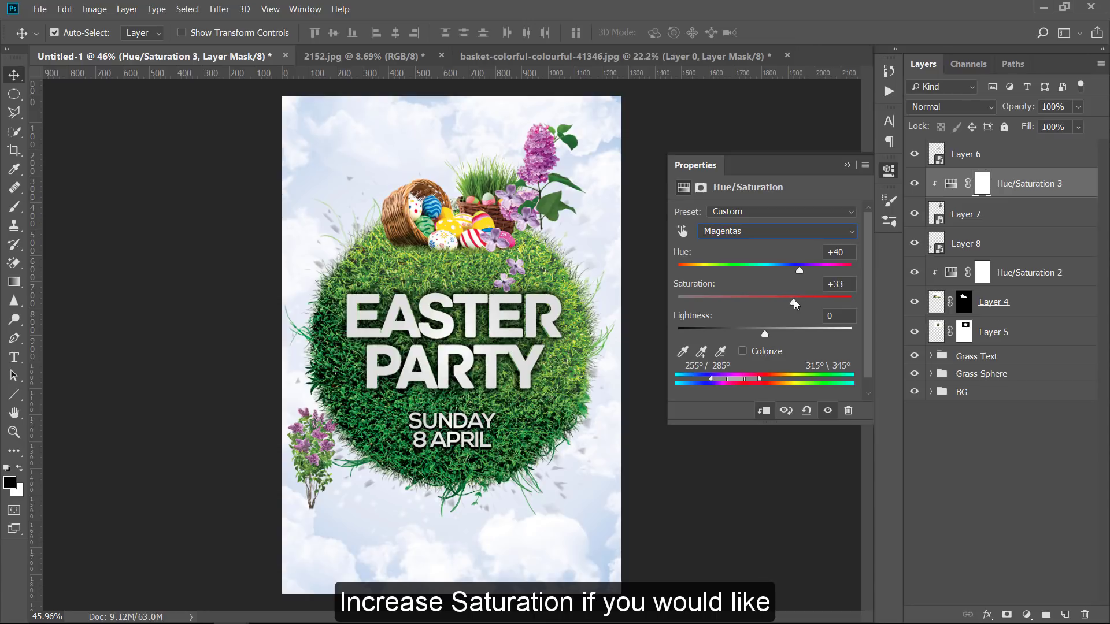
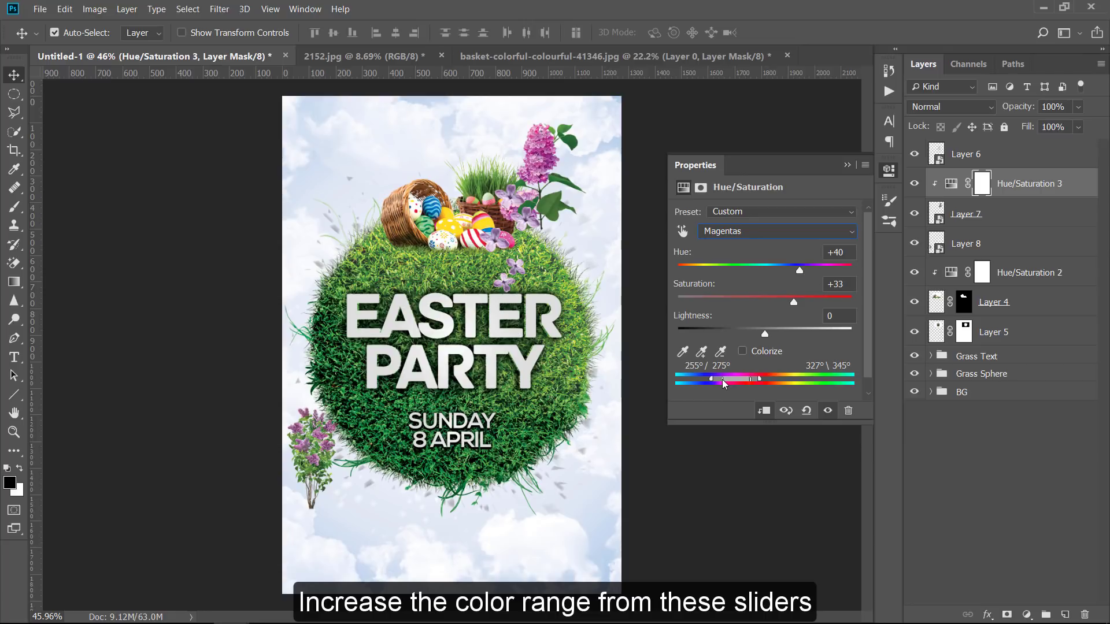
left_click(847, 165)
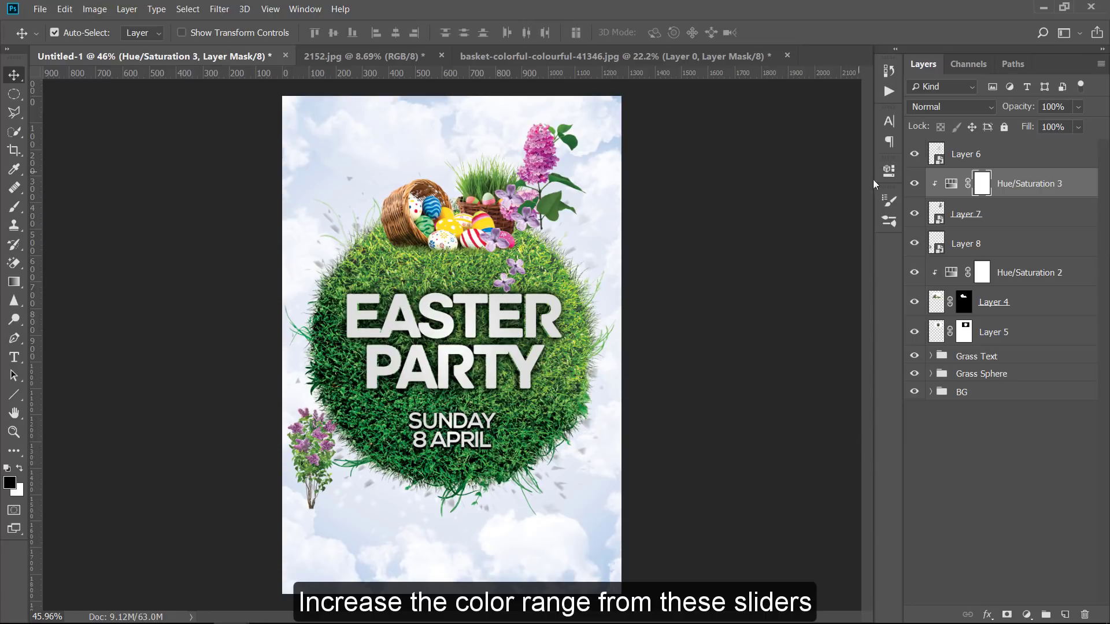
Scale down the tall lilac stem together with its color adjustment, tilt it clockwise and position it over the grass-filled basket.
left_click(1039, 215)
key("ctrl+t")
left_click_drag(586, 123, 614, 154)
mouse_move(551, 192)
left_mouse_down()
mouse_move(537, 189)
mouse_move(549, 201)
left_mouse_up()
key("Return")
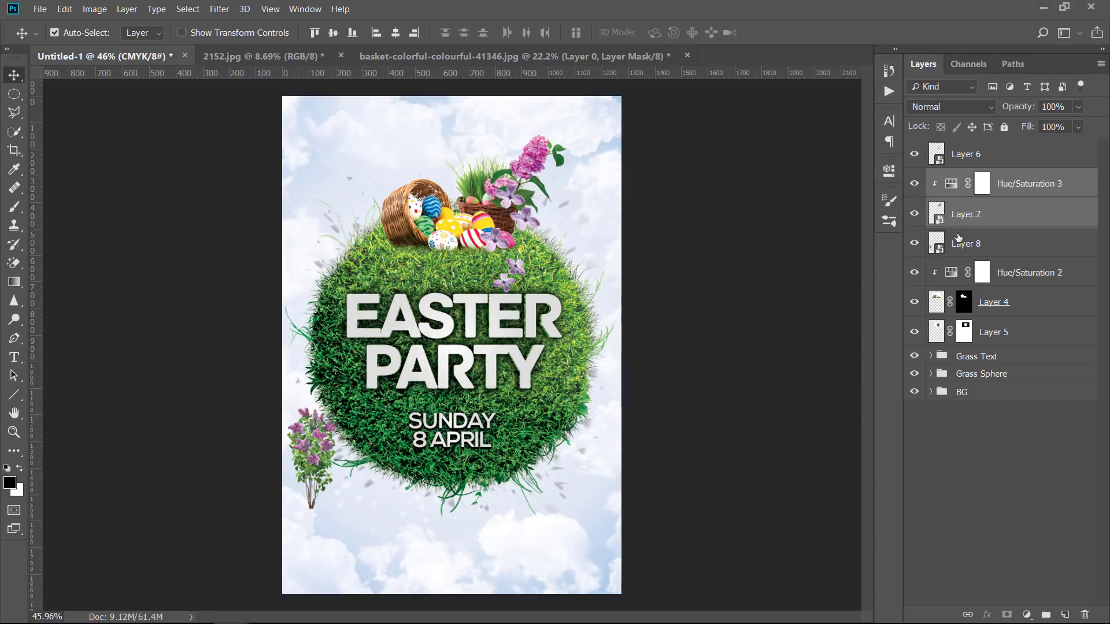
Place Layer 7 and its Hue/Saturation adjustment directly below Layer 5 and scale the lilac stem to about 84%.
left_click_drag(1020, 217, 1021, 346)
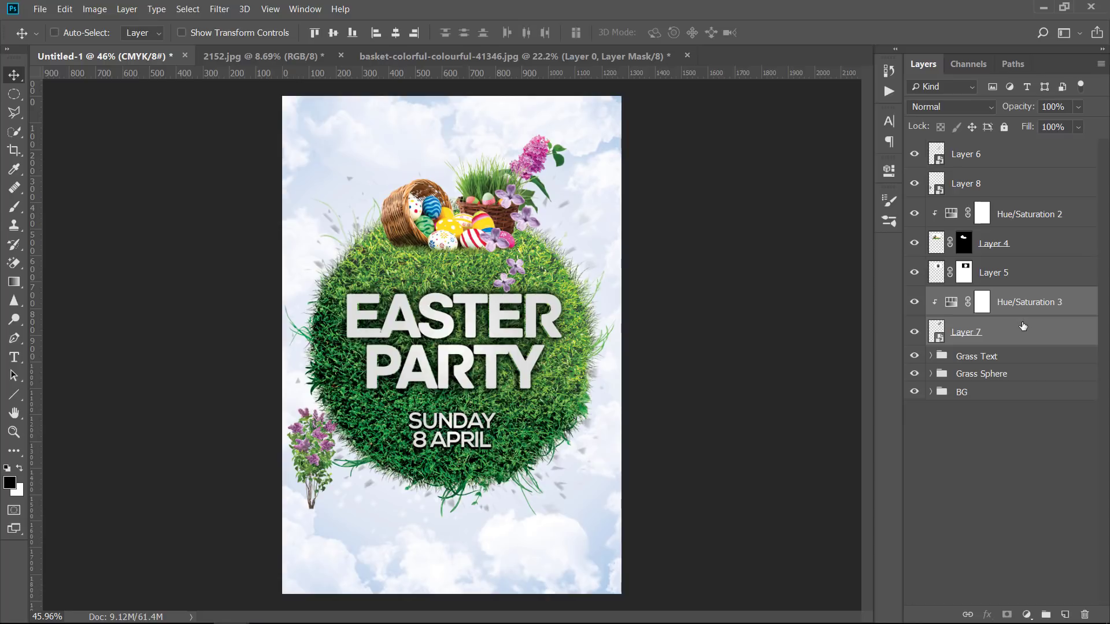
key("ctrl+t")
left_click_drag(566, 134, 551, 155)
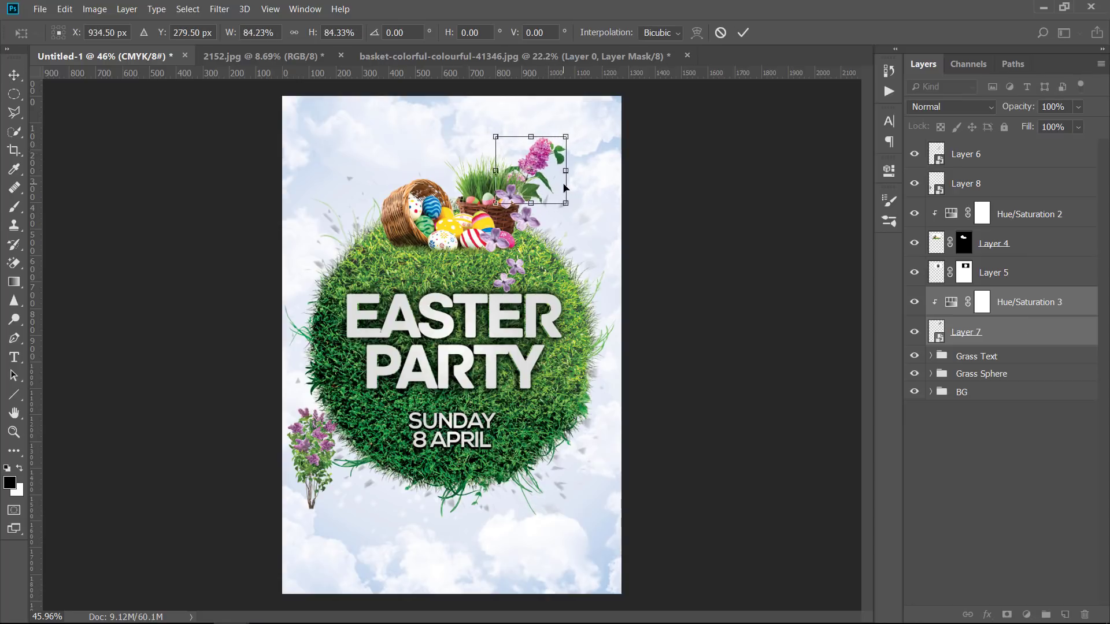
key("Return")
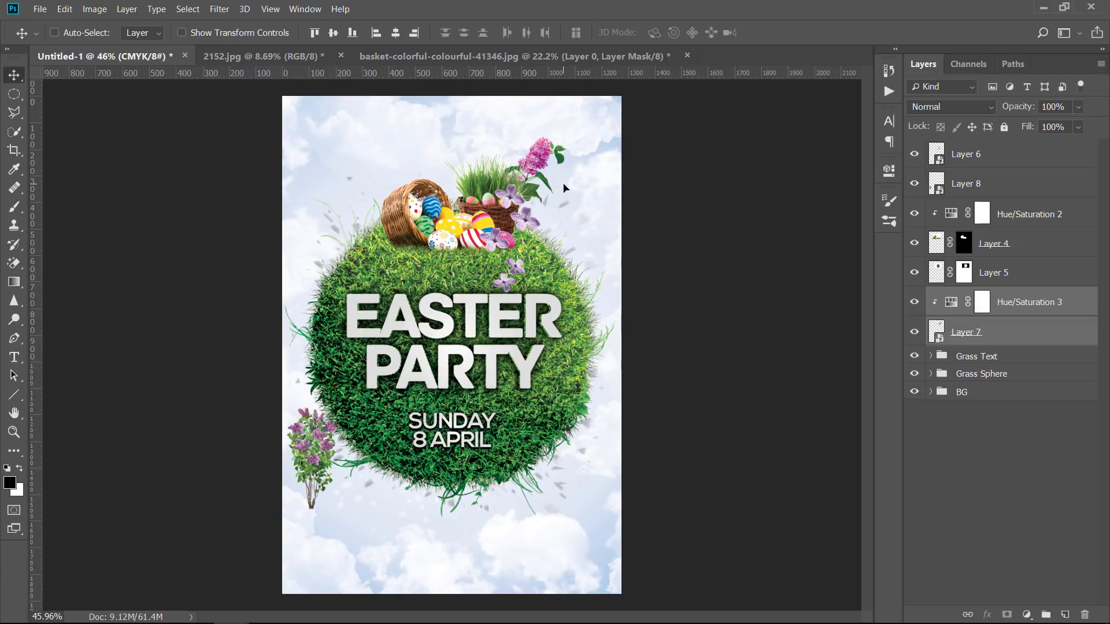
Duplicate the lilac stem with its adjustment, flip the copy horizontally and place it behind the tipped egg basket.
key("ctrl+j")
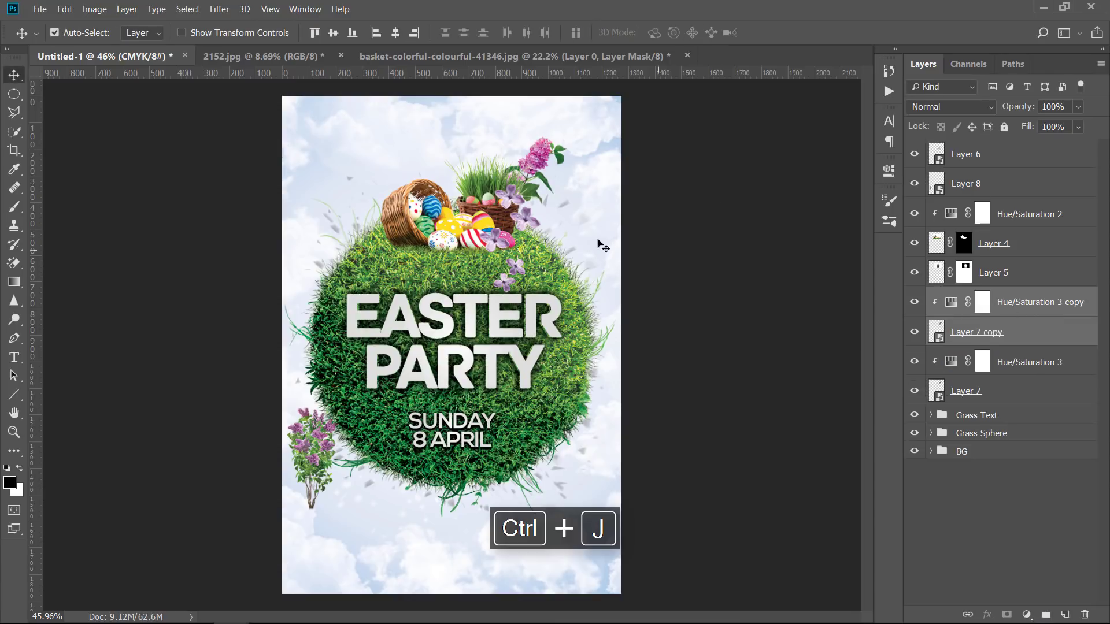
key("ctrl+t")
right_click(540, 167)
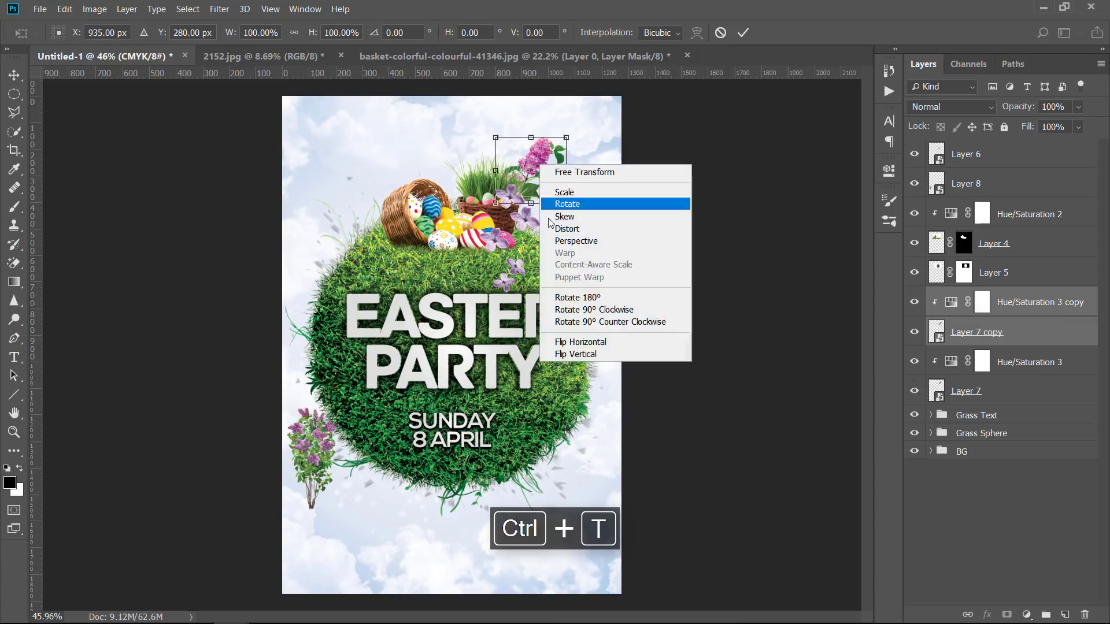
left_click(581, 349)
left_click_drag(537, 177, 404, 191)
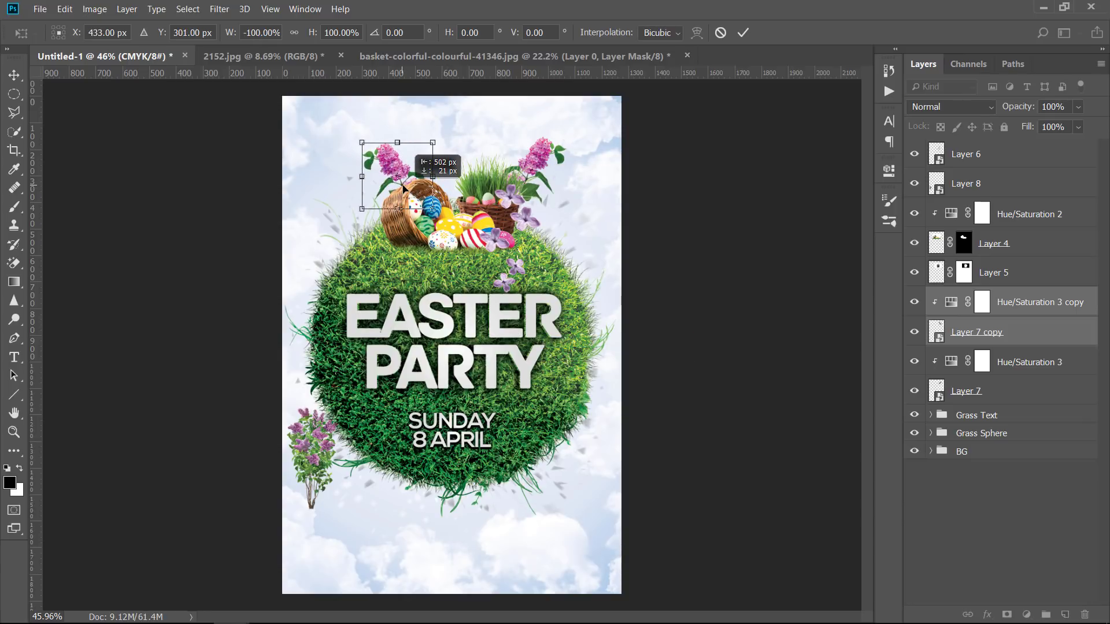
key("Return")
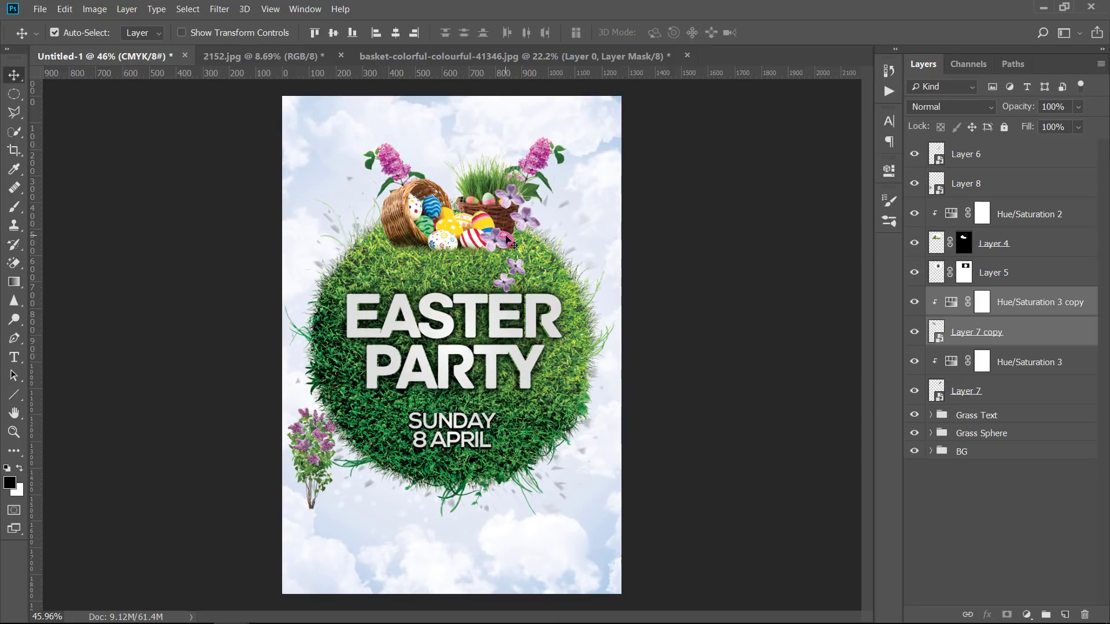
Move the small lilac bush between the two lilac stems and place its layer directly below Layer 5.
left_click_drag(321, 422, 458, 171)
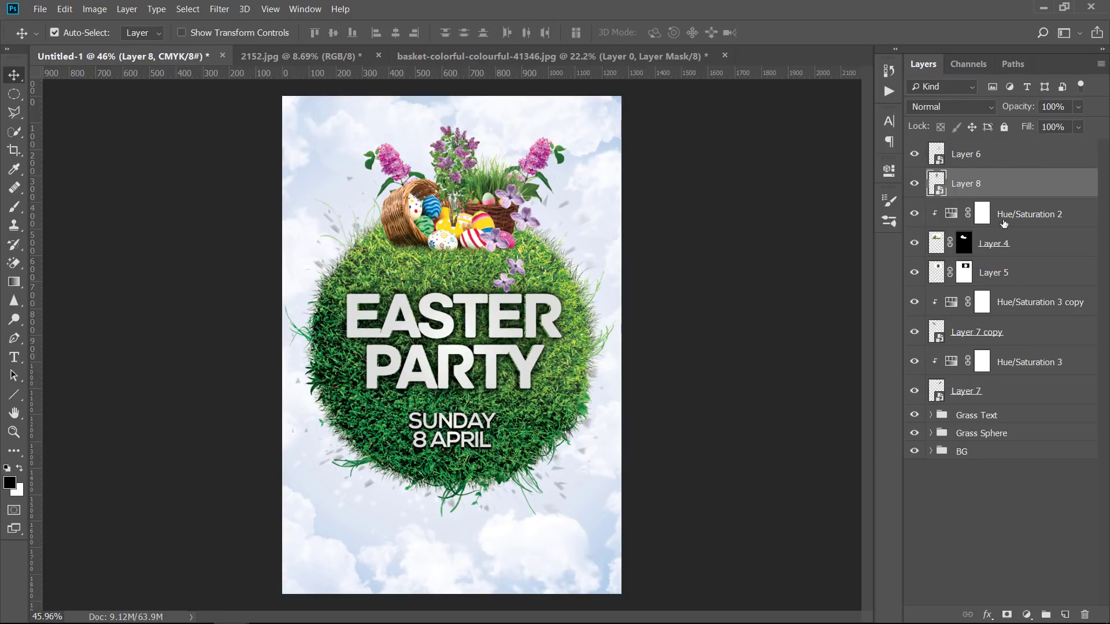
left_click_drag(1017, 186, 1020, 288)
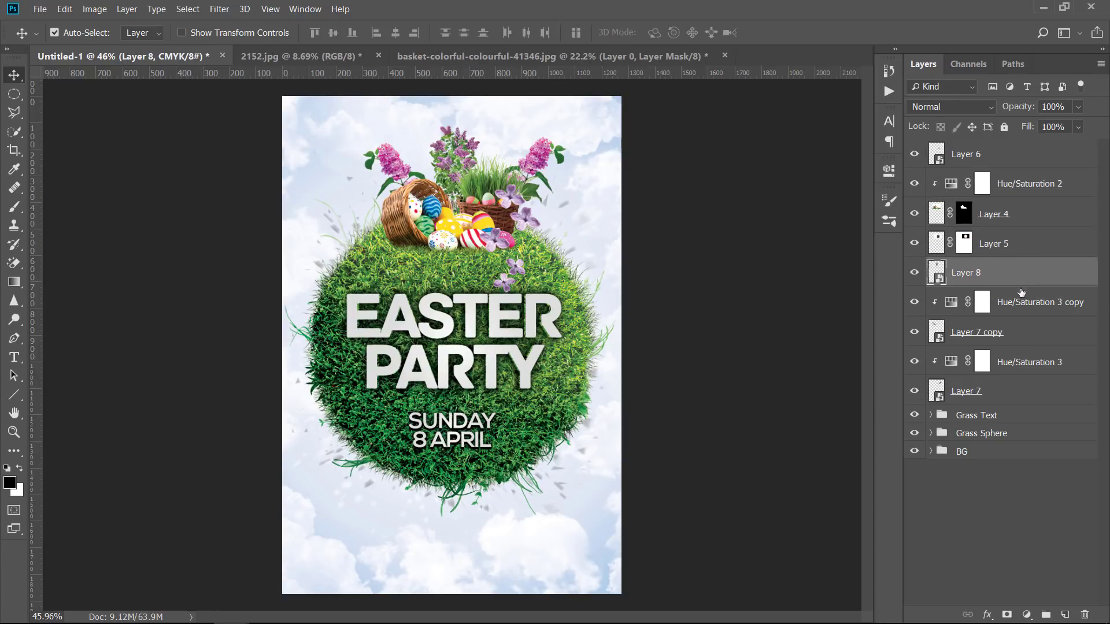
Shift the mirrored lilac stem and its color adjustment slightly outward from the egg basket.
left_click(1040, 304)
left_click(1039, 332, "shift")
left_click_drag(395, 173, 382, 171)
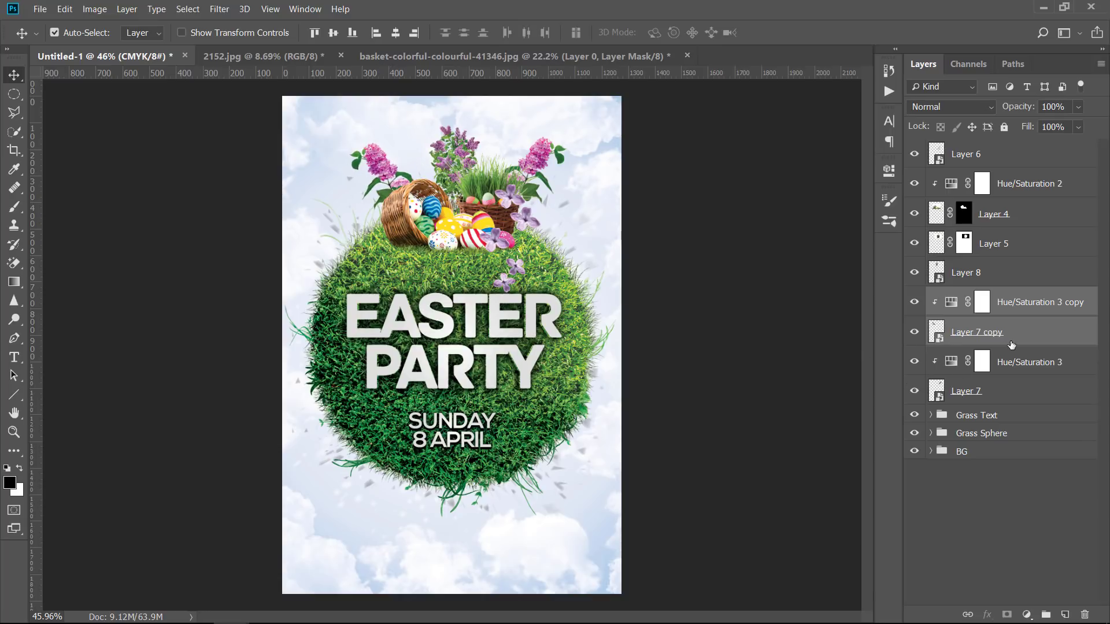
left_click(1011, 345)
Add a Hue/Saturation adjustment clipped to the small lilac bush on Layer 8 and set its Saturation to +35.
left_click(1016, 269)
left_click(1028, 615)
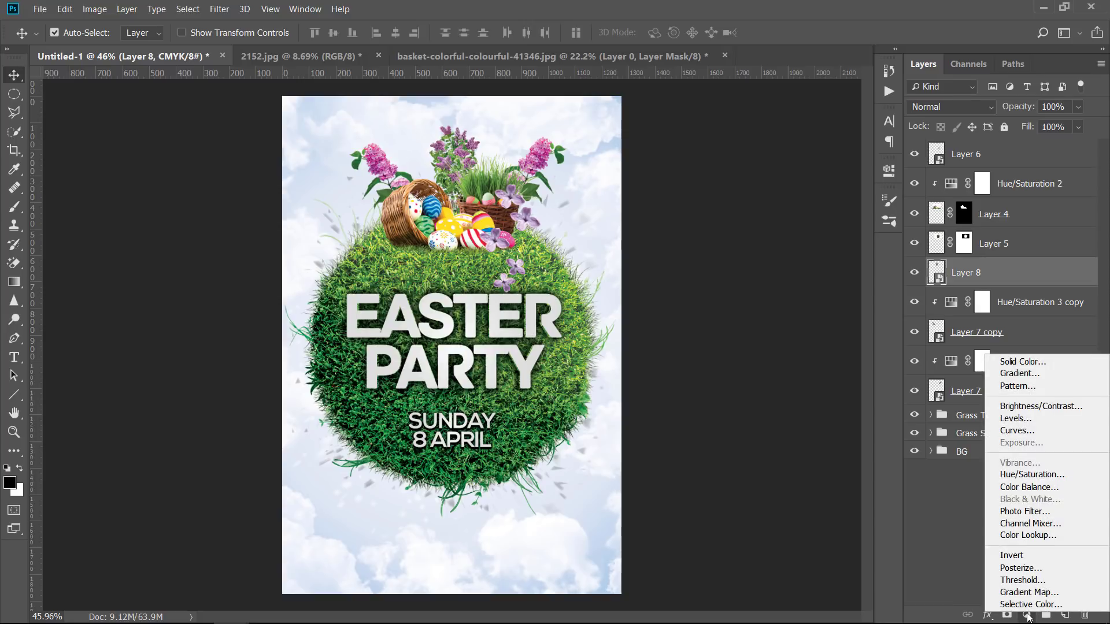
left_click(1031, 475)
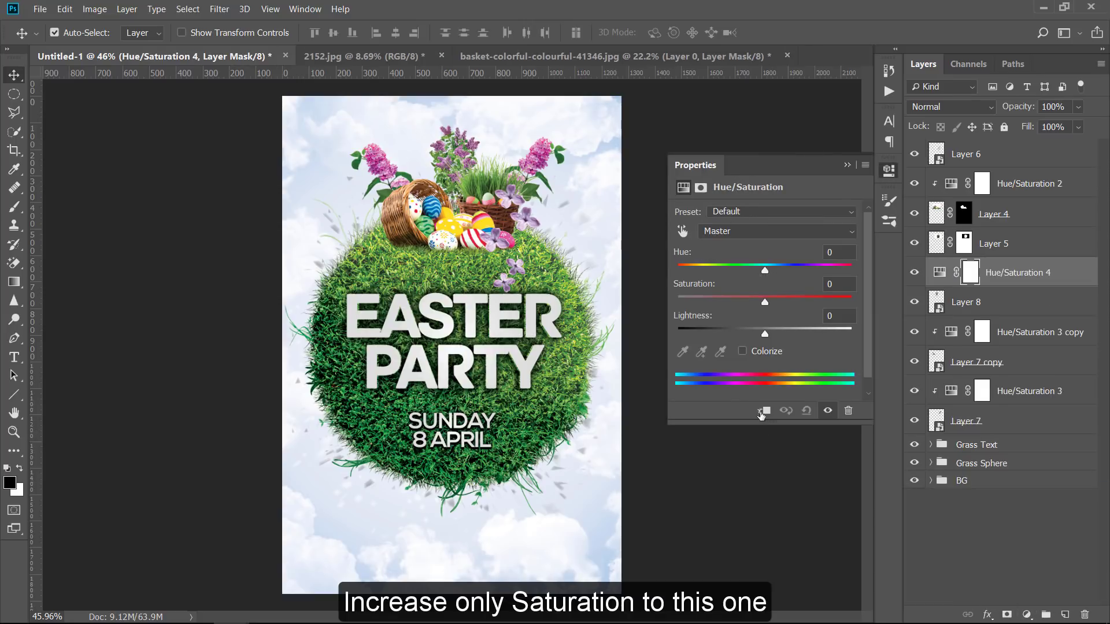
left_click(765, 411)
left_click(937, 304)
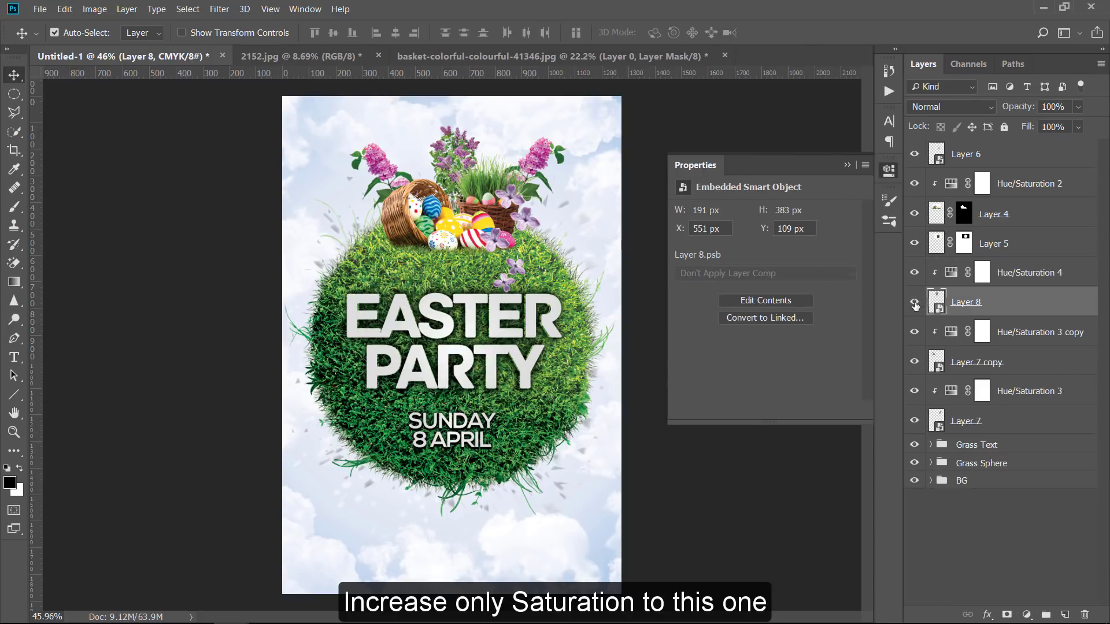
left_click(948, 274)
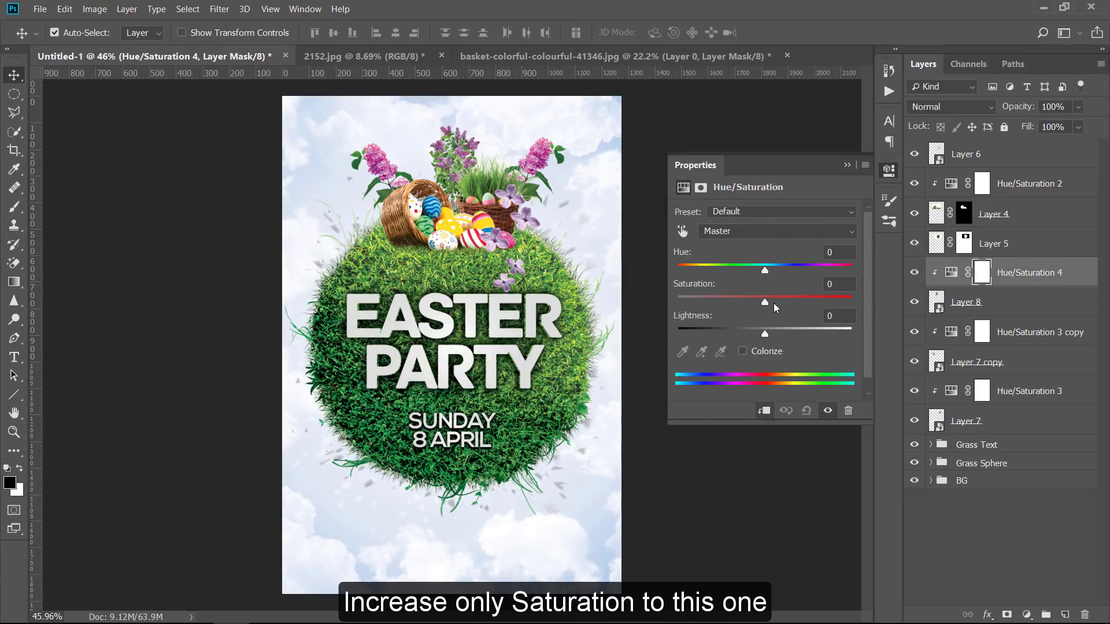
left_click_drag(767, 302, 796, 304)
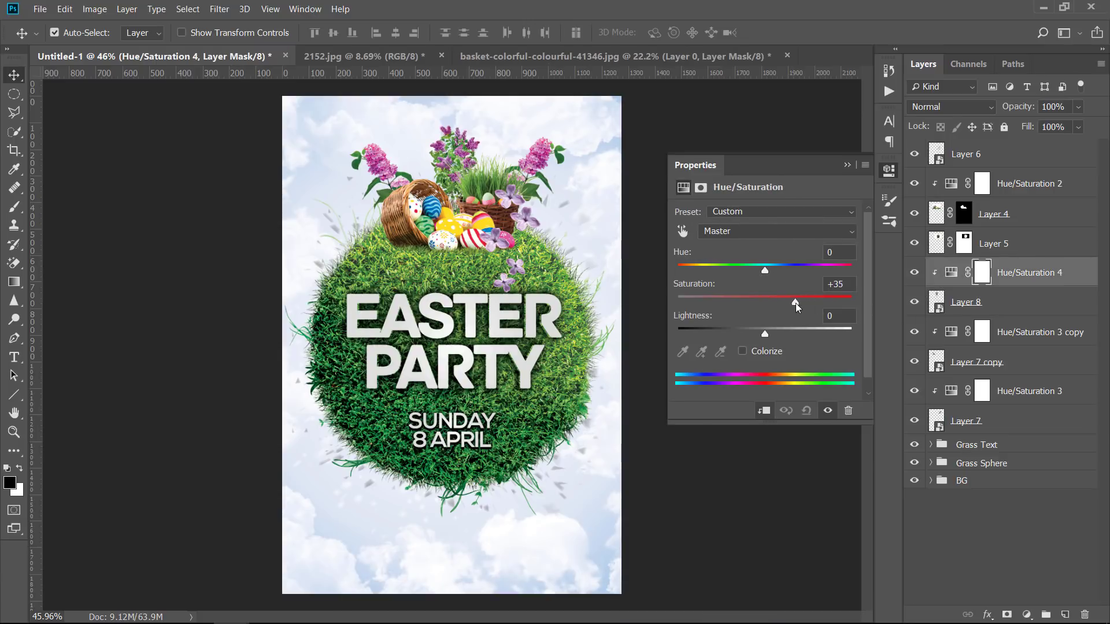
left_click(848, 166)
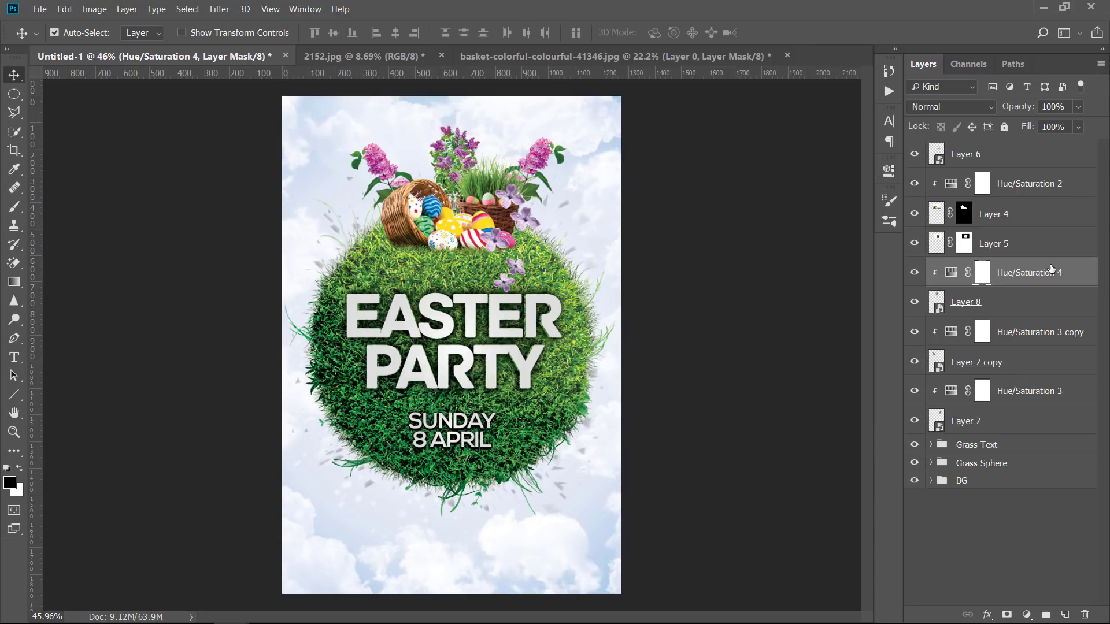
Move Layer 6's loose flowers to the grass sphere's lower-right edge and clip a Hue/Saturation adjustment to them with Hue +38 and Saturation +22.
left_click(974, 155)
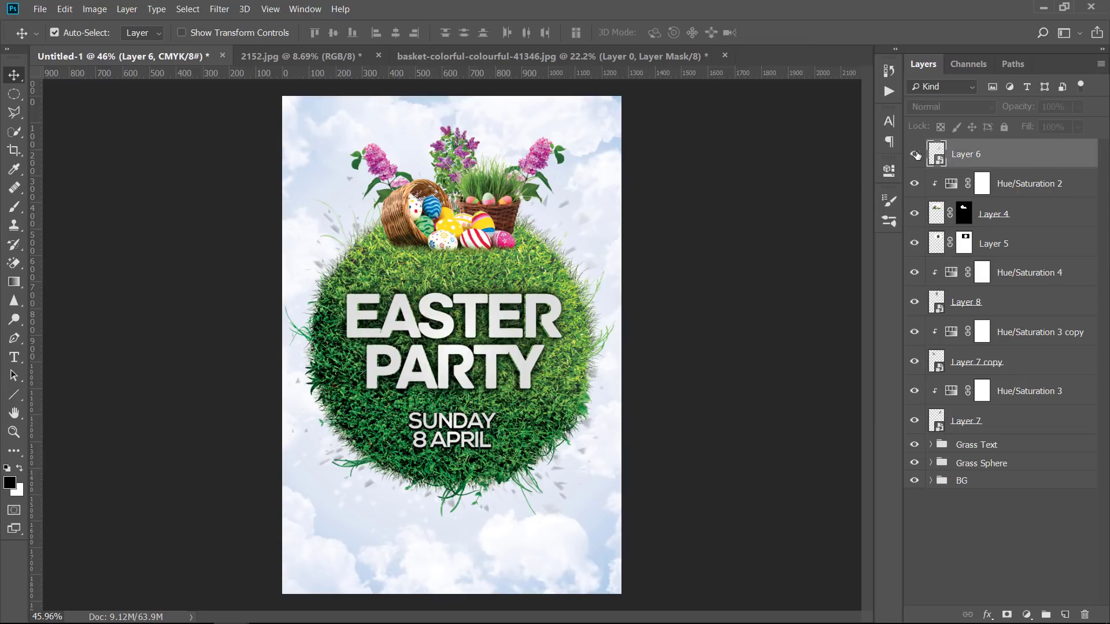
left_click_drag(527, 228, 588, 459)
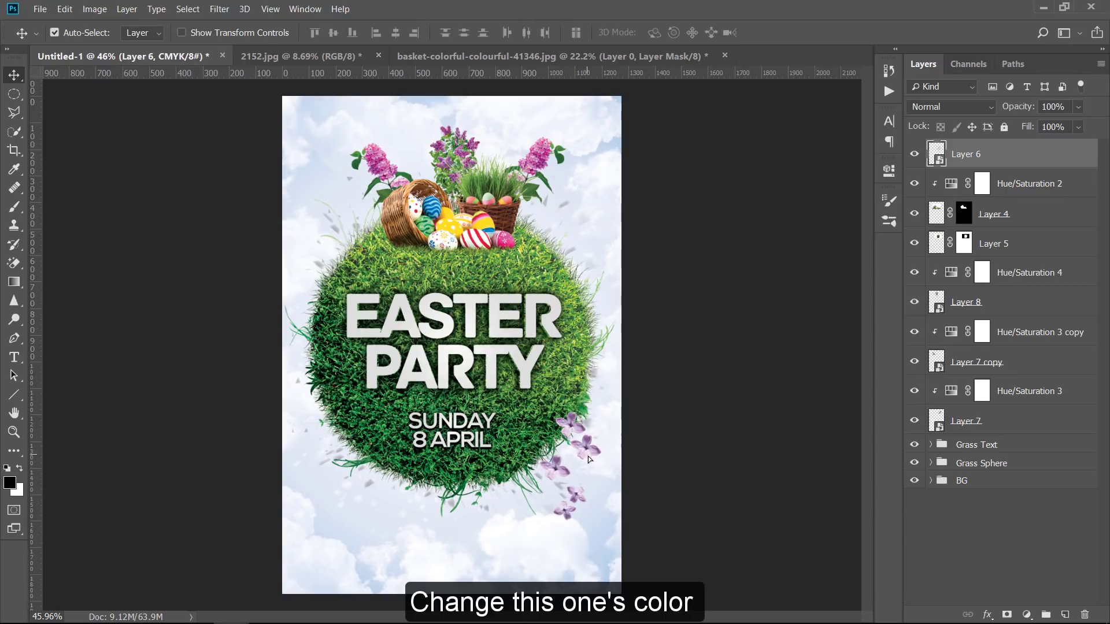
left_click(1026, 615)
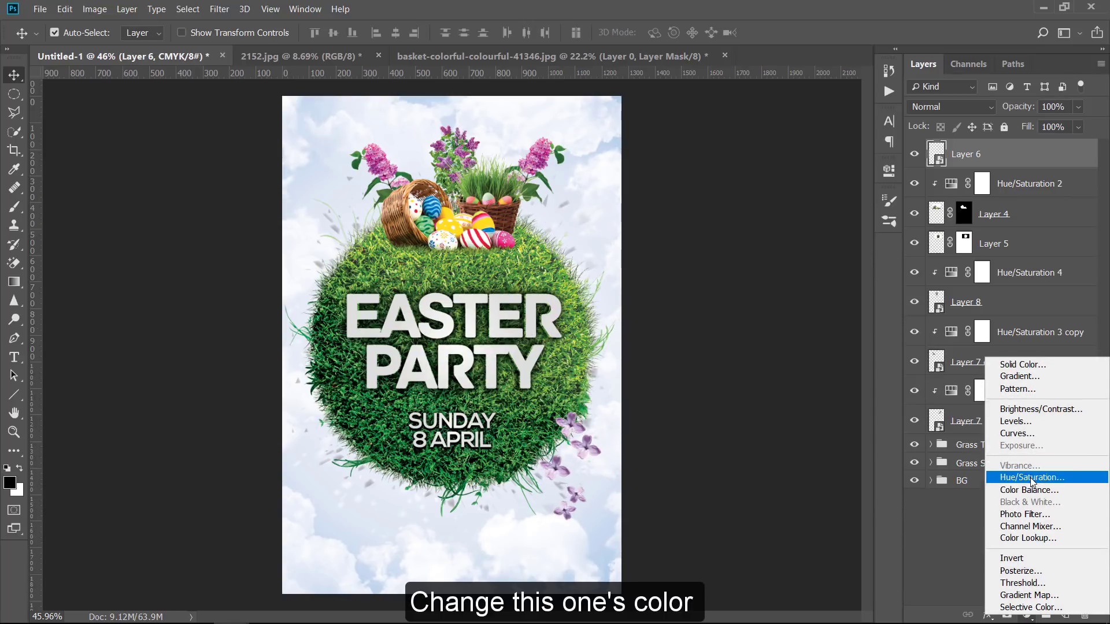
left_click(1012, 485)
left_click_drag(766, 272, 800, 269)
left_click(763, 410)
mouse_move(765, 303)
left_mouse_down()
mouse_move(803, 305)
mouse_move(786, 305)
left_mouse_up()
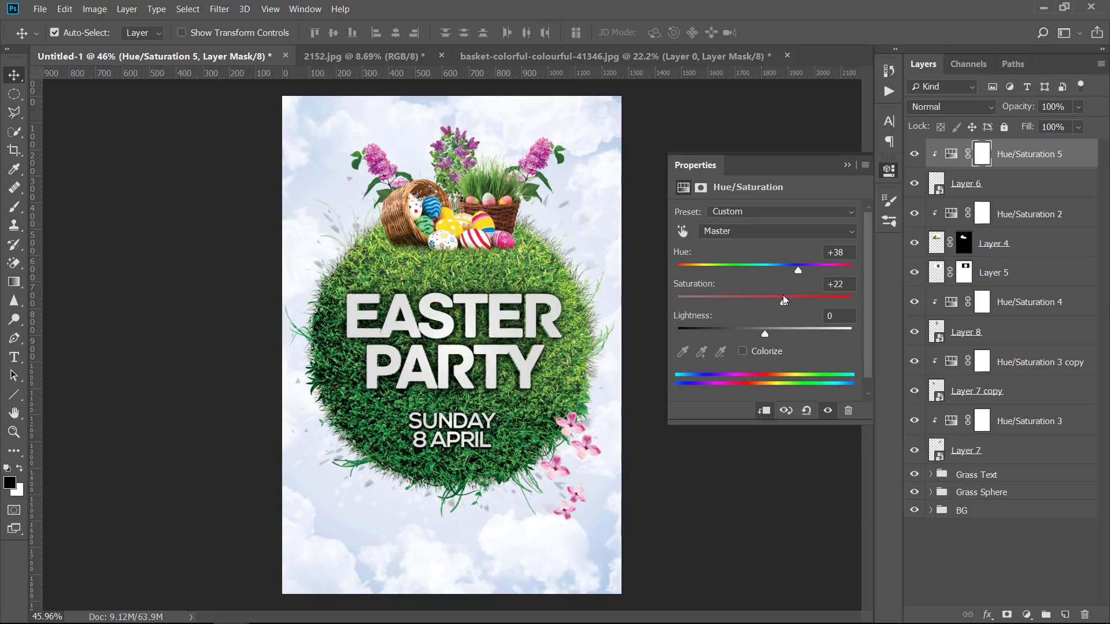
left_click(847, 166)
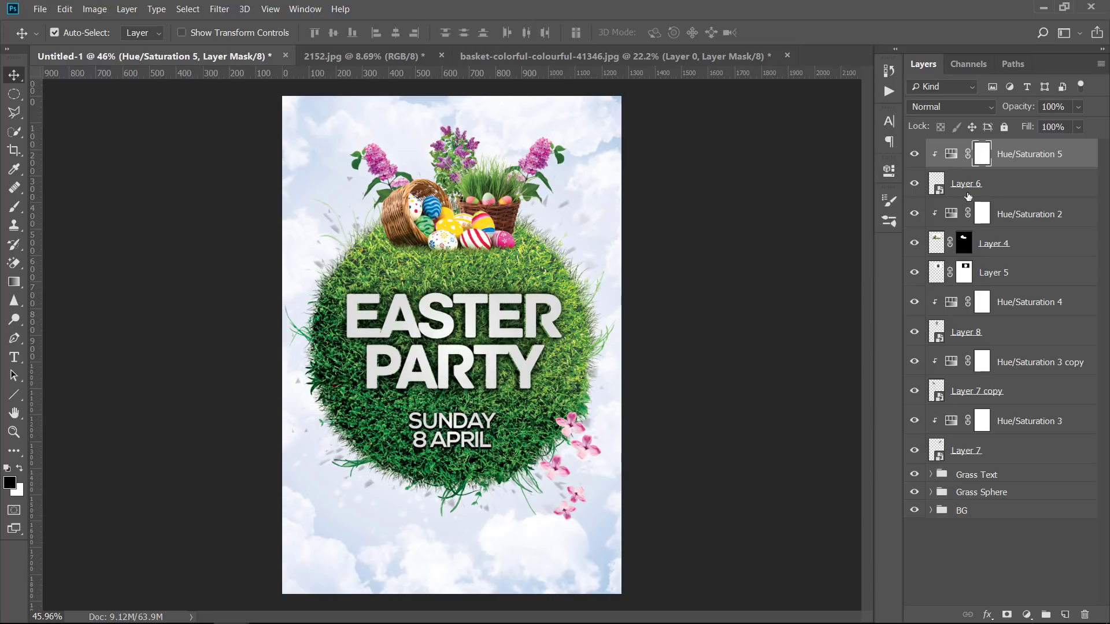
Duplicate the loose pink flowers with their color adjustment and place the copy at the grass sphere's upper-left edge.
left_click(1007, 190, "shift")
key("ctrl+j")
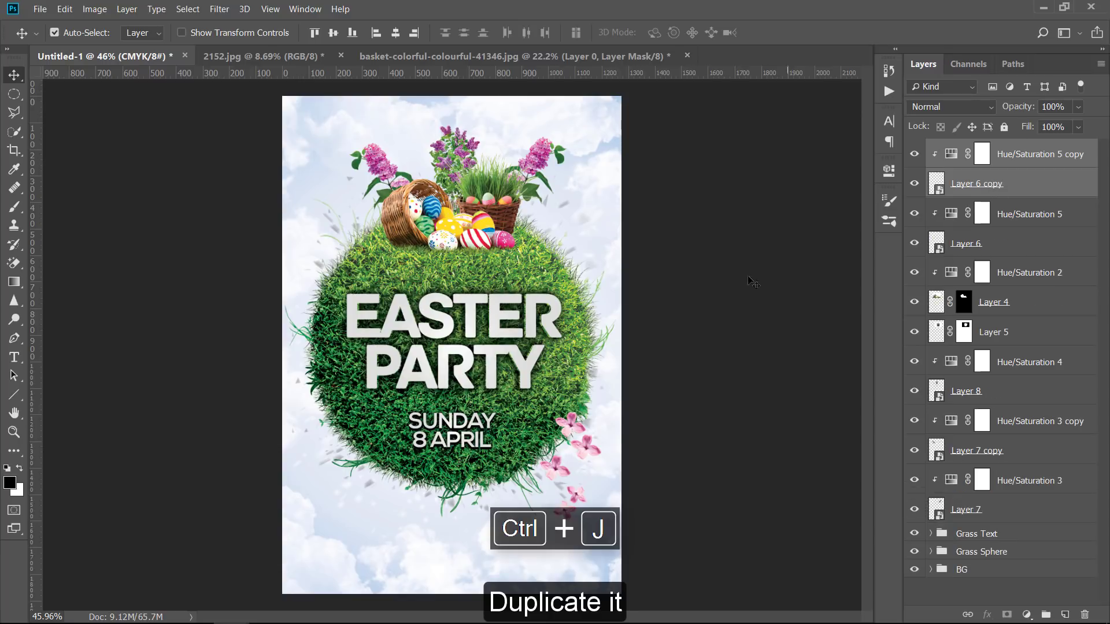
left_click_drag(554, 406, 349, 228)
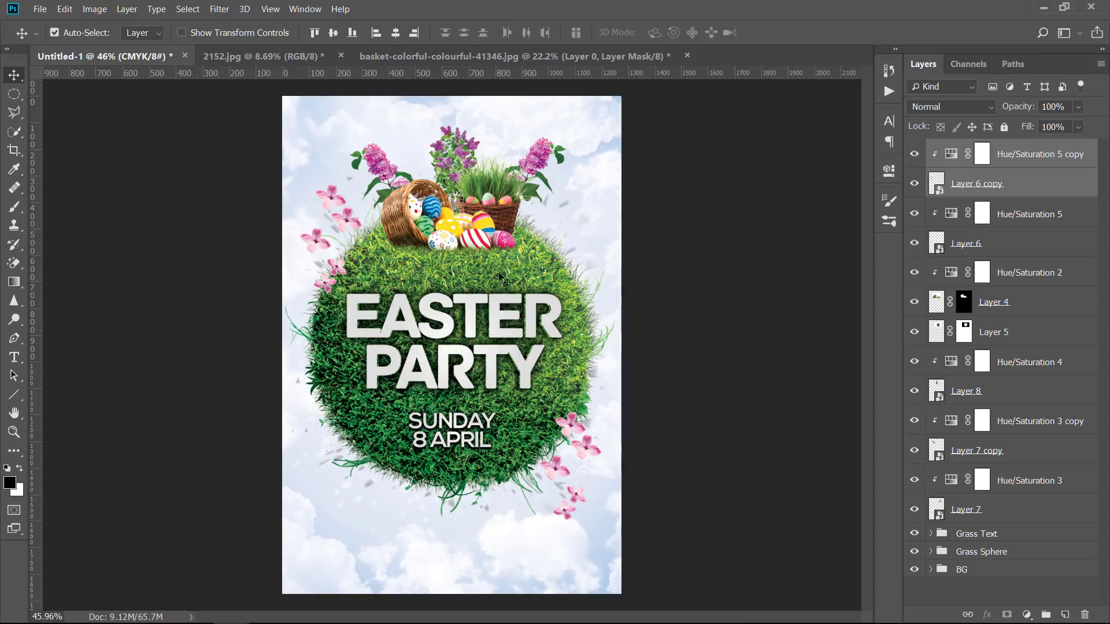
Group both loose flower layers with their adjustments as "Flowers" and place the group directly below the Grass Sphere group.
left_click(1047, 239, "shift")
left_click(1057, 158, "ctrl")
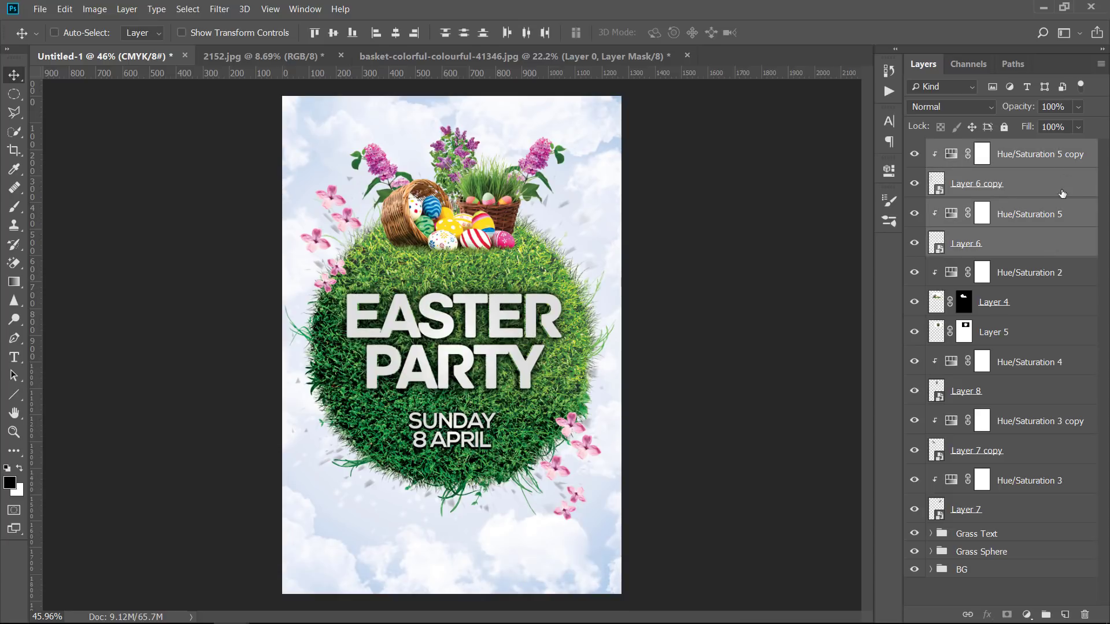
left_click_drag(918, 244, 918, 158)
left_click_drag(911, 239, 917, 249)
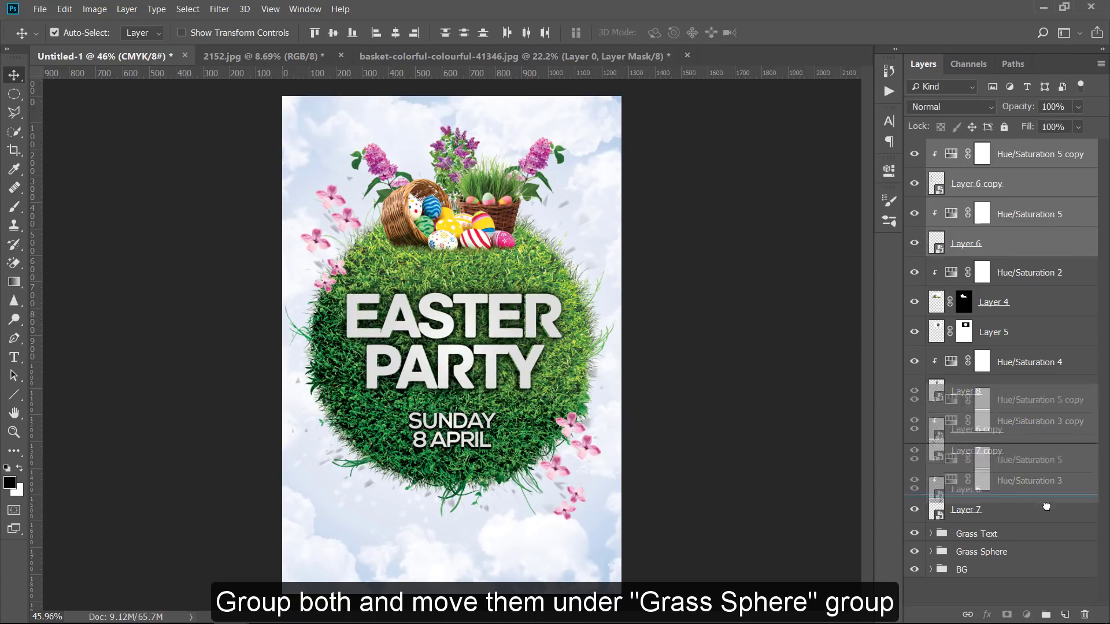
key("ctrl+g")
double_click(969, 154)
type("Flowera")
key("BackSpace")
type("s")
key("Return")
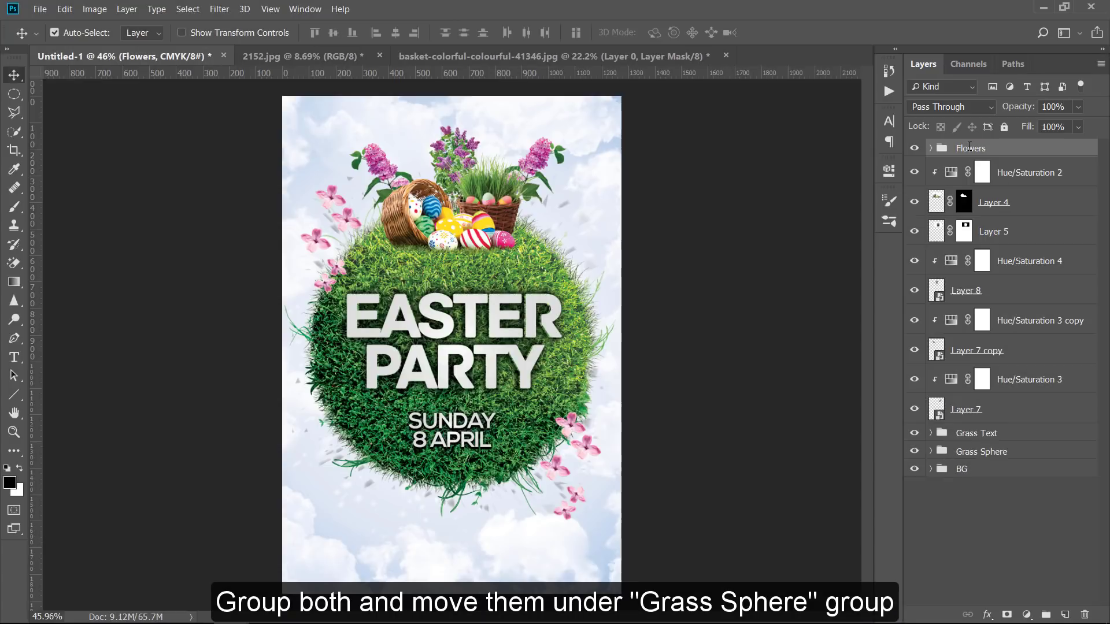
left_click_drag(1007, 151, 937, 453)
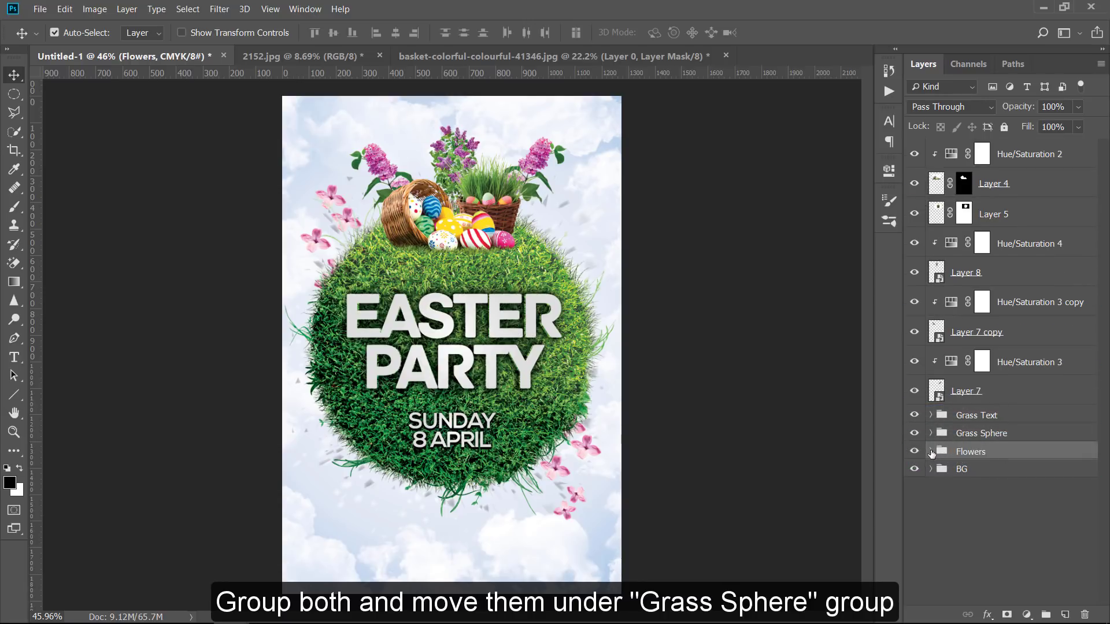
Group all ungrouped layers from Hue/Saturation 2 down to Layer 7 under the name "Main Elements".
left_click(1016, 391)
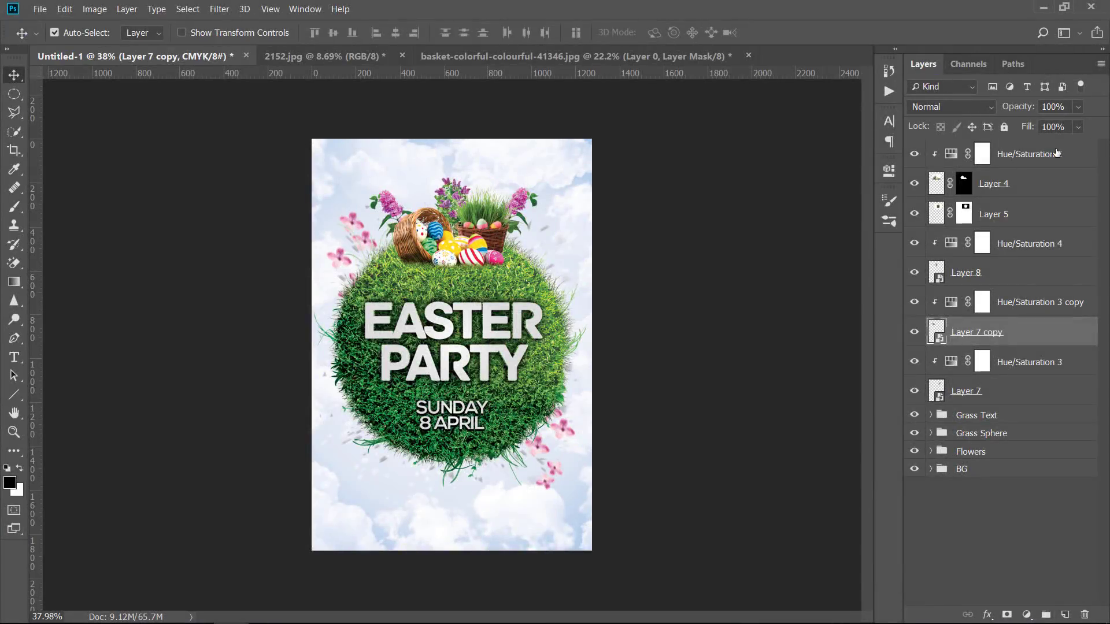
left_click(1055, 153)
left_click(1044, 393, "shift")
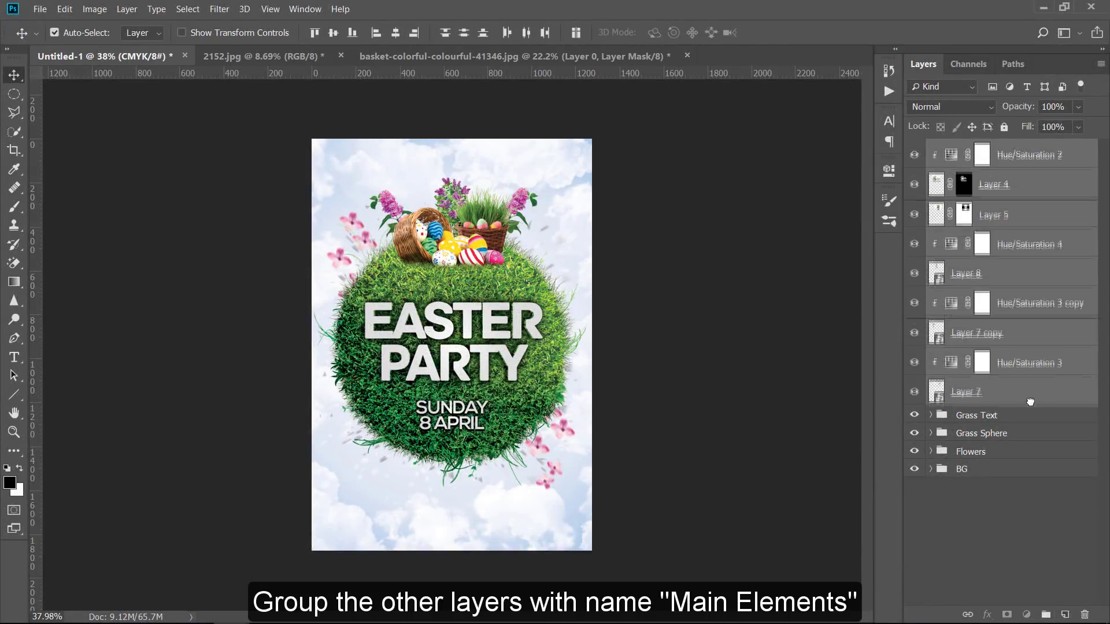
key("ctrl+g")
double_click(977, 149)
type("Main Elements")
key("Return")
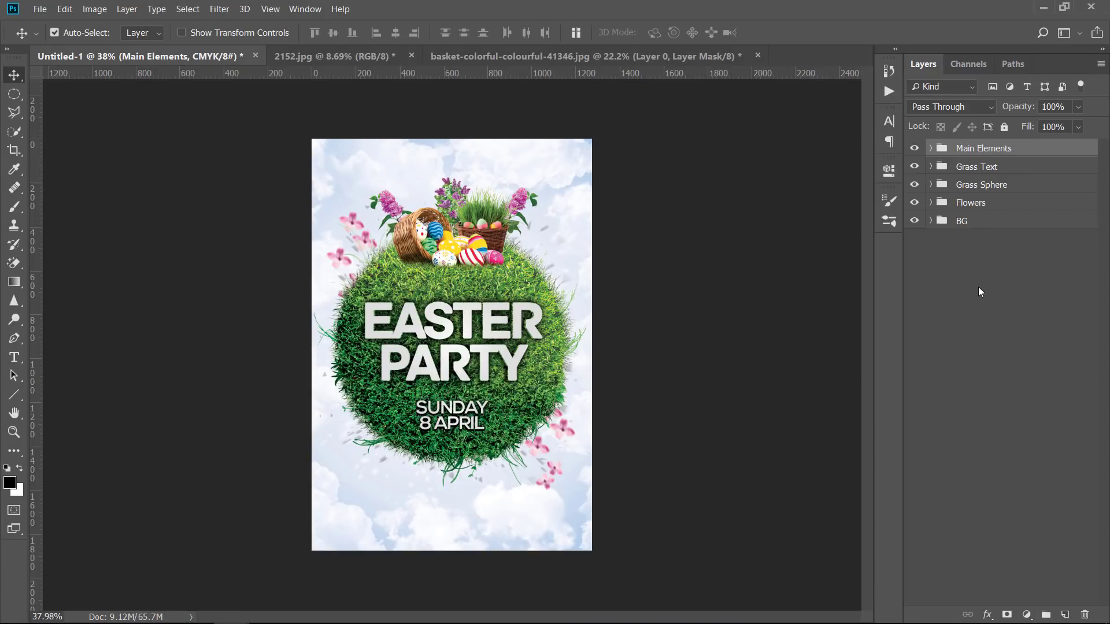
Place the butterfly image 8_1 from the png_pack_8_by_fluorald-dawzoqn folder as an embedded object, scaled down beside the grass basket's right side.
left_click(59, 7)
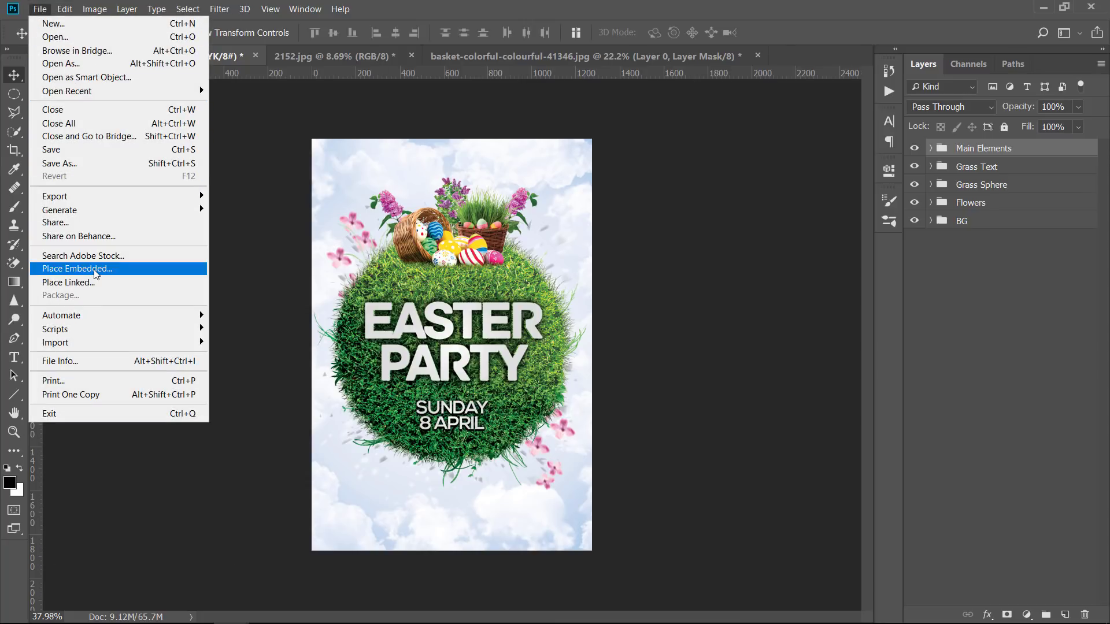
left_click(96, 274)
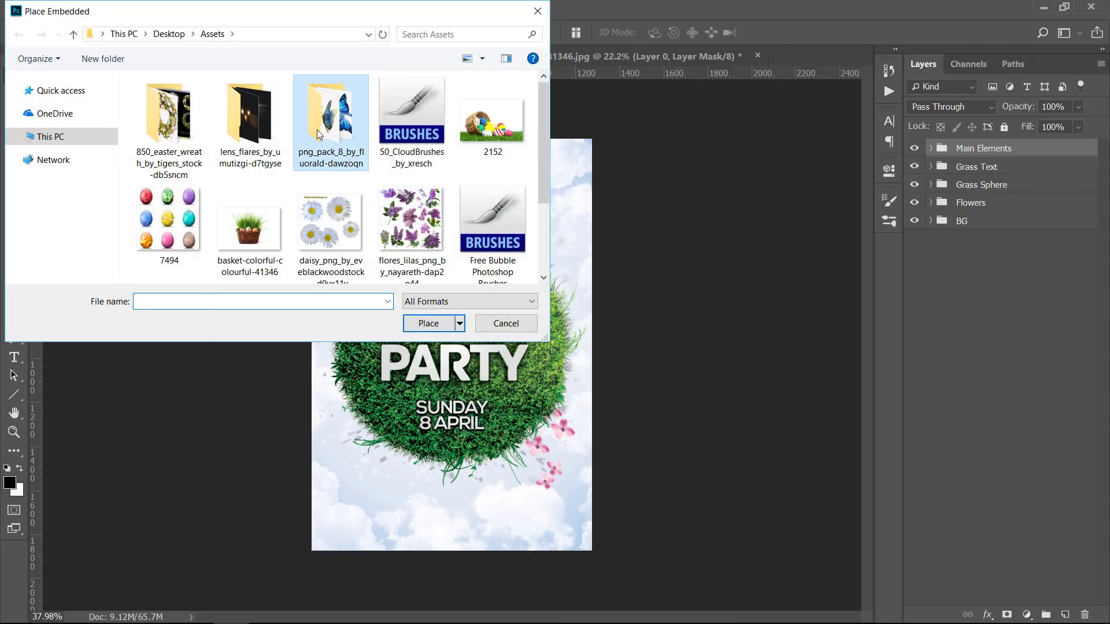
double_click(317, 129)
double_click(168, 110)
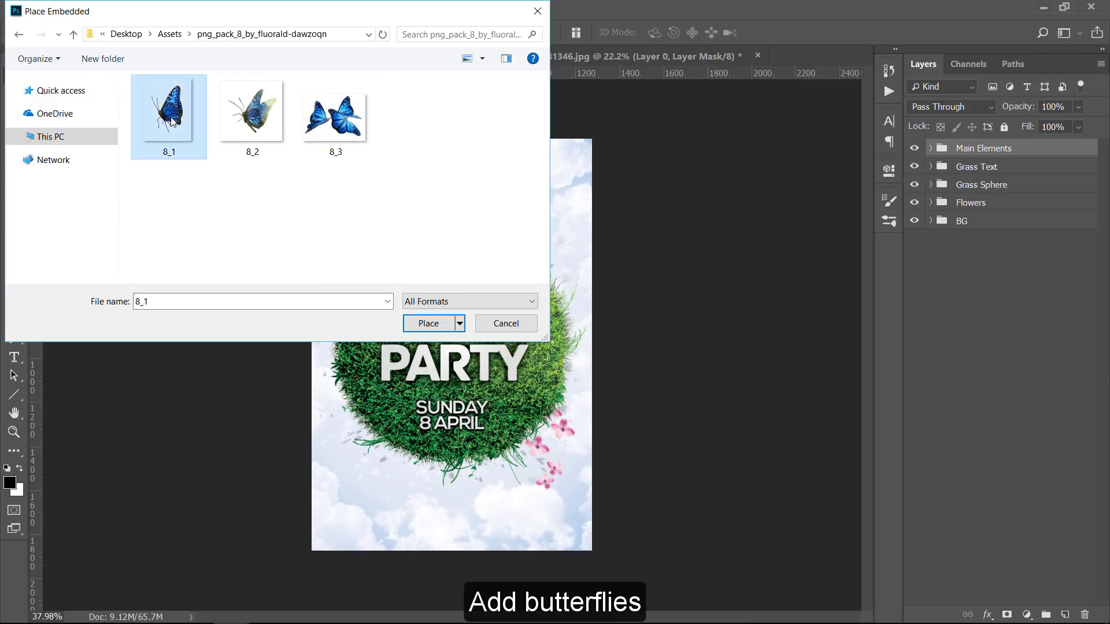
mouse_move(508, 266)
left_mouse_down()
mouse_move(473, 317)
mouse_move(514, 246)
left_mouse_up()
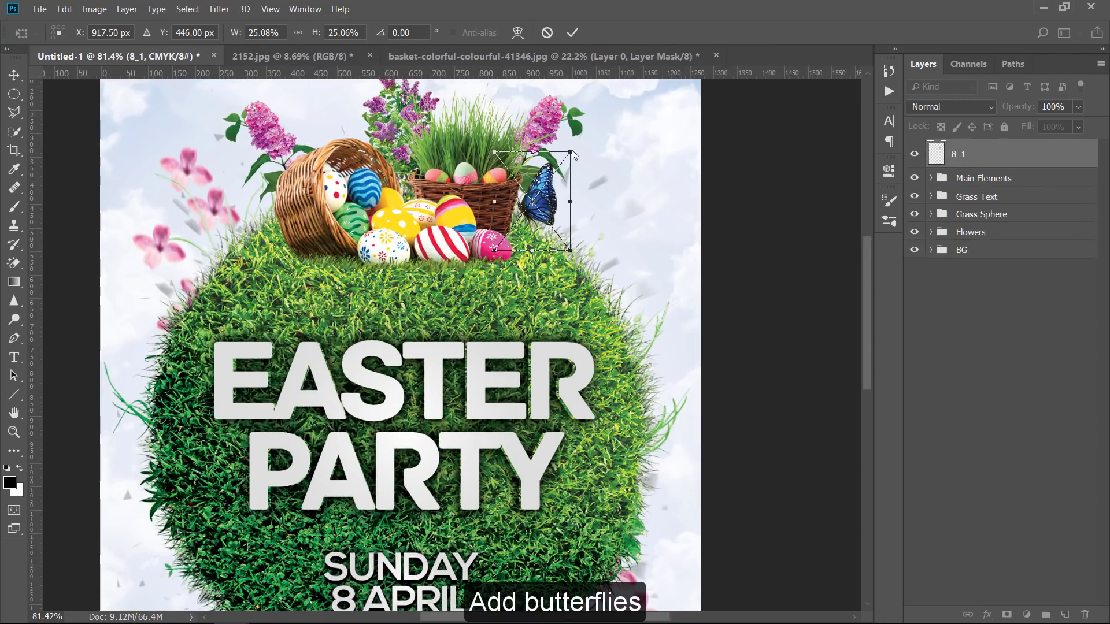
left_click_drag(516, 227, 562, 157)
key("Return")
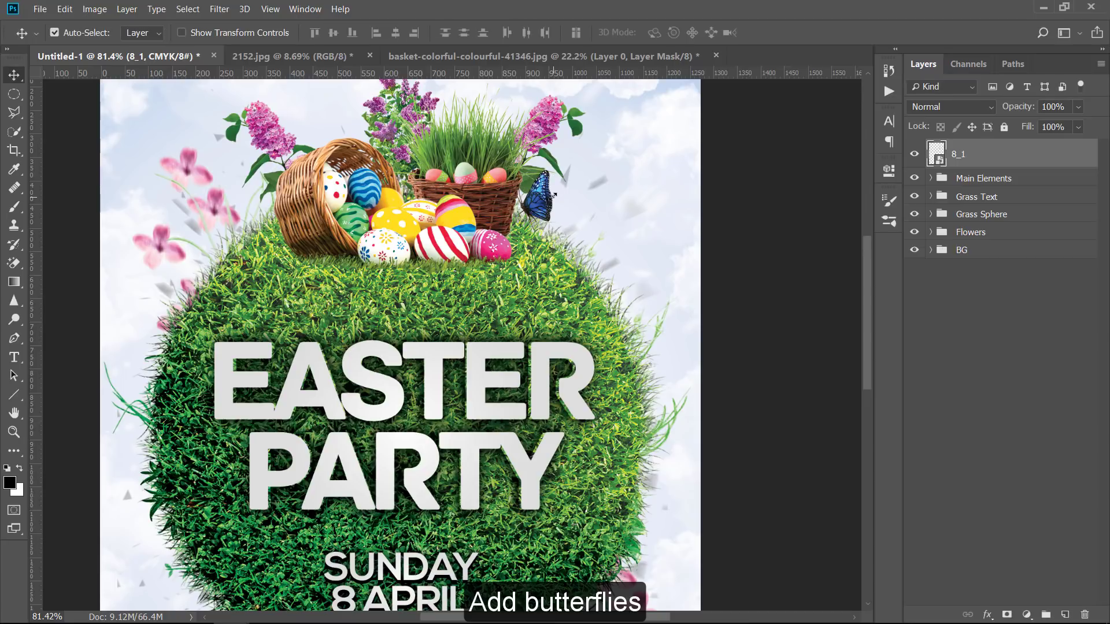
Duplicate the butterfly, flip the copy horizontally and place it at the outer tip of the left lilac stem.
key("ctrl+j")
left_click_drag(549, 200, 312, 108)
key("ctrl+t")
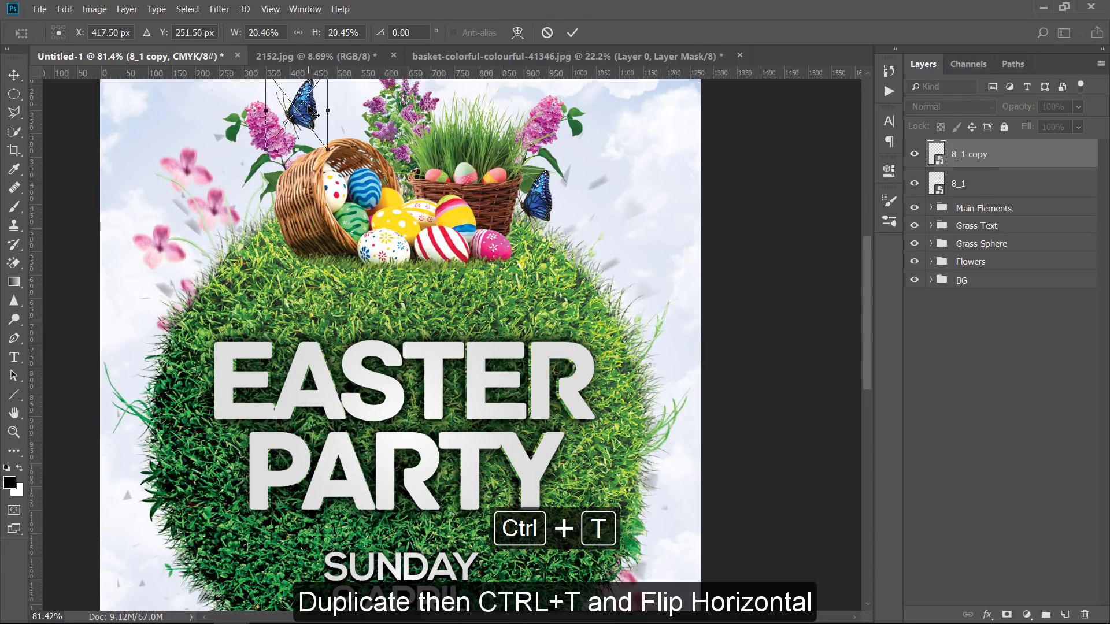
right_click(332, 160)
left_click(365, 273)
left_click_drag(327, 149, 228, 100)
key("Return")
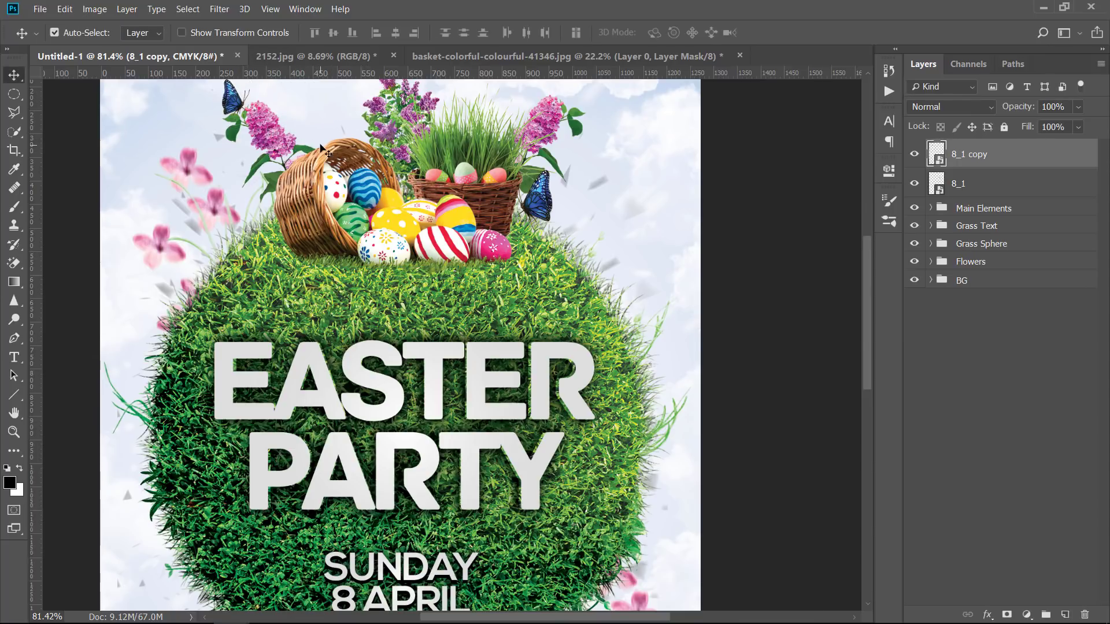
Place the butterfly pair image 8_3 as an embedded object, scaled down below the grass sphere's lower-left edge.
scroll(336, 196, "down", 3)
scroll(335, 196, "down", 2)
left_click(40, 9)
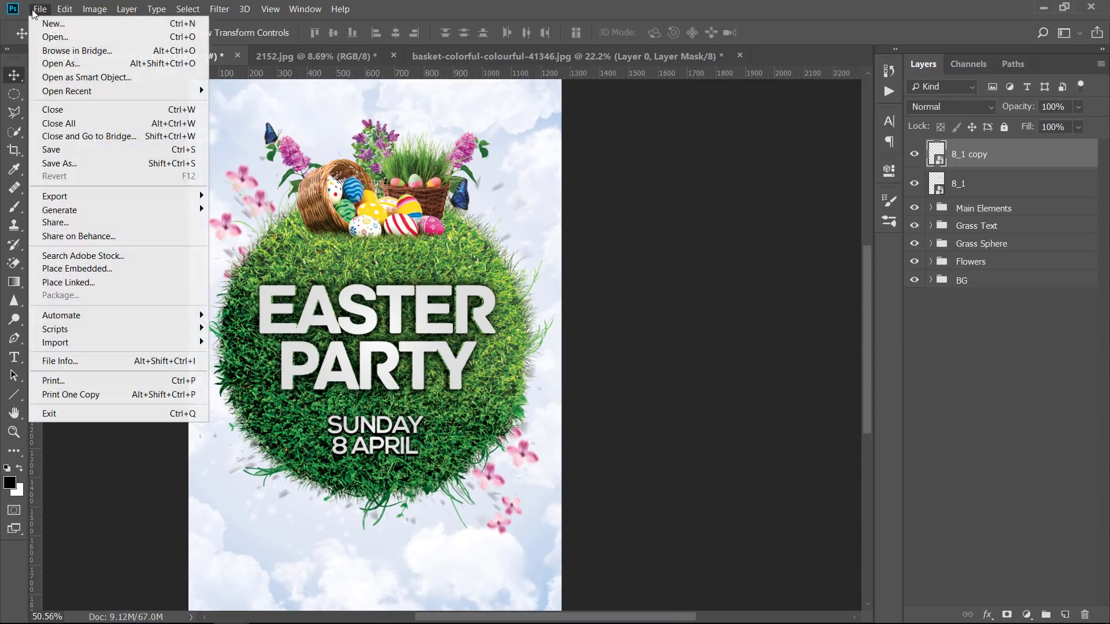
left_click(69, 269)
double_click(335, 113)
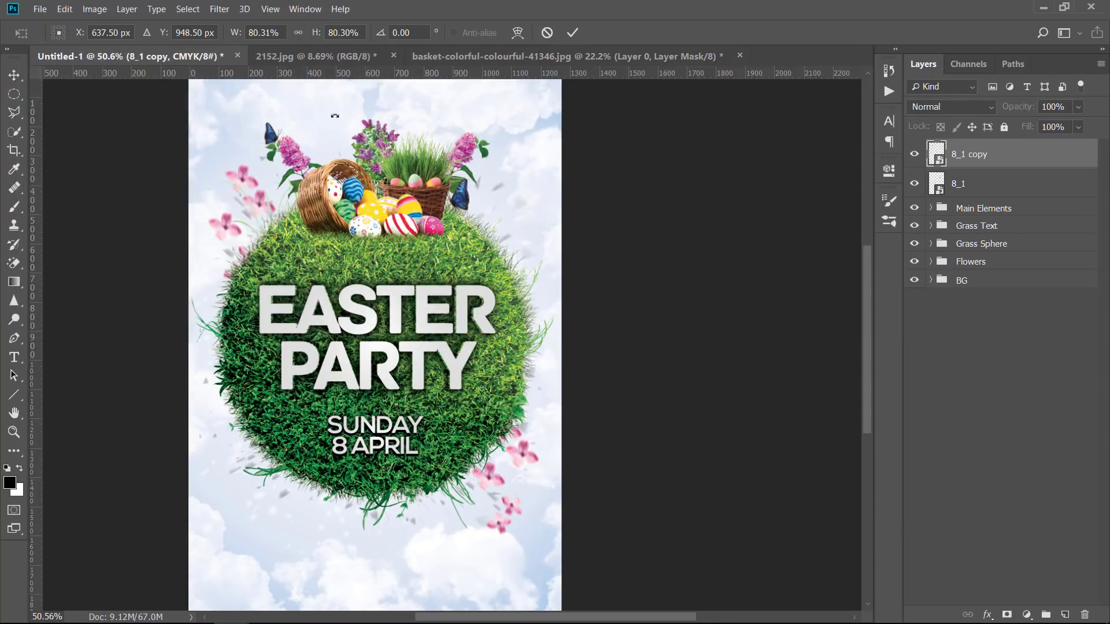
left_click_drag(561, 204, 447, 291)
left_click_drag(408, 358, 314, 532)
left_click_drag(352, 465, 323, 487)
Duplicate the butterfly pair, flip the copy horizontally, shrink it and place it above the grass basket.
left_click_drag(308, 514, 459, 123)
key("Return")
key("ctrl+j")
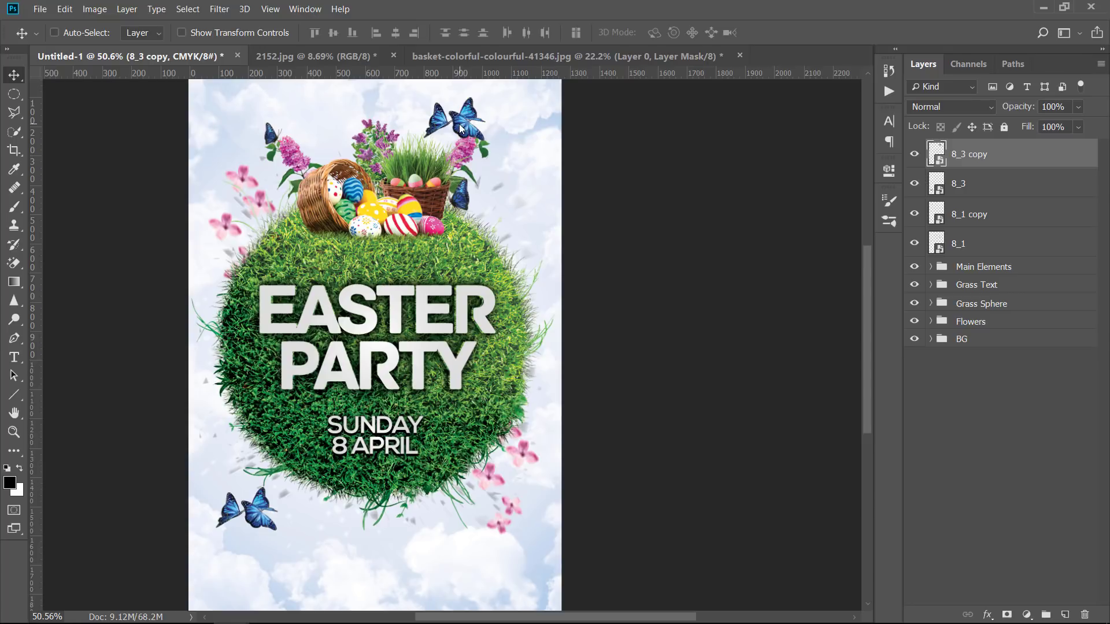
key("ctrl+t")
right_click(460, 123)
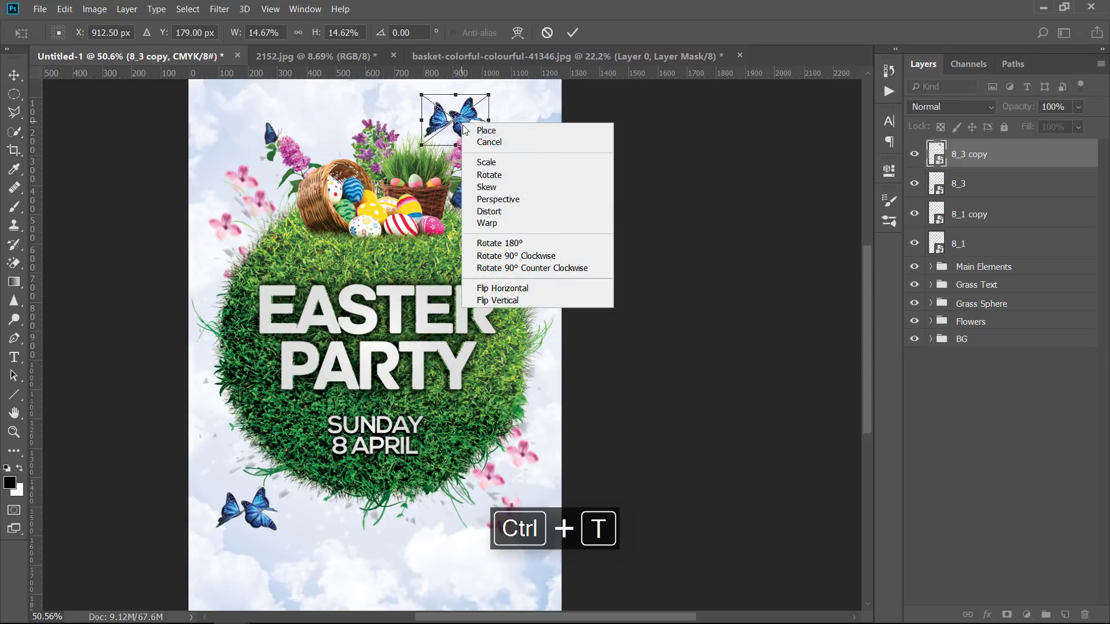
left_click(498, 289)
left_click_drag(488, 95, 478, 104)
left_click_drag(472, 112, 453, 123)
key("Return")
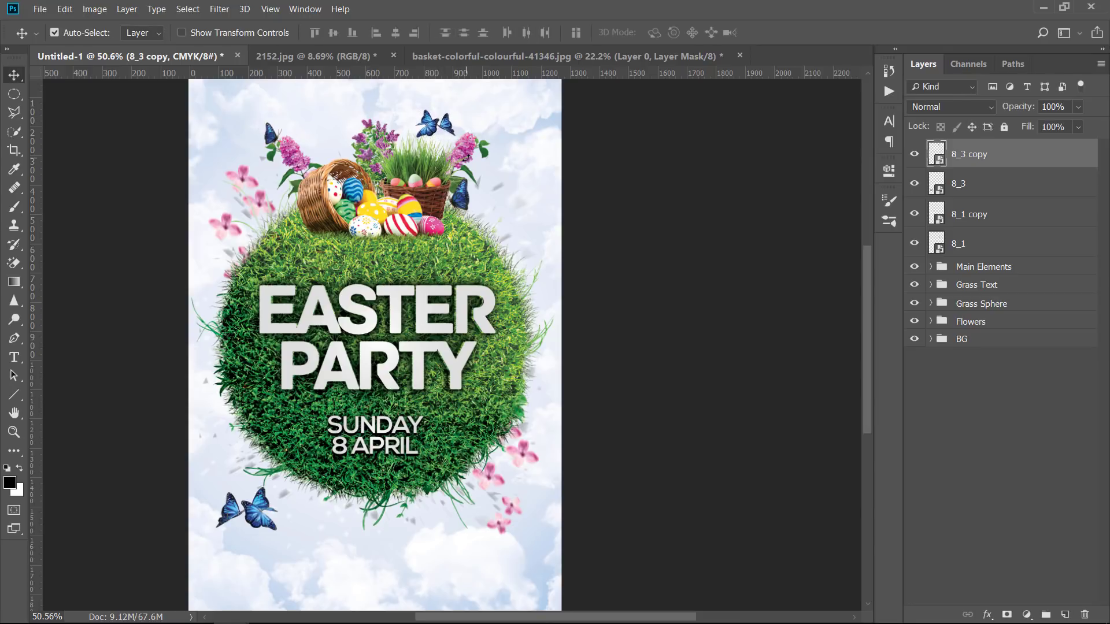
Move the four butterfly layers into the Main Elements group and check the group by toggling its visibility.
left_click(985, 243, "shift")
left_click_drag(990, 243, 989, 267)
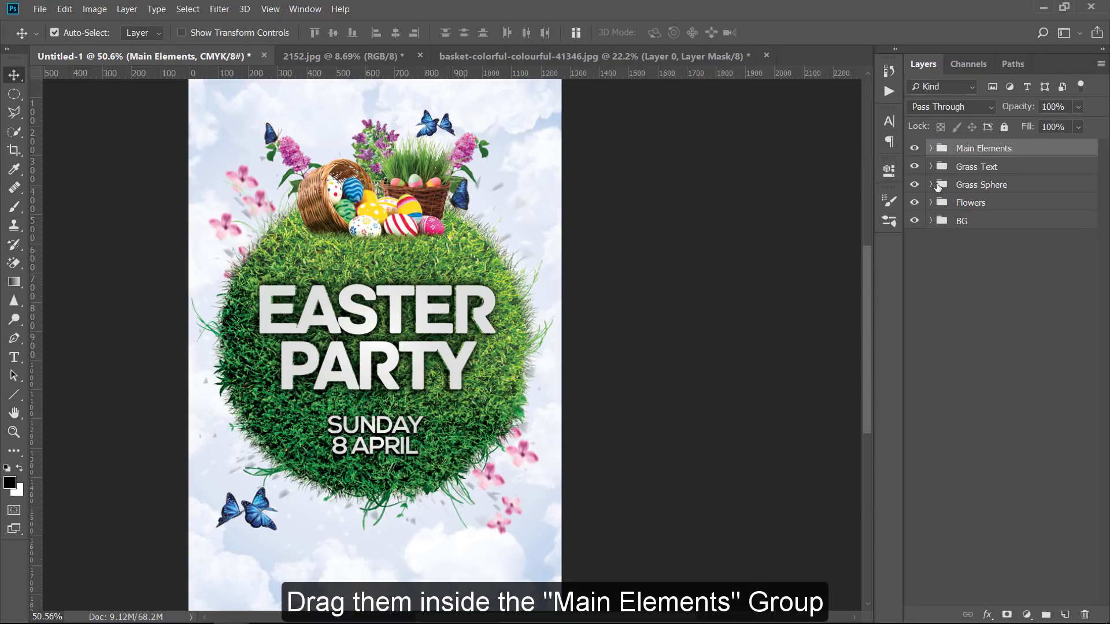
left_click(914, 149)
left_click(915, 149)
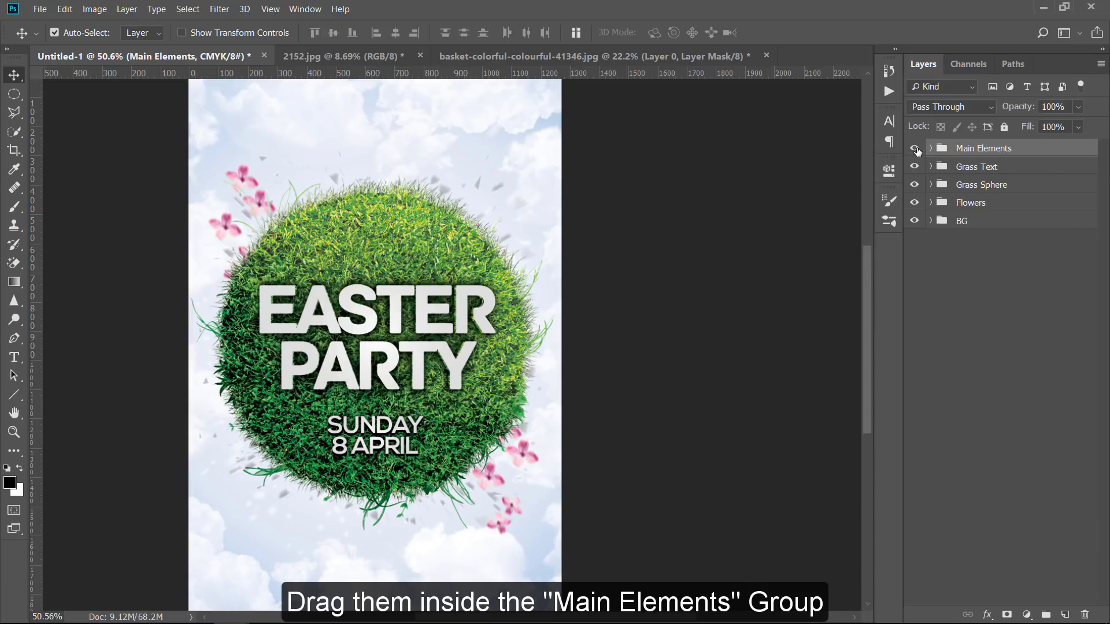
scroll(475, 313, "down", 1)
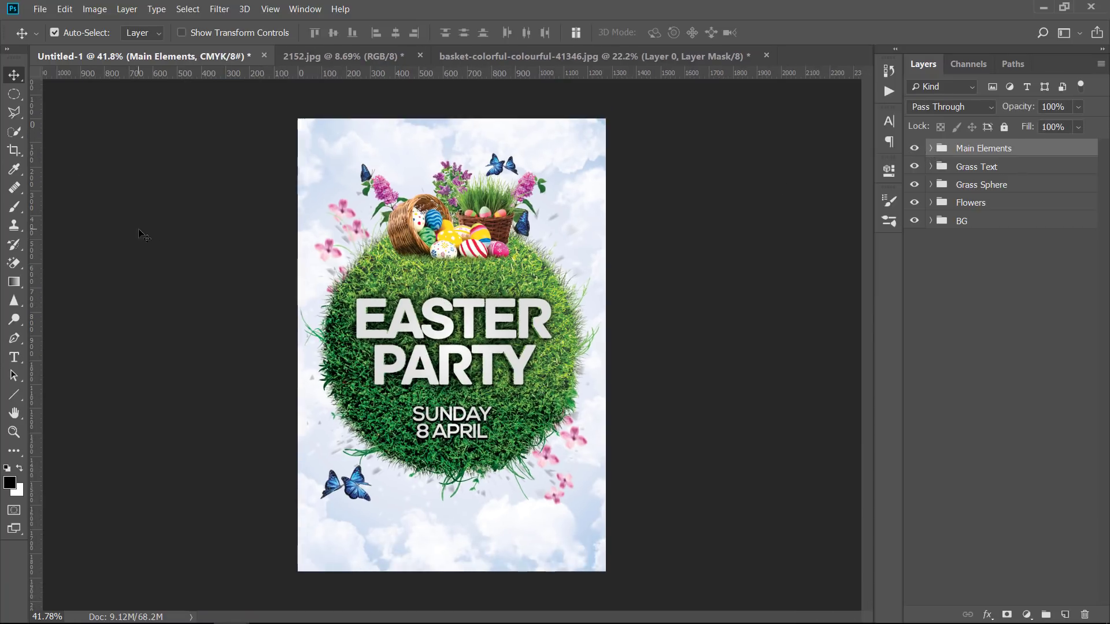
Place daisy_png_by_eveblackwoodstock-d9vx11v from the Assets folder as an embedded image on the flyer.
left_click(39, 9)
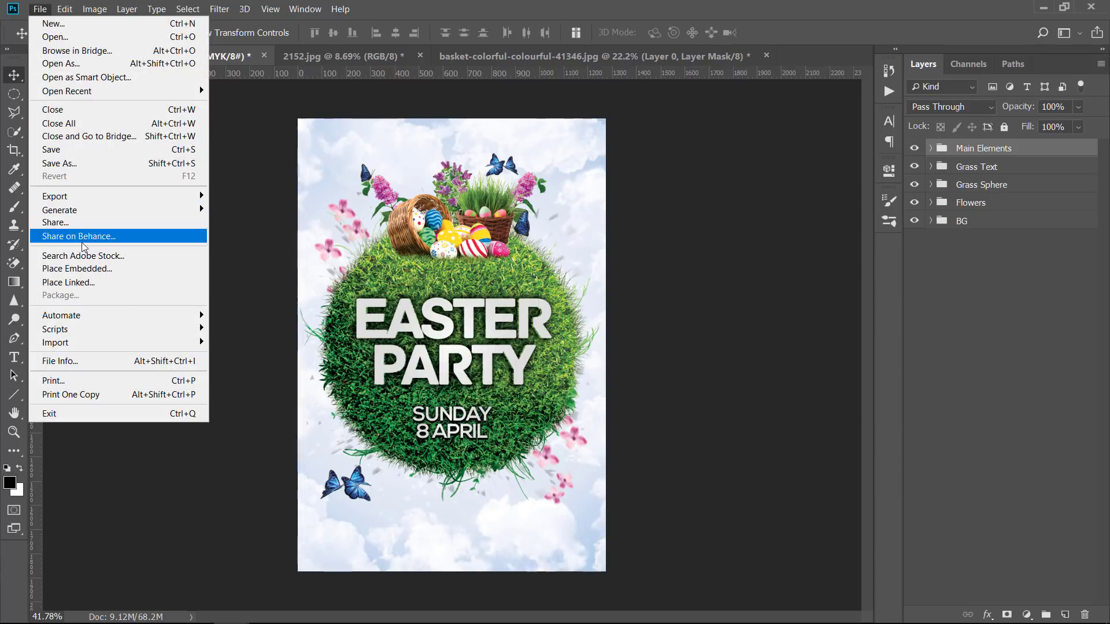
left_click(81, 269)
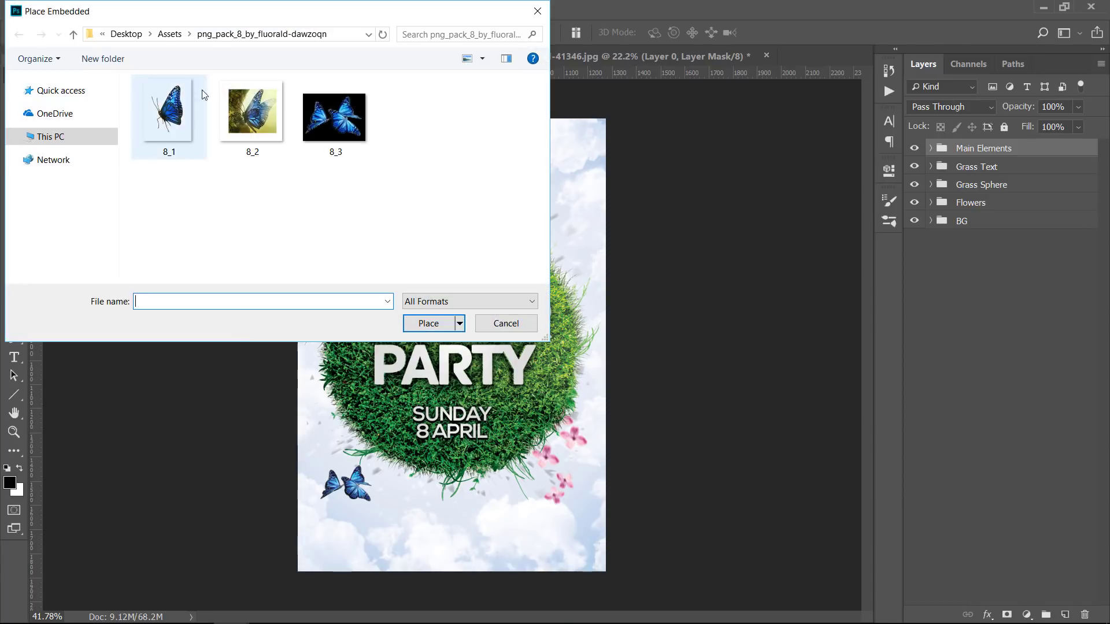
left_click(169, 33)
left_click(334, 233)
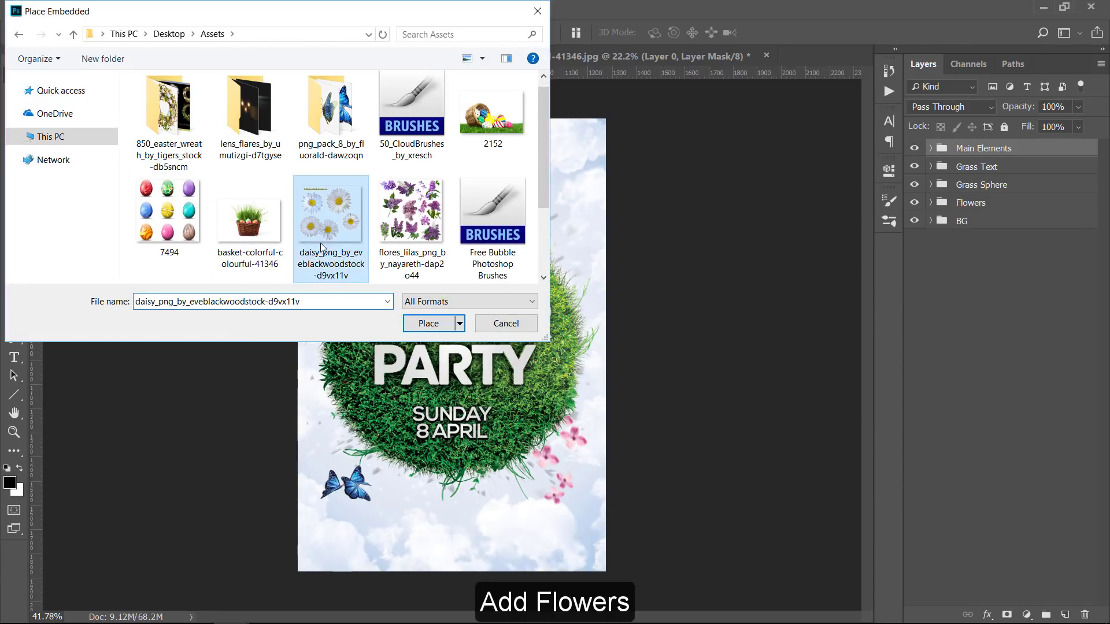
double_click(333, 233)
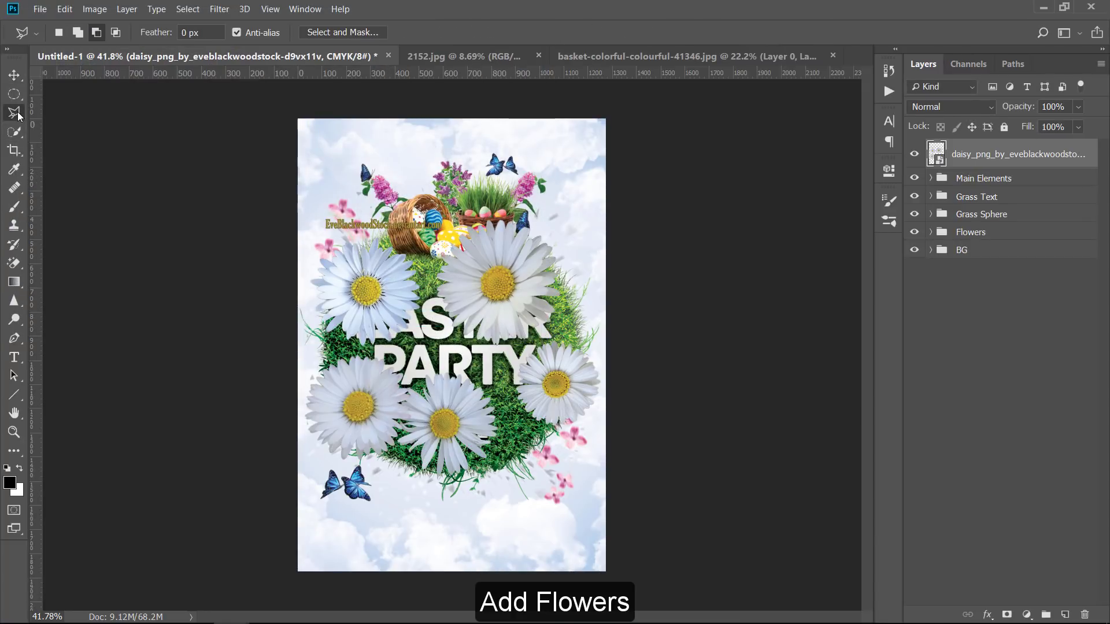
Outline the small daisy on the right with the Polygonal Lasso, copy it onto its own layer and reactivate the daisy image layer.
left_click(516, 429)
left_click(575, 429)
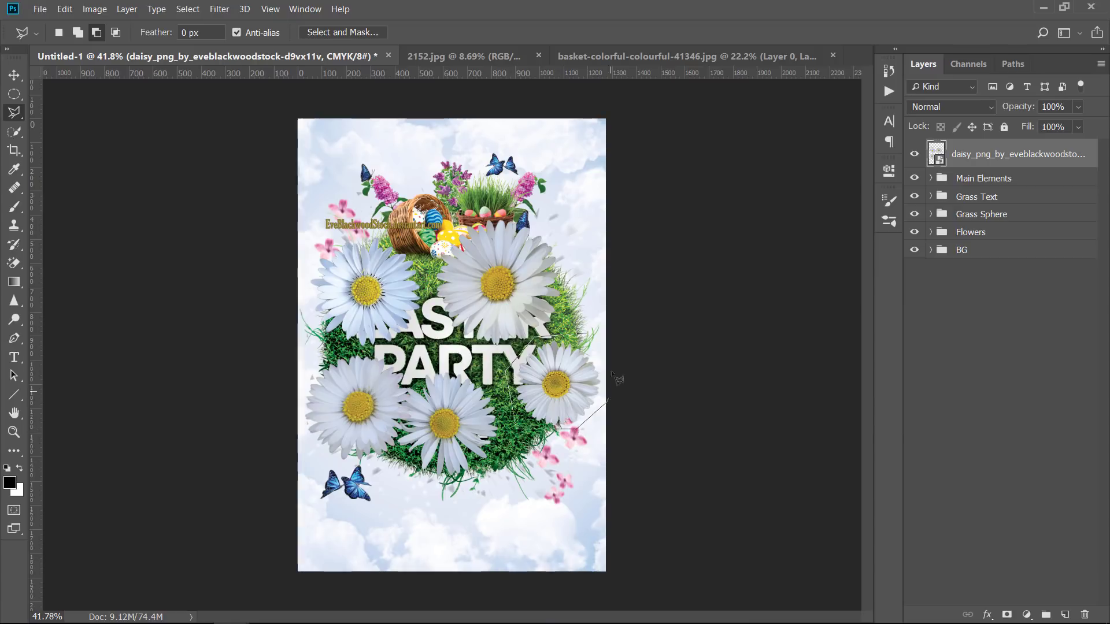
left_click(588, 334)
key("ctrl+j")
left_click(975, 180)
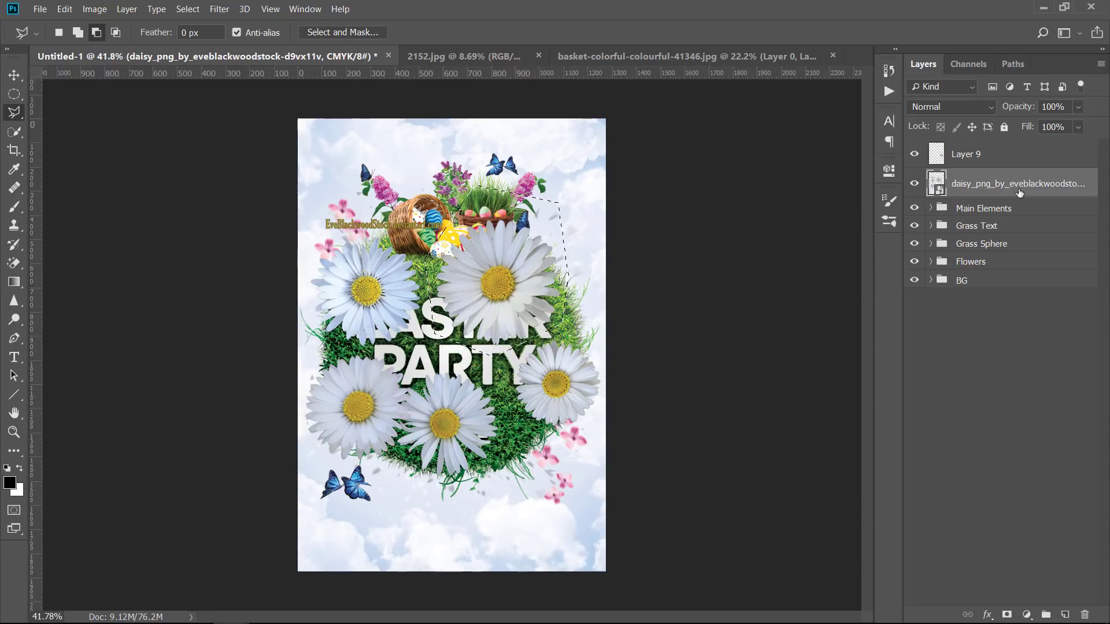
Copy the outlined large daisy onto its own layer and delete the placed daisy image layer.
key("ctrl+j")
left_click(1017, 213)
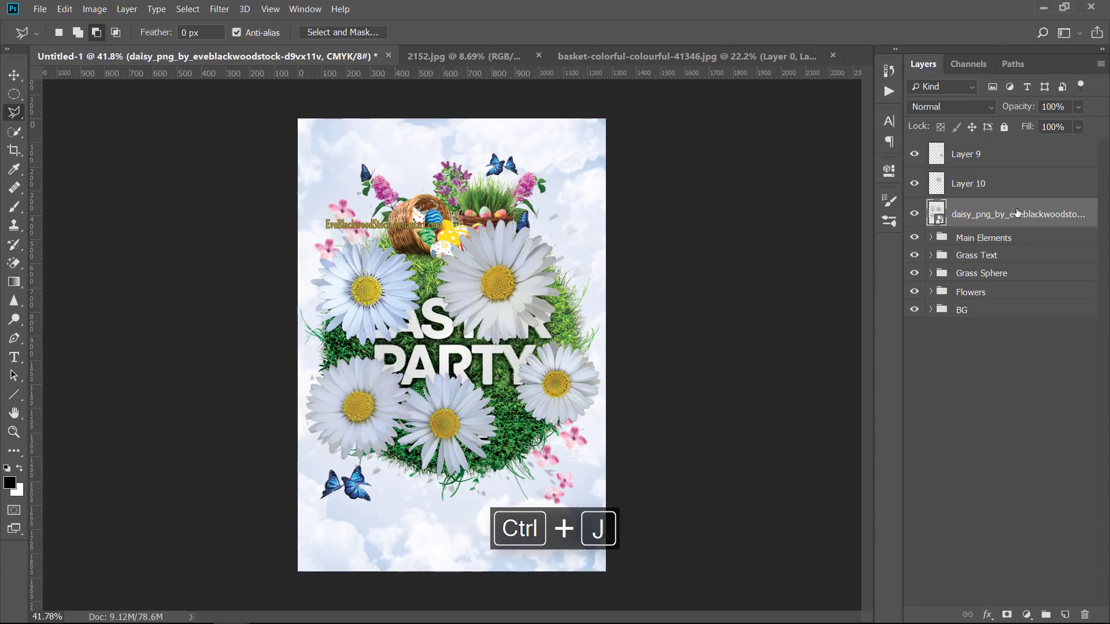
key("Delete")
left_click(1007, 170)
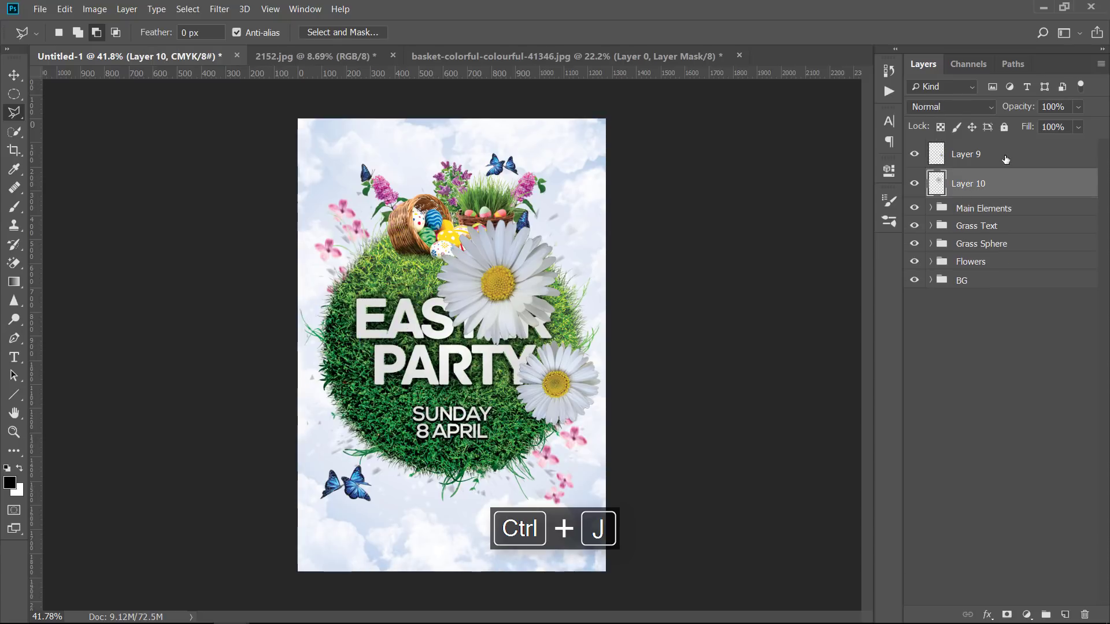
Convert both extracted daisy layers, Layer 10 and Layer 9, to smart objects.
right_click(1011, 182)
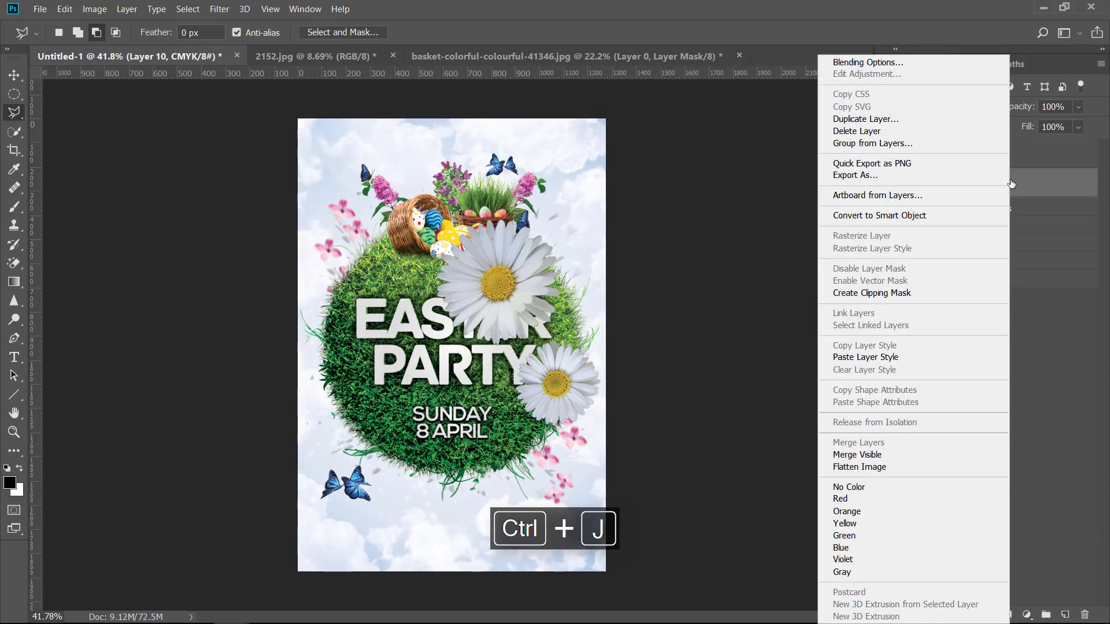
left_click(983, 214)
right_click(998, 158)
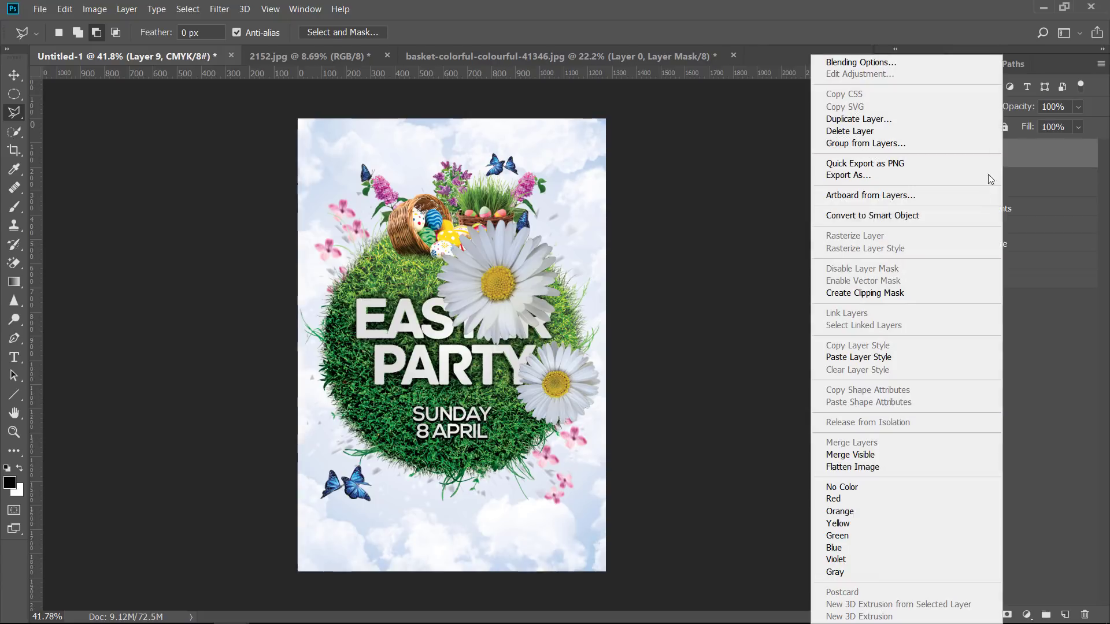
left_click(934, 215)
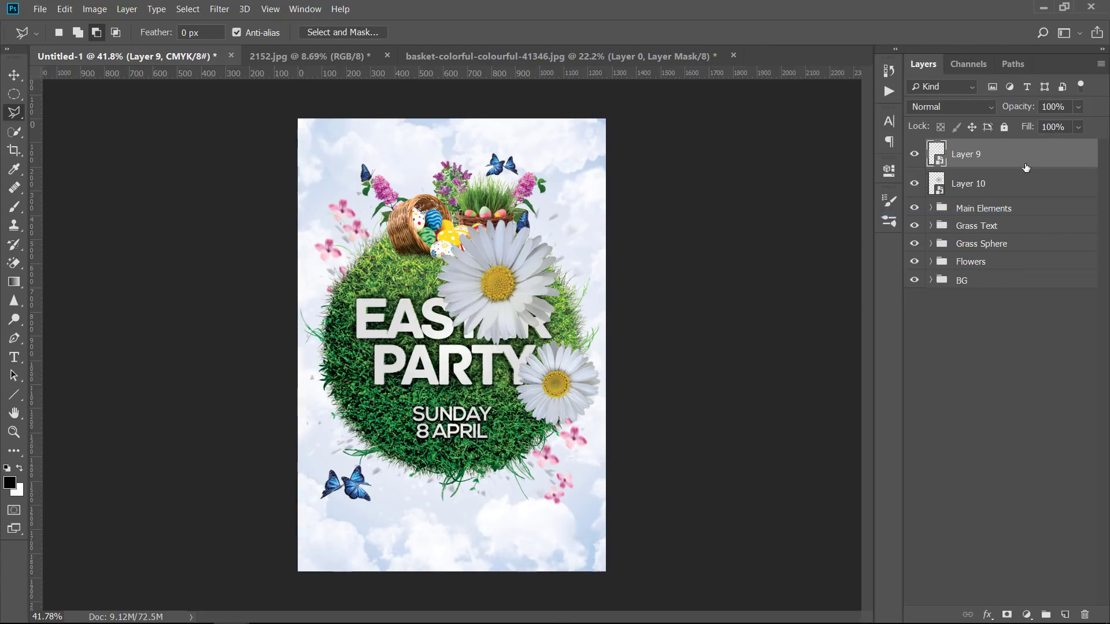
Shrink the Layer 9 daisy and position it just below the Y of PARTY.
key("ctrl+t")
left_click_drag(600, 342, 544, 396)
scroll(563, 386, "up", 4)
key("Return")
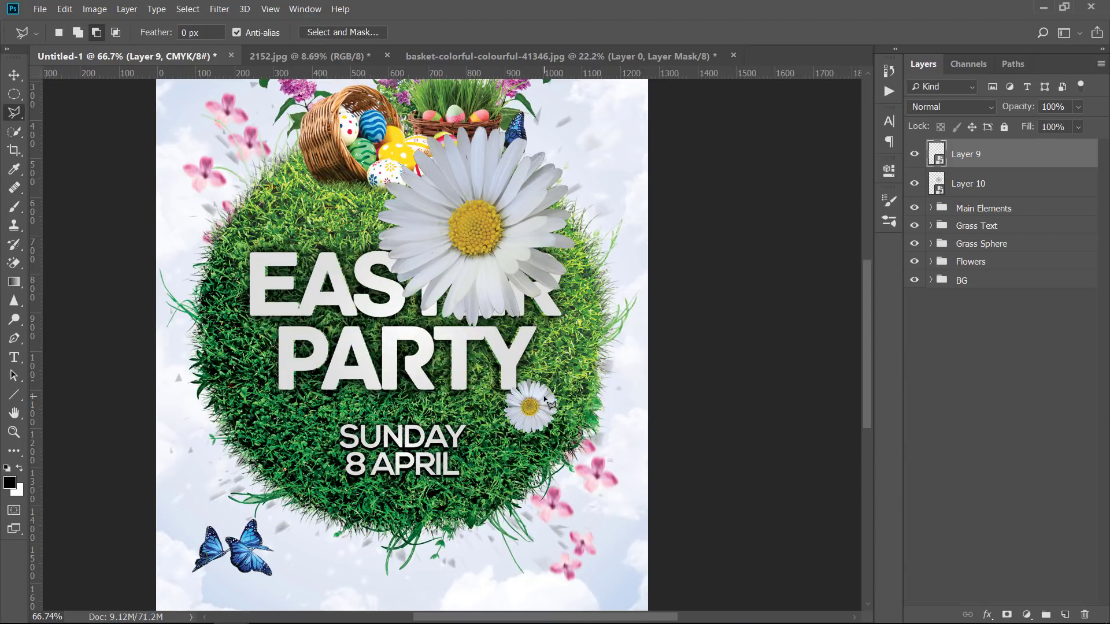
Duplicate the shrunken daisy and place the copy level with it, below the P of PARTY.
key("ctrl+j")
scroll(191, 321, "left", 3)
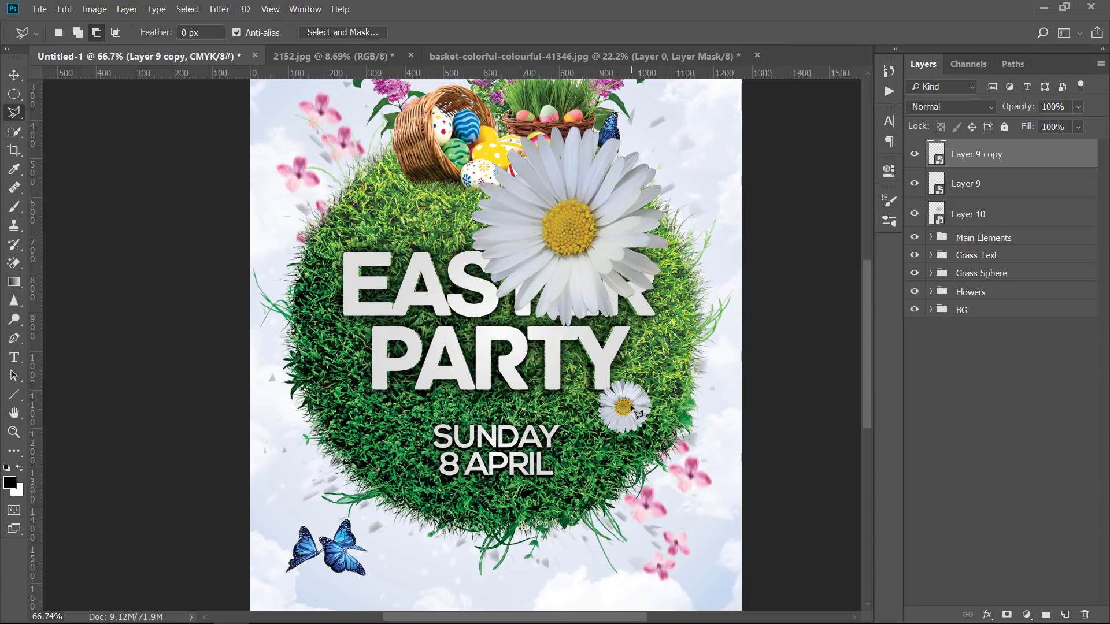
left_click(14, 78)
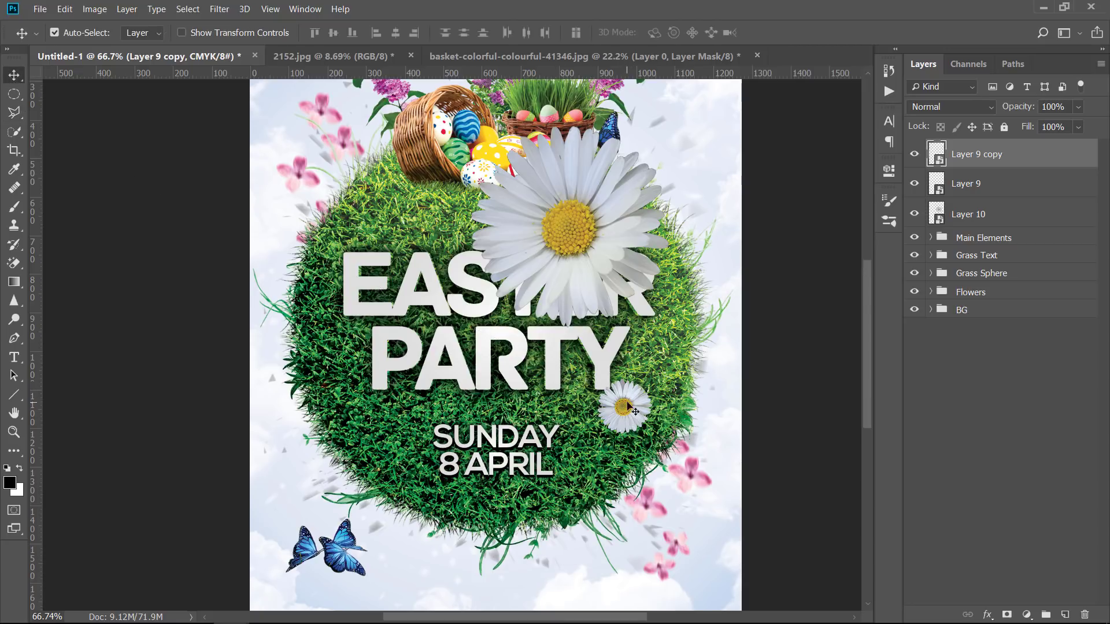
left_click_drag(453, 408, 369, 409)
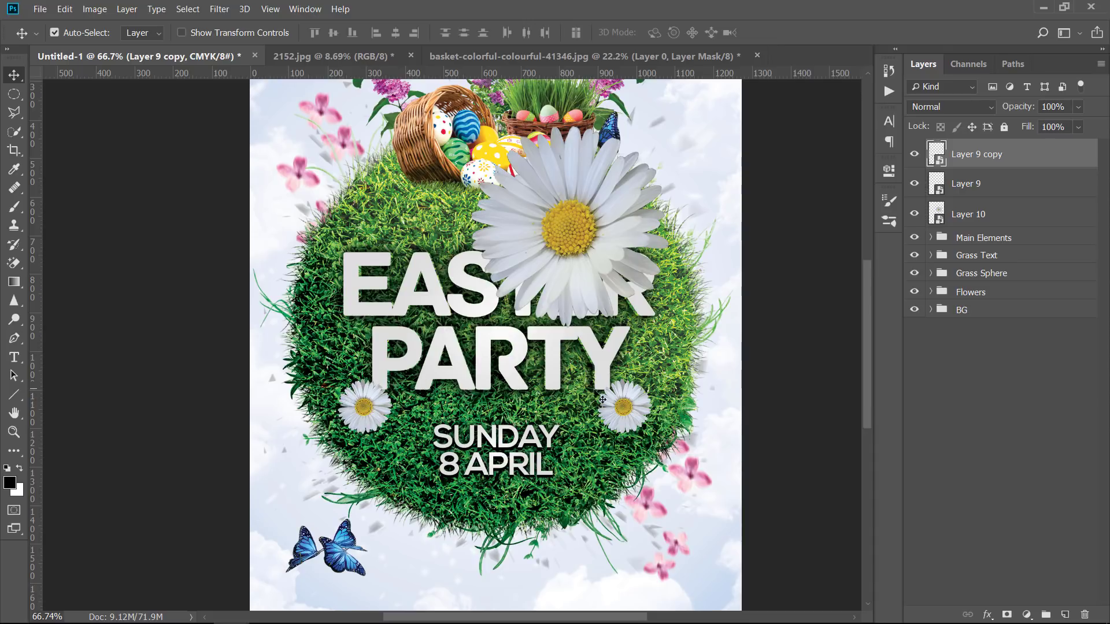
Duplicate the Layer 9 copy daisy once more, and move Layer 9 copy and Layer 9 below the Grass Text group.
left_click(1015, 179, "shift")
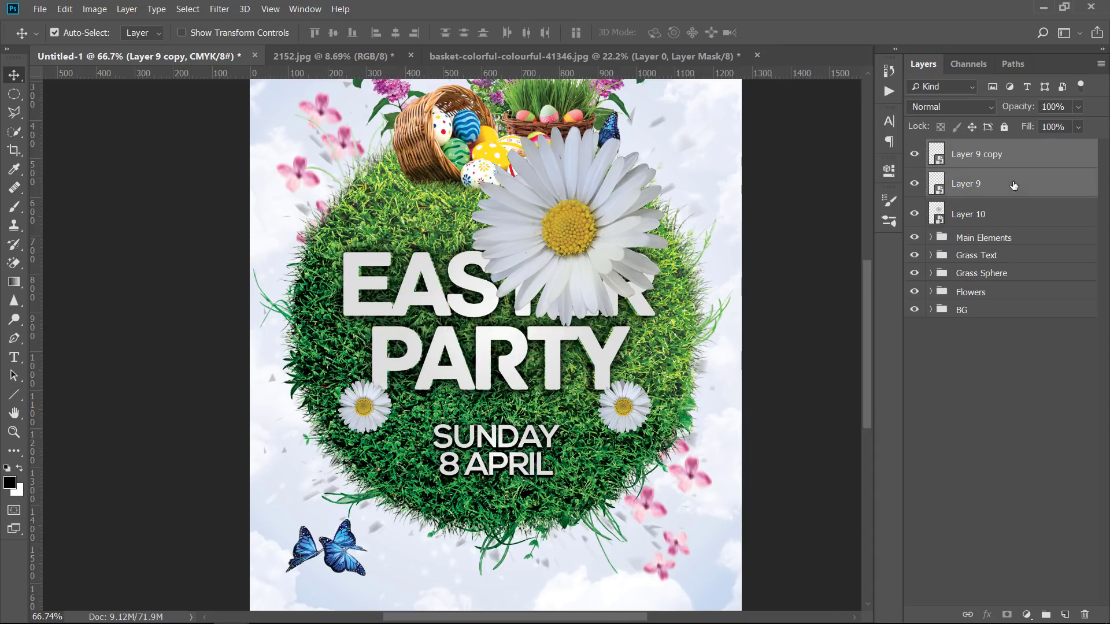
left_click(1022, 154)
key("ctrl+j")
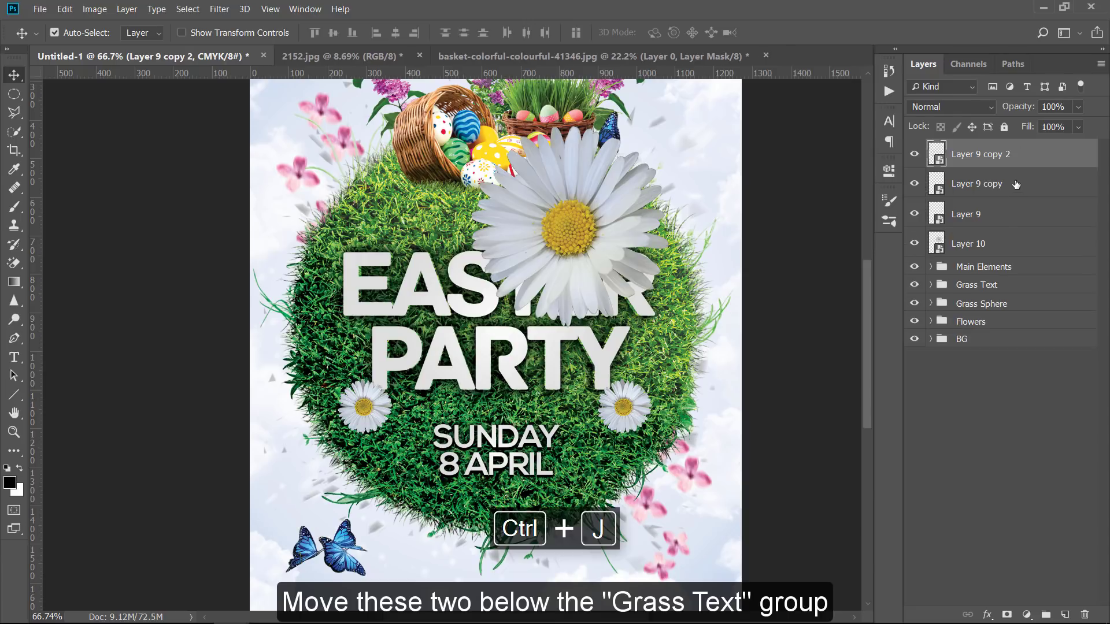
left_click(1015, 184, "ctrl")
left_click(1016, 212, "ctrl")
left_click(1023, 158, "ctrl")
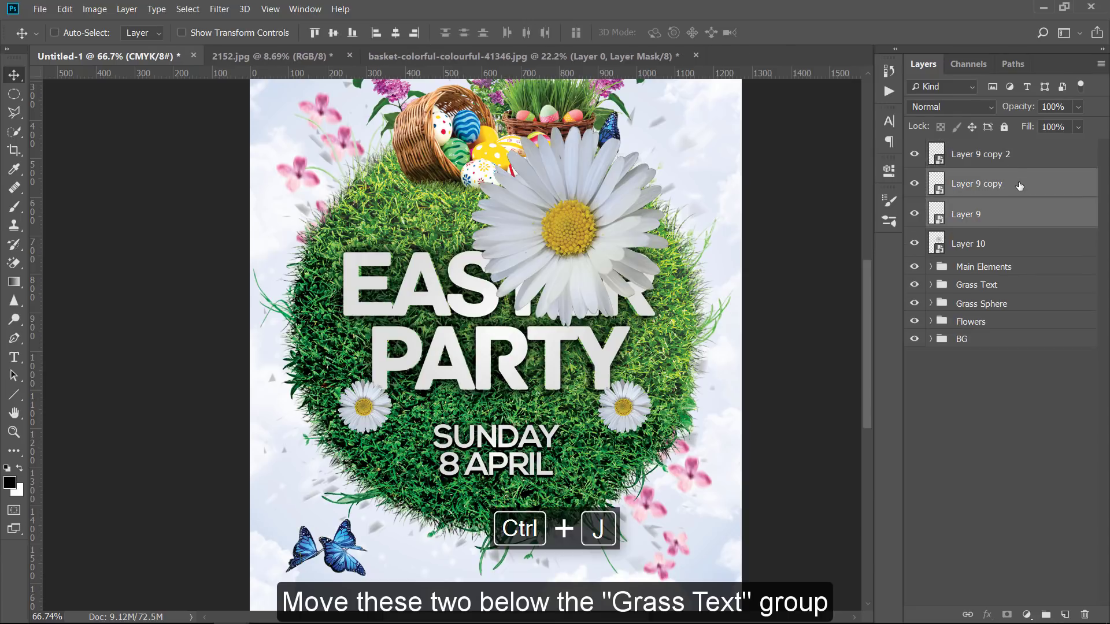
left_click_drag(1024, 184, 1016, 293)
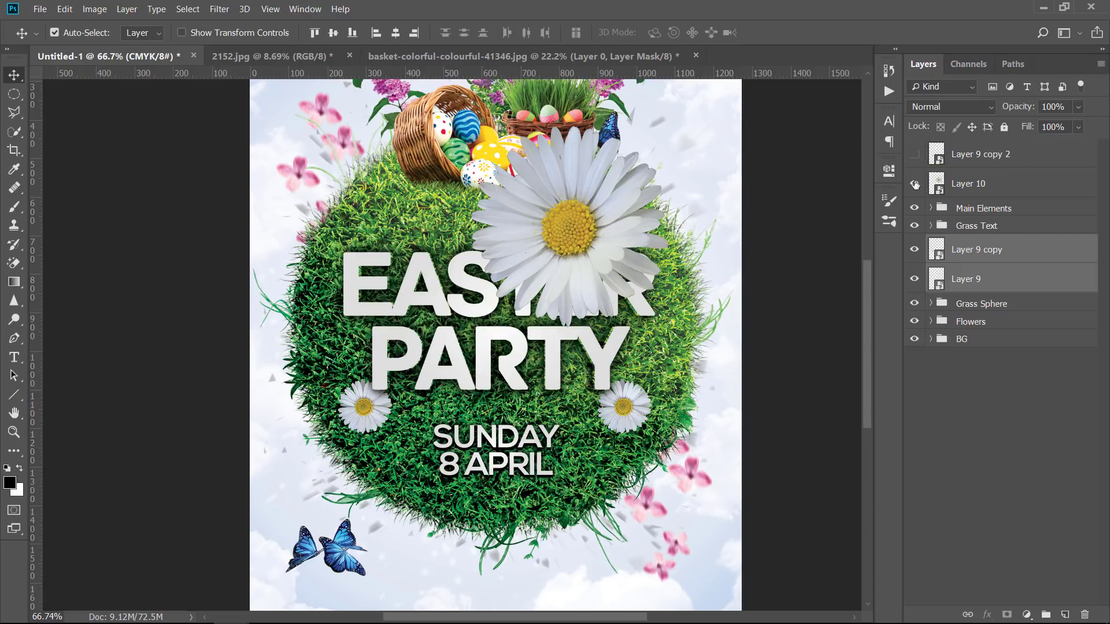
Move the new daisy copy above the word EASTER and check it by toggling its layer's visibility.
left_click_drag(369, 421, 424, 232)
left_click_drag(915, 158, 915, 185)
left_click(914, 153)
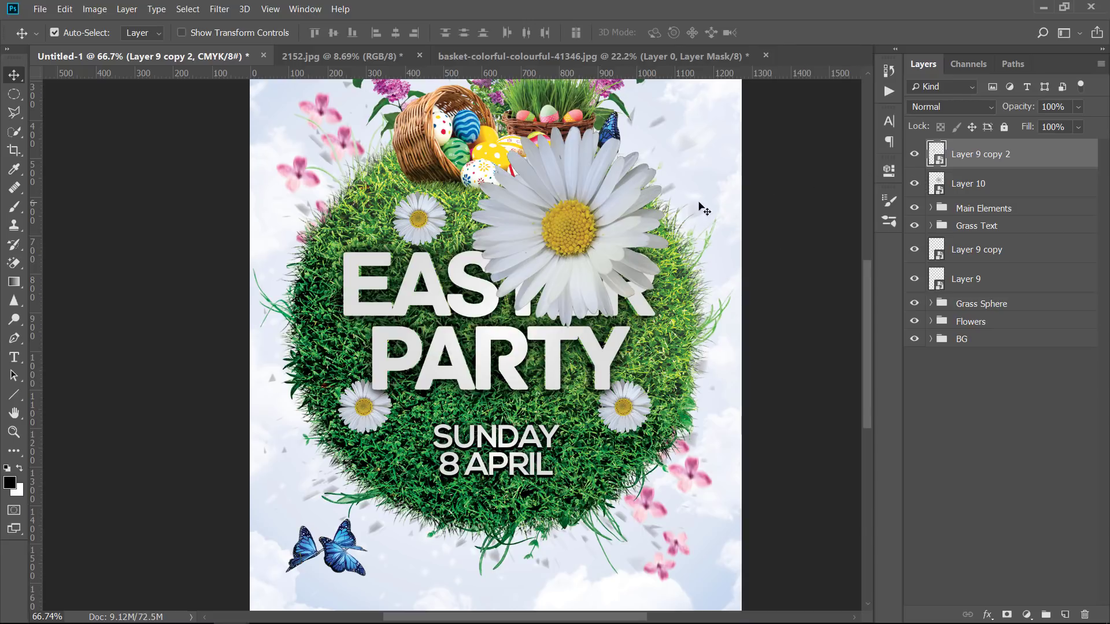
Shrink the Layer 9 copy 2 daisy and place it over the white egg beside the tipped basket.
key("ctrl+t")
scroll(462, 197, "up", 3)
key("Return")
left_click_drag(384, 243, 501, 173)
Shrink the large Layer 10 daisy and place it in front of the eggs between the two baskets.
left_click(720, 245)
key("ctrl+t")
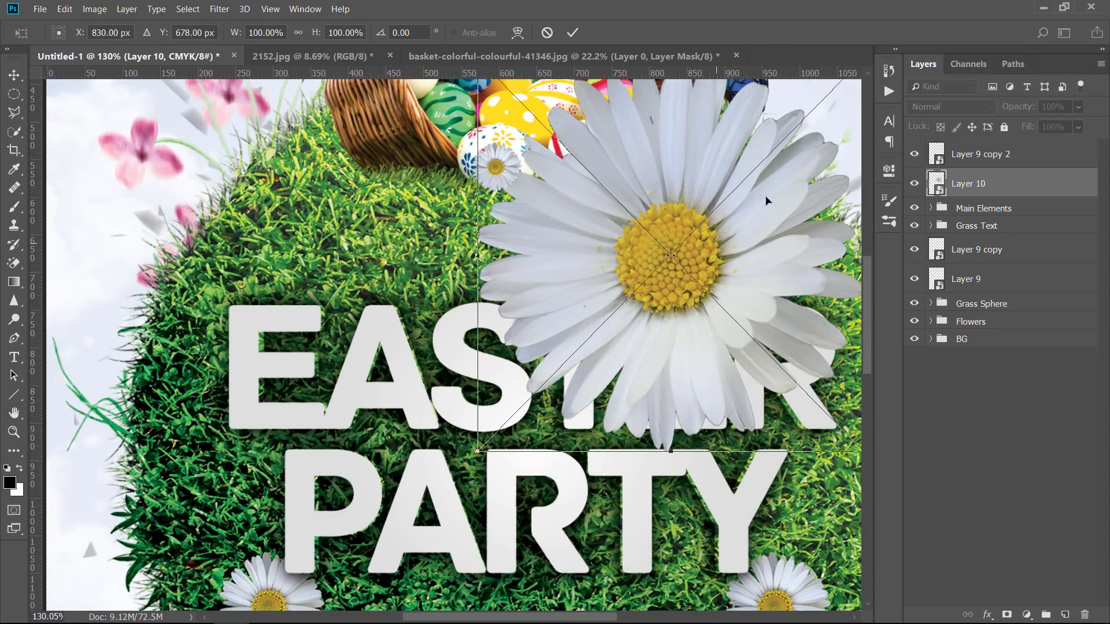
left_click_drag(477, 452, 628, 299)
key("Return")
left_click_drag(668, 251, 570, 168)
Duplicate the small daisy on the white egg and place the copy on the other side of the central daisy.
left_click(494, 170)
key("ctrl+j")
left_click_drag(495, 172, 647, 178)
key("ctrl+t")
key("Return")
Select the three daisies by the eggs and narrow their upper edge slightly with a Perspective transform.
left_click(1019, 217, "shift")
key("ctrl+t")
right_click(633, 164)
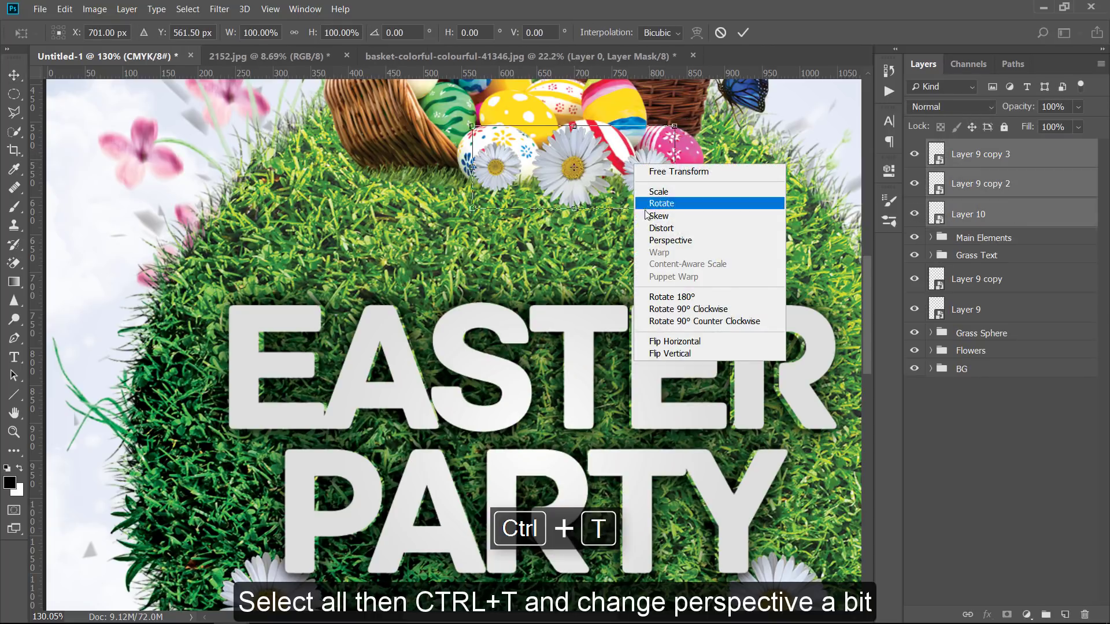
left_click(659, 240)
left_click_drag(670, 126, 669, 127)
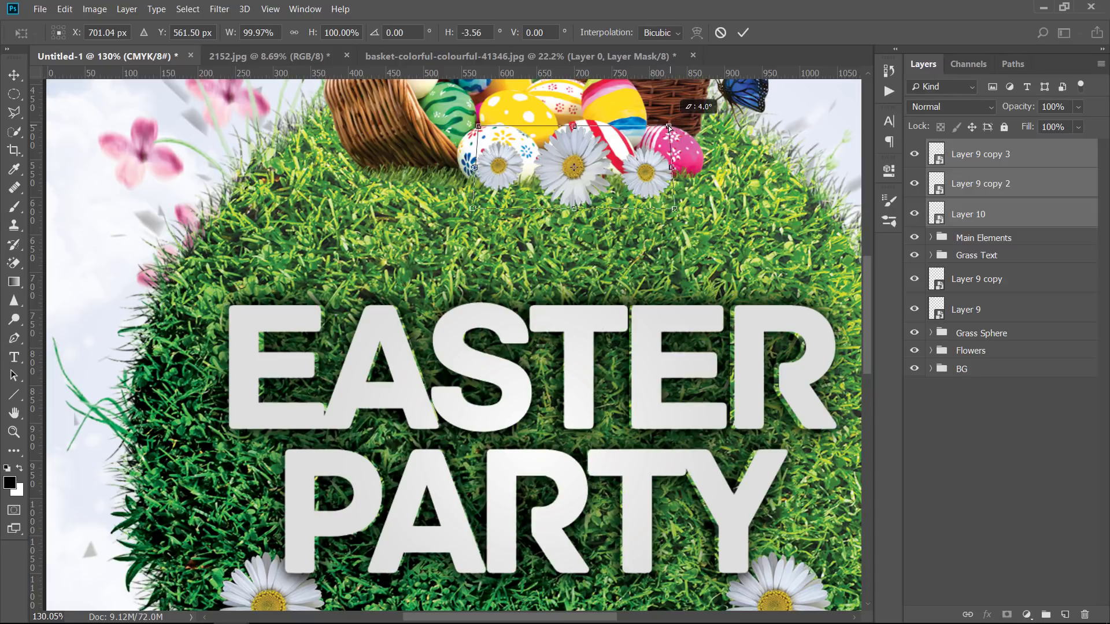
key("Return")
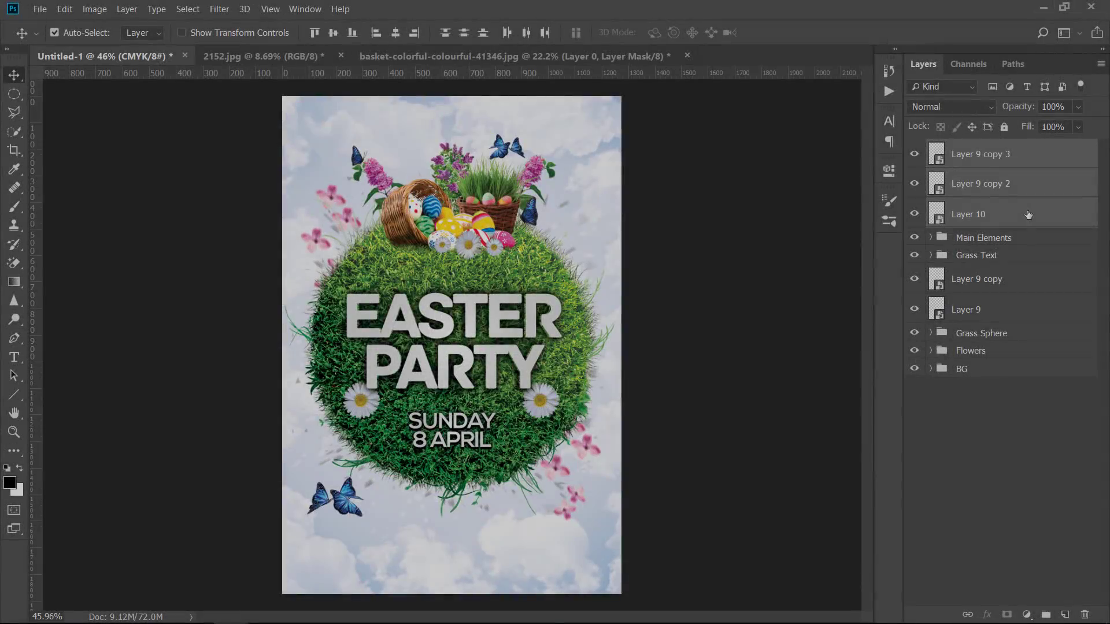
Move the three egg daisies into the Main Elements group, and group Layer 9 copy and Layer 9 as Flowers.
left_click_drag(1023, 214, 1007, 237)
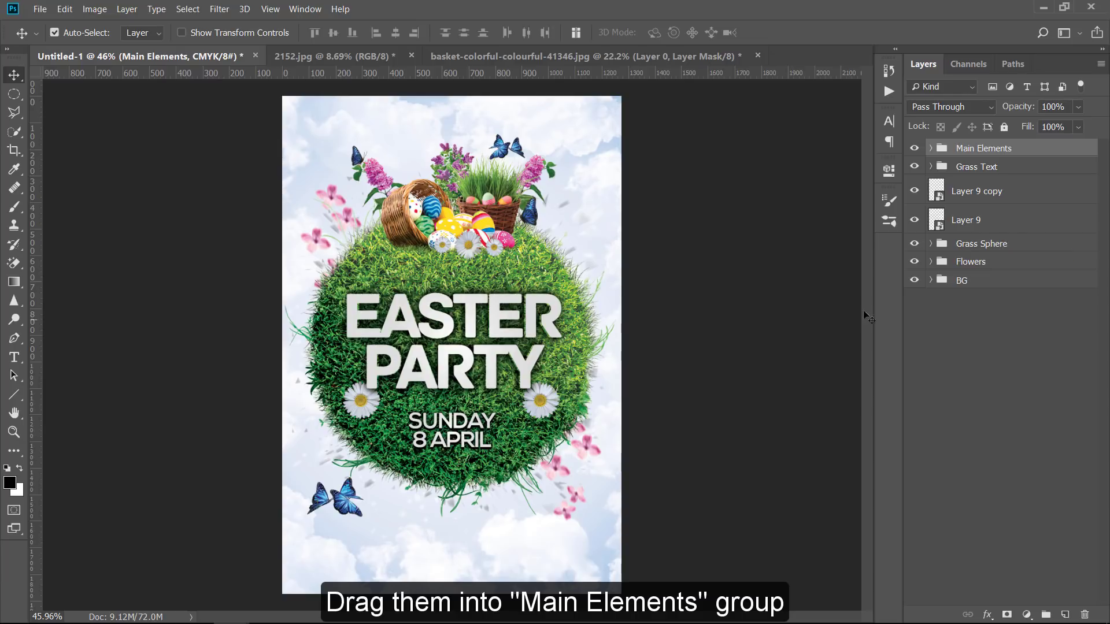
left_click(1002, 230)
left_click(1014, 199, "shift")
left_click_drag(1015, 200, 1046, 614)
double_click(969, 185)
type("Flowers")
left_click(980, 292)
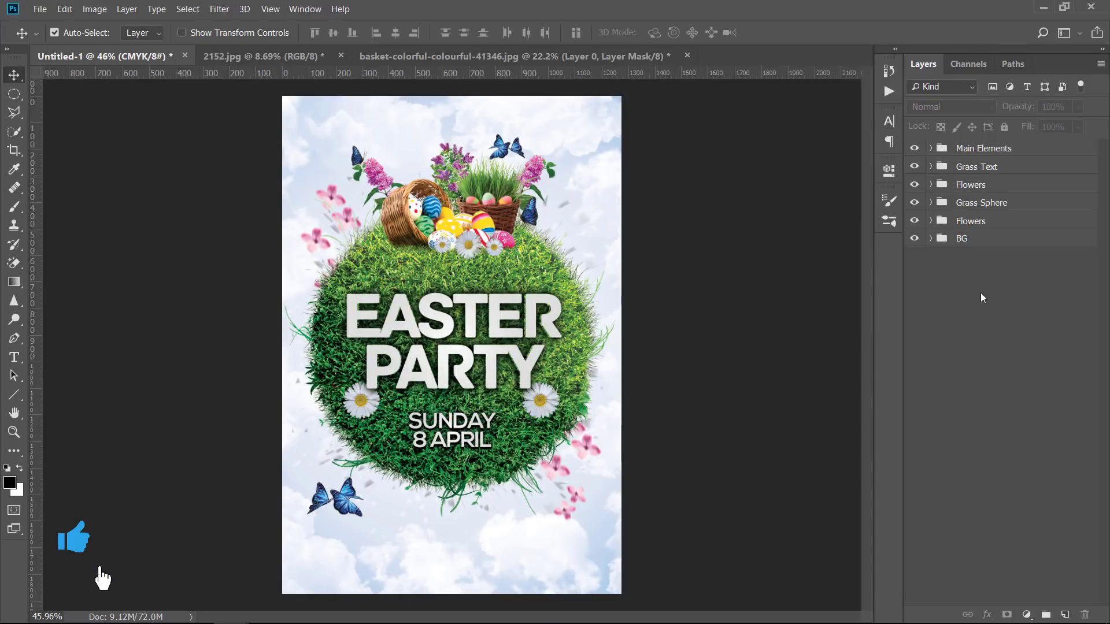
Place the png_garden_flowers image from the Assets folder as an embedded image above the Main Elements group.
left_click(992, 148)
left_click(34, 9)
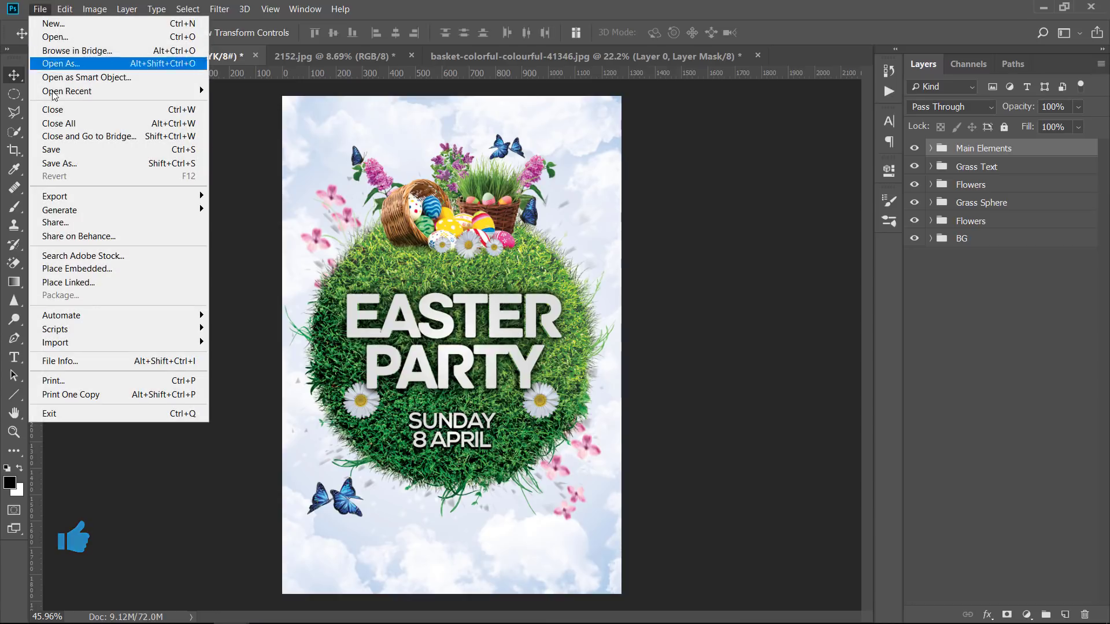
left_click(83, 270)
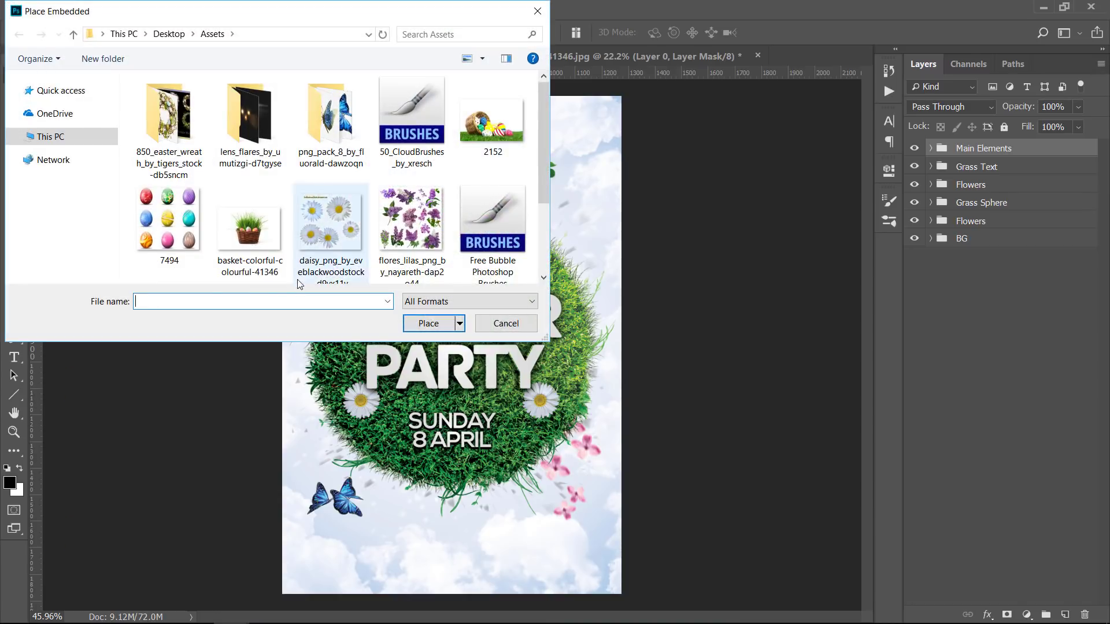
double_click(245, 222)
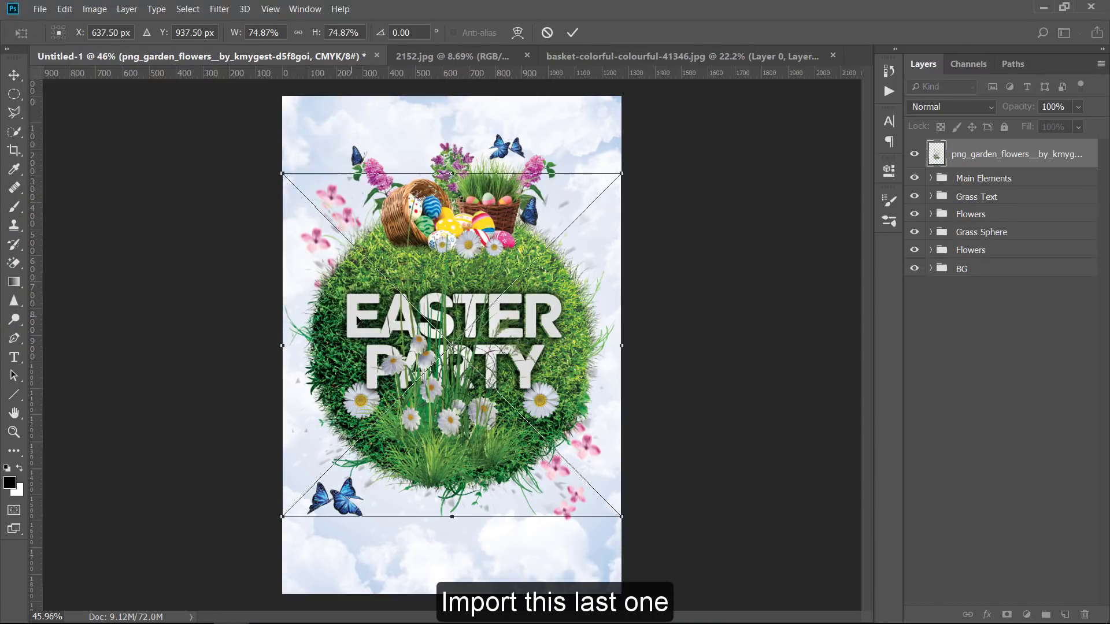
Scale the garden flowers to about 40% and position them at the sphere's upper edge beside the tipped basket.
left_click_drag(624, 170, 543, 255)
left_click_drag(440, 412, 386, 263)
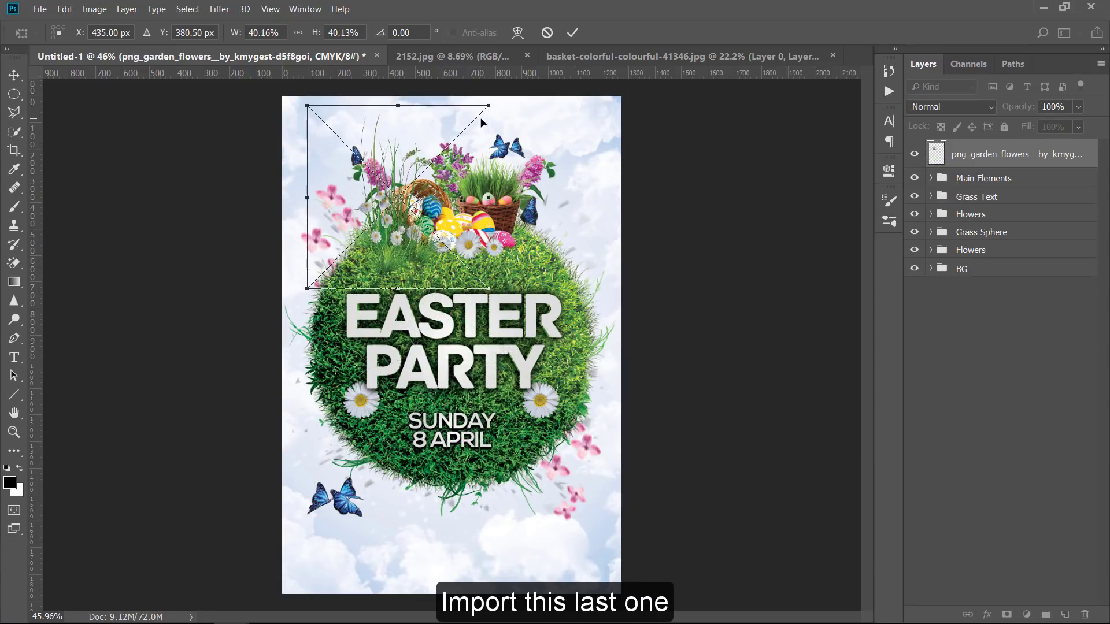
key("Return")
Add a layer mask to the garden flowers and paint their lower edge with a 106 px black brush, undoing the last stroke.
scroll(397, 247, "up", 3)
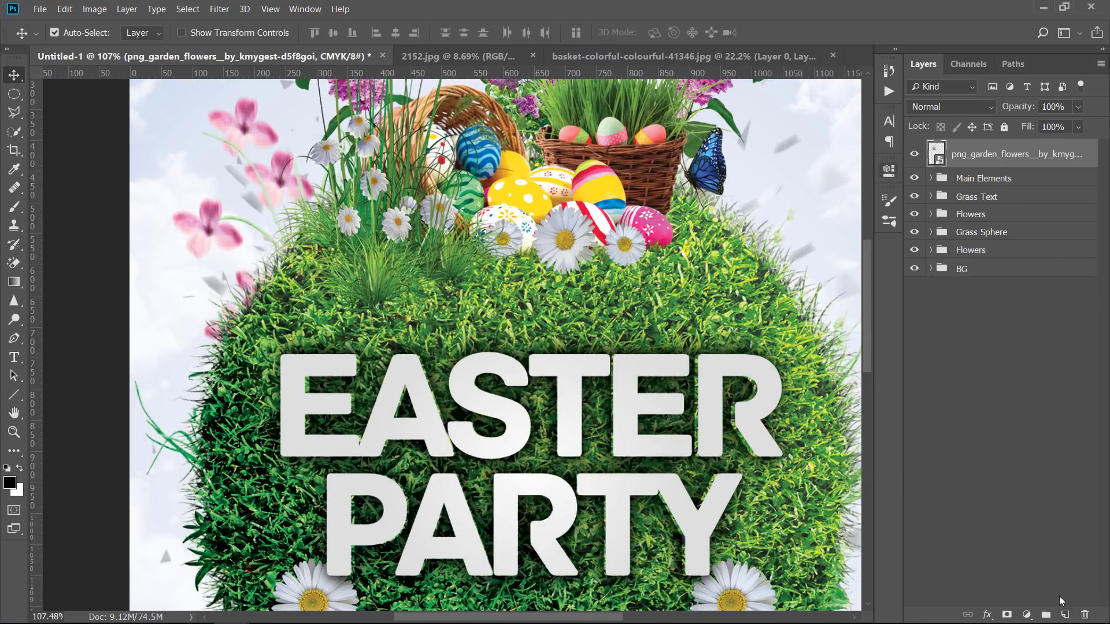
left_click(1007, 615)
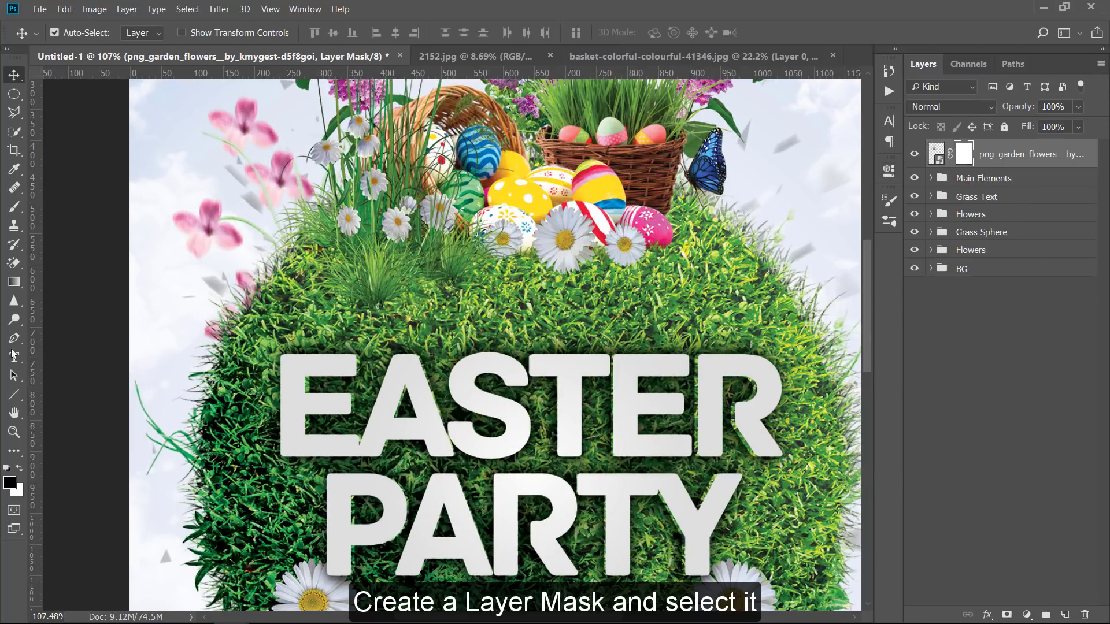
left_click(14, 206)
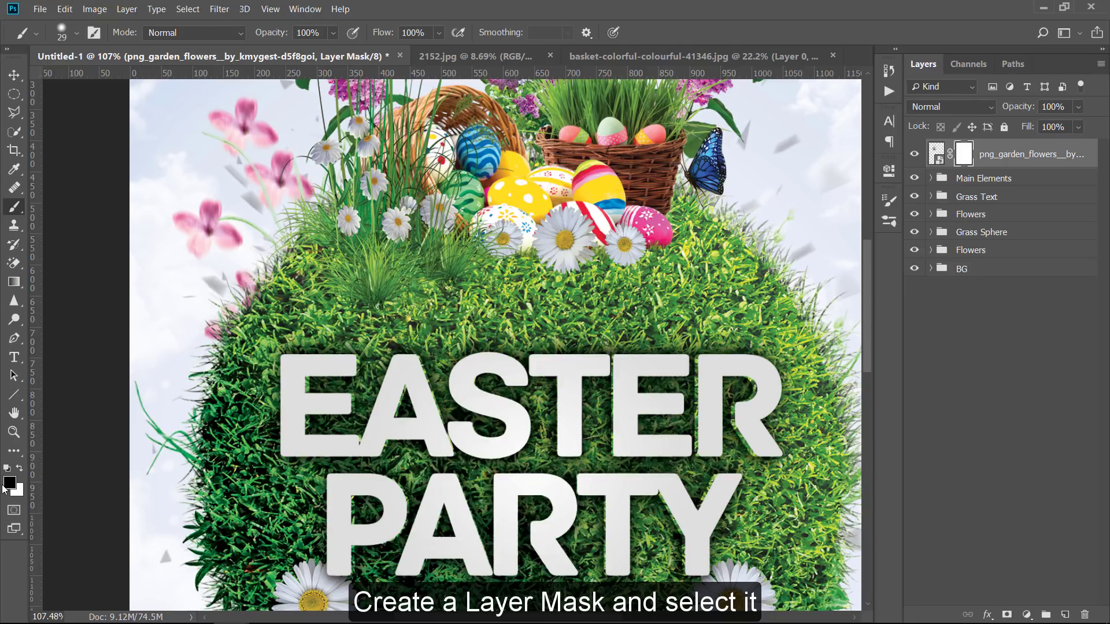
left_click_drag(363, 302, 388, 301)
mouse_move(380, 303)
left_mouse_down()
mouse_move(387, 369)
mouse_move(397, 134)
left_mouse_up()
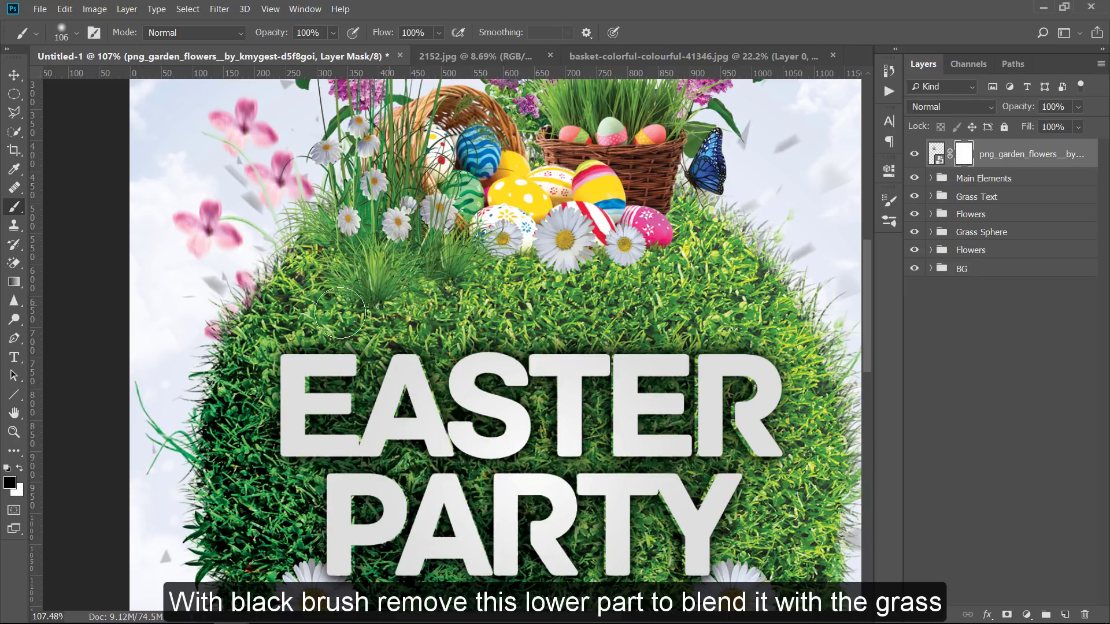
left_click_drag(345, 313, 398, 307)
key("ctrl+z")
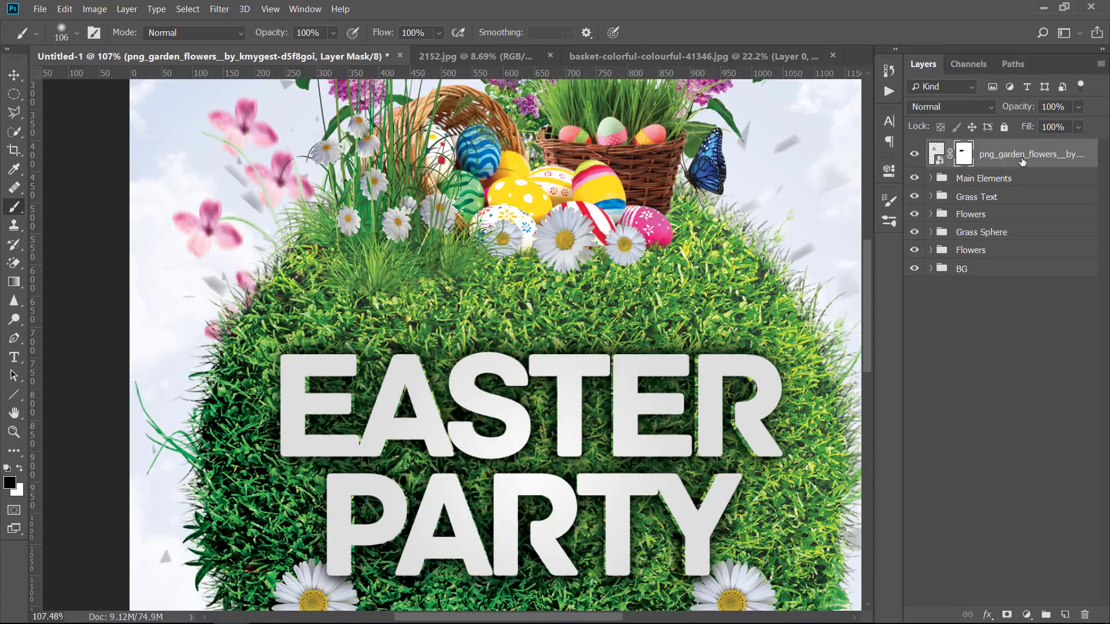
Add a Hue/Saturation adjustment layer clipped to the garden flowers layer.
scroll(397, 250, "down", 3)
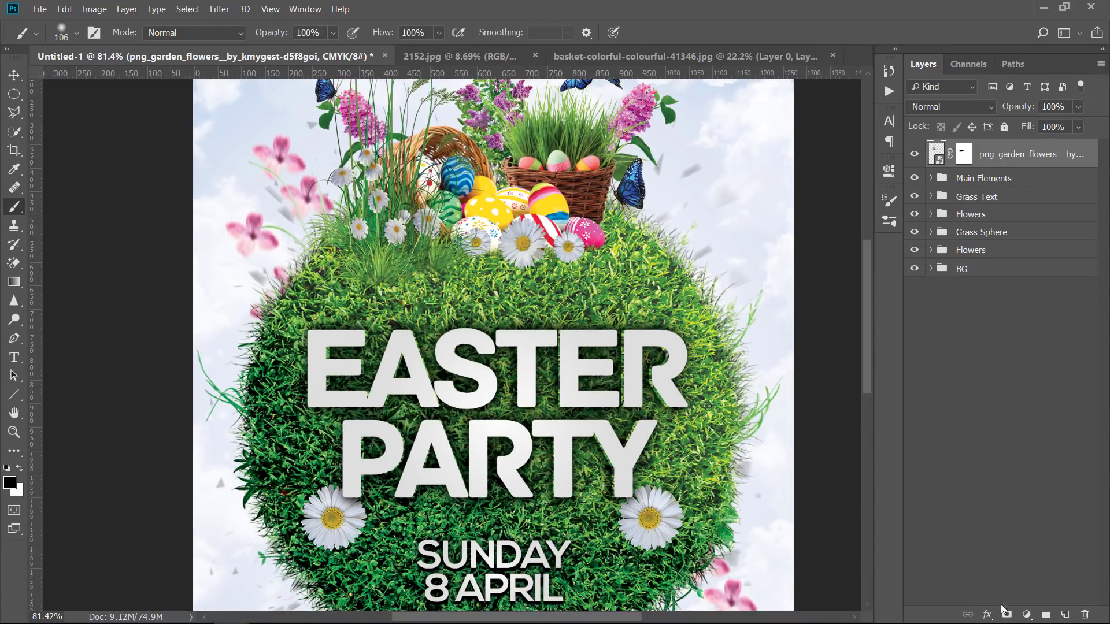
left_click(1027, 616)
left_click(1018, 488)
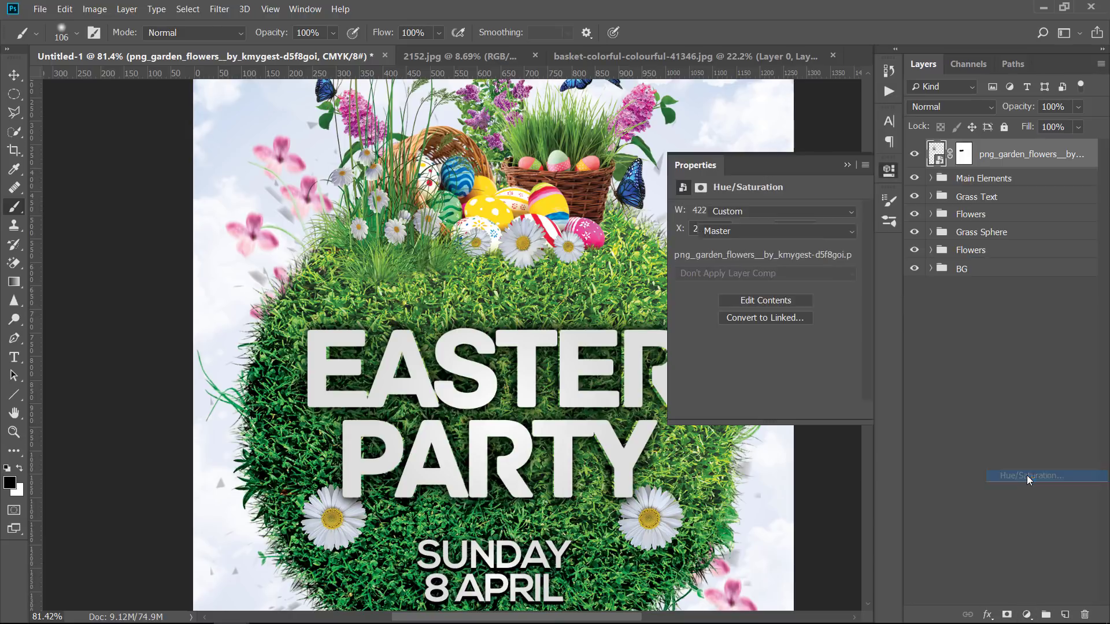
left_click(764, 411)
Set the hue of the Greens to -5 in the garden flowers' Hue/Saturation adjustment.
scroll(292, 194, "up", 2)
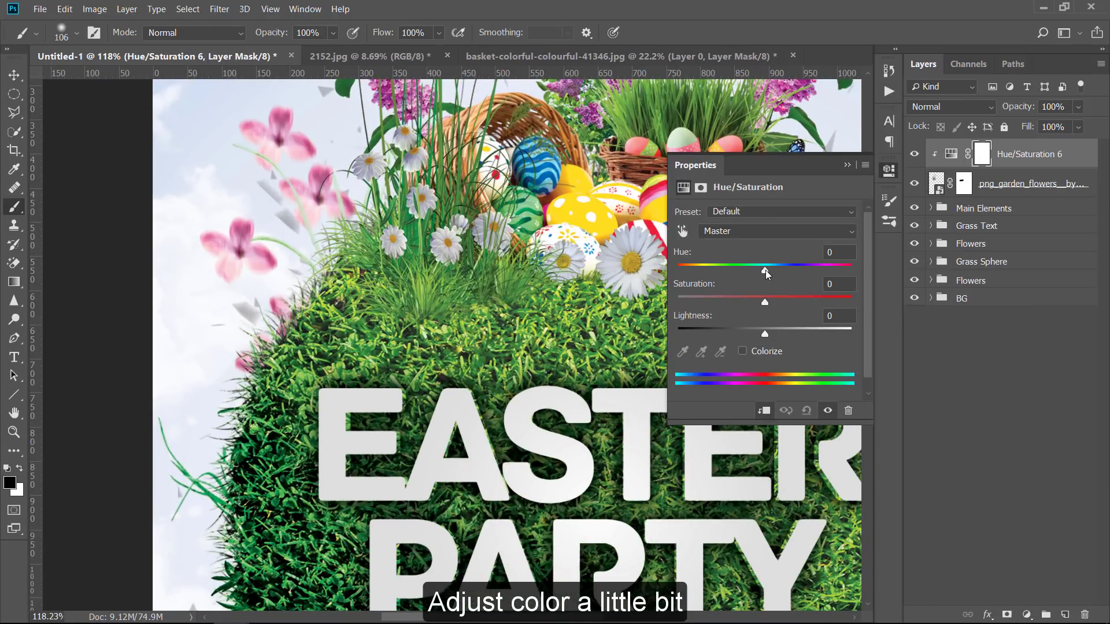
left_click(752, 232)
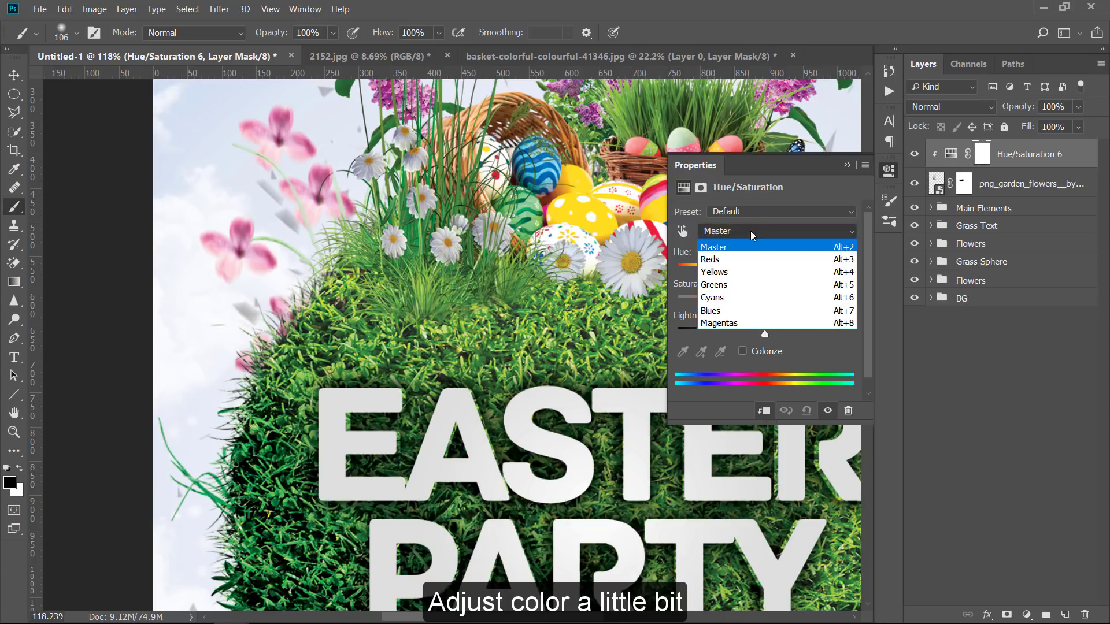
left_click(746, 286)
left_click_drag(766, 272, 761, 271)
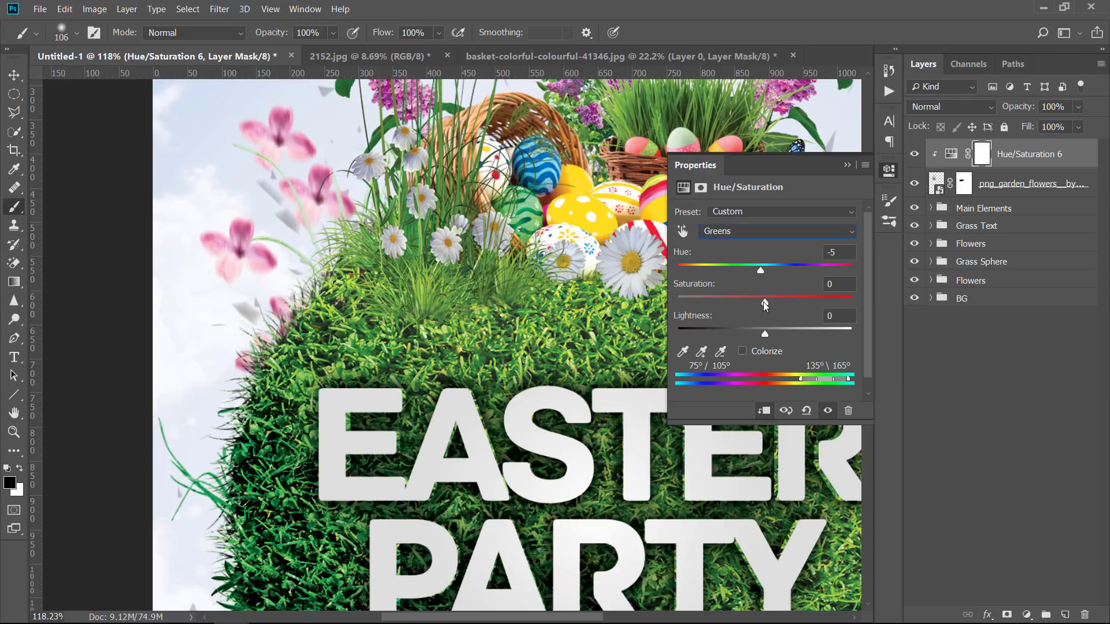
left_click(848, 166)
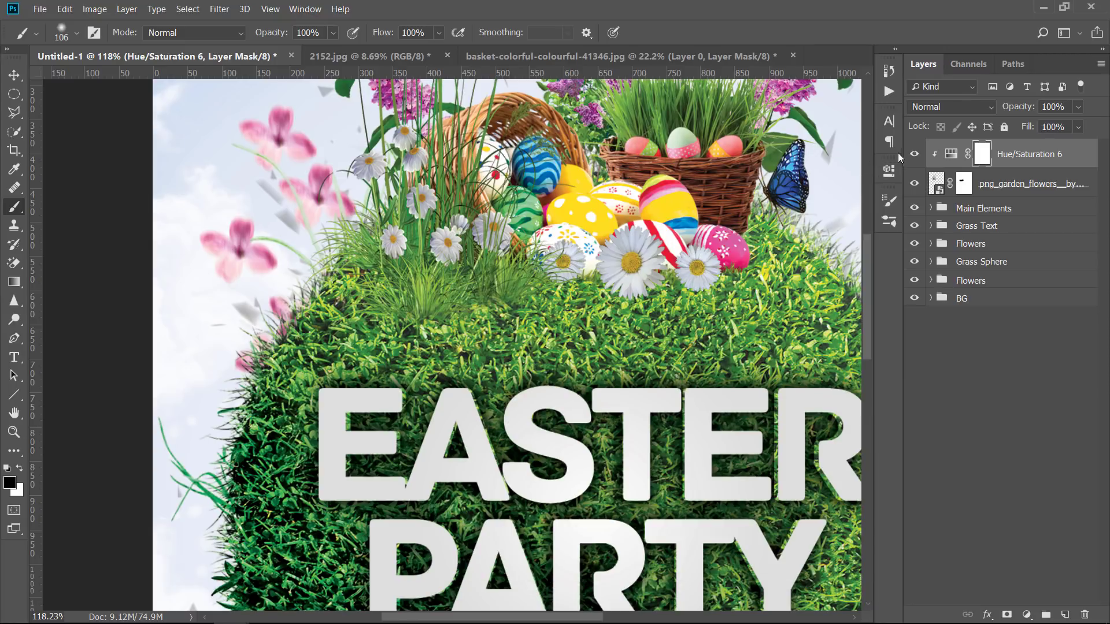
Duplicate the garden flowers together with their Hue/Saturation adjustment and move the copy beside the right end of the title text.
left_click(1058, 187)
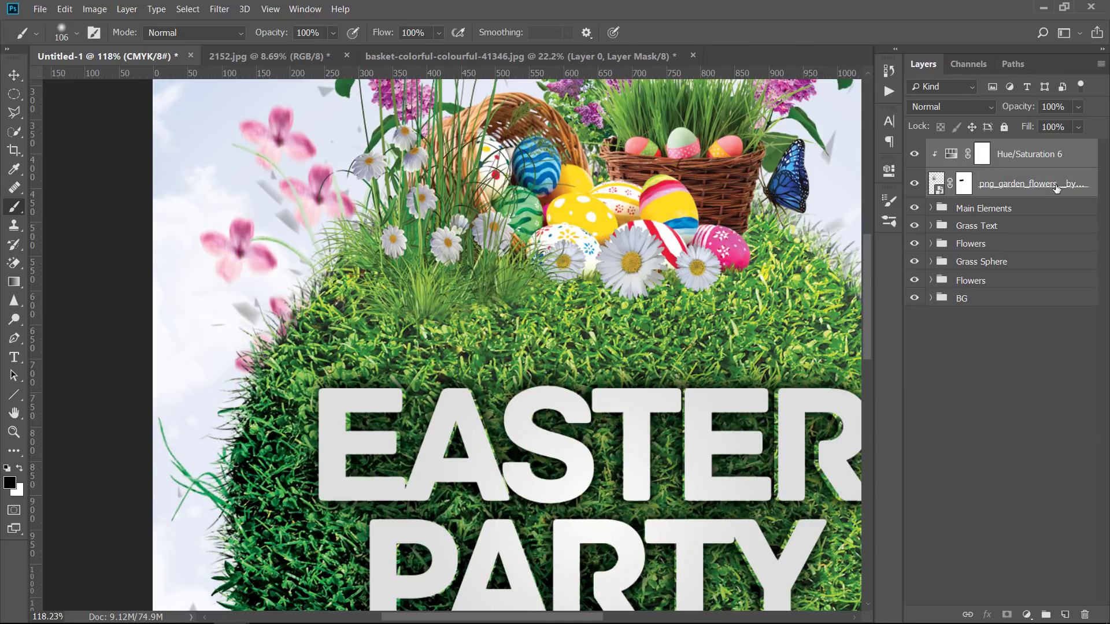
key("ctrl+j")
key("ctrl+0")
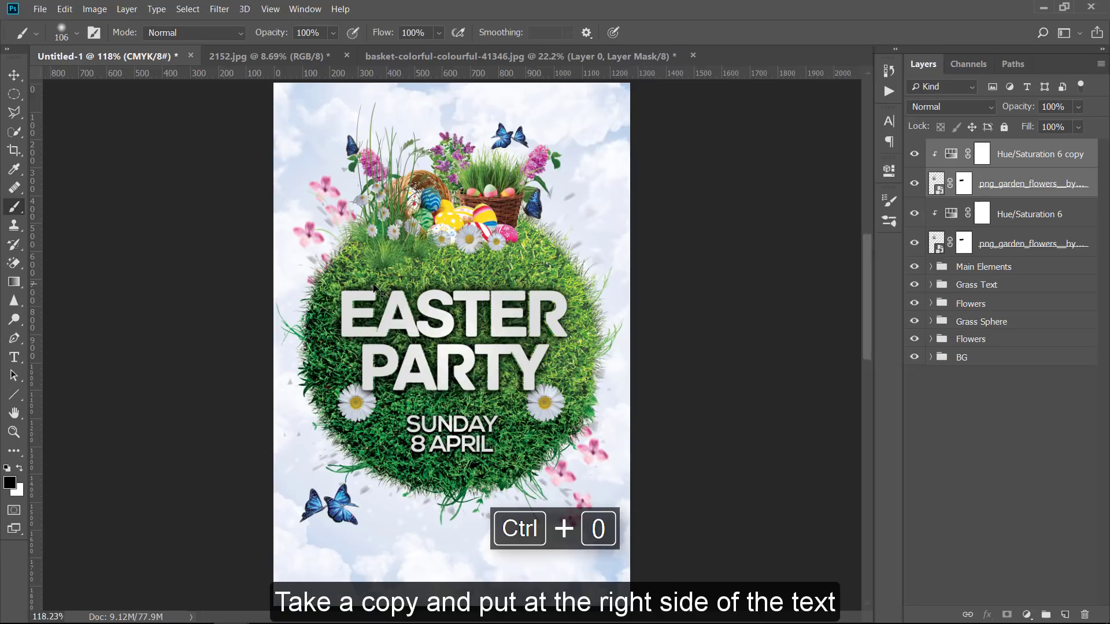
left_click(17, 76)
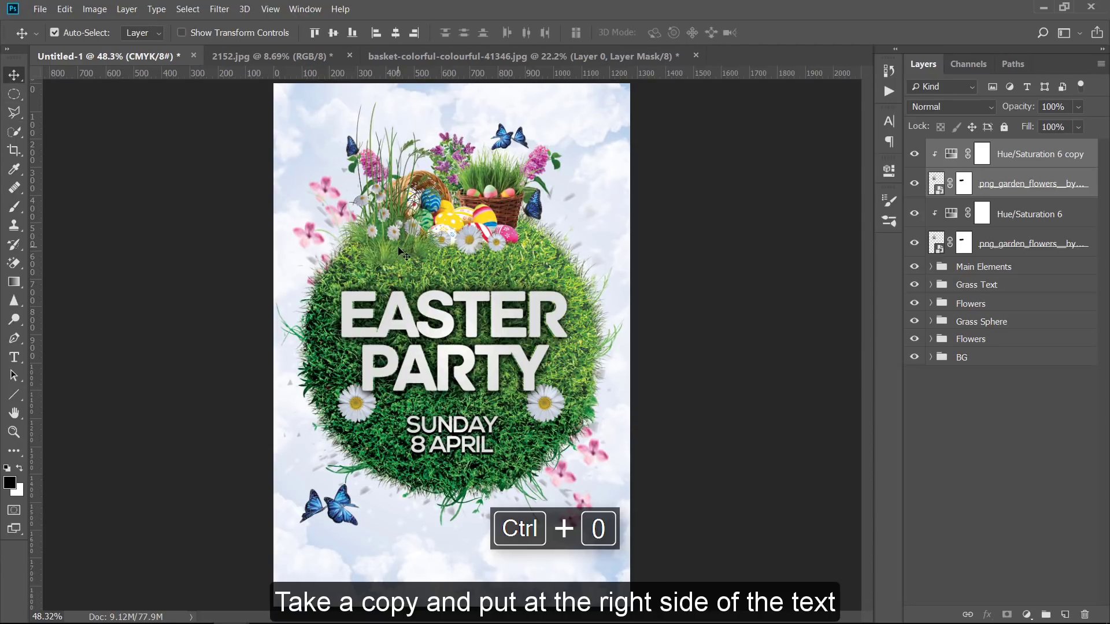
left_click_drag(527, 364, 577, 365)
Scale the copied garden flowers to about 73% and position them on the sphere at the right side of EASTER PARTY.
key("ctrl+t")
left_click_drag(634, 390, 624, 381)
left_click_drag(569, 353, 571, 375)
left_click_drag(627, 398, 616, 384)
left_click_drag(588, 363, 584, 374)
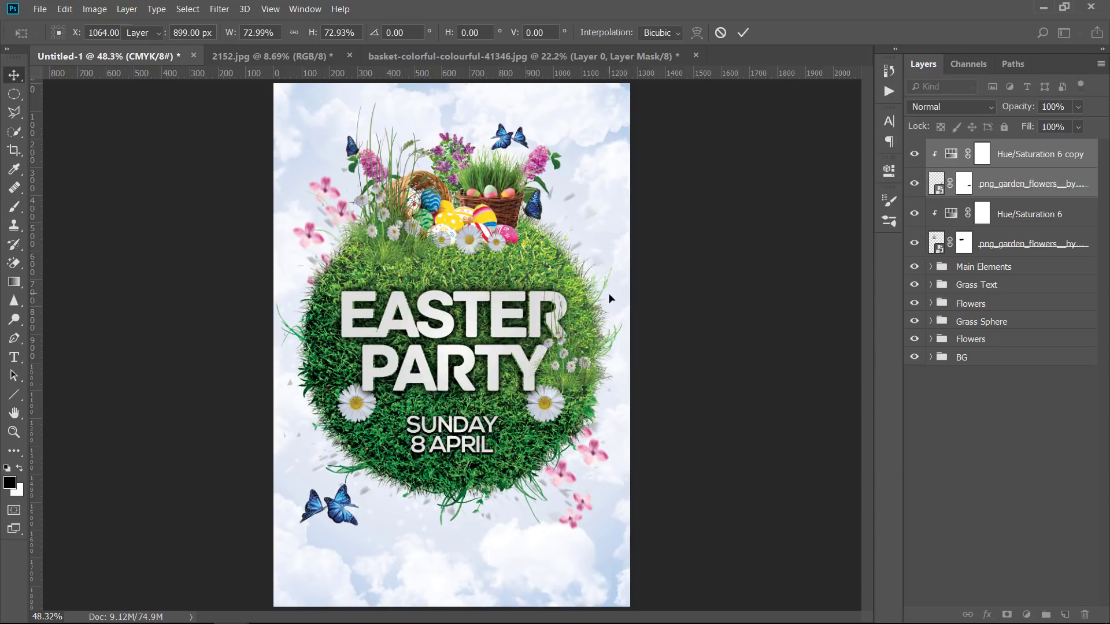
key("Return")
scroll(561, 390, "up", 2)
scroll(562, 394, "up", 3)
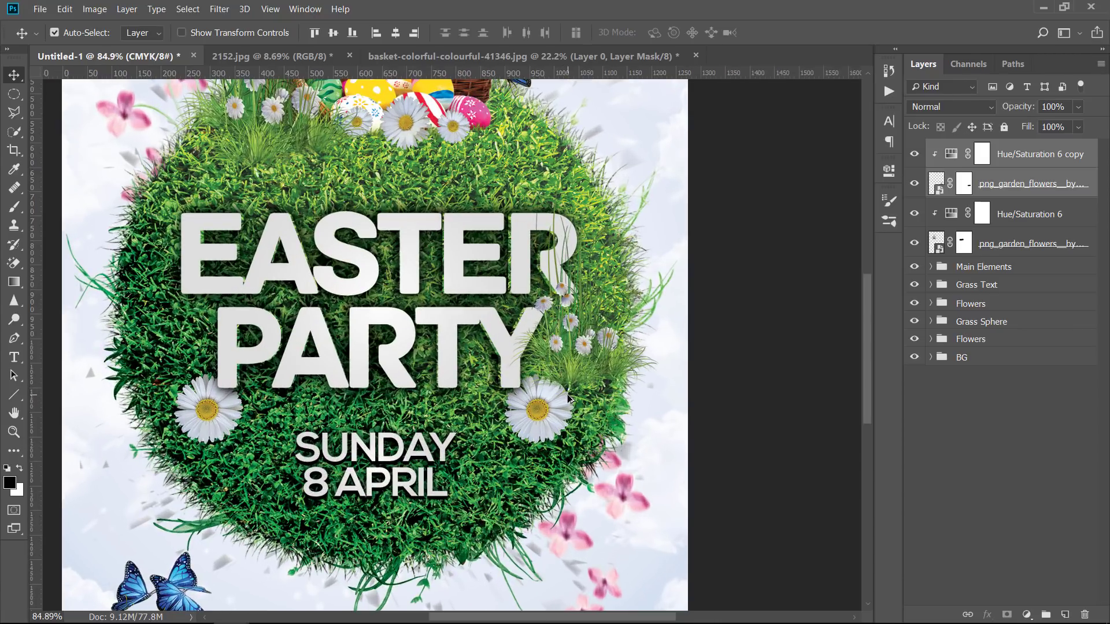
scroll(567, 394, "down", 2)
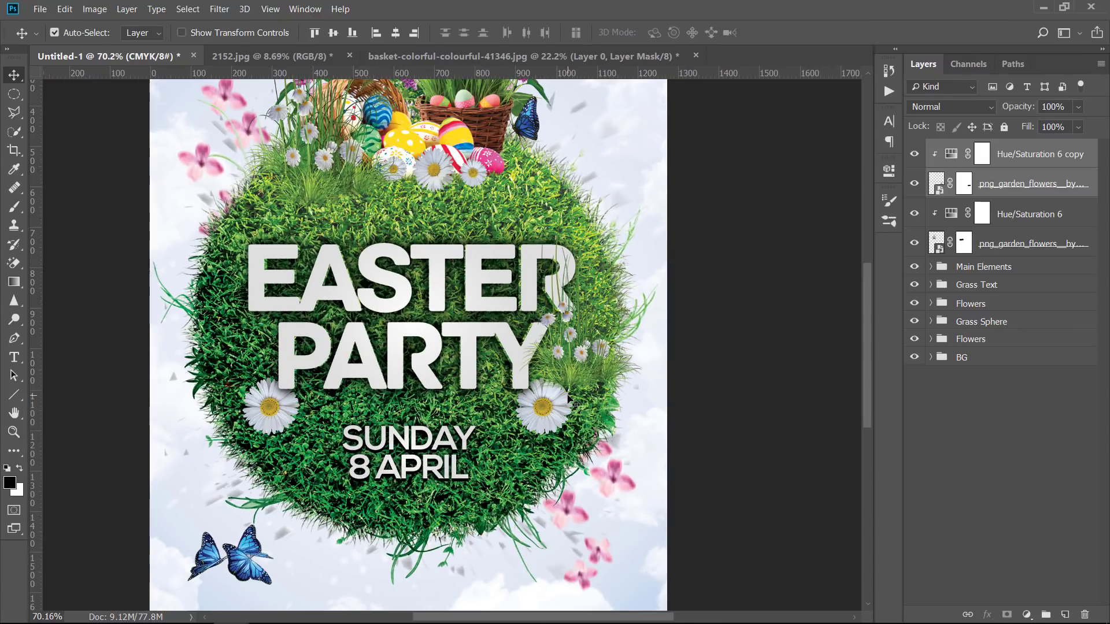
Move both garden flowers layers and their Hue/Saturation adjustments into the Main Elements group and collapse it.
left_click(1057, 243)
left_click(1060, 157, "shift")
left_click_drag(1060, 157, 1002, 266)
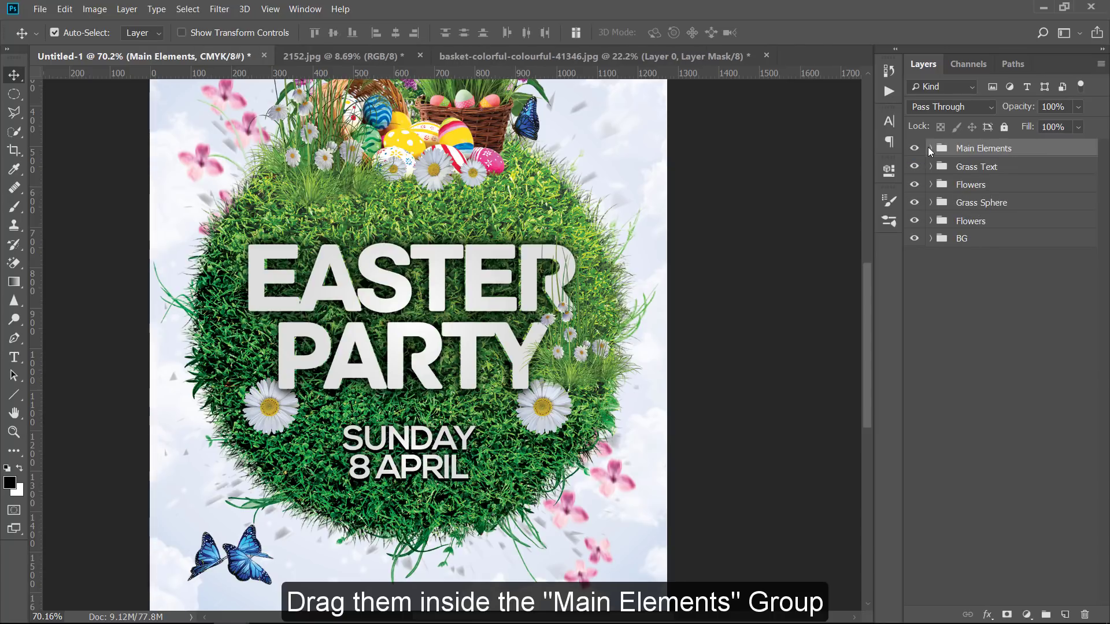
left_click(931, 148)
scroll(994, 312, "down", 5)
scroll(994, 313, "up", 6)
left_click(930, 149)
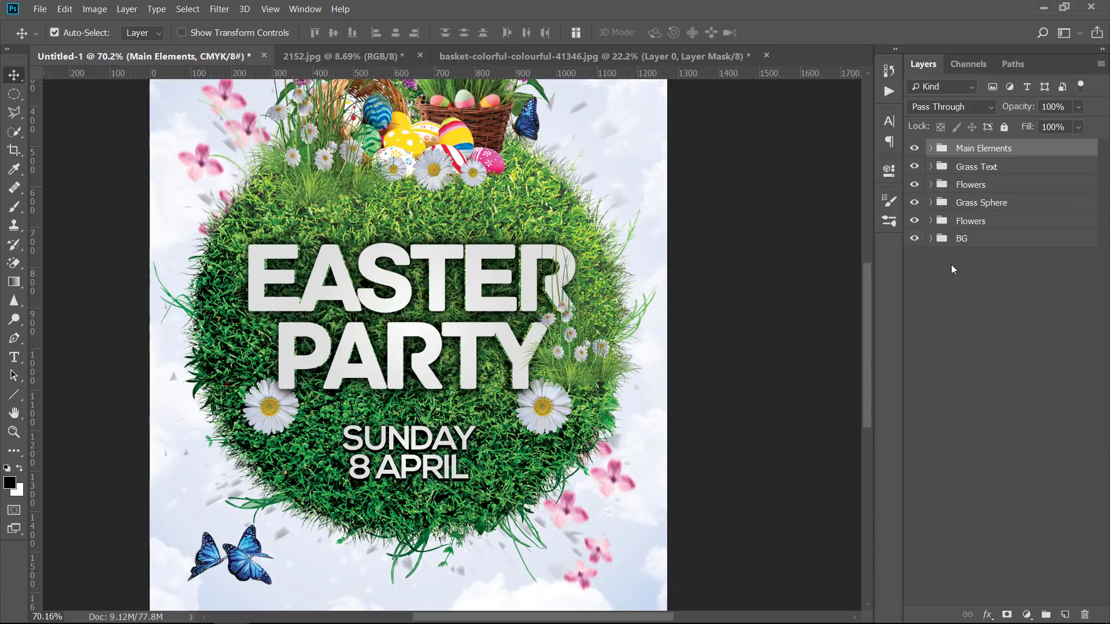
left_click(953, 284)
key("ctrl+0")
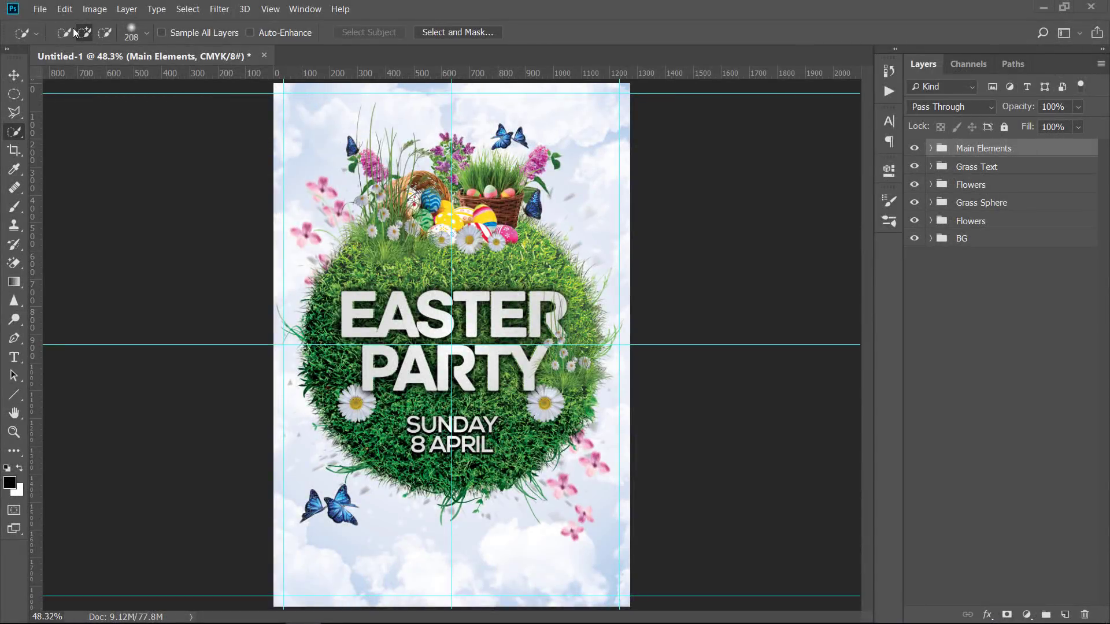
Open the Easter egg image 7494 from the Assets folder.
left_click(39, 9)
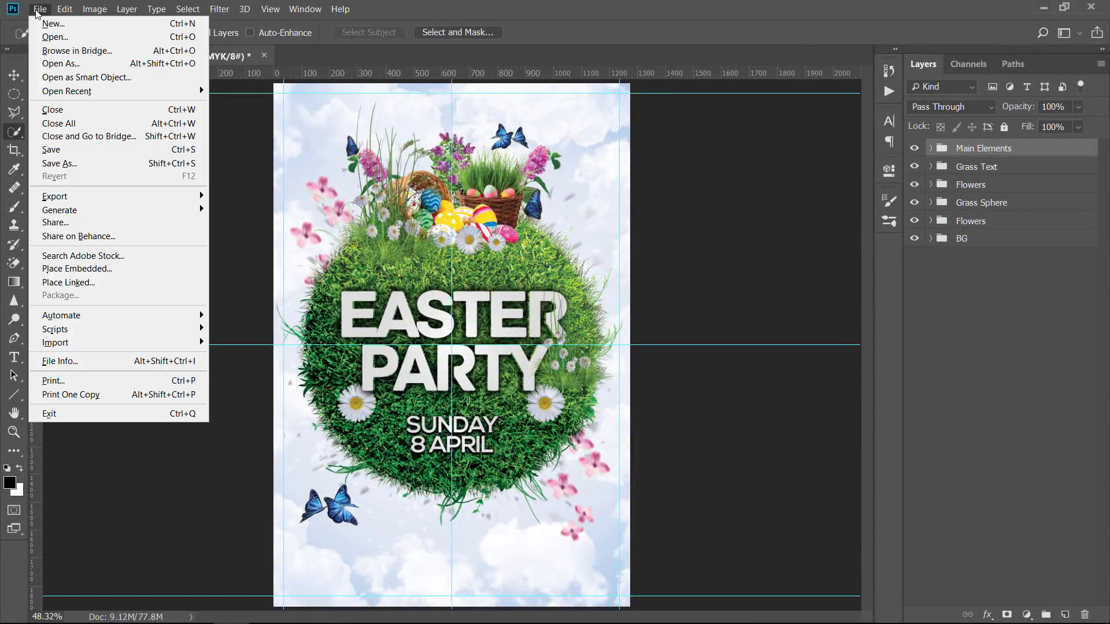
left_click(47, 36)
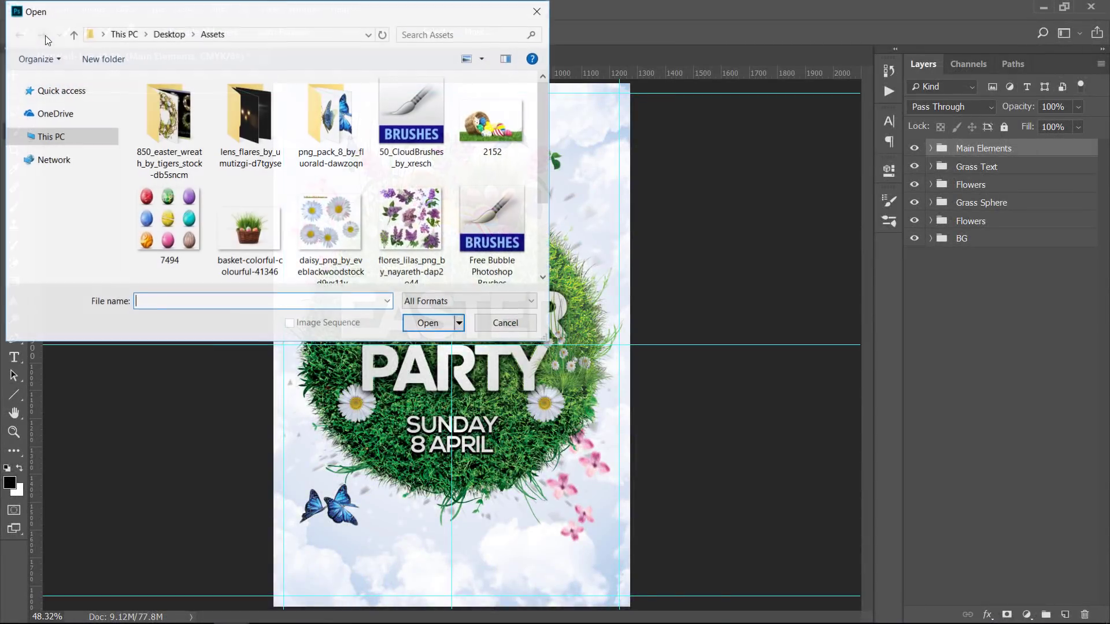
double_click(166, 227)
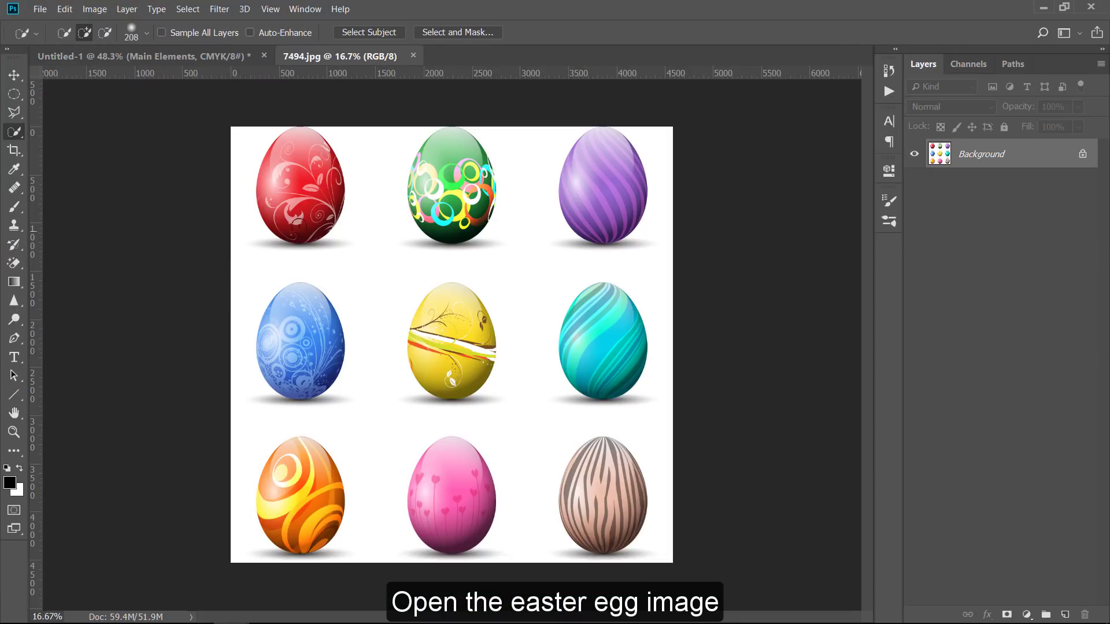
Select the red, blue and orange eggs on the Background one at a time and copy each to its own layer.
left_click(300, 181)
key("ctrl+j")
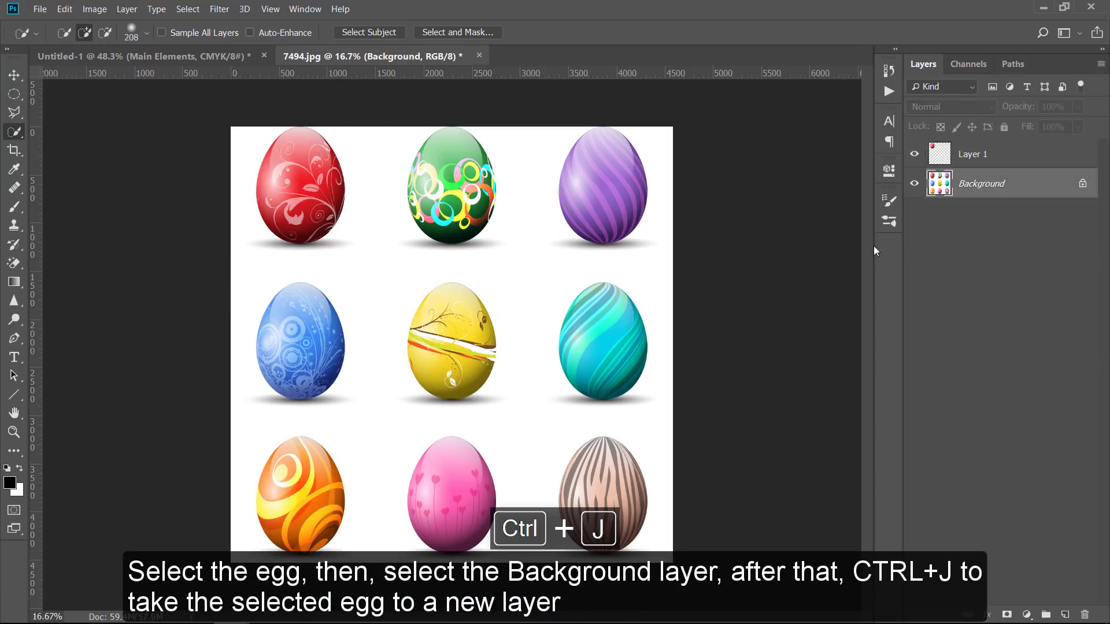
left_click(306, 316)
key("ctrl+j")
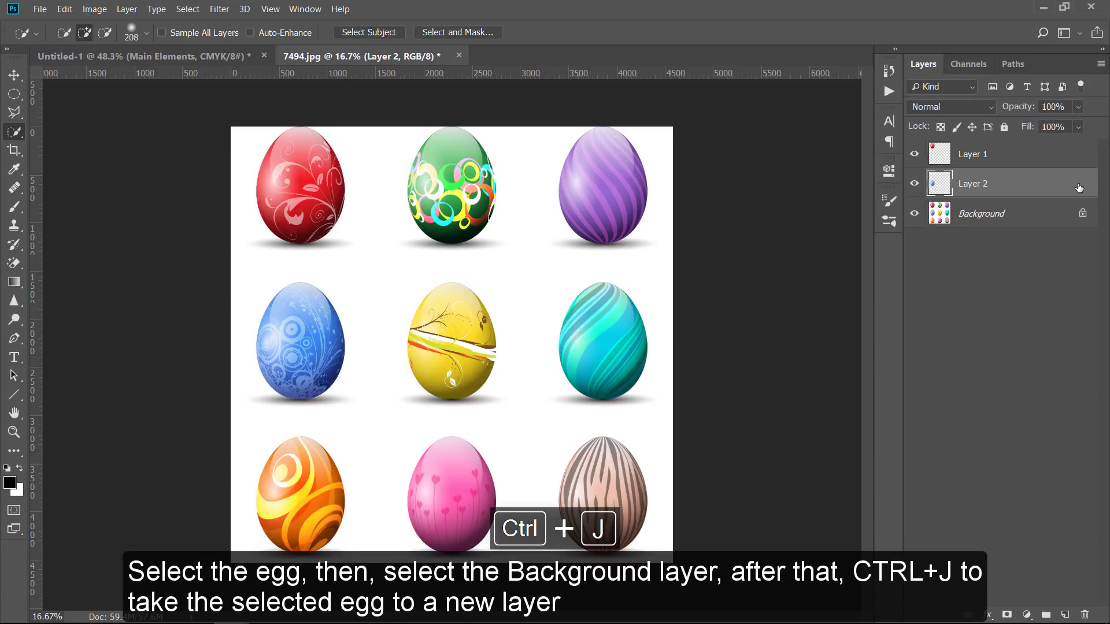
left_click(1014, 220)
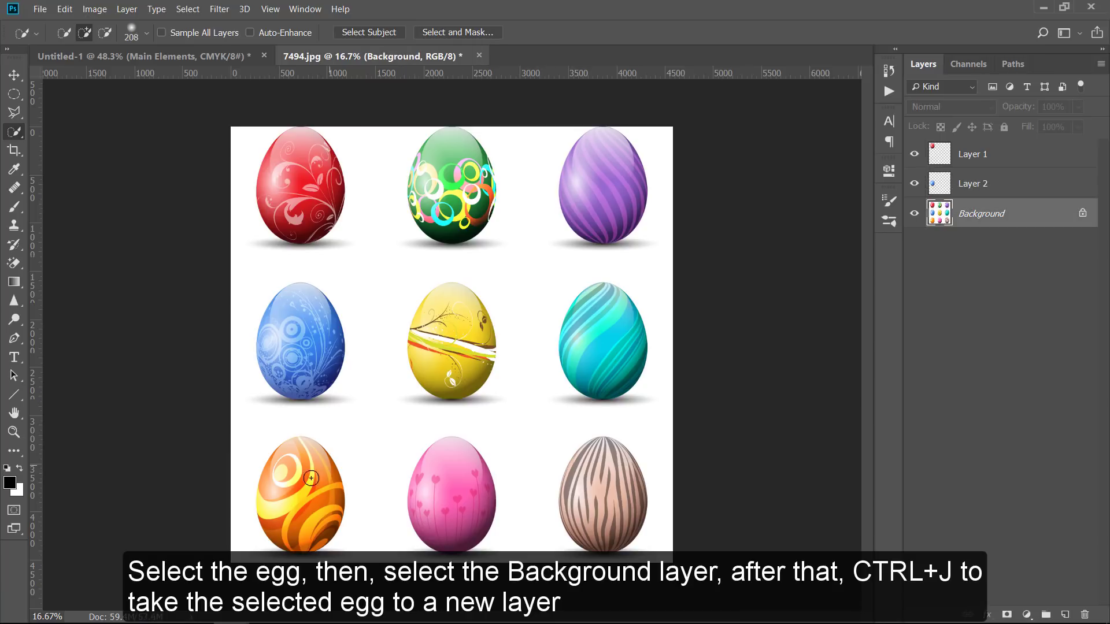
left_click_drag(304, 487, 304, 522)
key("ctrl+j")
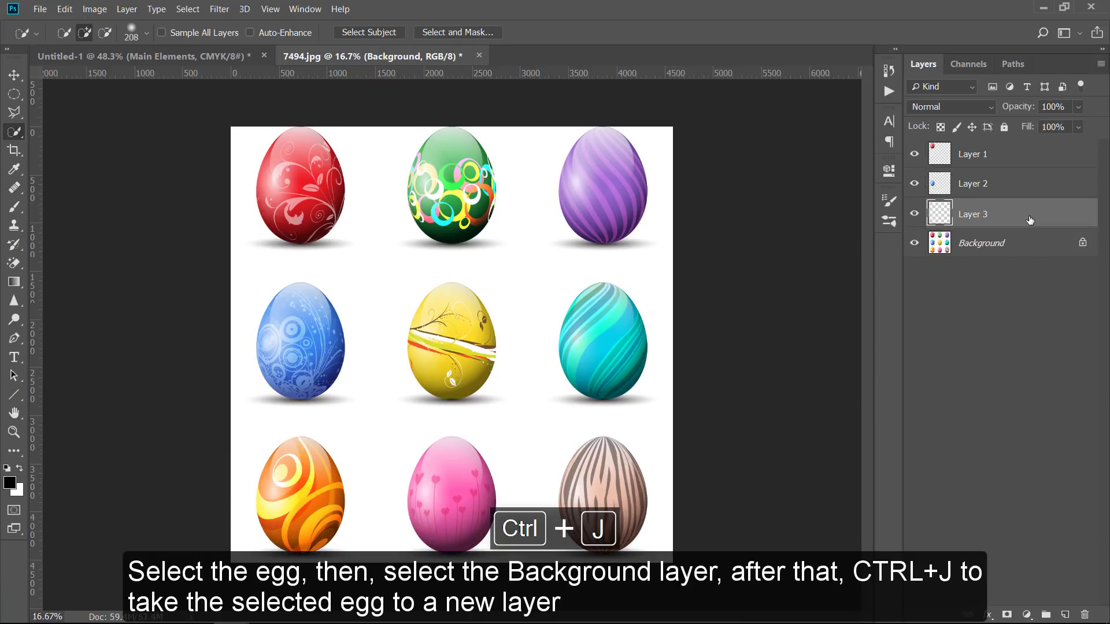
Select the pink, green and yellow eggs on the Background one at a time and copy each to its own layer.
left_click(1029, 245)
left_click(497, 482)
key("ctrl+j")
left_click(965, 278)
mouse_move(443, 167)
left_mouse_down()
mouse_move(455, 215)
mouse_move(477, 176)
mouse_move(461, 222)
left_mouse_up()
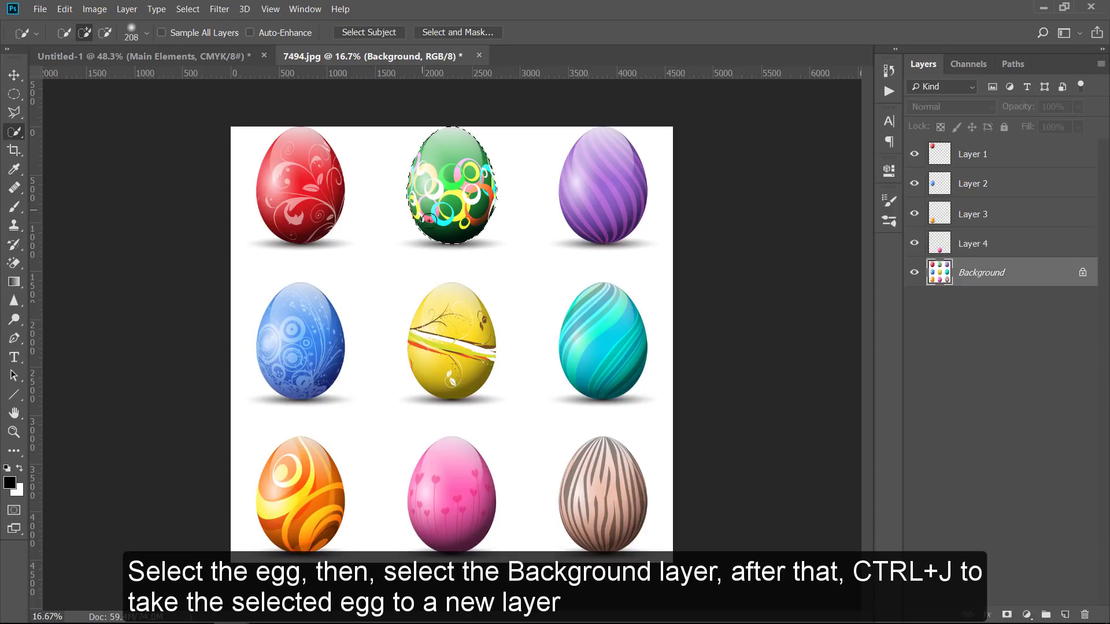
key("ctrl+j")
left_click(1027, 311)
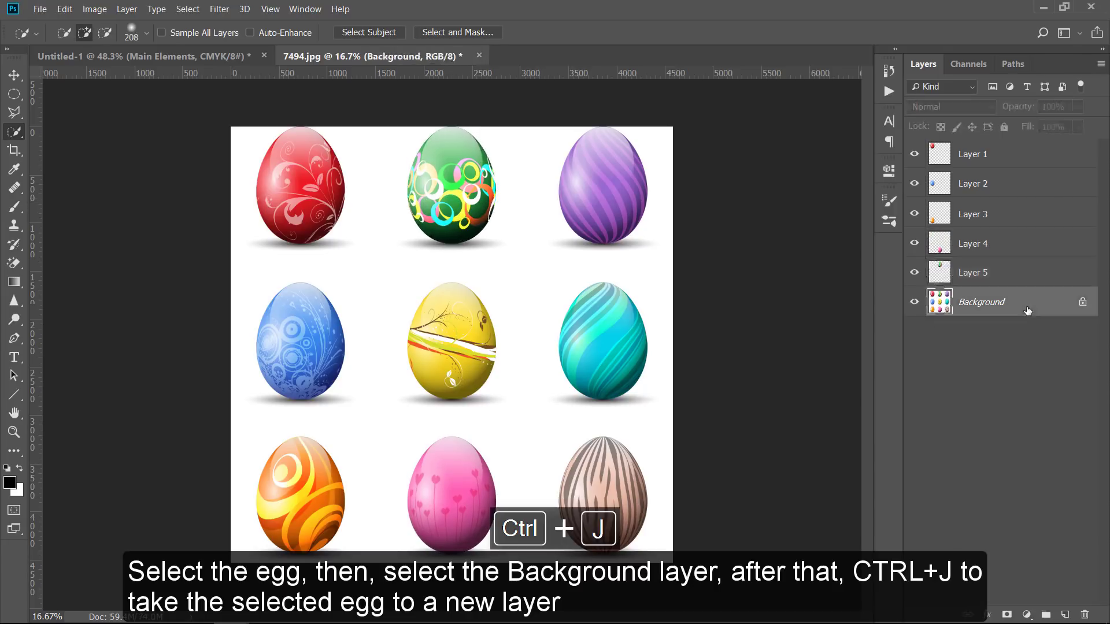
mouse_move(447, 310)
left_mouse_down()
mouse_move(444, 358)
mouse_move(485, 359)
mouse_move(456, 364)
mouse_move(488, 352)
mouse_move(435, 333)
left_mouse_up()
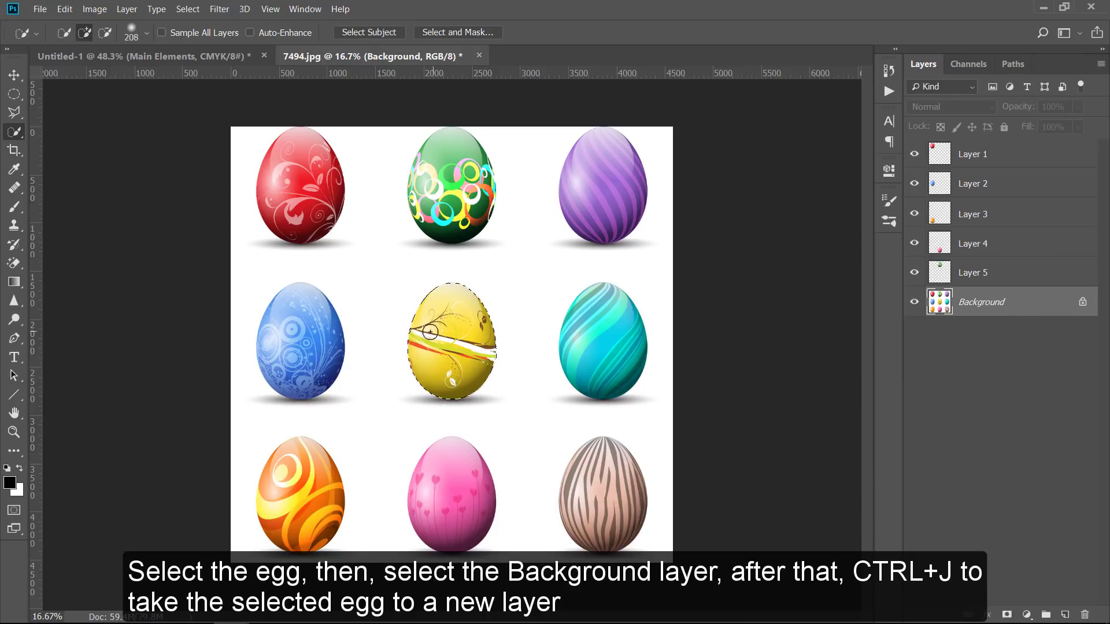
key("ctrl+j")
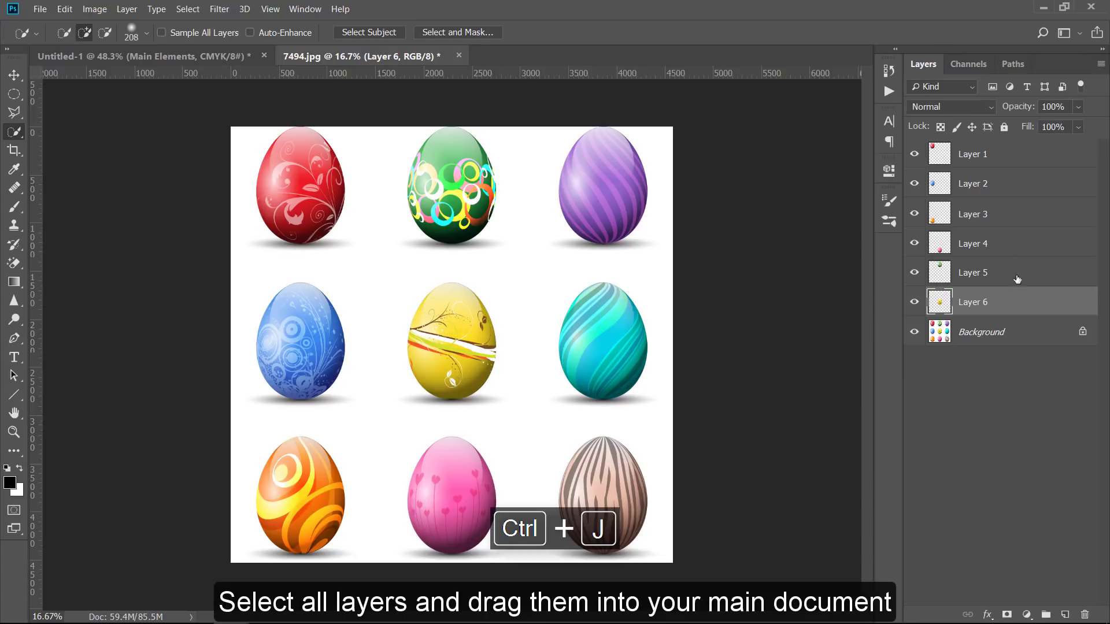
Scale the six egg layers down together and bring them into the Untitled-1 flyer document.
left_click(1023, 162, "shift")
key("ctrl+t")
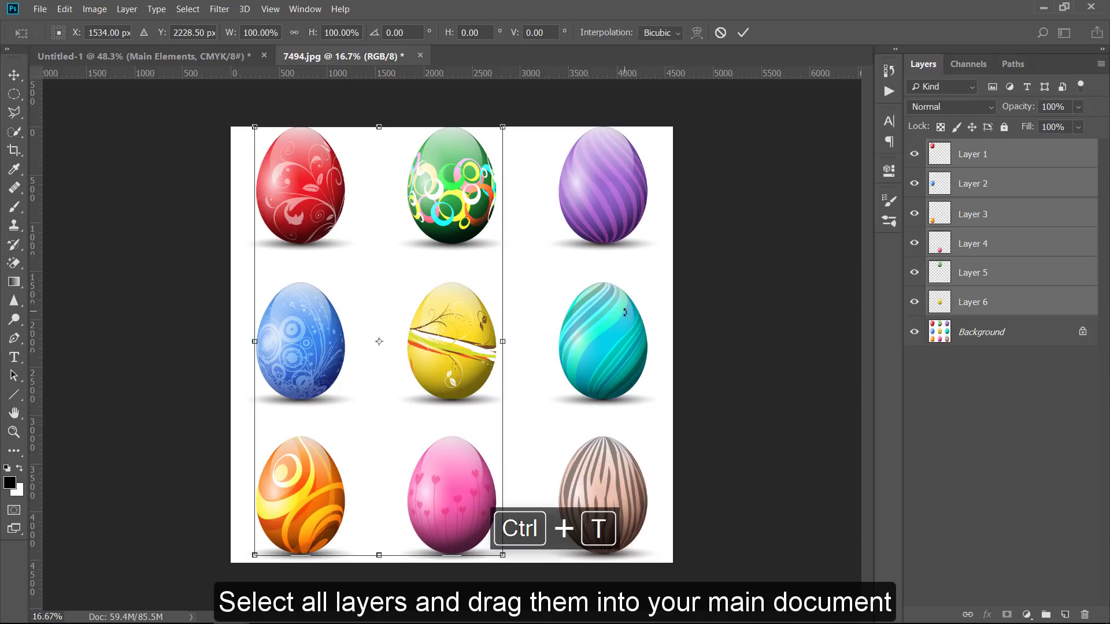
left_click_drag(476, 147, 416, 272)
key("Return")
key("v")
left_click_drag(403, 269, 255, 117)
left_click_drag(439, 304, 439, 304)
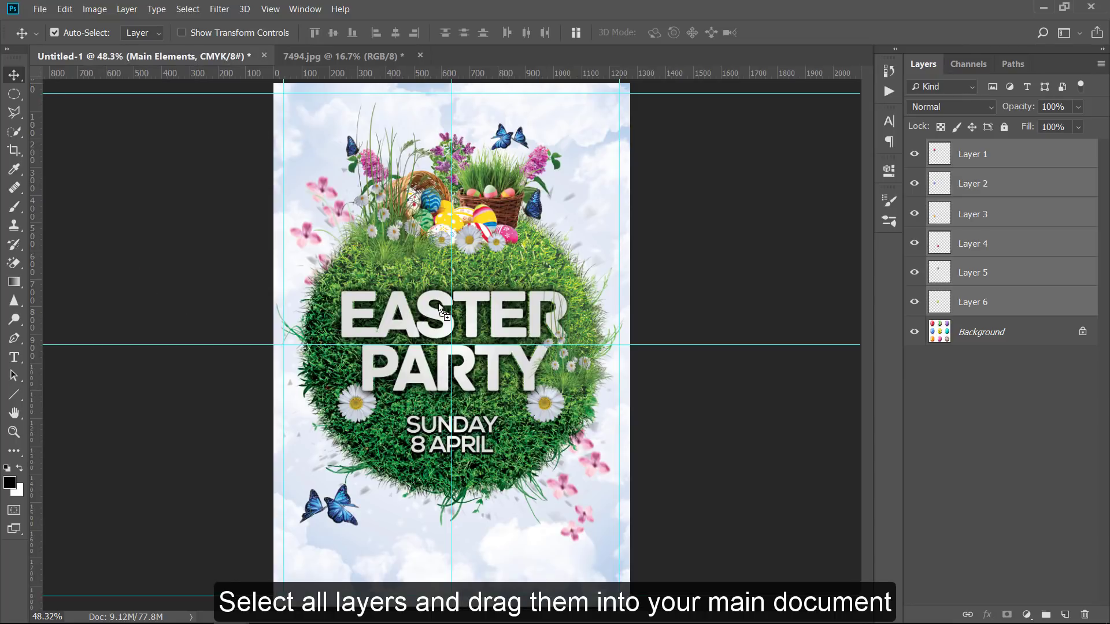
Scale the six imported eggs together to about 53%.
scroll(439, 307, "down", 5)
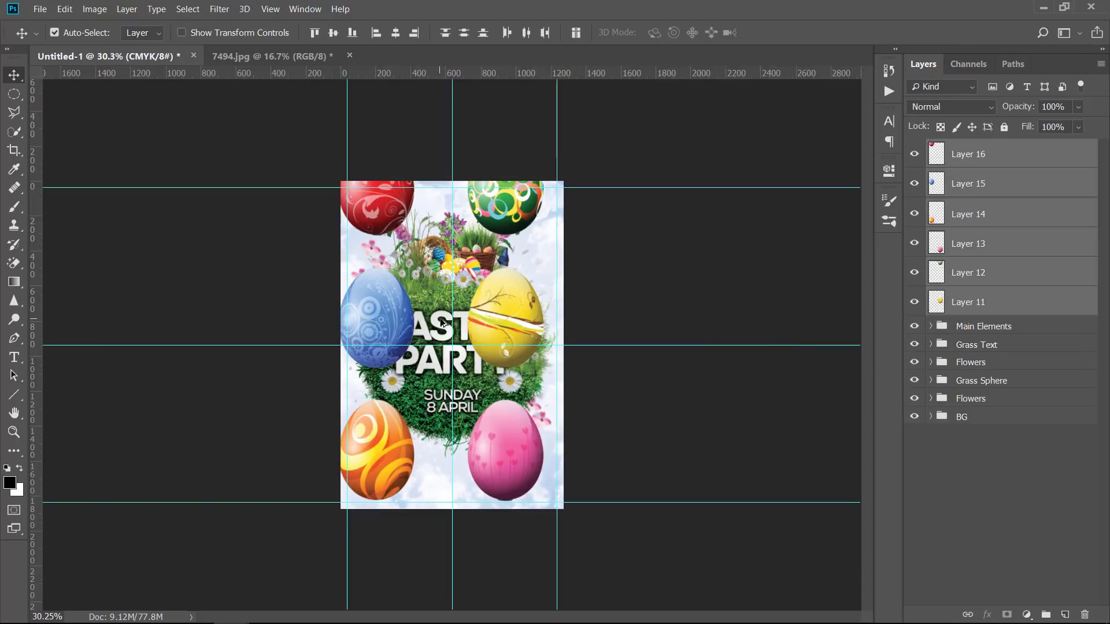
scroll(442, 319, "up", 2)
key("ctrl+t")
left_click_drag(567, 527, 508, 430)
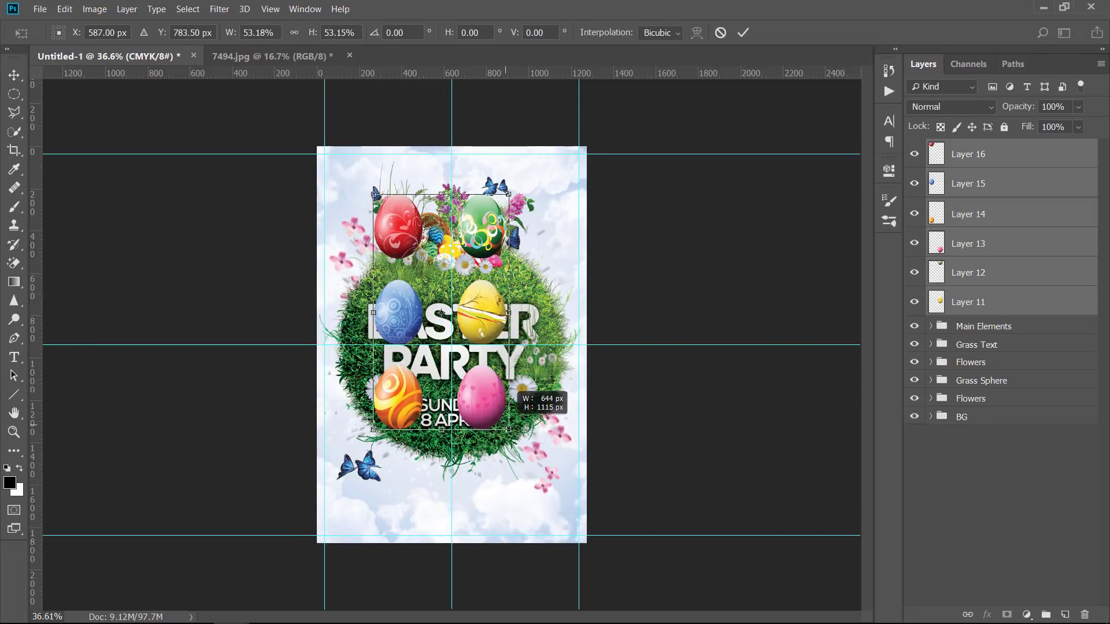
key("Return")
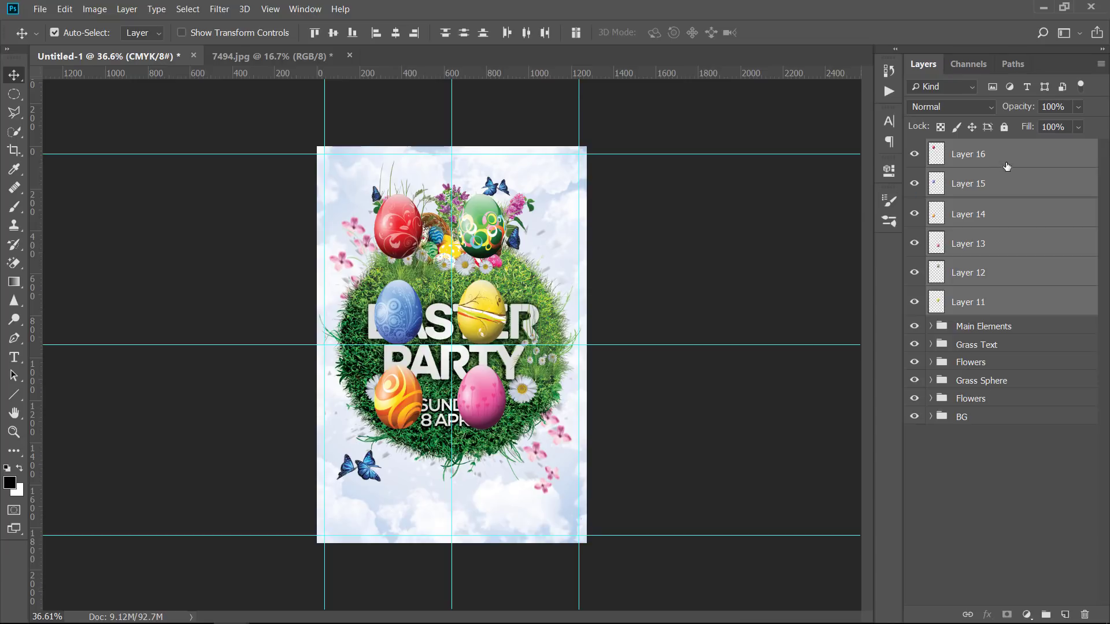
Rotate the red egg about 135.5°, scale it to about 68.5% and place it in the flyer's upper-left corner.
left_click(1004, 166)
left_click_drag(405, 237, 358, 192)
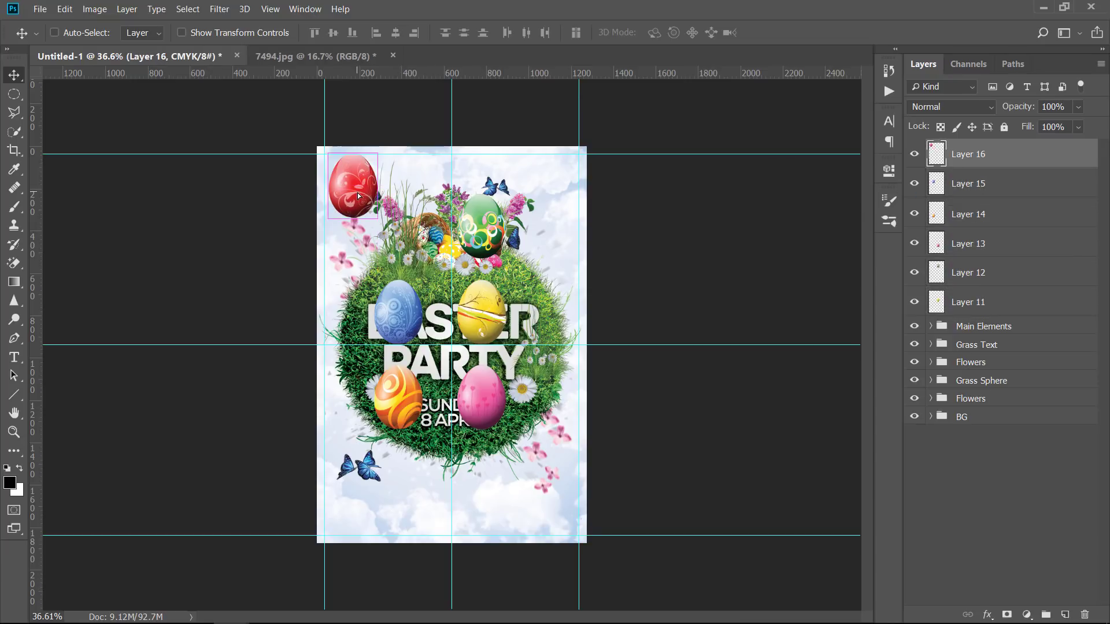
key("ctrl+t")
left_click_drag(410, 243, 319, 273)
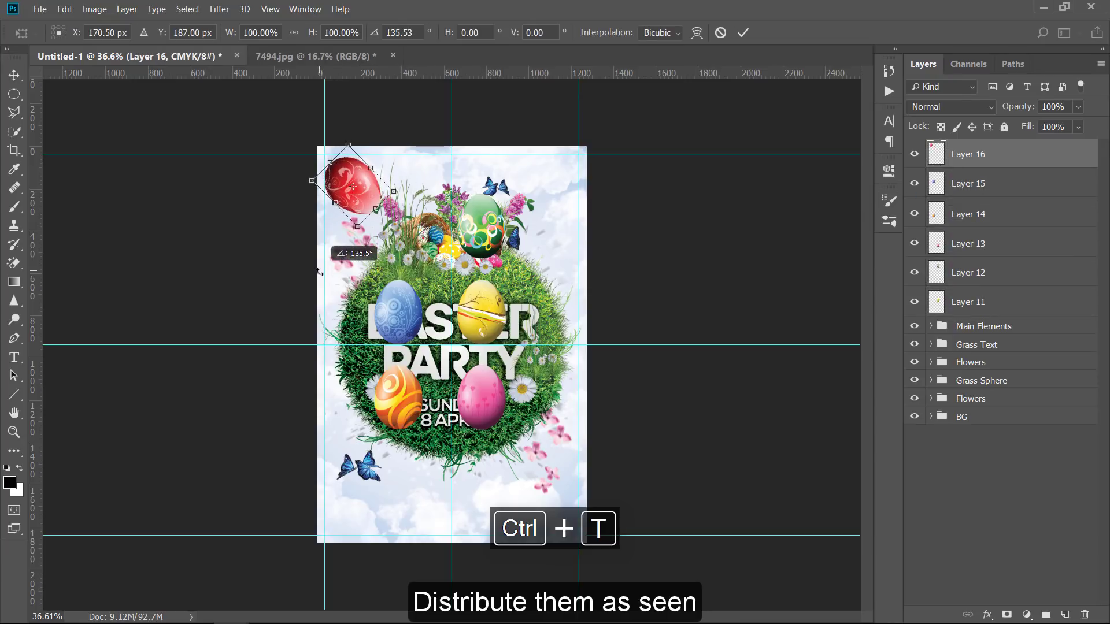
mouse_move(358, 173)
left_mouse_down()
mouse_move(344, 161)
mouse_move(375, 176)
mouse_move(348, 164)
left_mouse_up()
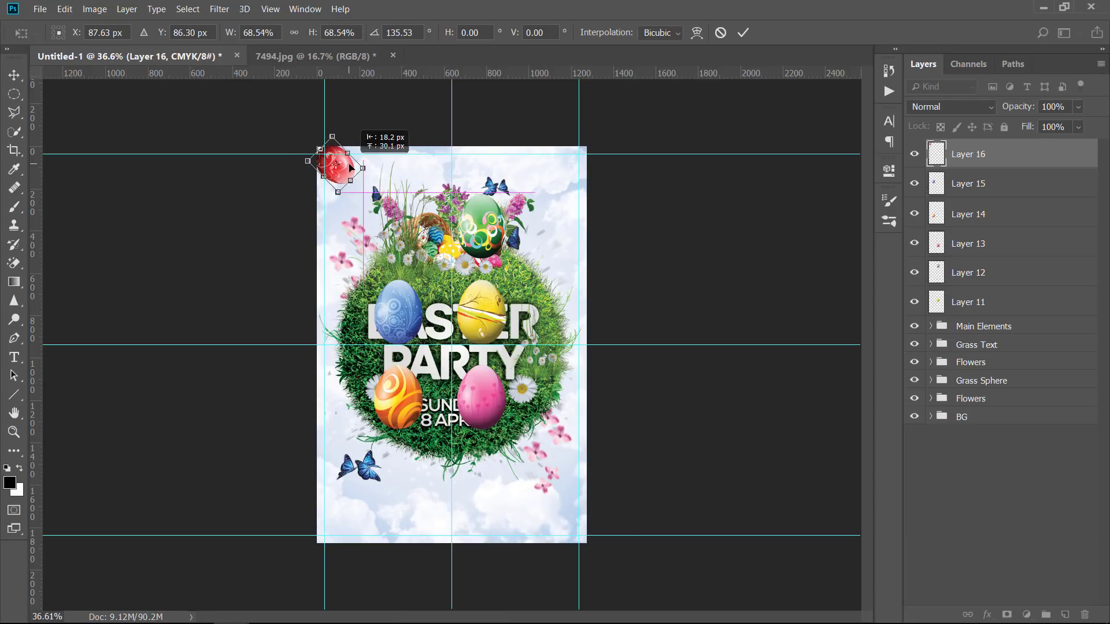
key("Return")
Rotate and shrink the green egg and place it in the flyer's upper-right corner.
left_click(491, 226, "ctrl")
key("ctrl+t")
left_click_drag(498, 178, 400, 243)
left_click_drag(444, 224, 465, 233)
left_click_drag(473, 234, 567, 168)
key("Return")
Shrink and tilt the blue egg and place it at the flyer's right edge, level with the egg baskets.
left_click(399, 315, "ctrl")
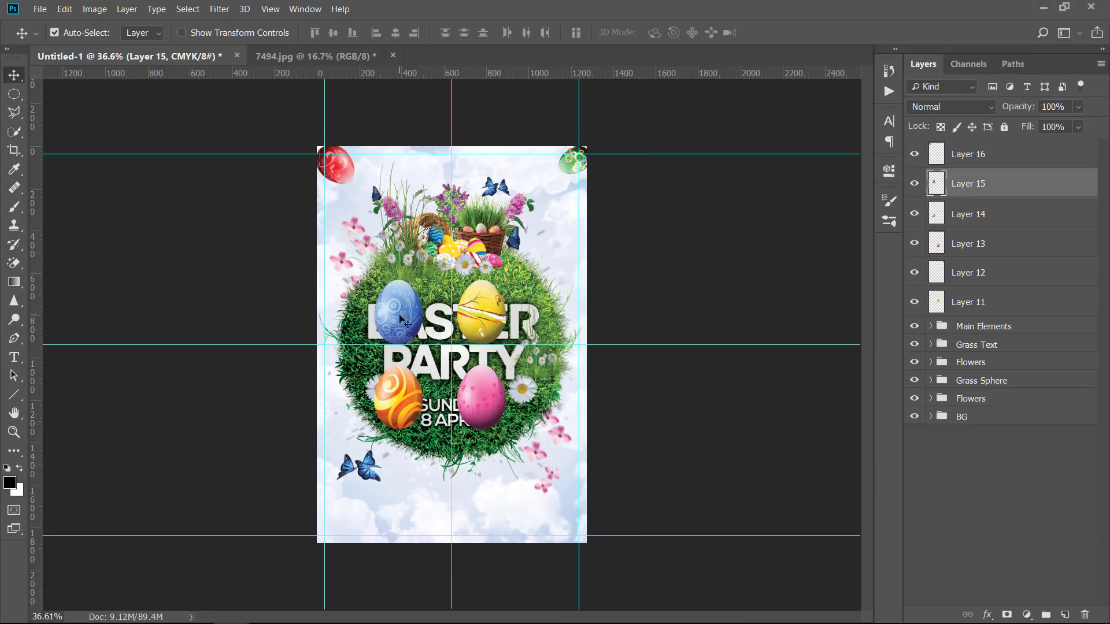
left_click_drag(399, 315, 335, 505)
key("ctrl+t")
left_click_drag(370, 462, 387, 504)
left_click_drag(343, 463, 341, 467)
left_click_drag(349, 505, 533, 338)
key("Return")
left_click_drag(556, 319, 573, 263)
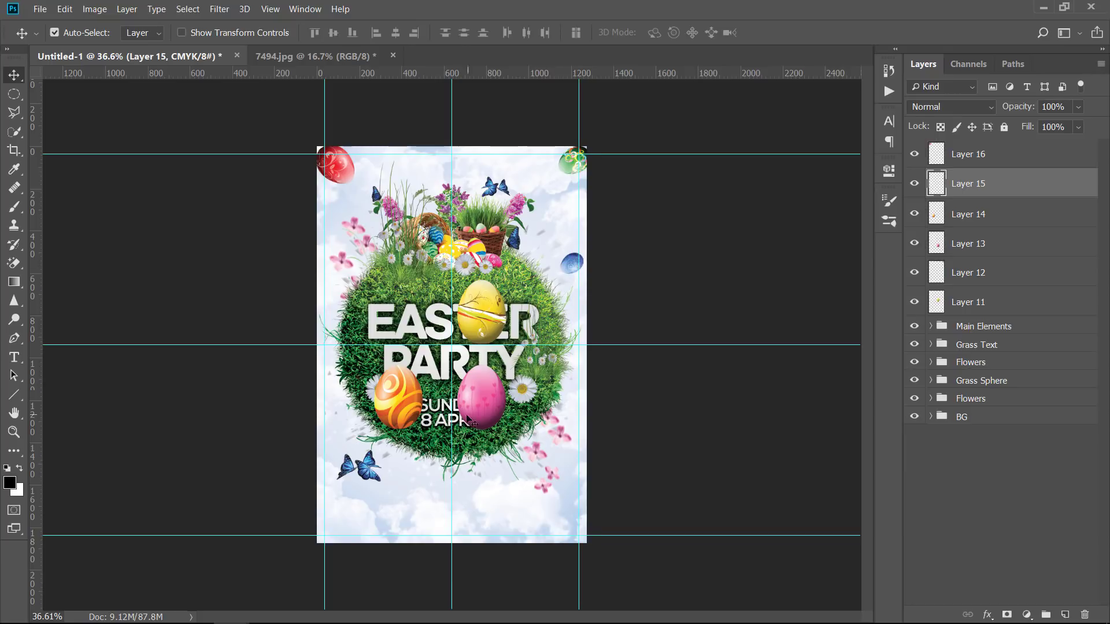
Tilt the orange egg and place it in the flyer's lower-left corner.
left_click(400, 402)
key("ctrl+t")
left_click_drag(431, 359, 448, 396)
left_click_drag(438, 395, 357, 504)
key("Return")
key("ctrl+t")
left_click_drag(342, 530, 347, 524)
key("Return")
Move the pink egg toward the lower right and place the shrunken, rotated yellow egg at the flyer's right edge below the blue egg.
left_click_drag(482, 398, 521, 472)
left_click_drag(570, 263, 574, 408)
left_click(489, 306)
key("ctrl+t")
key("Return")
key("ctrl+t")
left_click_drag(614, 439, 625, 396)
key("Return")
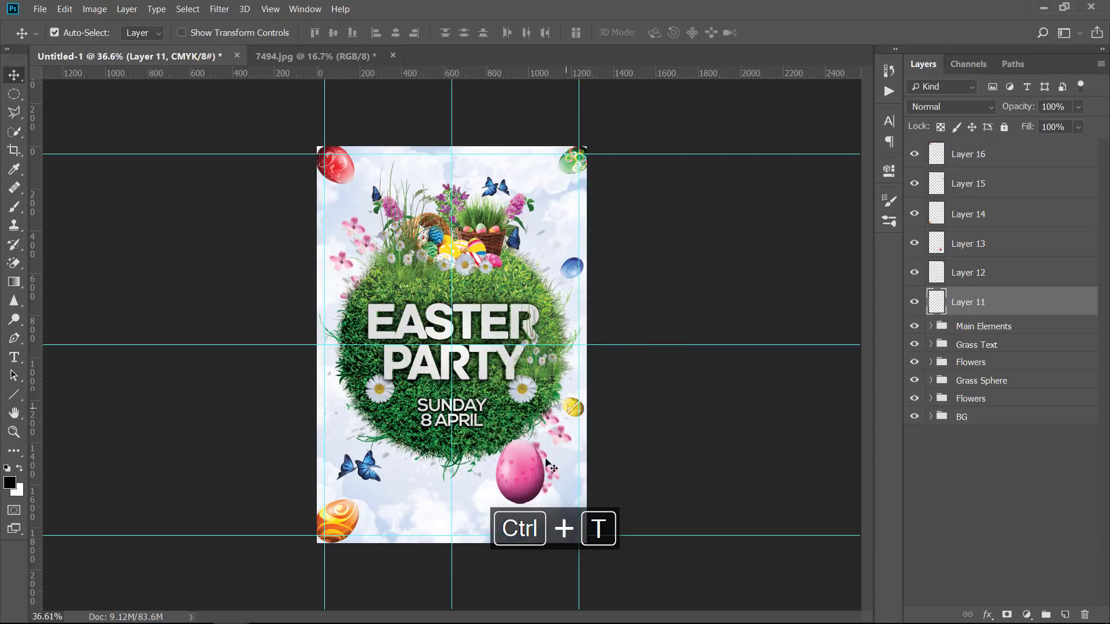
Tilt the pink egg and place it in the flyer's lower-right corner.
left_click(530, 479)
key("ctrl+t")
left_click_drag(560, 524, 583, 483)
left_click_drag(531, 484, 563, 518)
key("Return")
Fine-tune the placement of the orange, blue, green and red eggs around the flyer's edges.
left_click_drag(339, 513, 340, 519)
left_click(570, 270)
left_click_drag(570, 270, 568, 270)
left_click_drag(579, 411, 572, 408)
key("ctrl+z")
left_click(571, 164)
key("ctrl+t")
left_click_drag(558, 175, 570, 167)
key("Return")
left_click_drag(337, 166, 335, 164)
Shrink the purple striped egg and place it at the flyer's left edge beside the sphere's lower half.
key("ctrl+t")
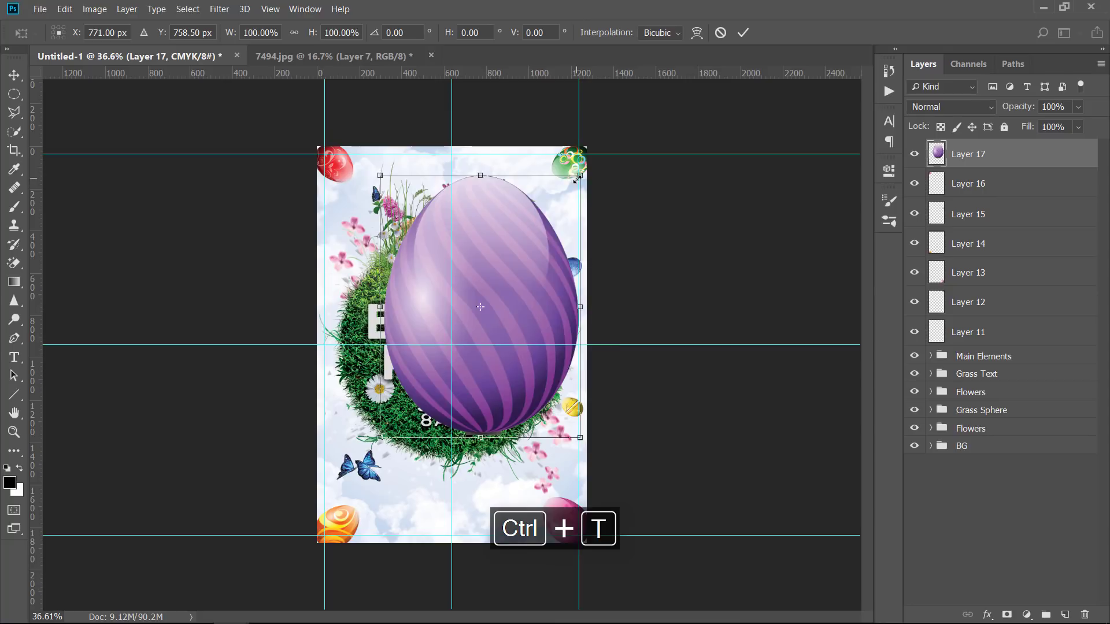
left_click_drag(576, 179, 266, 439)
key("Return")
key("ctrl+t")
scroll(393, 368, "up", 4)
key("Return")
scroll(268, 438, "down", 7)
Nudge the yellow egg slightly upward along the right edge and select the purple egg's layer.
left_click_drag(578, 409, 580, 394)
key("ctrl+t")
key("Return")
left_click(1012, 165)
key("ctrl+t")
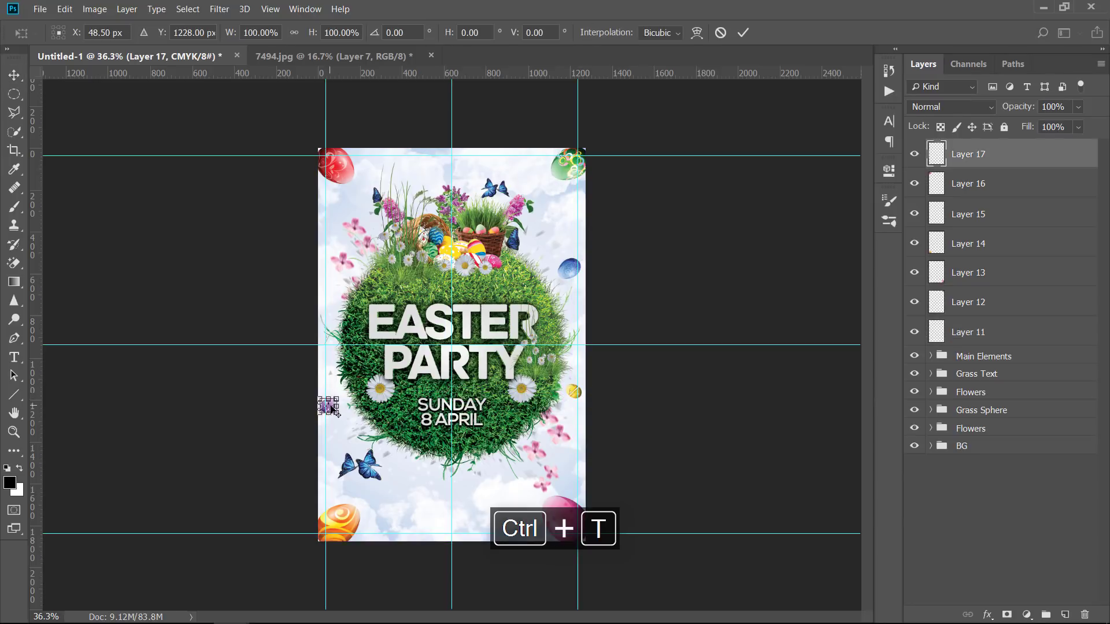
key("Return")
Apply Motion Blur to the small purple egg with a 37° angle and a distance of 9 pixels.
right_click(1016, 163)
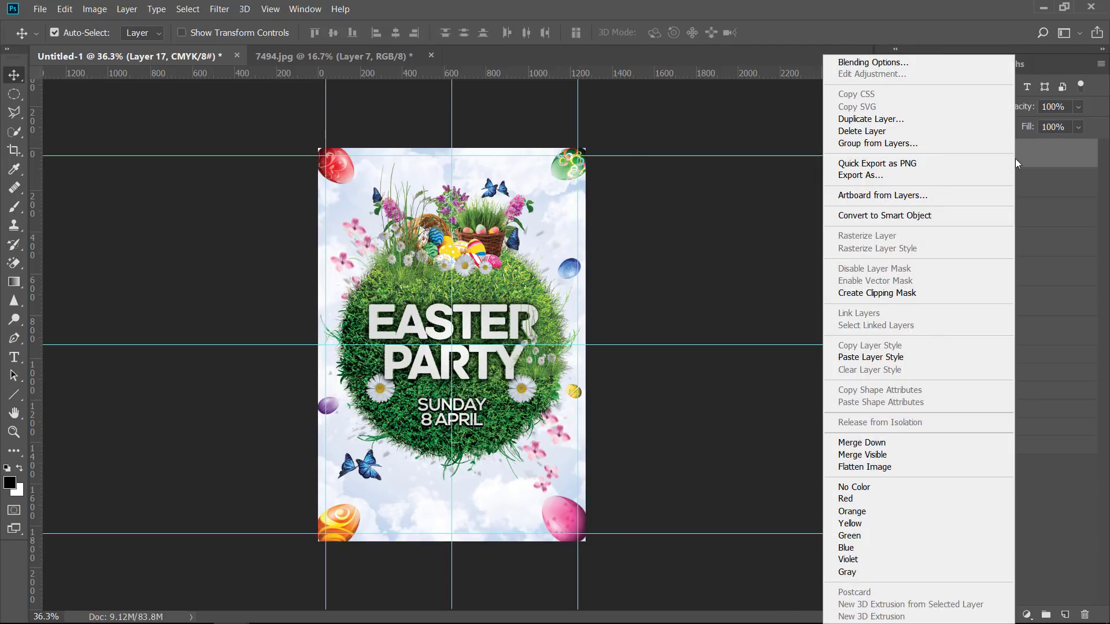
key("Escape")
left_click(221, 10)
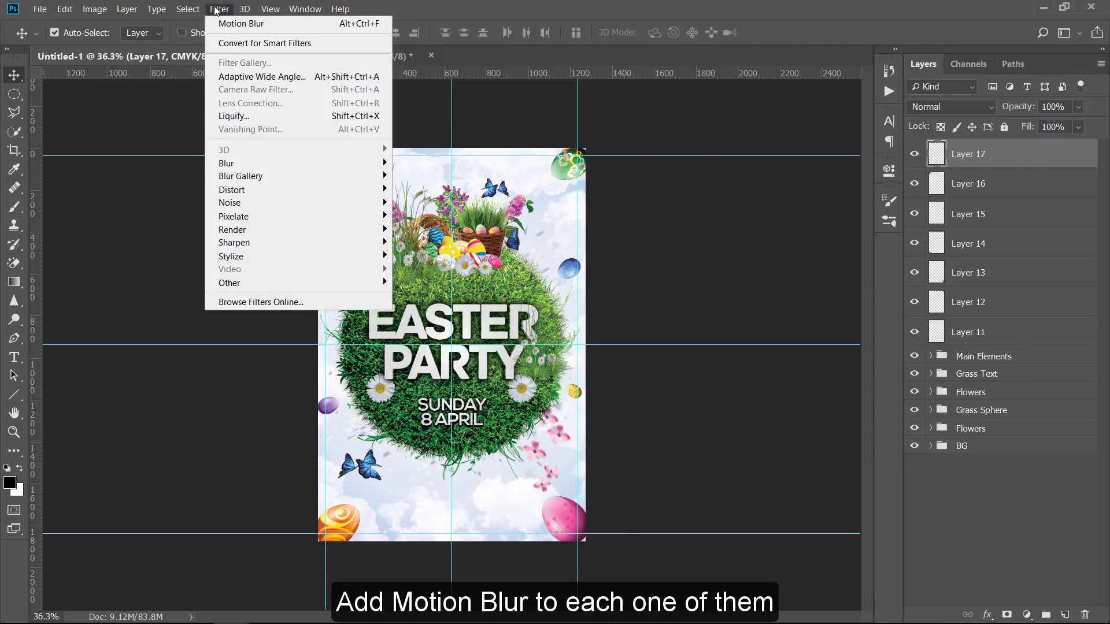
mouse_move(307, 164)
left_click(428, 241)
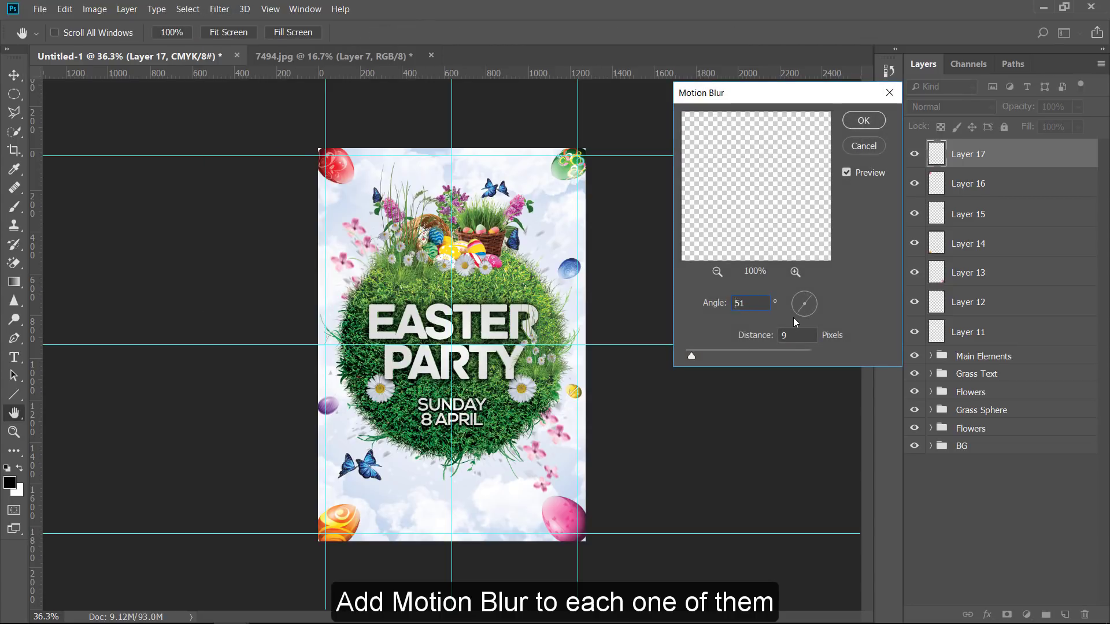
type("37")
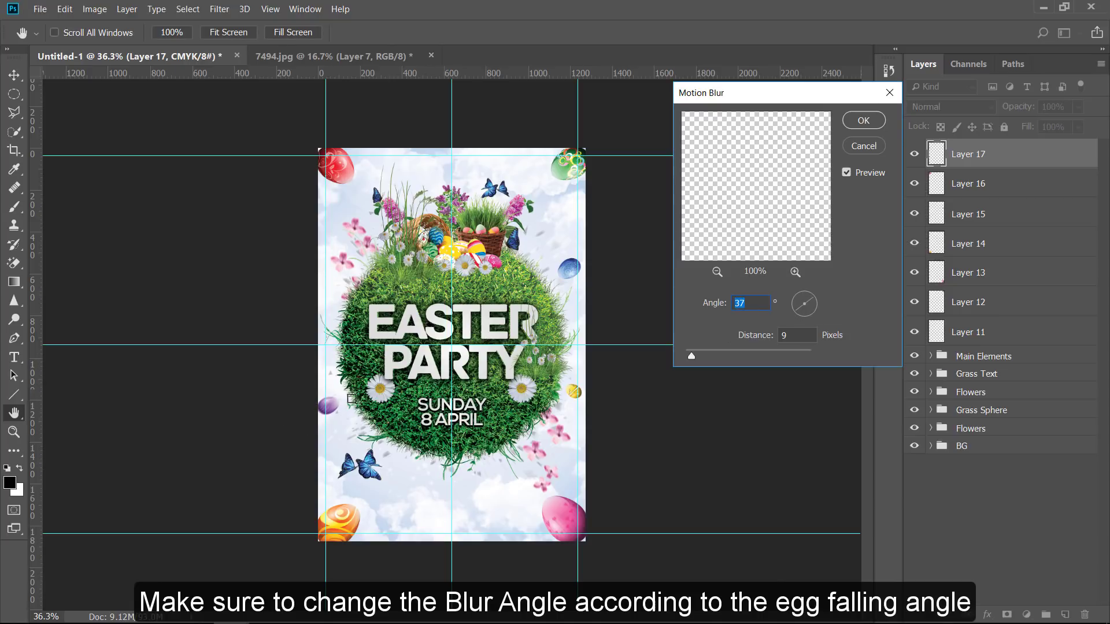
left_click(876, 123)
Apply Motion Blur to the orange egg in the flyer's lower-left corner with a 43° angle and 26-pixel distance.
left_click(347, 534)
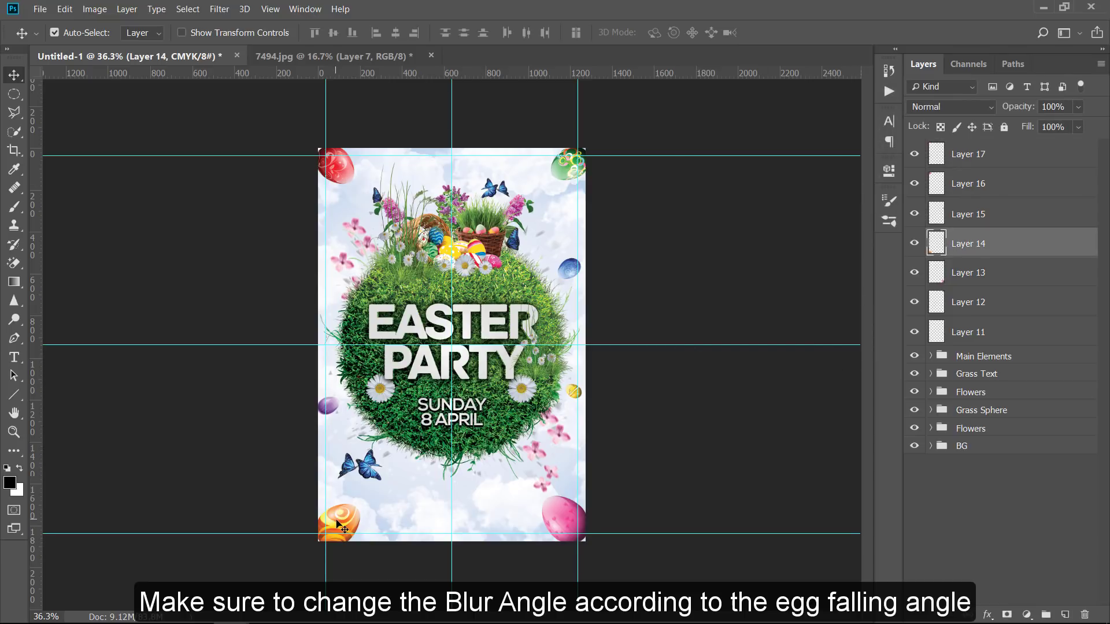
left_click(220, 10)
mouse_move(312, 164)
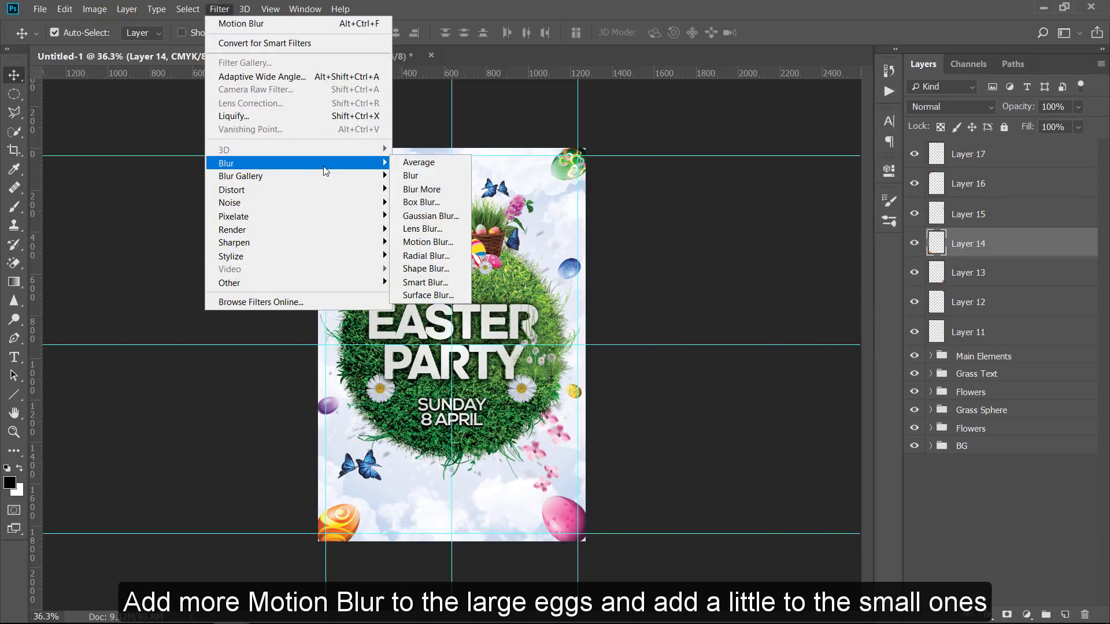
left_click(428, 242)
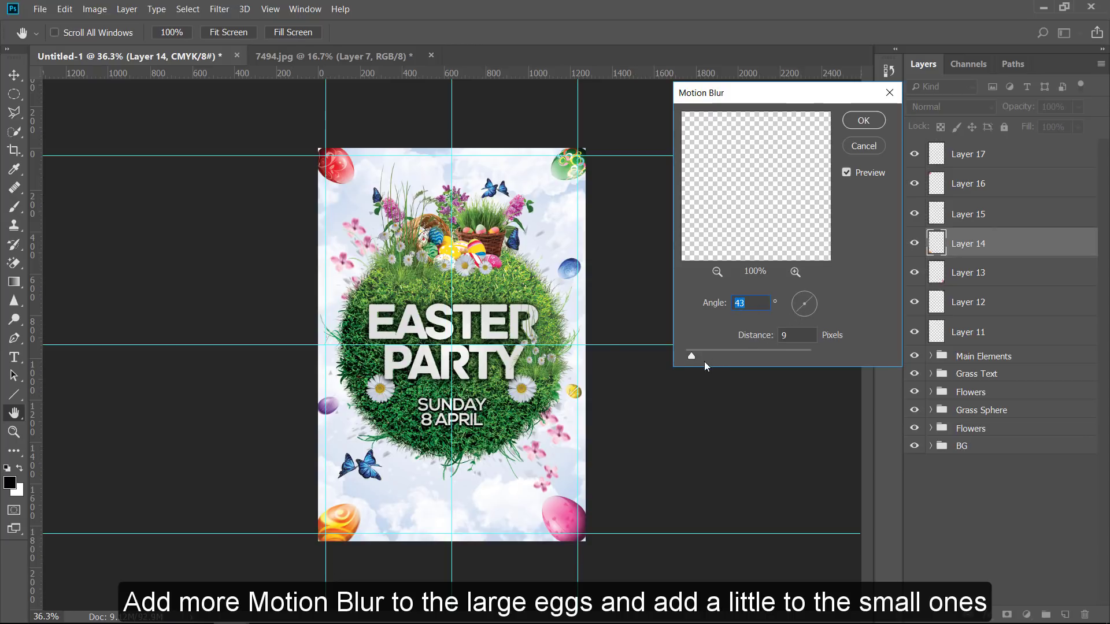
left_click_drag(692, 357, 703, 355)
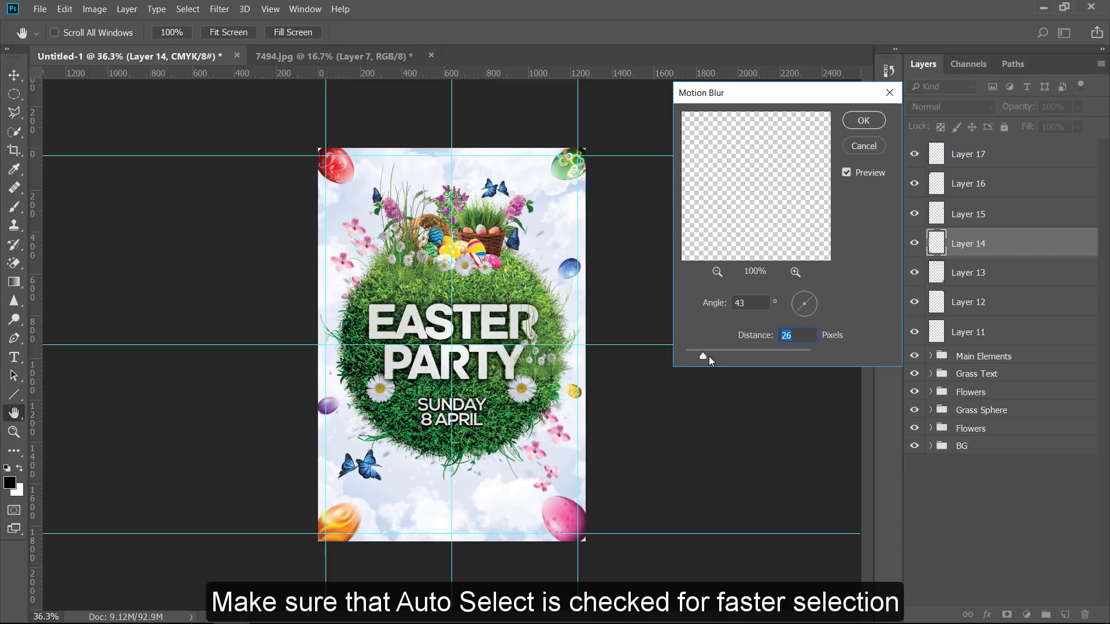
left_click(851, 119)
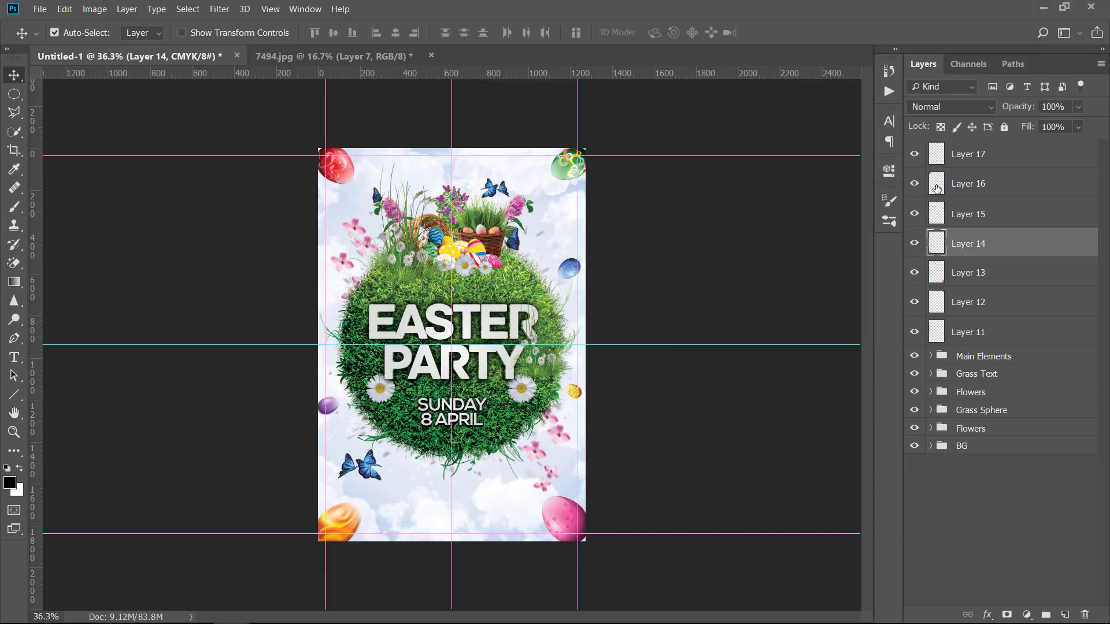
Apply Motion Blur to the pink egg in the flyer's lower-right corner with a -47° angle and 29-pixel distance.
left_click(550, 522)
left_click(219, 9)
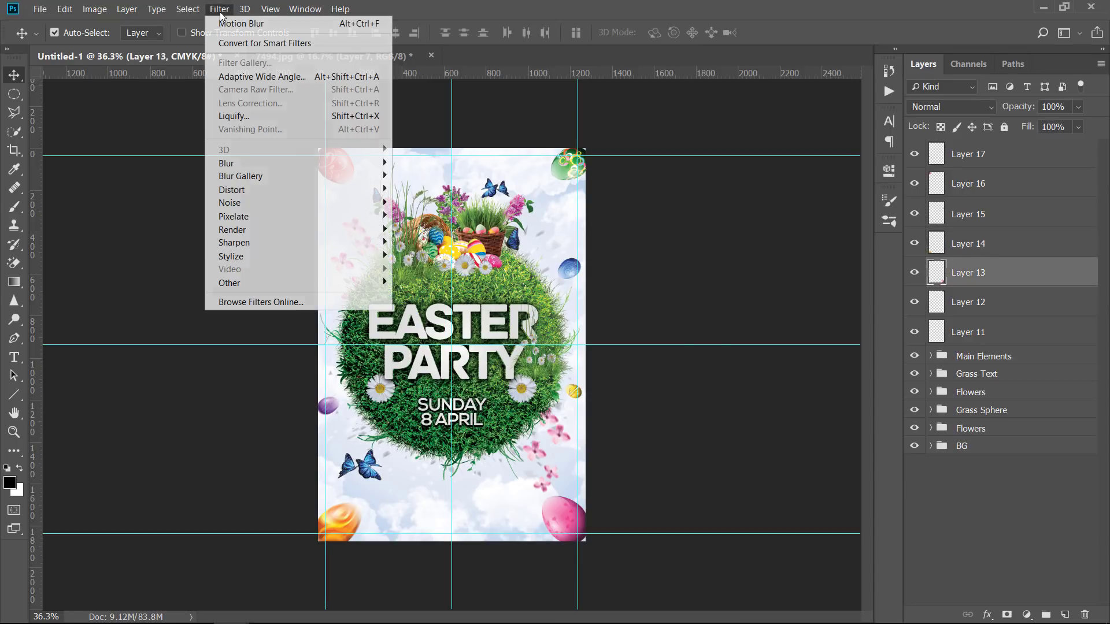
mouse_move(257, 163)
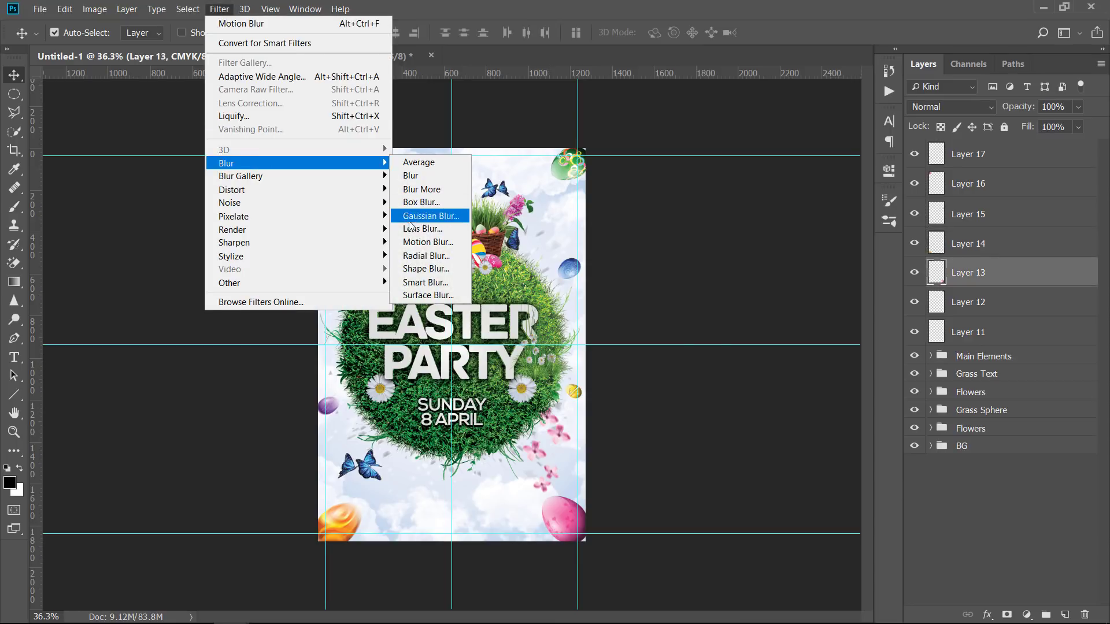
left_click(428, 242)
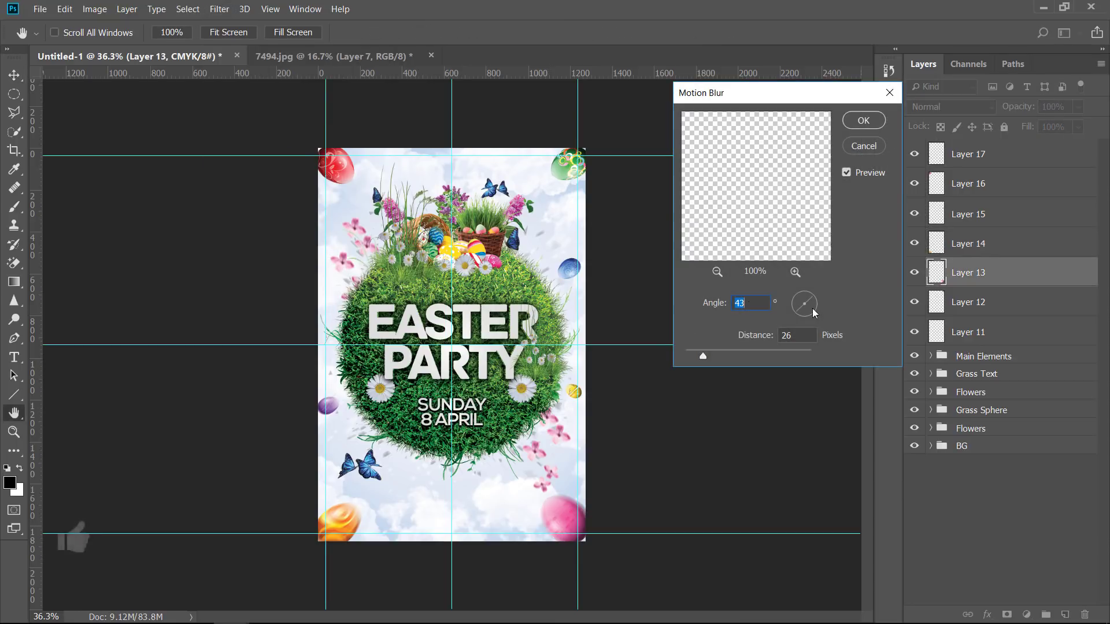
left_click_drag(784, 282, 784, 282)
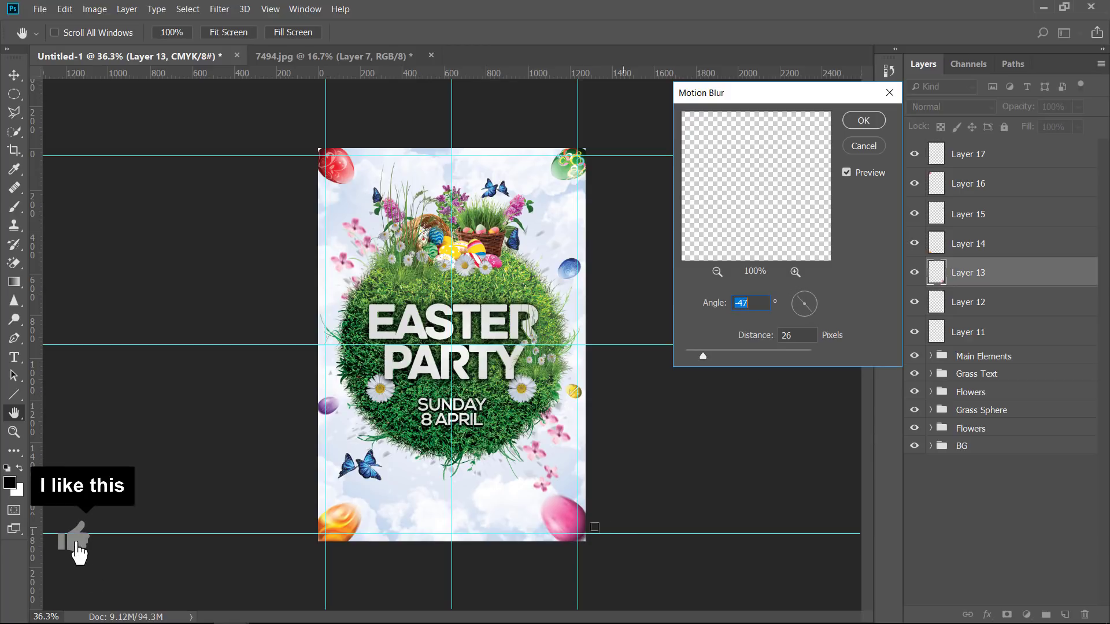
left_click_drag(703, 359, 705, 353)
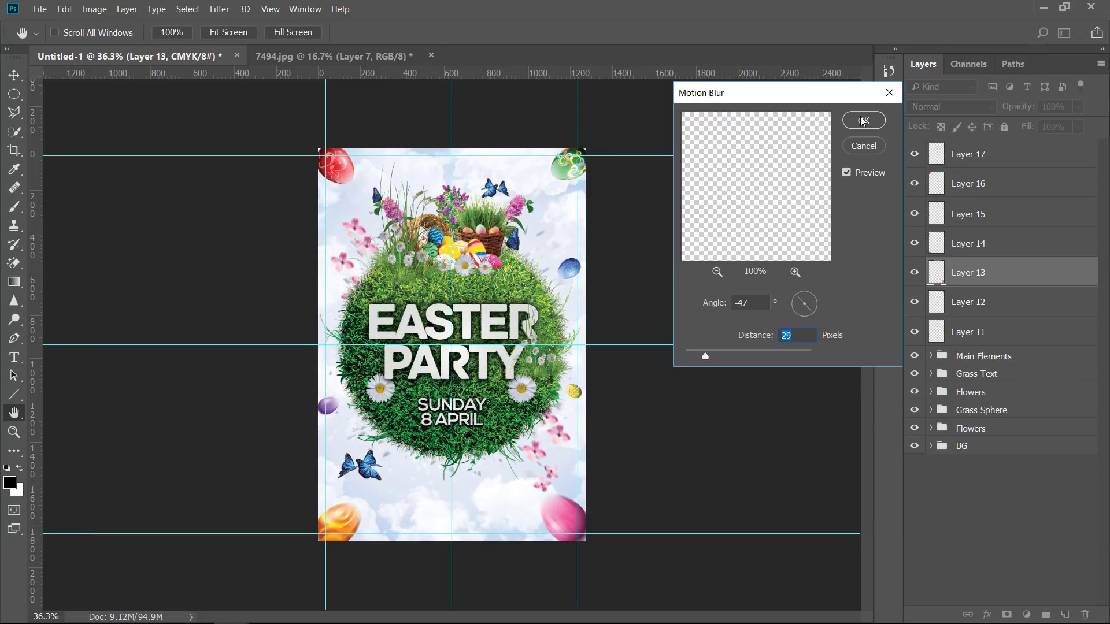
left_click(863, 121)
Apply Motion Blur to the green egg in the flyer's upper-right corner with a 37° angle, adjusting the blur distance.
left_click(572, 180)
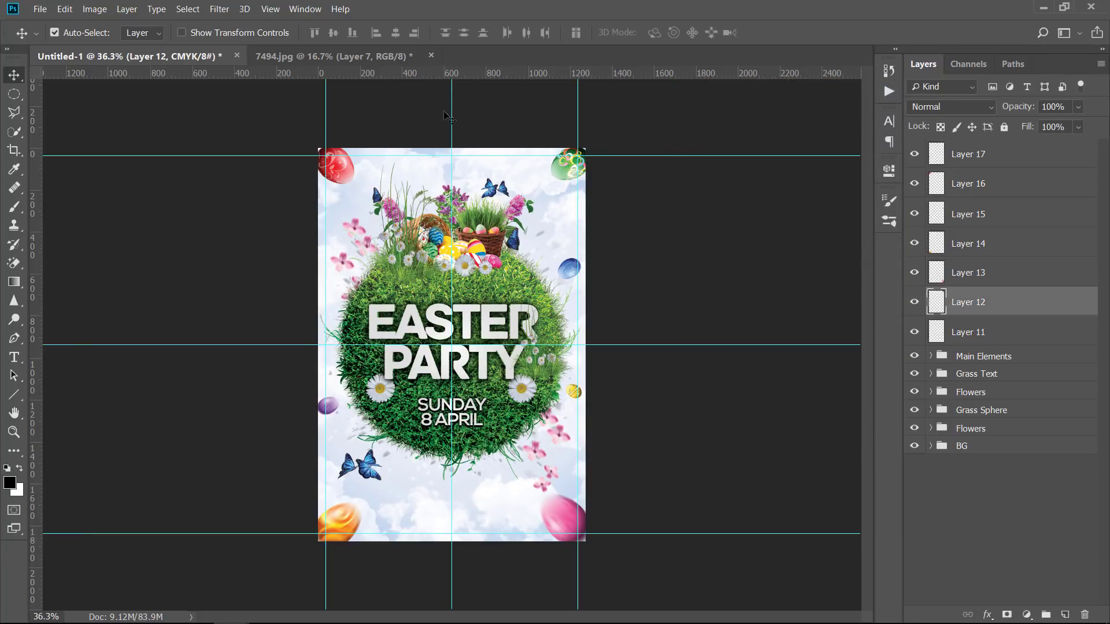
left_click(219, 9)
mouse_move(277, 164)
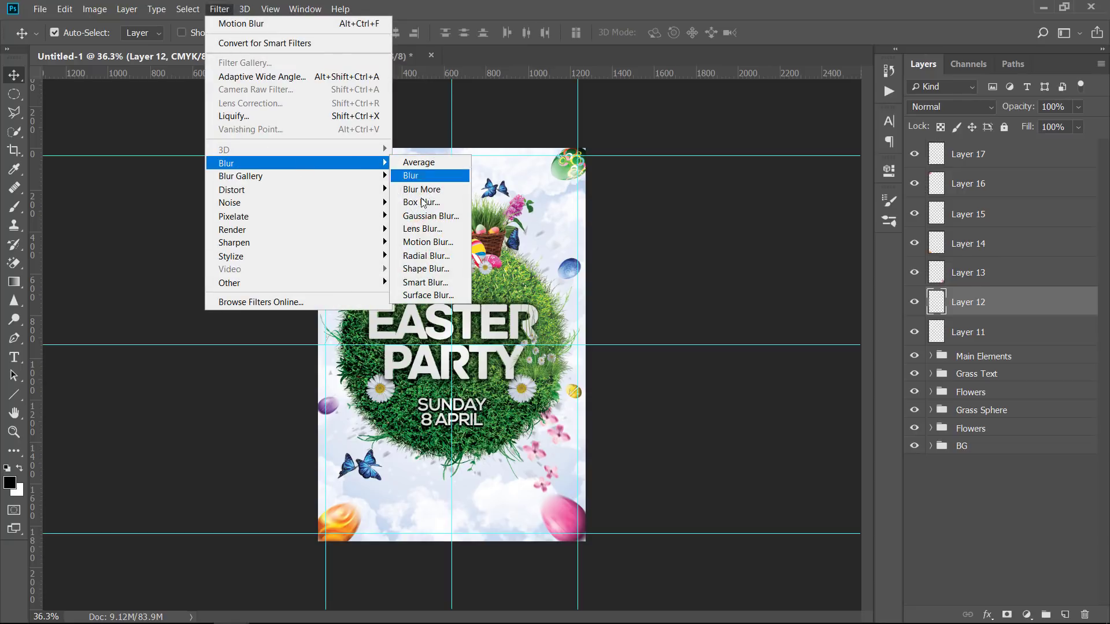
left_click(426, 241)
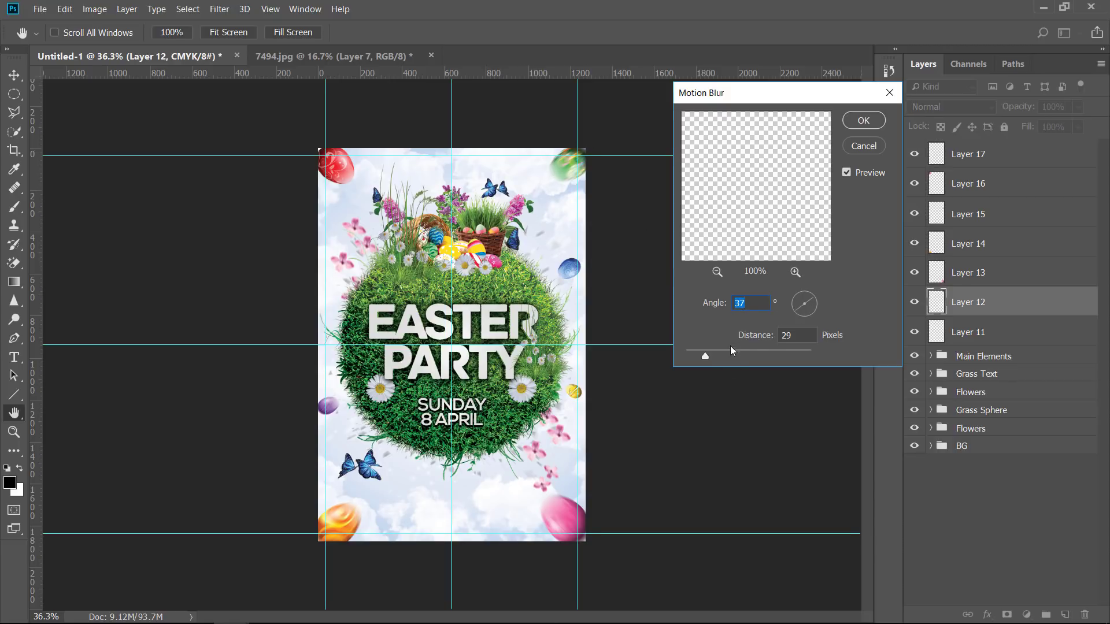
left_click_drag(696, 356, 704, 354)
left_click(864, 119)
Apply Motion Blur to the remaining eggs, including one at a 34° angle and 20-pixel distance.
left_click(224, 10)
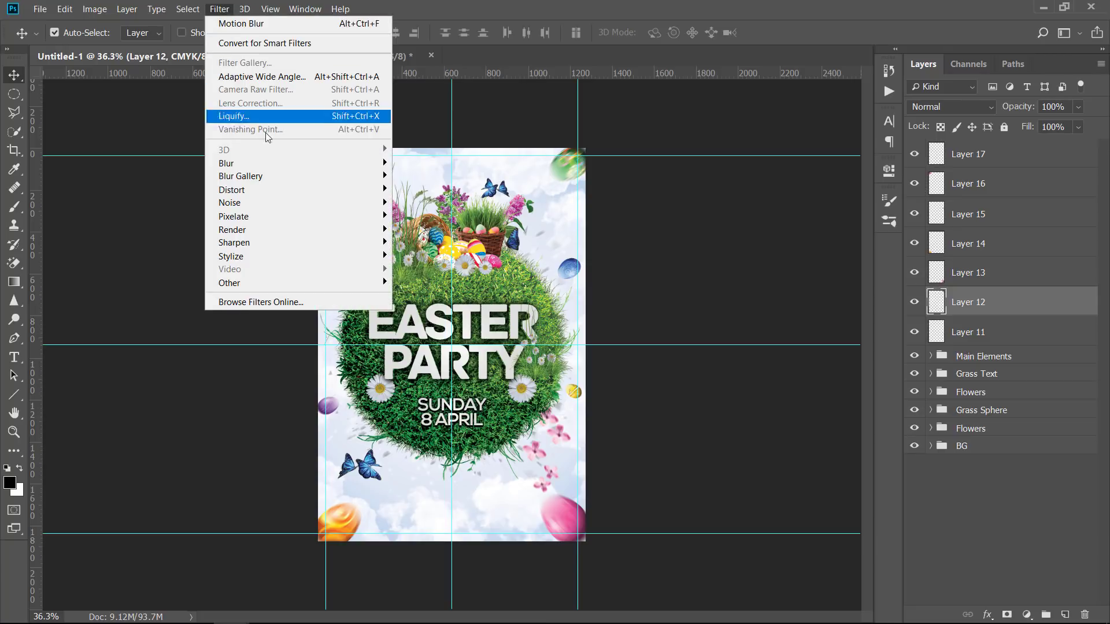
mouse_move(260, 164)
left_click(448, 241)
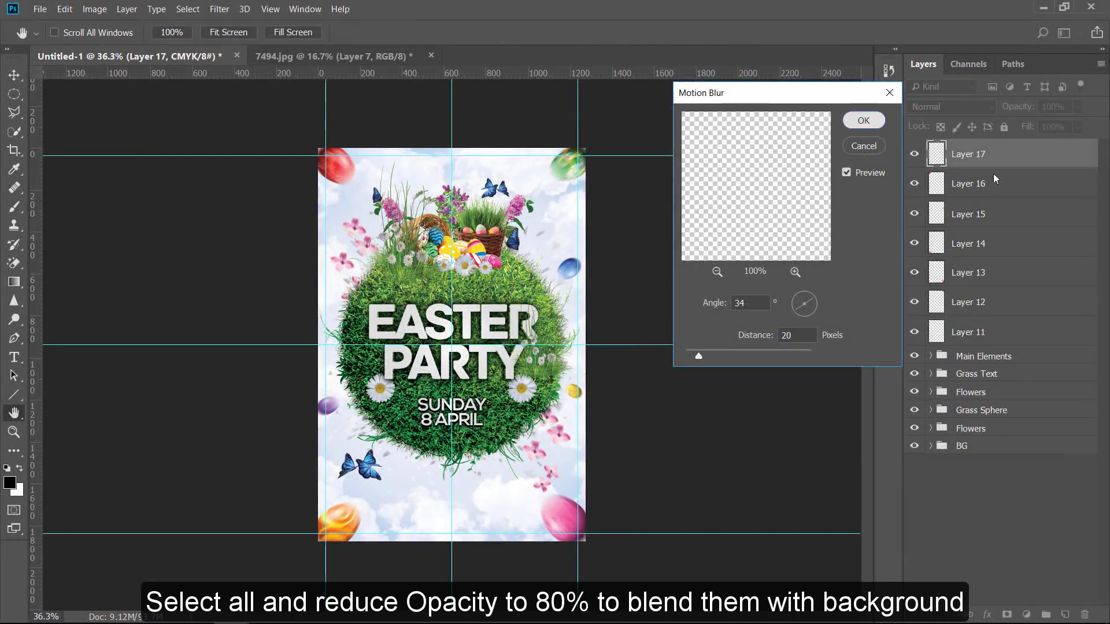
left_click(863, 120)
Reduce the opacity of all seven egg layers to 80% and collect them in a group named Eggs.
left_click(1021, 334, "shift")
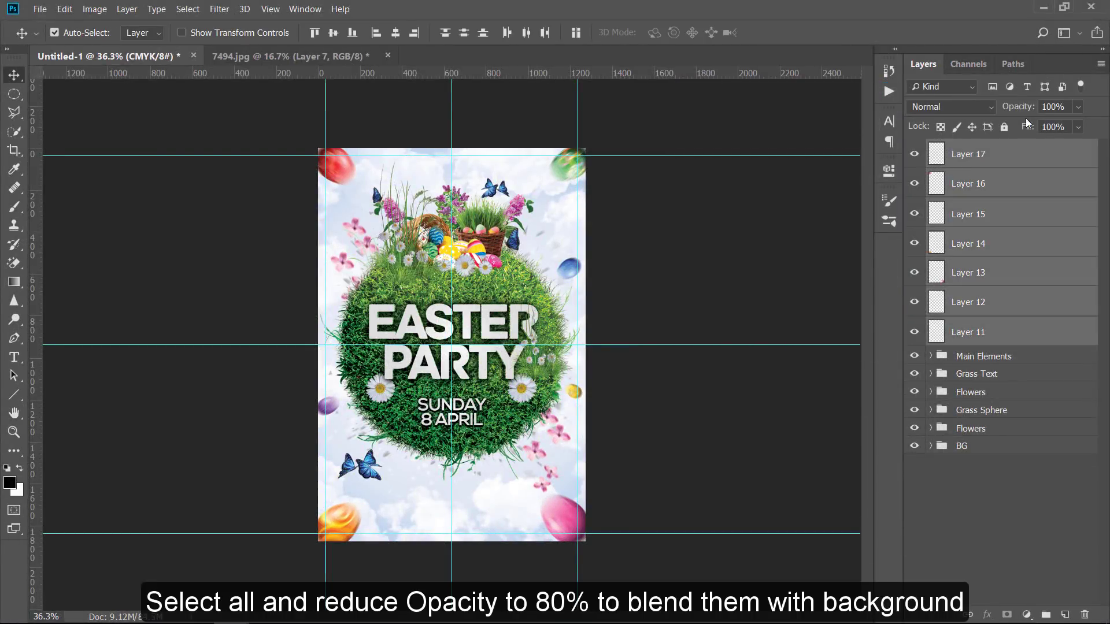
left_click_drag(1020, 111, 1008, 107)
left_click_drag(1038, 168, 1047, 614)
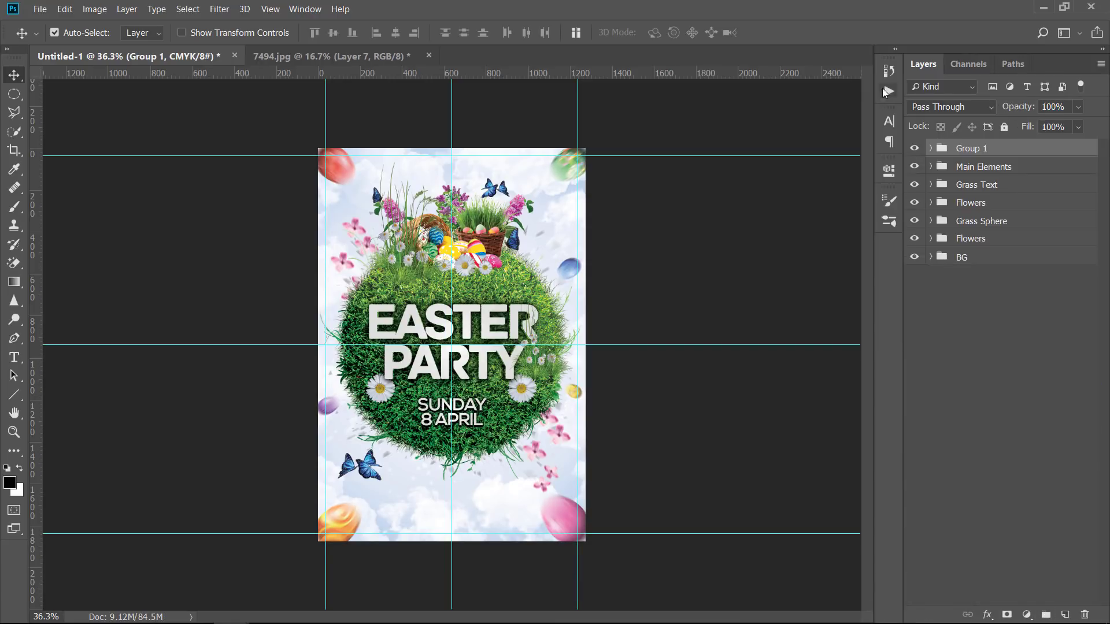
double_click(972, 148)
type("Eggs")
key("Return")
Fit the flyer in view and set up the Brush with the single-bubble 3028 tip from Free Bubble Photoshop Brushes at 250 px.
left_click(572, 393)
key("ctrl+0")
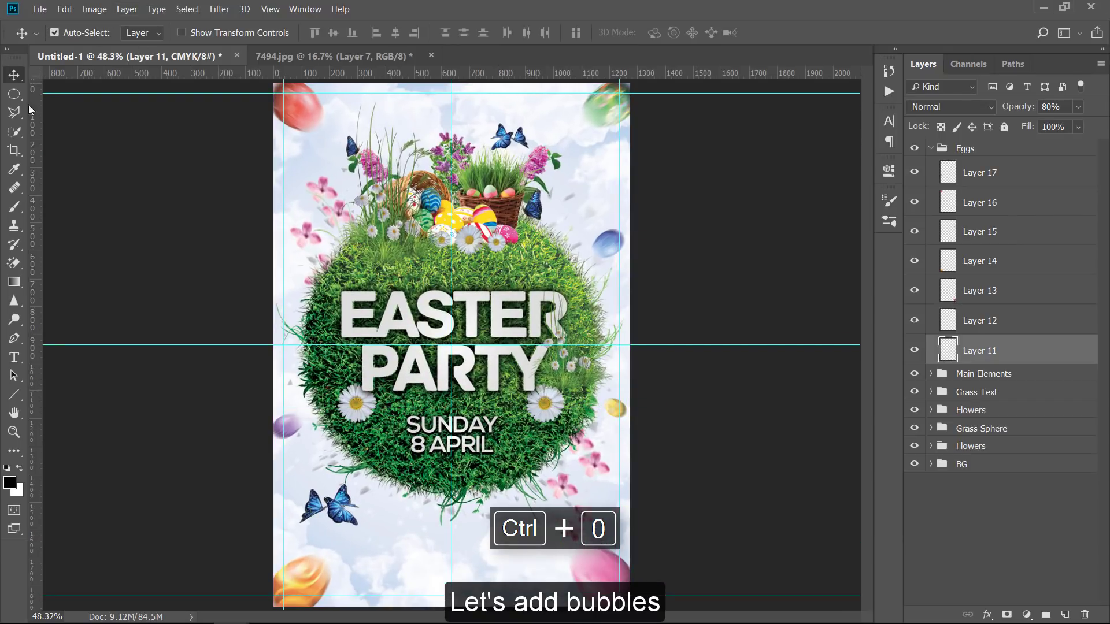
left_click(15, 211)
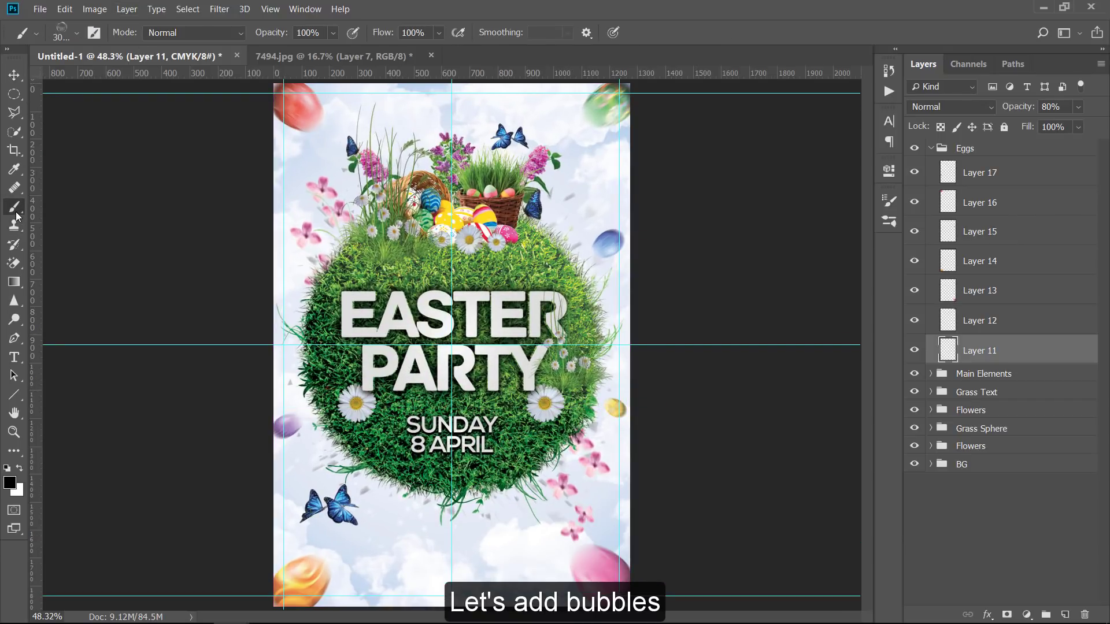
left_click(76, 32)
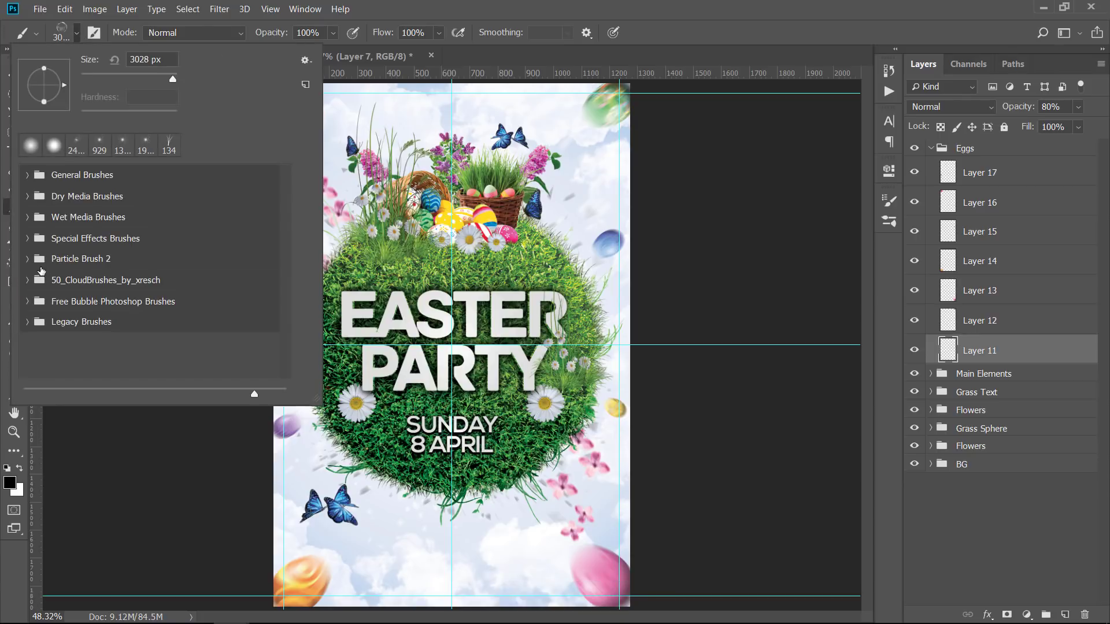
left_click(28, 301)
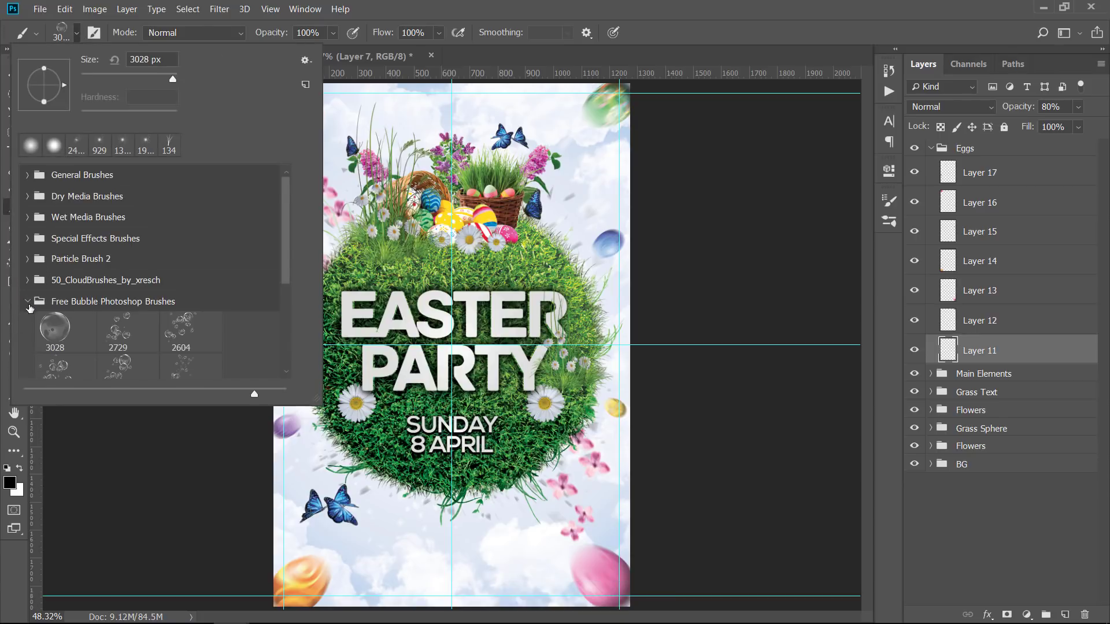
left_click(70, 277)
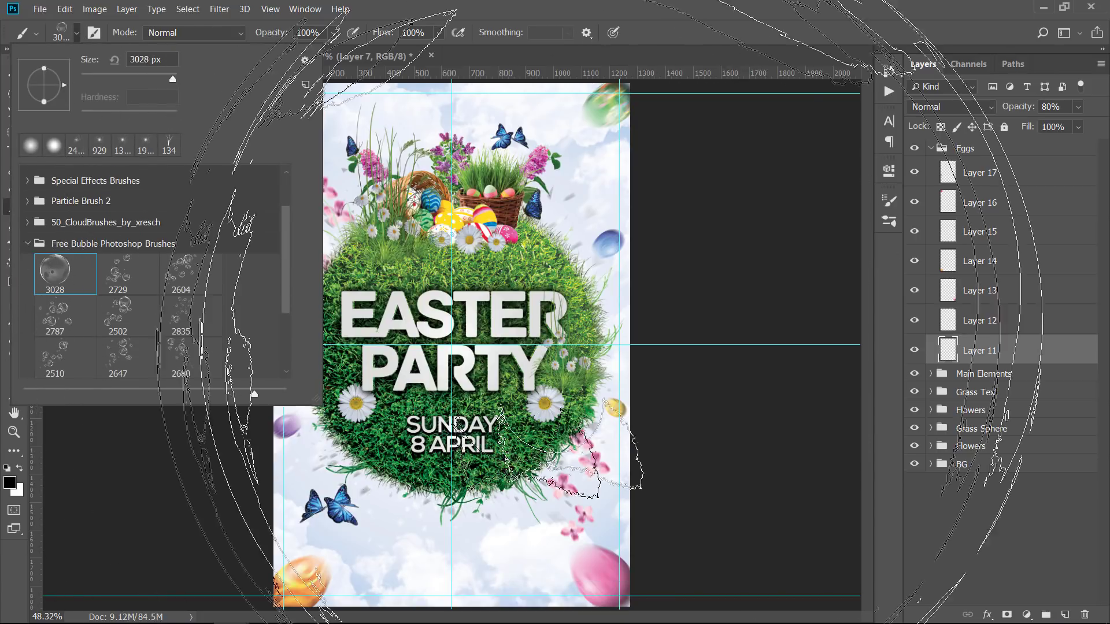
mouse_move(501, 317)
left_mouse_down()
mouse_move(38, 328)
mouse_move(95, 345)
left_mouse_up()
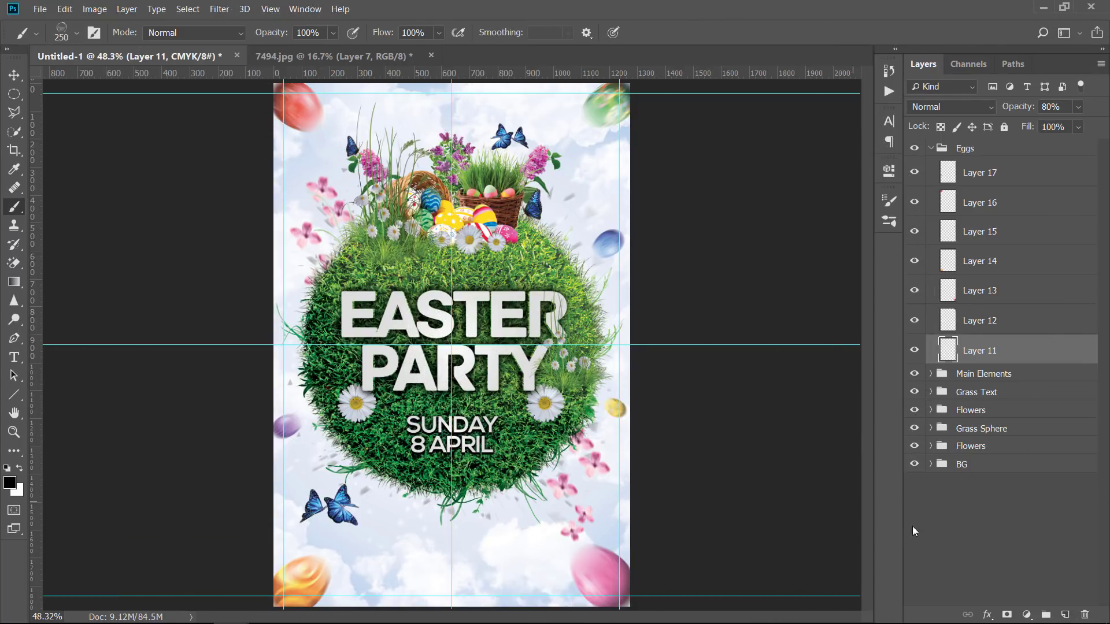
Create a new layer above the Eggs group and prepare the bubble brush at 137 px with a white foreground colour.
left_click(931, 149)
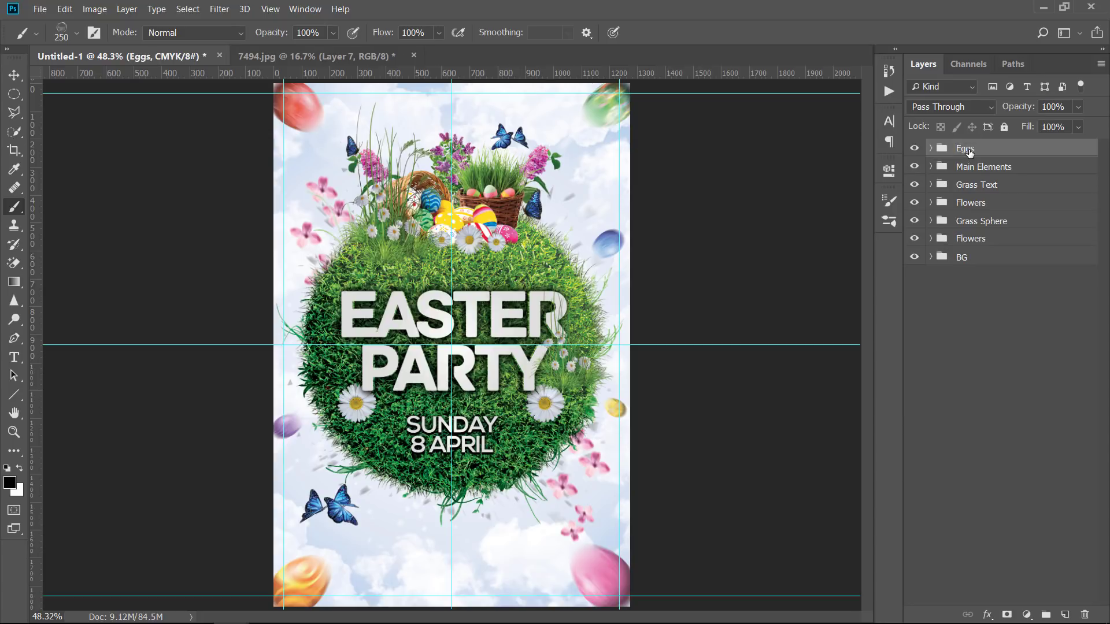
left_click(1065, 614)
left_click_drag(508, 437, 477, 441)
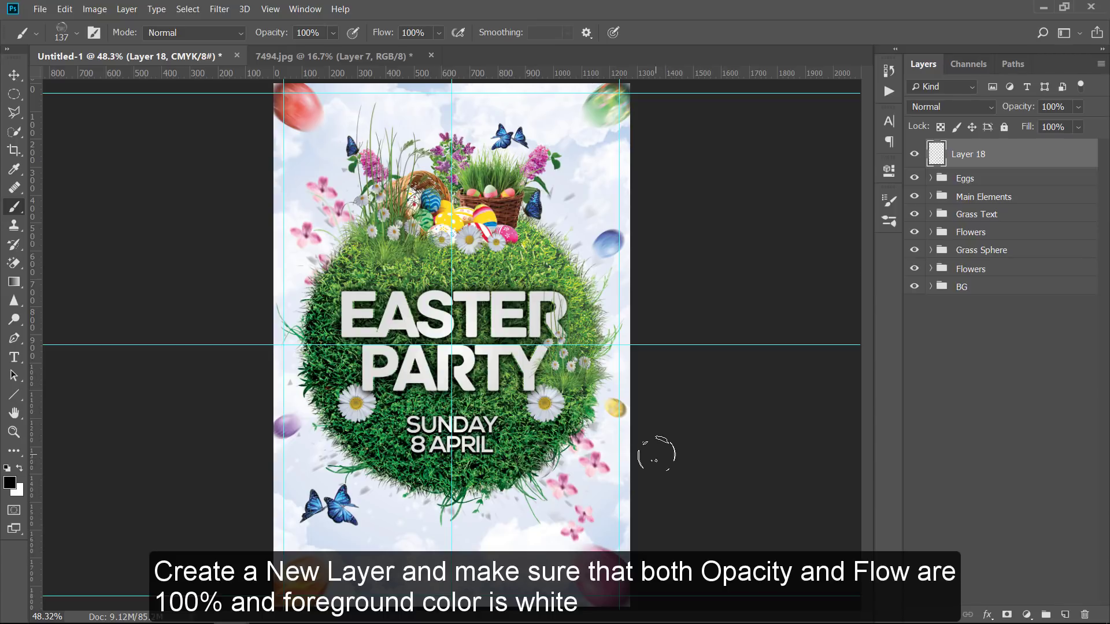
key("ctrl+z")
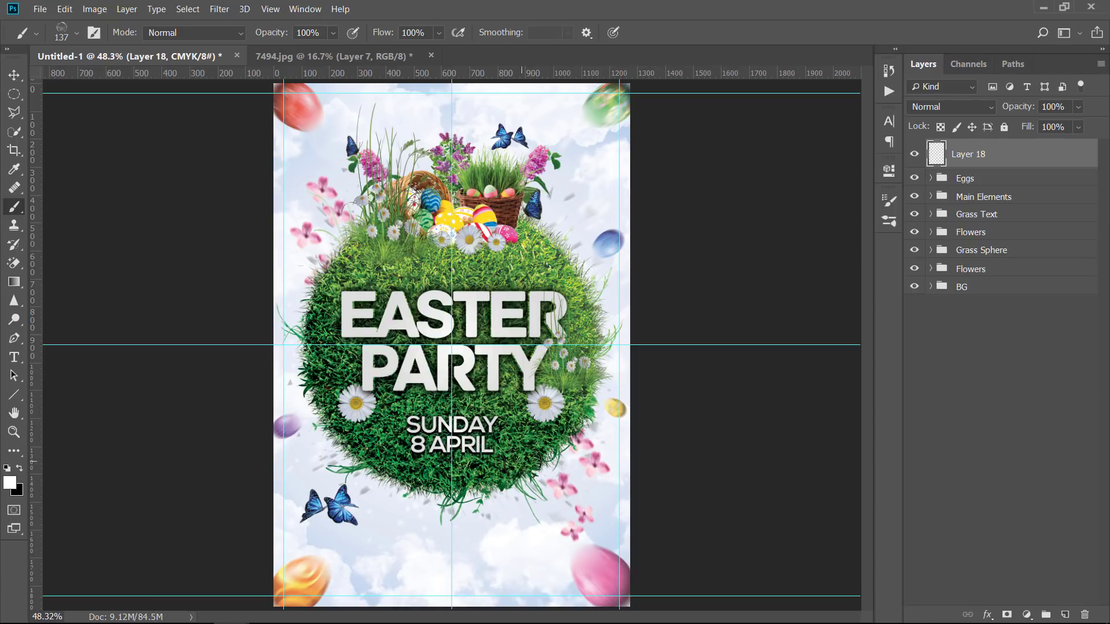
key("ctrl+alt+z")
Paint large 137 px bubbles over the grass sphere's upper and lower edges, near the bottom orange egg and beside the top flowers.
left_click(551, 275)
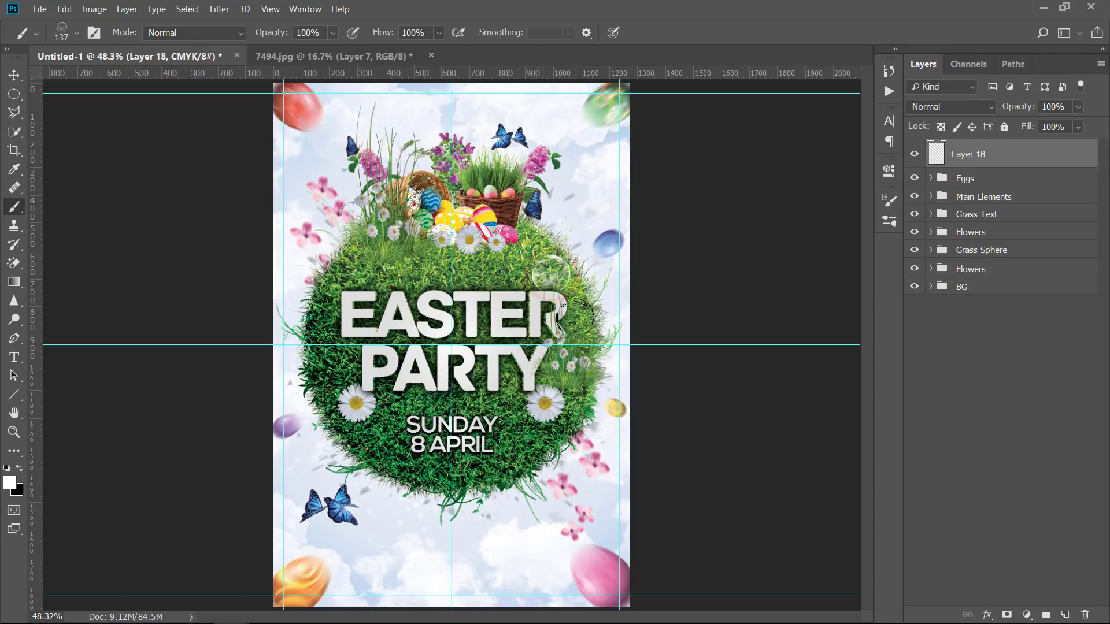
left_click(542, 468)
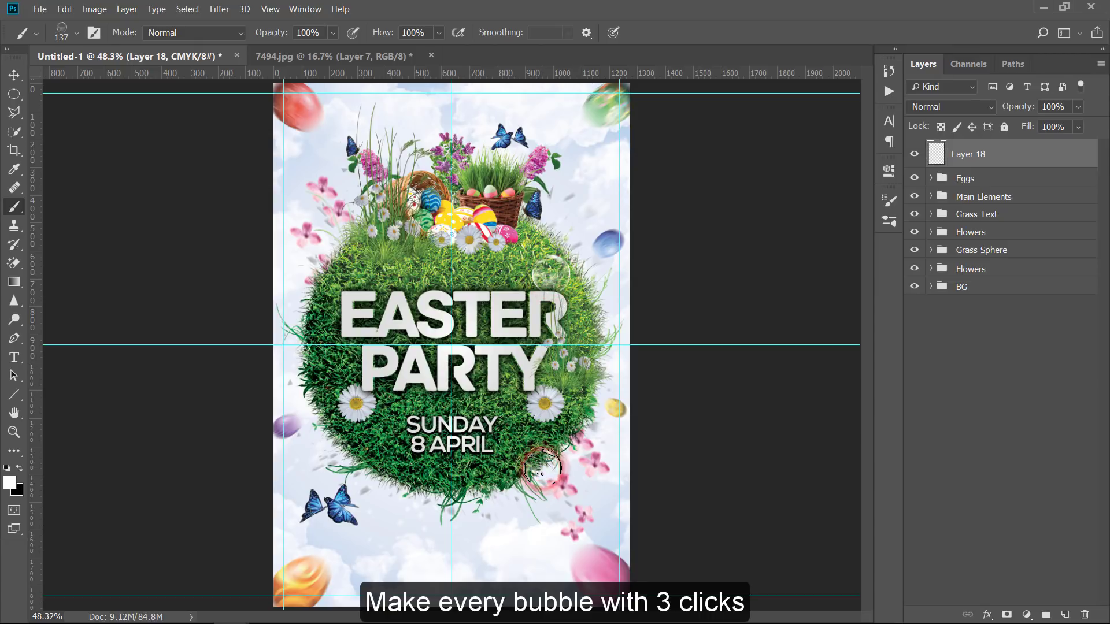
left_click(338, 566)
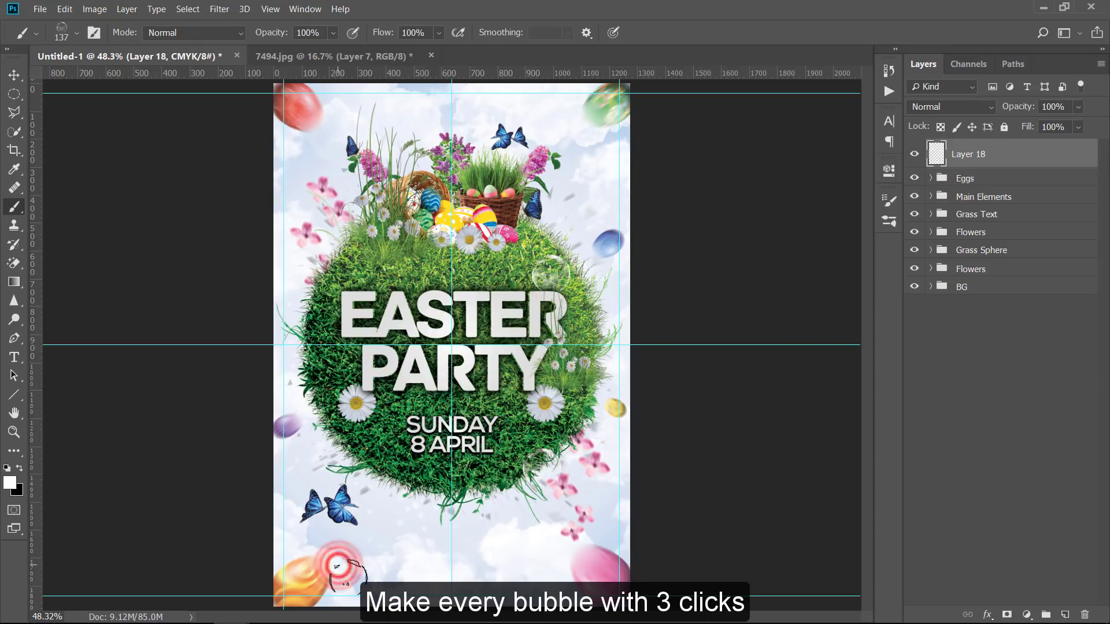
left_click(317, 157)
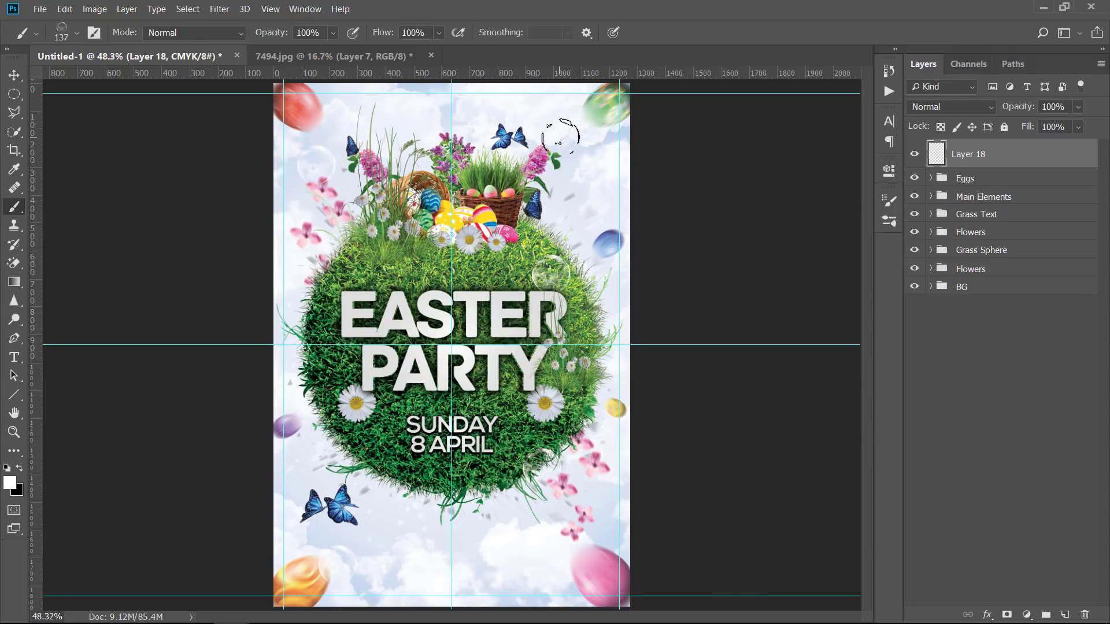
left_click(543, 129)
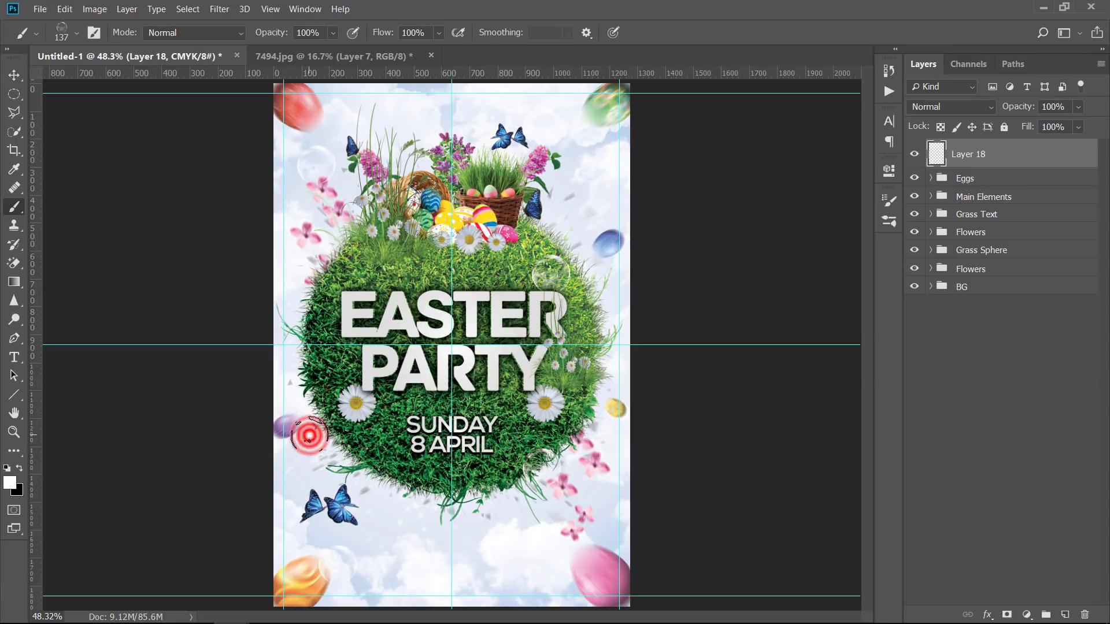
Reduce the brush to 84 px and paint medium bubbles beside the date text, on the sphere, near the basket and around the flyer's edges.
left_click_drag(408, 424, 378, 430)
left_click(378, 430)
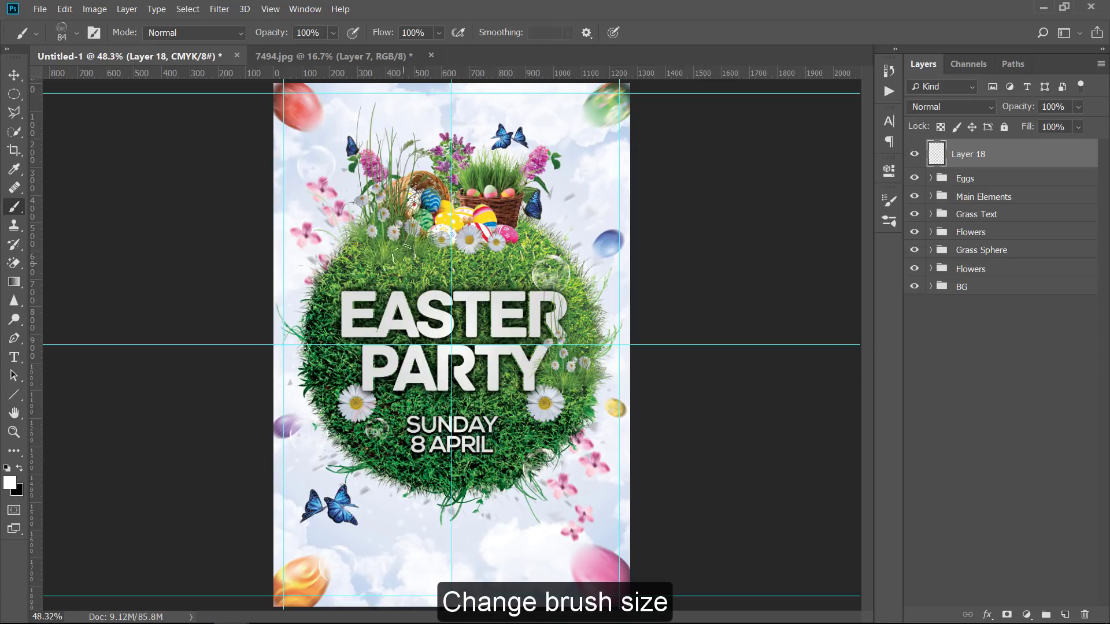
left_click(382, 269)
left_click(525, 215)
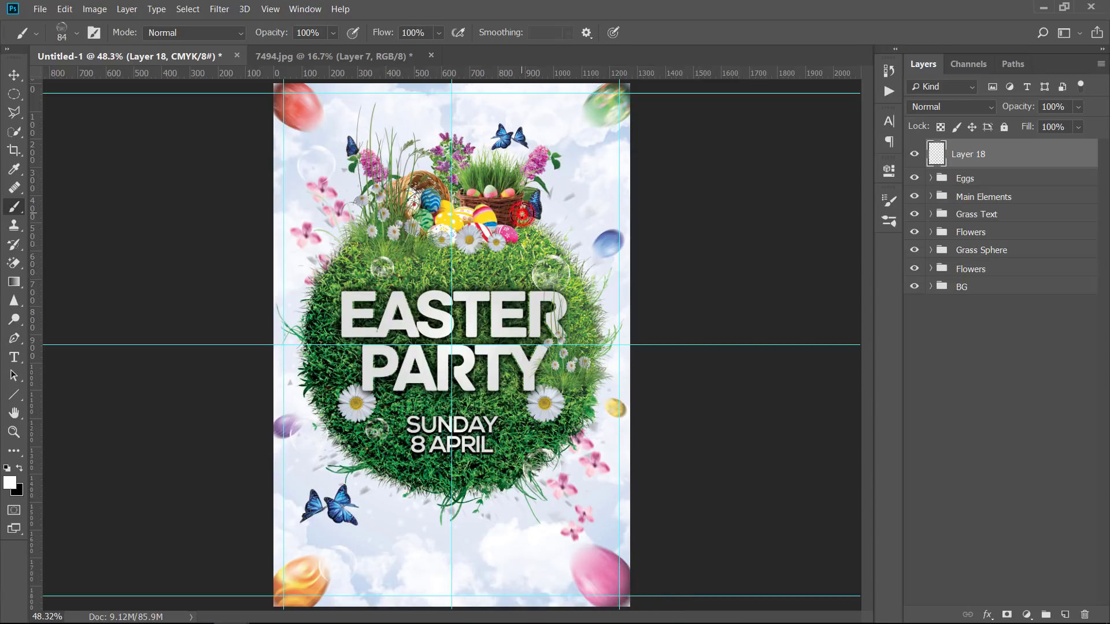
left_click(580, 563)
left_click(287, 259)
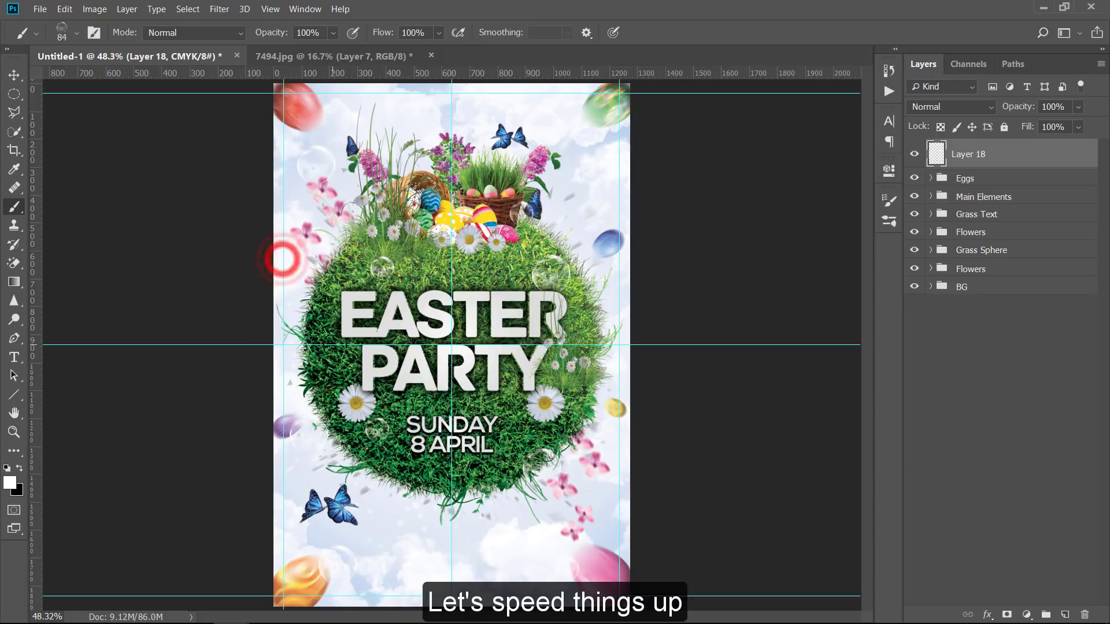
left_click(565, 178)
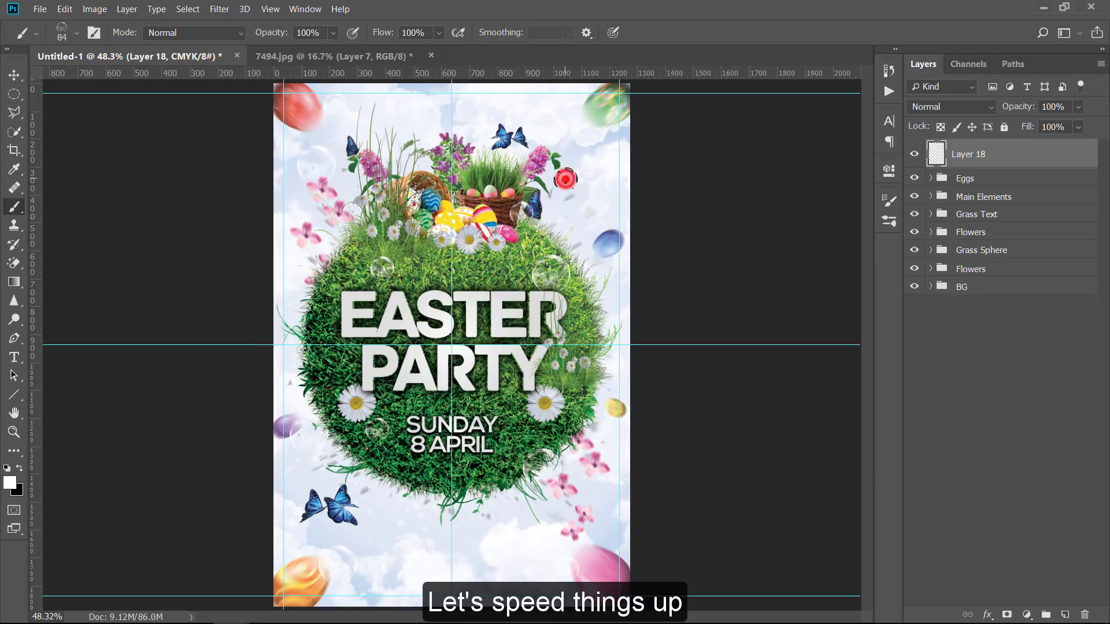
Reduce the brush to 35 px and scatter small bubbles over the grass sphere, the egg basket and the surrounding sky.
right_click(444, 283, "alt")
left_click(425, 275)
left_click(495, 276)
left_click(505, 407)
left_click(515, 460)
left_click(366, 450)
left_click(553, 551)
left_click(594, 203)
left_click(449, 189)
left_click(469, 223)
left_click(321, 245)
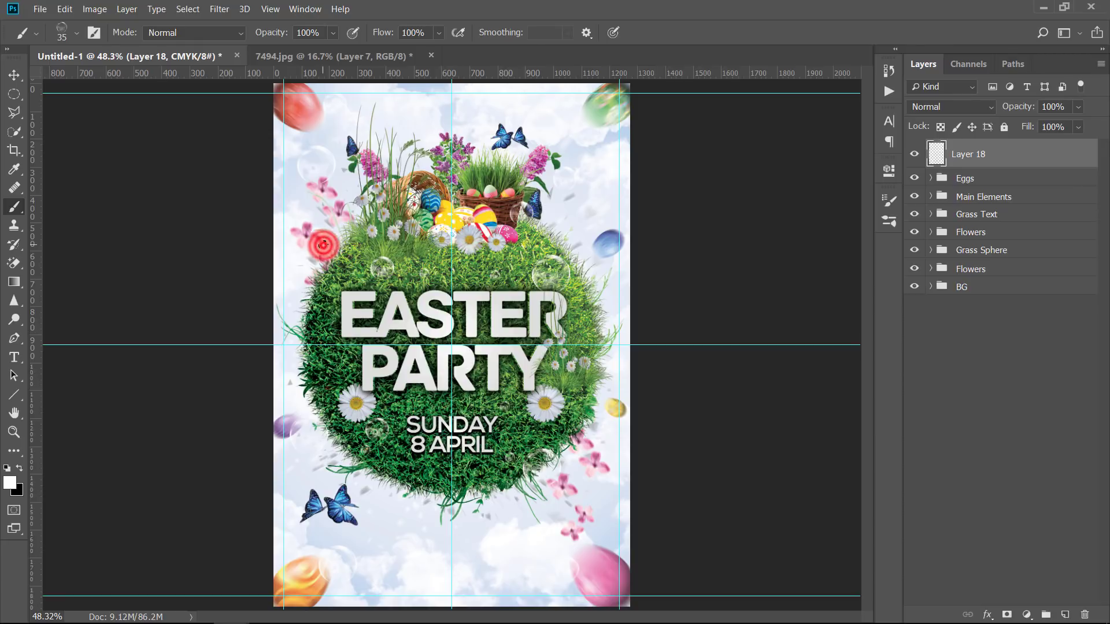
left_click(289, 326)
left_click(289, 551)
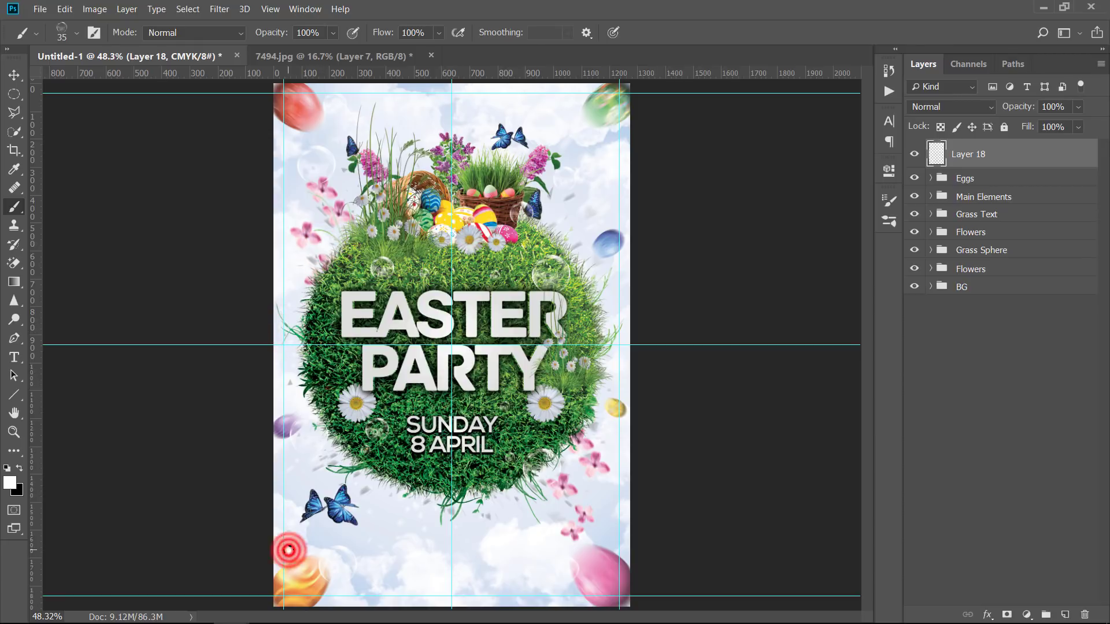
Enlarge the brush to 64 px and paint bubbles at the centre and left edge of the grass sphere.
right_click(453, 339, "alt")
left_click(453, 338)
right_click(333, 347, "alt")
right_click(327, 345, "alt")
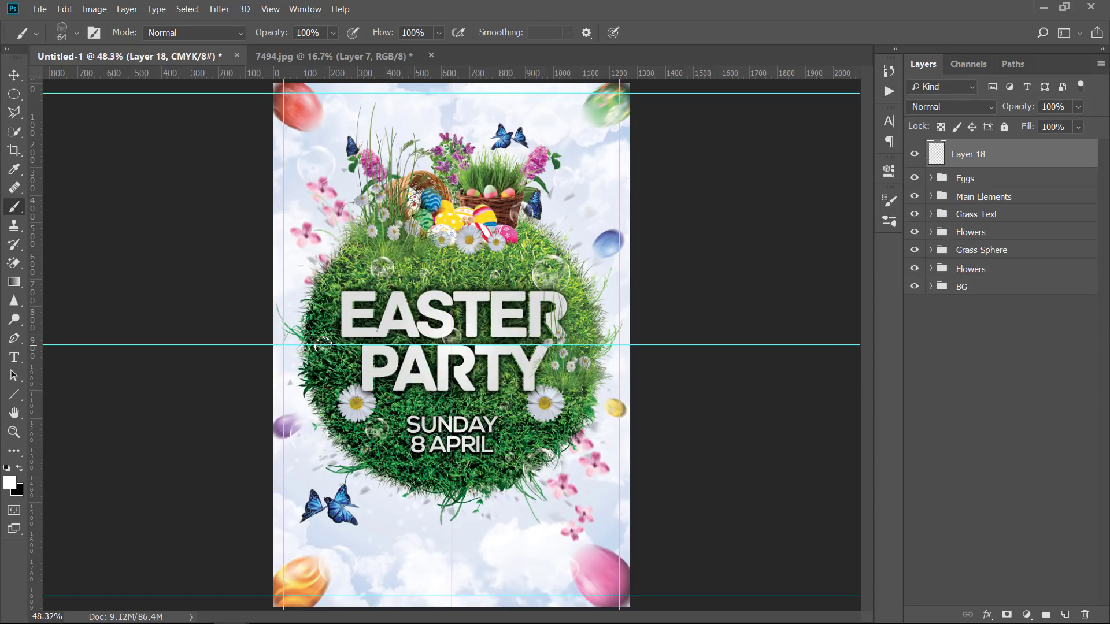
Put the bubble layer into a new group named Bubbles and collapse it.
left_click_drag(1021, 157, 1046, 614)
double_click(965, 148)
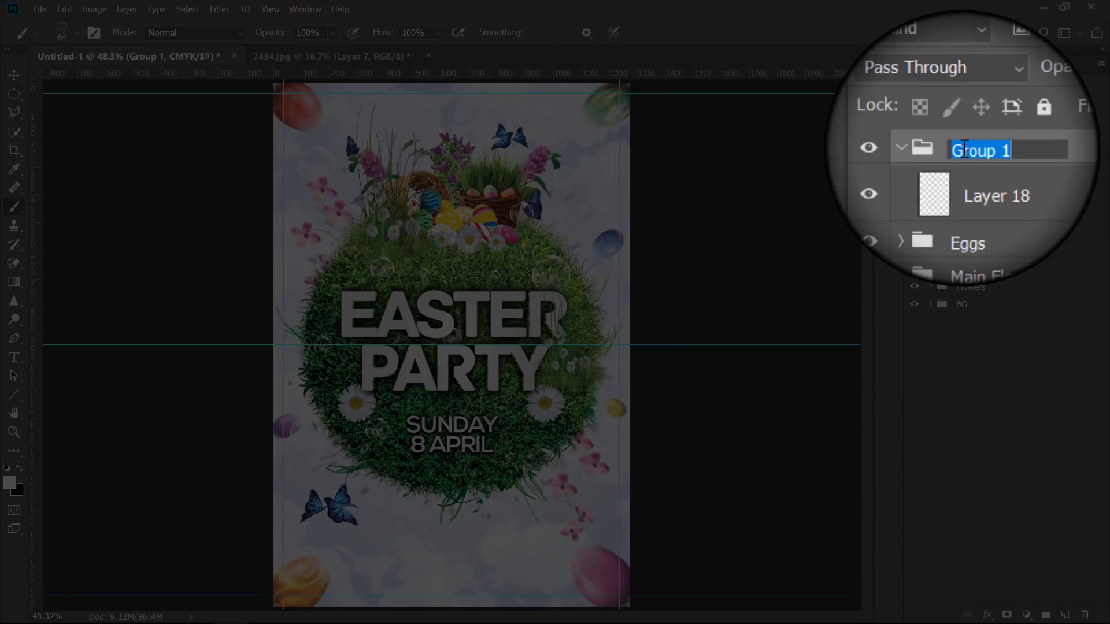
type("Bubbles")
key("Return")
left_click(928, 153)
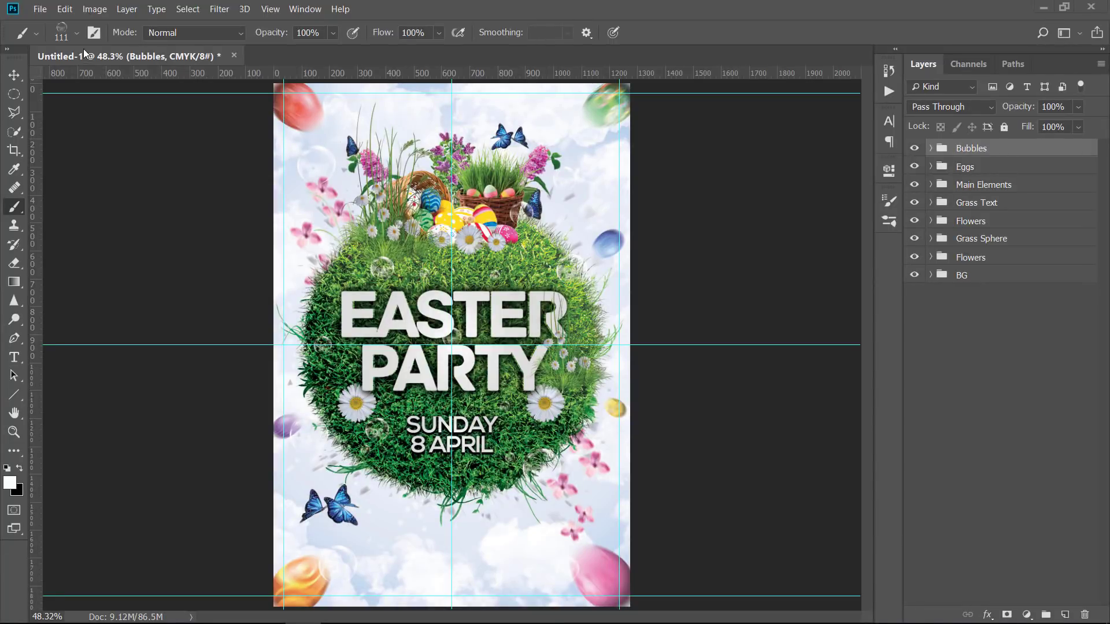
Place the PiecessGraphic8 lens flare from the lens_flares_by_umutizgi-d7tgyse folder as an embedded image.
left_click(40, 9)
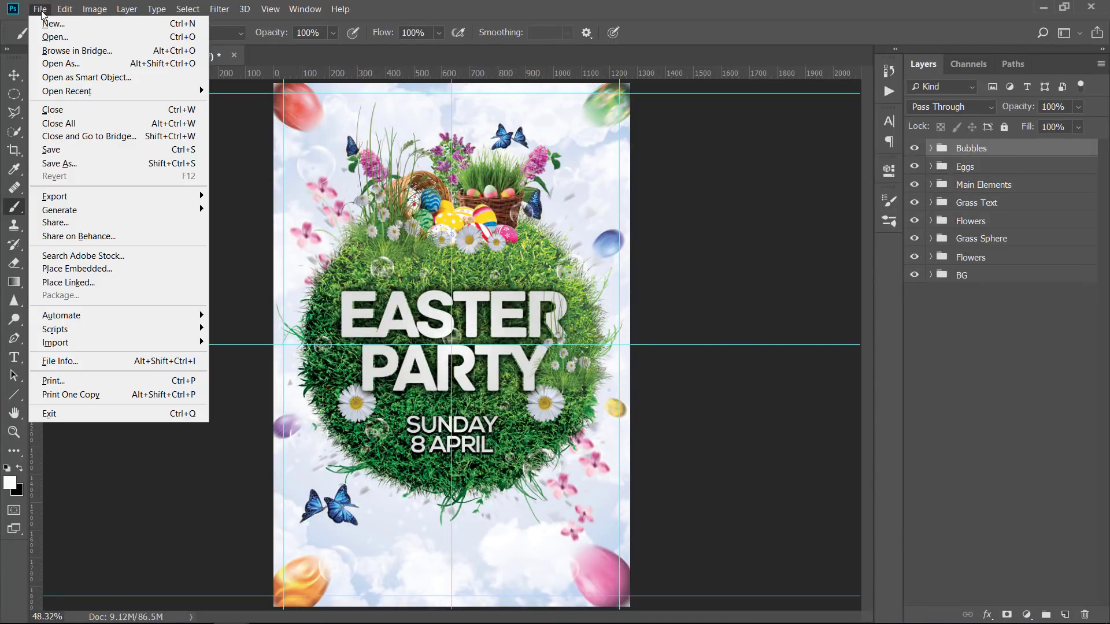
left_click(77, 268)
double_click(229, 120)
scroll(306, 243, "down", 6)
scroll(306, 243, "down", 10)
left_click(263, 205)
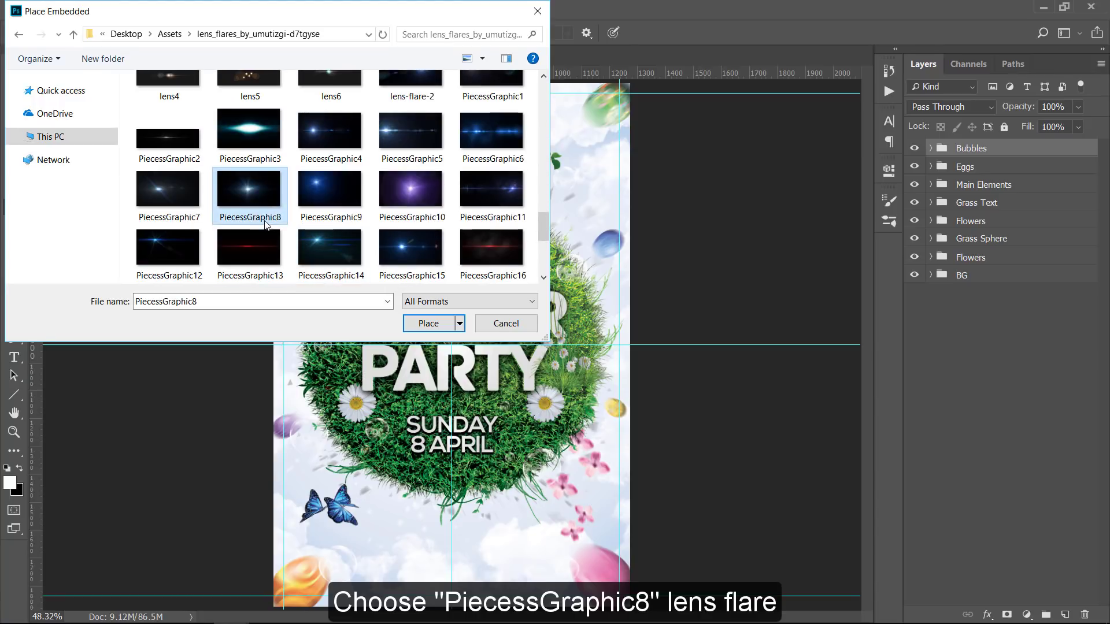
double_click(255, 190)
Scale up the lens flare, move it beside the date text and set its blend mode to Screen.
left_click_drag(630, 246, 718, 191)
left_click_drag(485, 352, 430, 438)
key("Return")
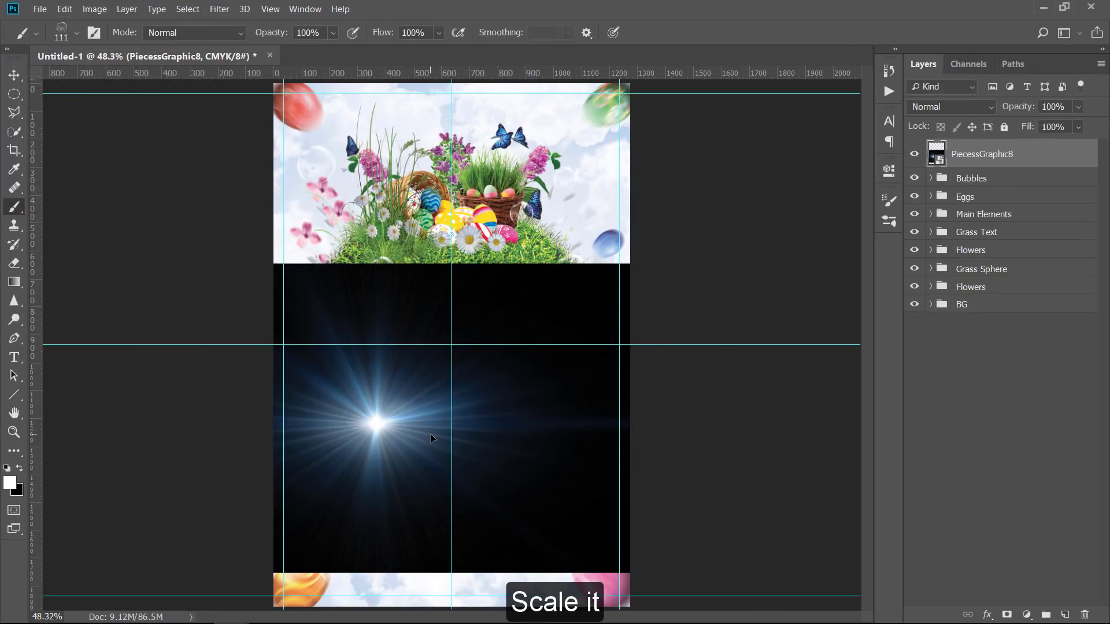
left_click(931, 107)
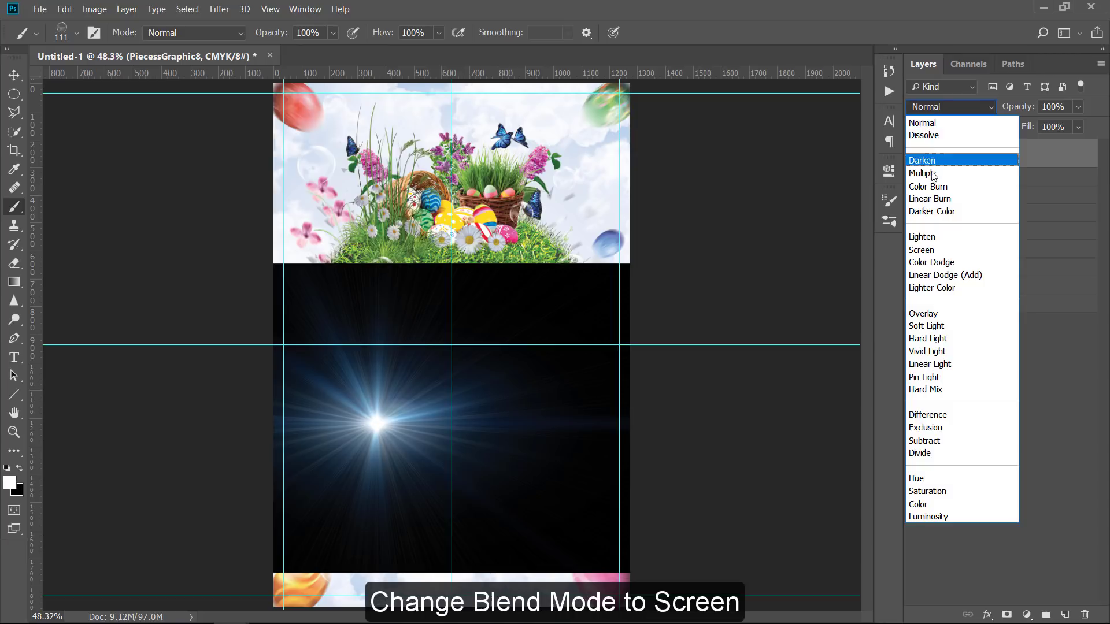
left_click(943, 250)
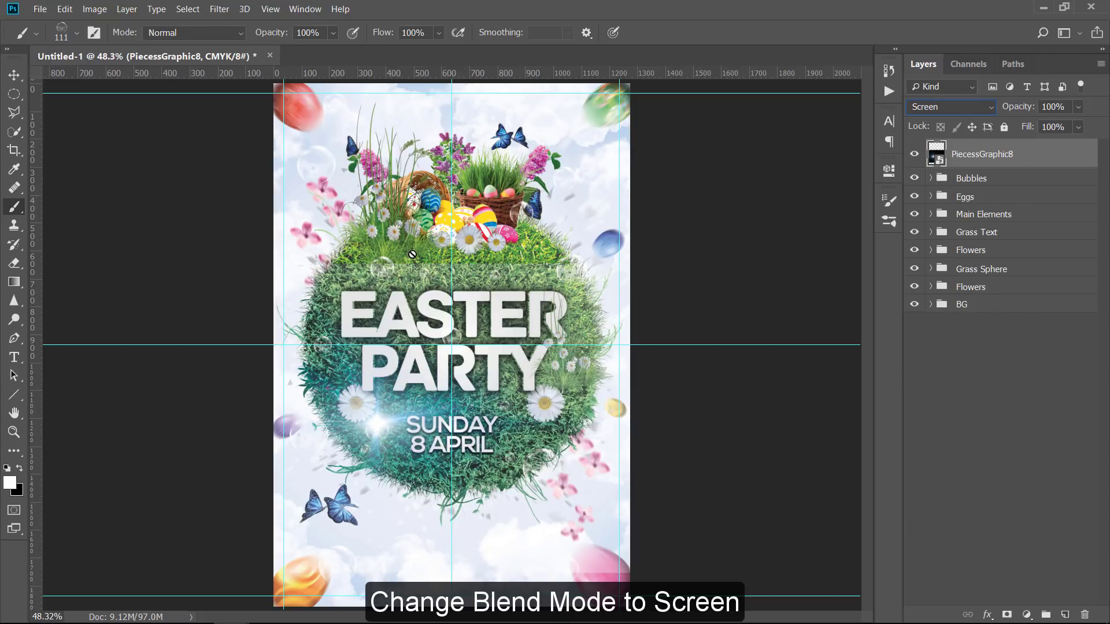
Clip a Levels adjustment to the lens flare with the black input at 100 and the white input at 255.
left_click(1027, 615)
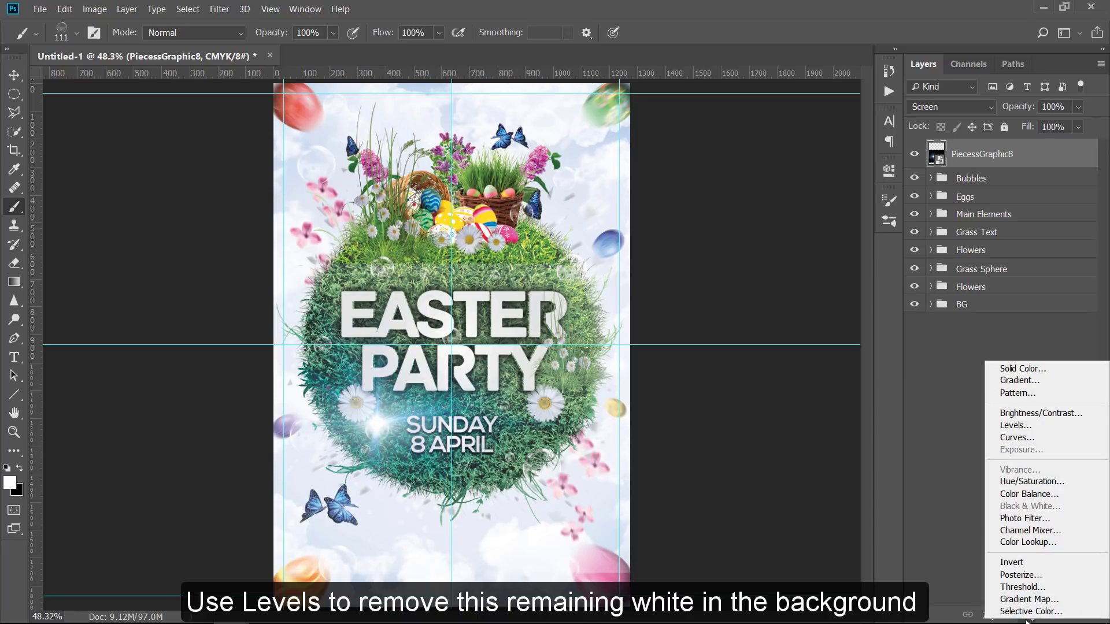
left_click(1015, 426)
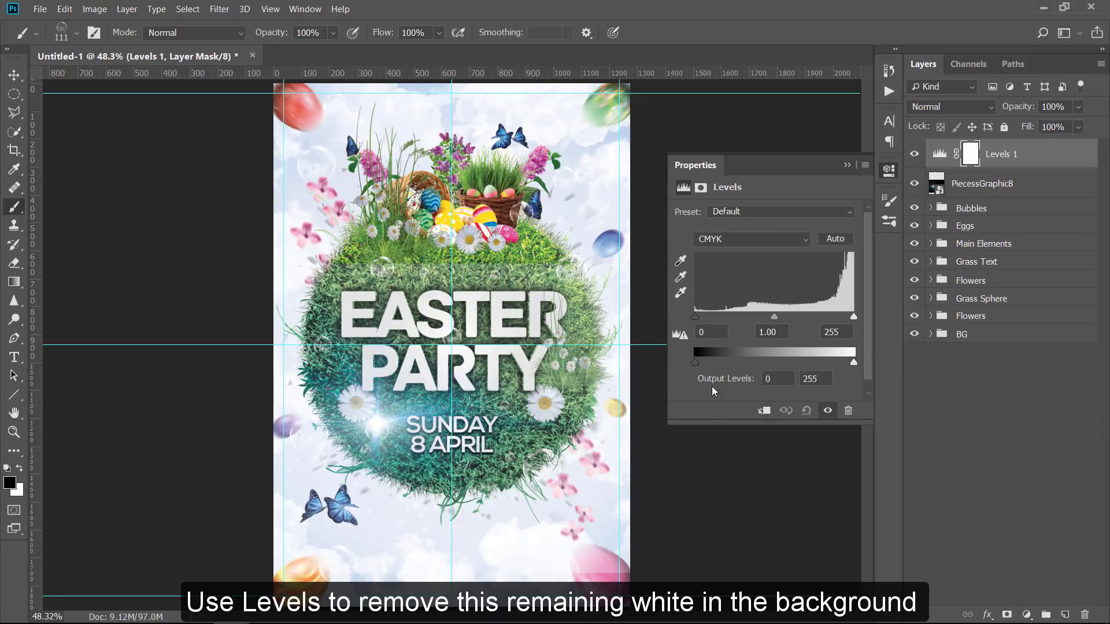
mouse_move(856, 318)
left_mouse_down()
mouse_move(825, 315)
mouse_move(865, 315)
mouse_move(840, 317)
left_mouse_up()
left_click(763, 410)
left_click_drag(694, 316, 759, 320)
left_click_drag(841, 317, 890, 319)
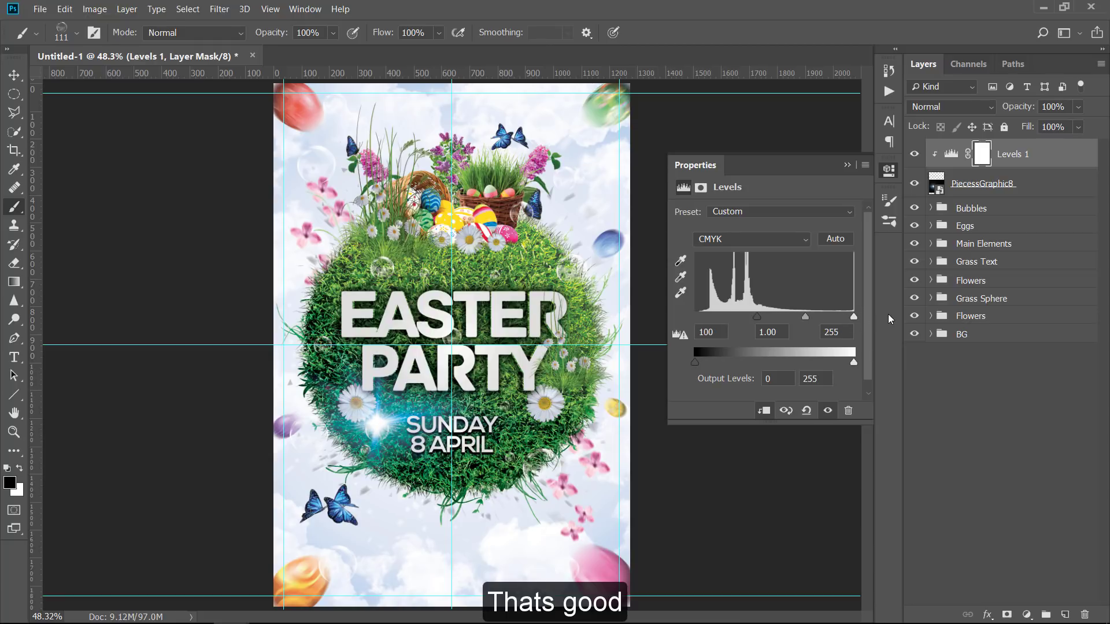
left_click(847, 165)
Add a Hue/Saturation adjustment clipped to the lens flare with Hue at +141.
left_click(1021, 191)
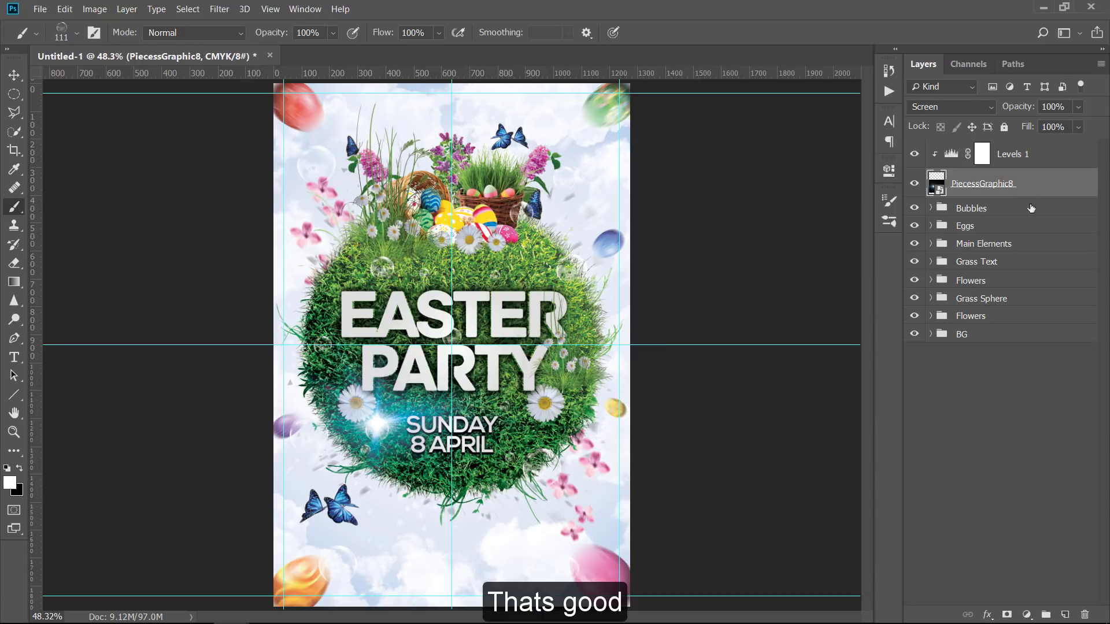
left_click(1027, 616)
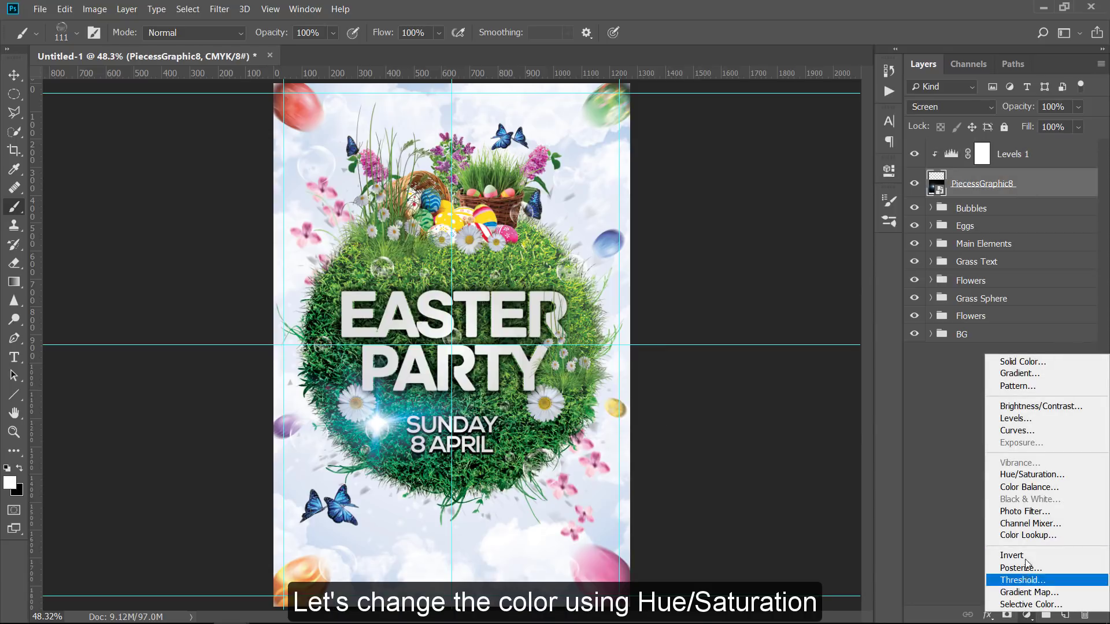
left_click(1017, 475)
left_click_drag(767, 273, 838, 270)
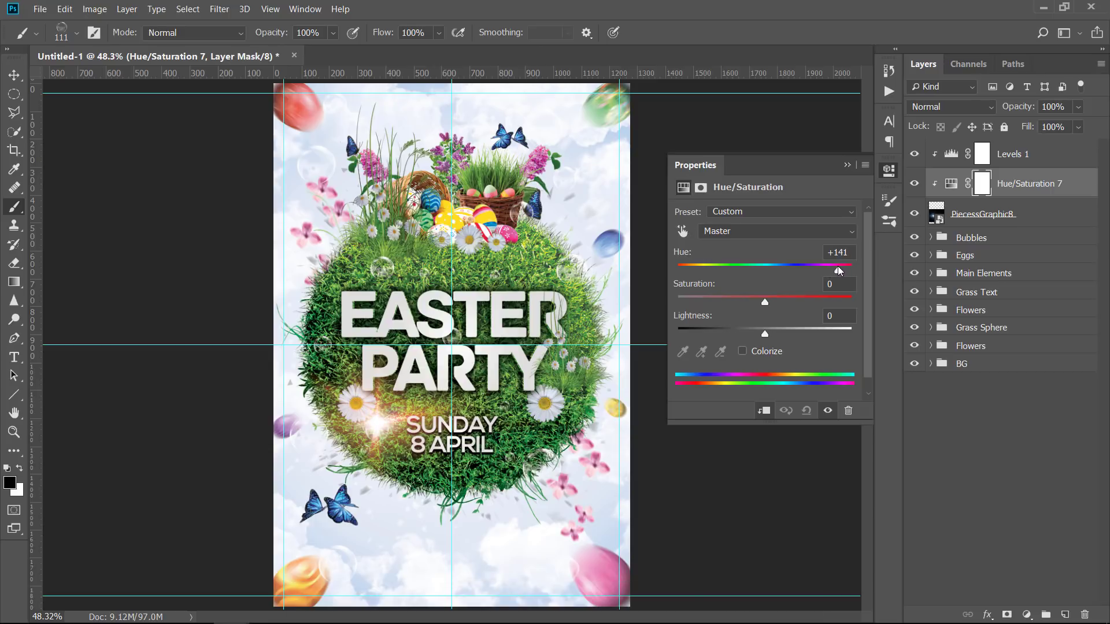
left_click(847, 166)
Enlarge the lens flare and position its bright centre at the grass sphere's lower-left edge, above the butterflies.
left_click(1011, 215)
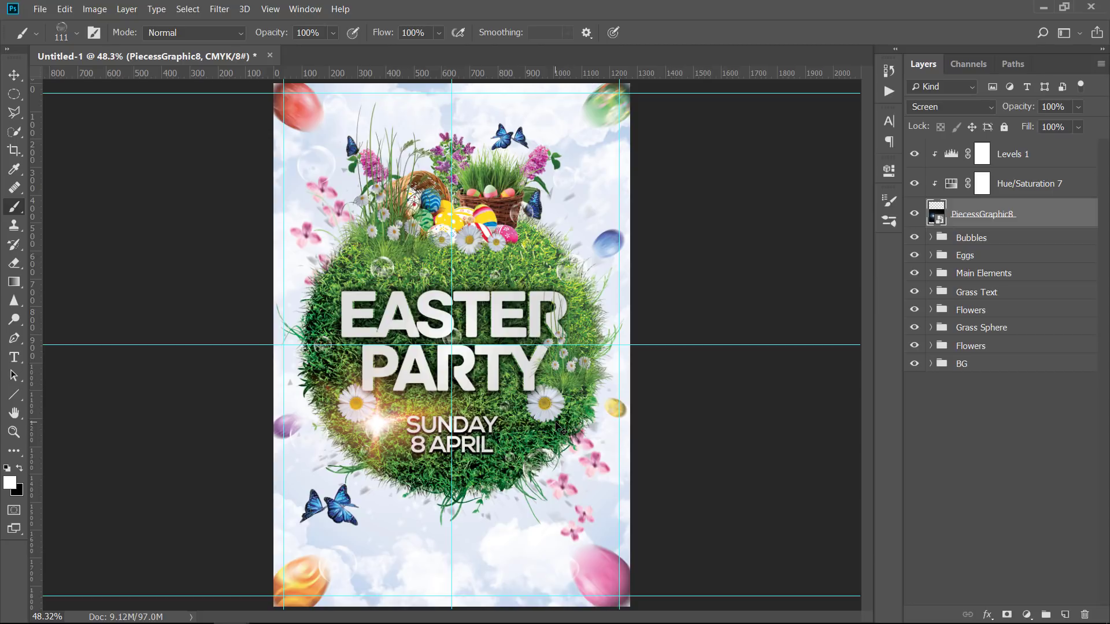
key("ctrl+t")
left_click_drag(658, 267, 1030, 109)
left_click_drag(424, 443, 384, 482)
scroll(385, 482, "down", 3)
scroll(385, 484, "down", 2)
left_click_drag(702, 229, 653, 257)
key("Return")
key("b")
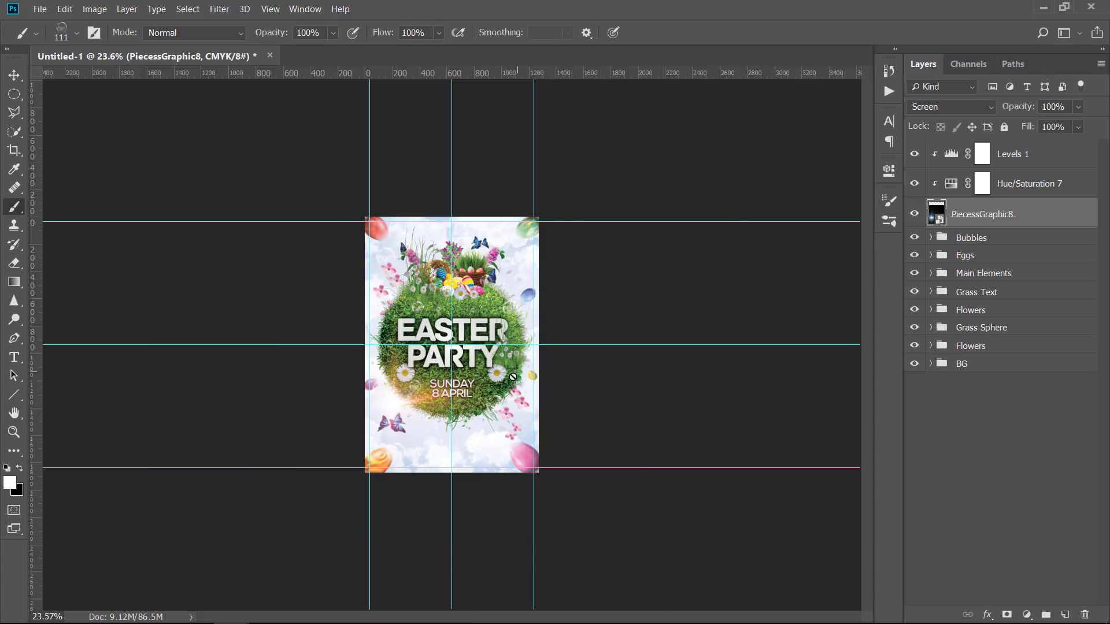
scroll(382, 413, "up", 5)
scroll(376, 425, "up", 2)
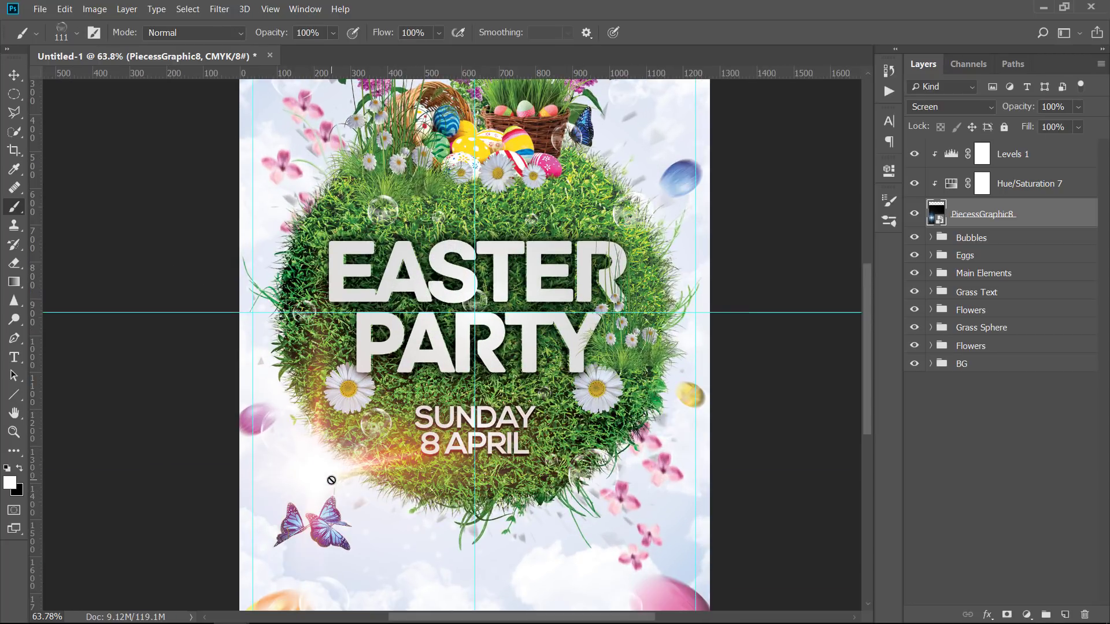
Duplicate the lens flare with its Levels and Hue/Saturation adjustments and move the copy to the sphere's upper-left edge.
left_click(16, 75)
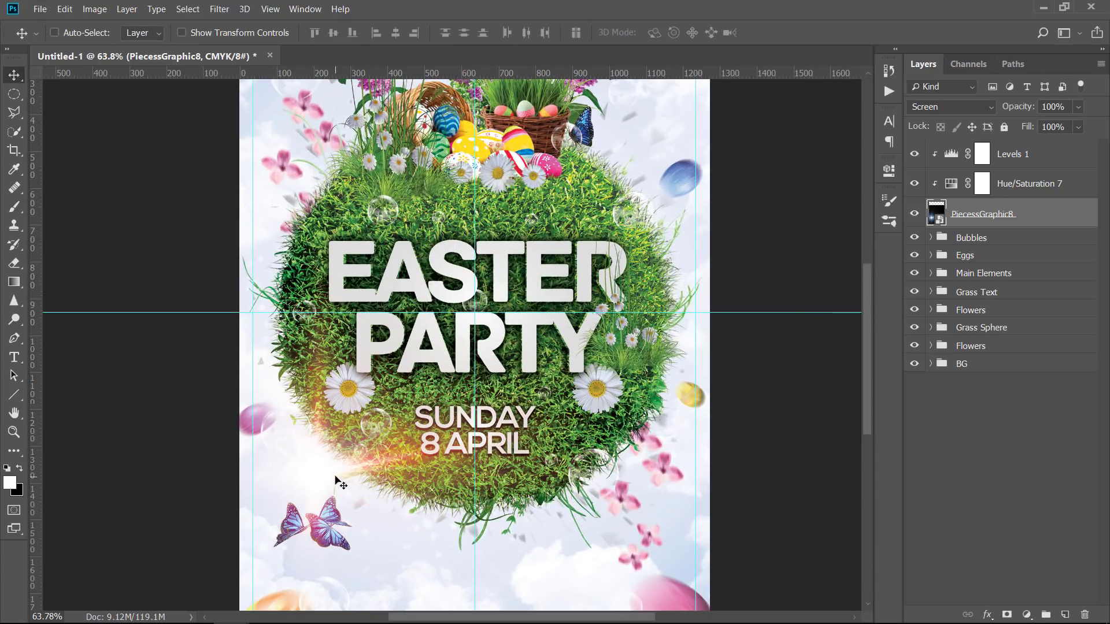
left_click(1059, 161, "shift")
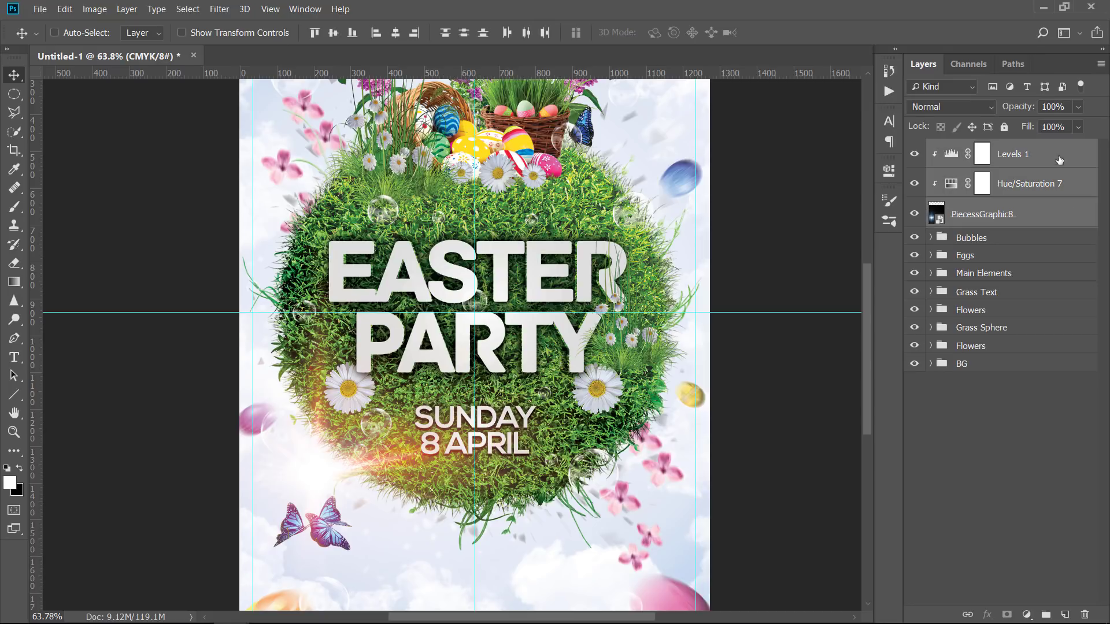
key("ctrl+j")
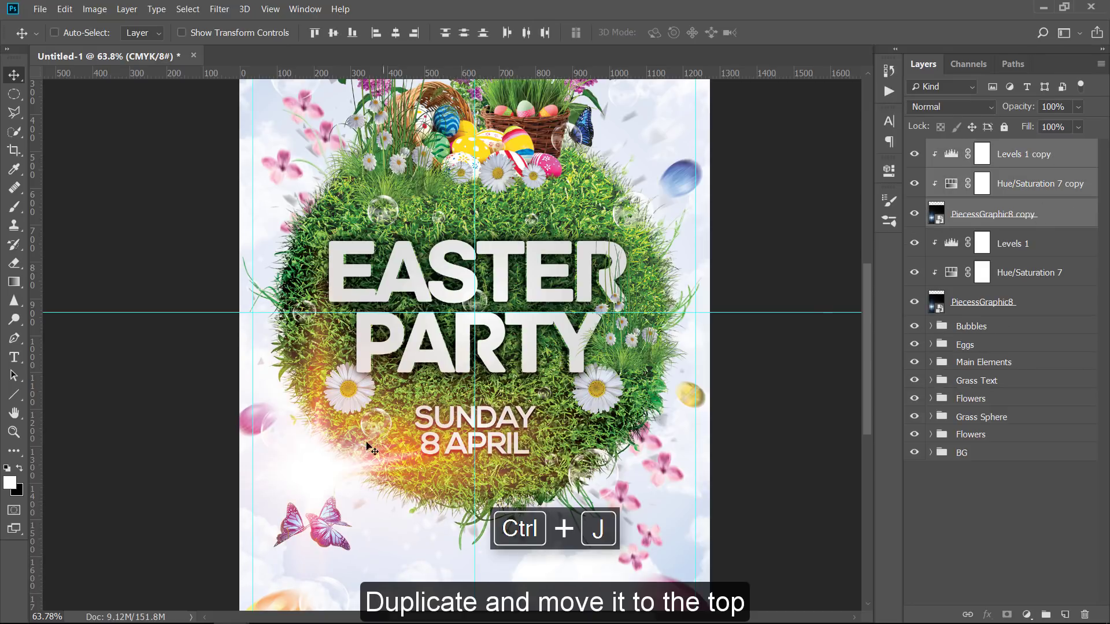
scroll(343, 453, "down", 3)
left_click_drag(349, 460, 363, 210)
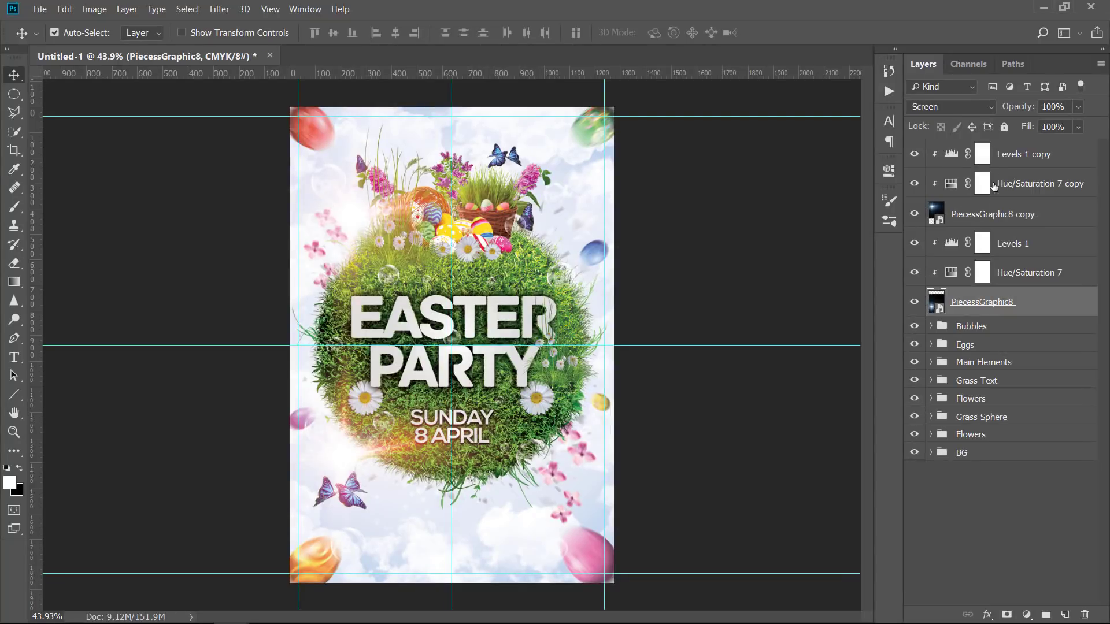
Group both lens flares and their adjustment layers in a group named Lens Flares.
left_click(1033, 154, "shift")
left_click_drag(1033, 153, 1046, 615)
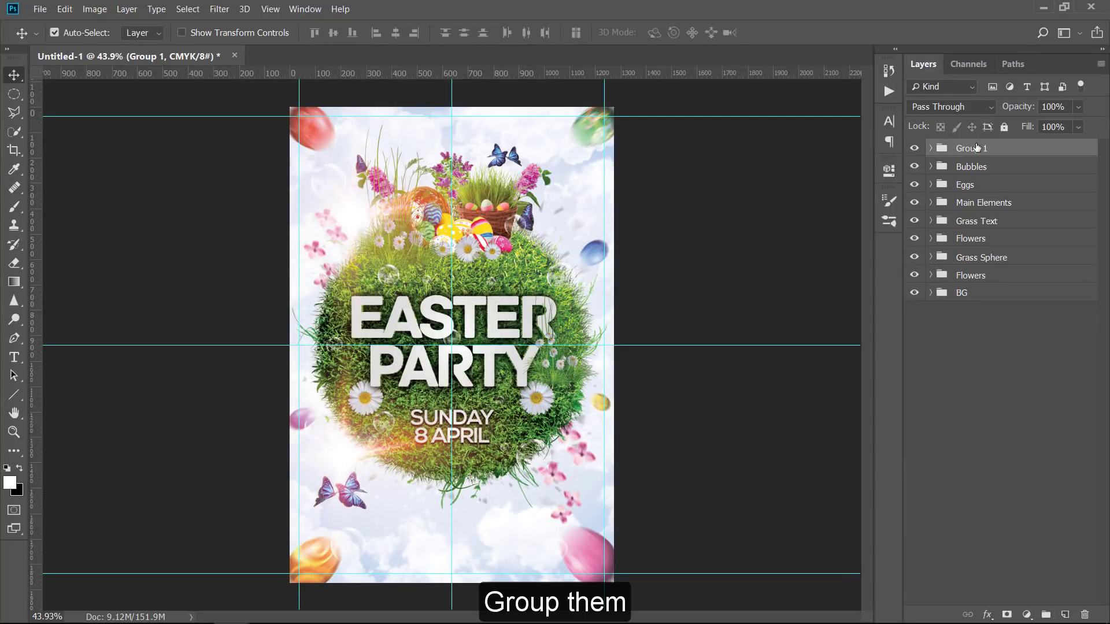
double_click(976, 148)
type("Lens Flare")
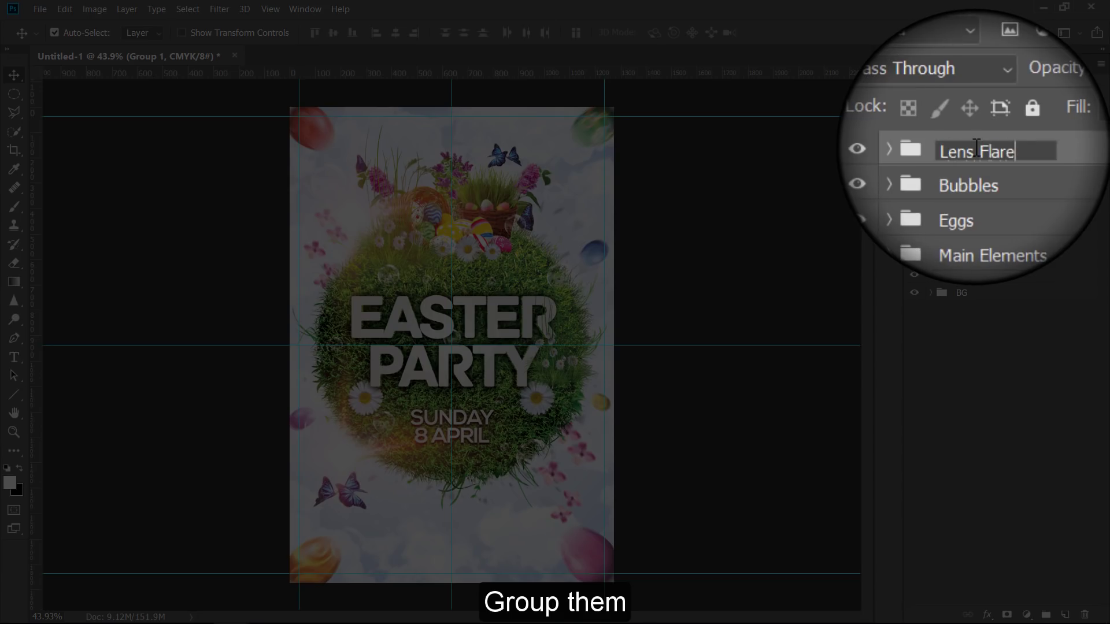
type("s")
key("Return")
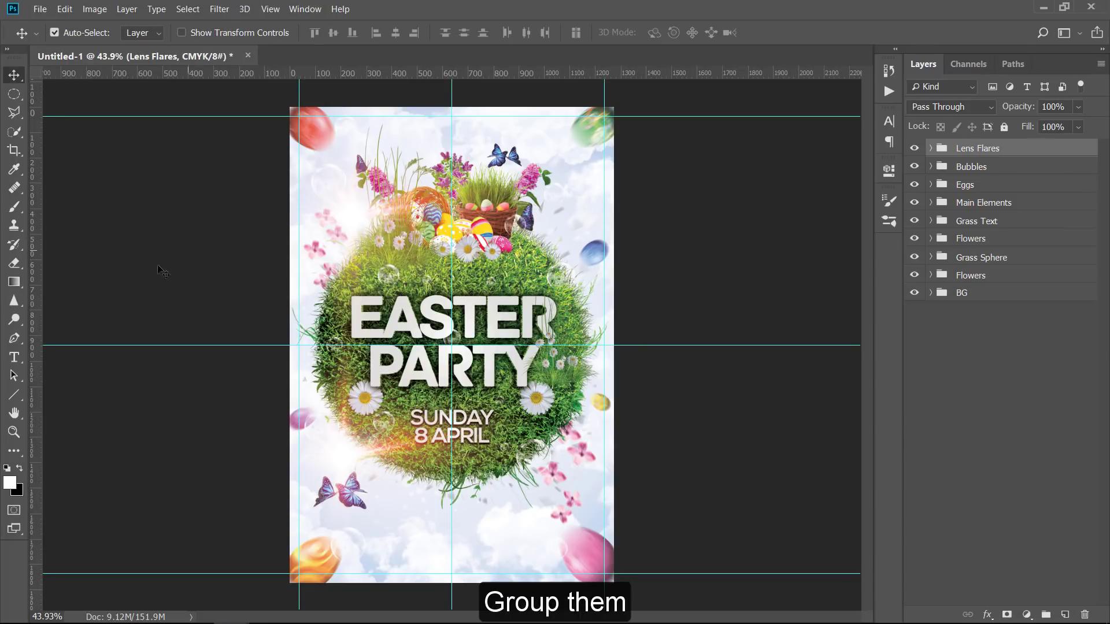
Add the text line "Pixivu Presents" in Nexa Bold at the flyer's upper edge.
left_click(14, 358)
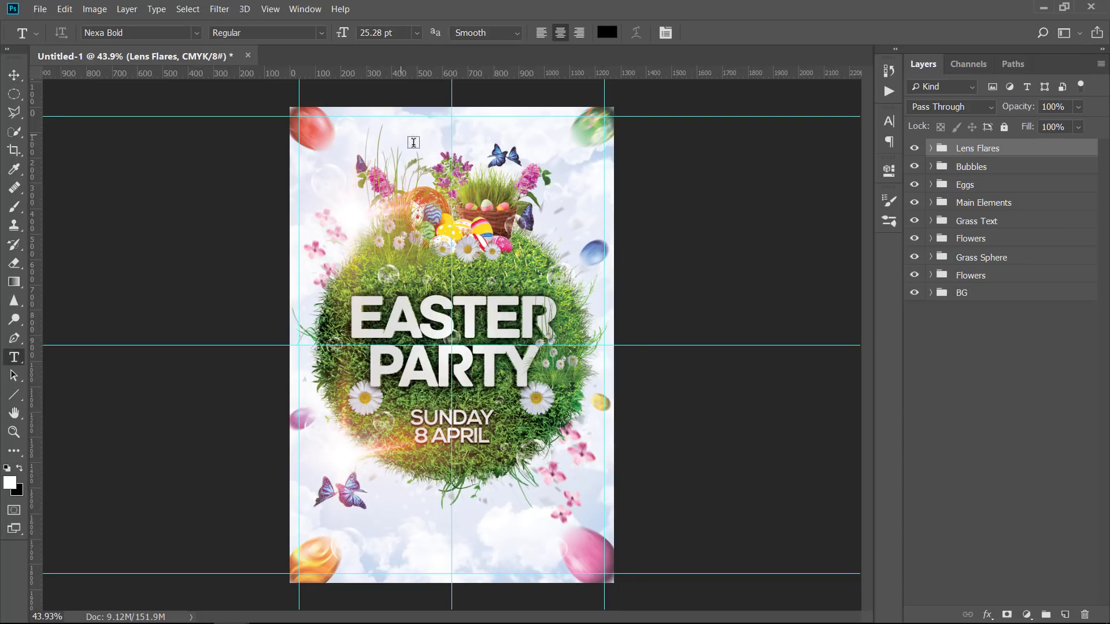
left_click(413, 142)
type("Pixivu Presente")
key("BackSpace")
type("s")
key("ctrl+a")
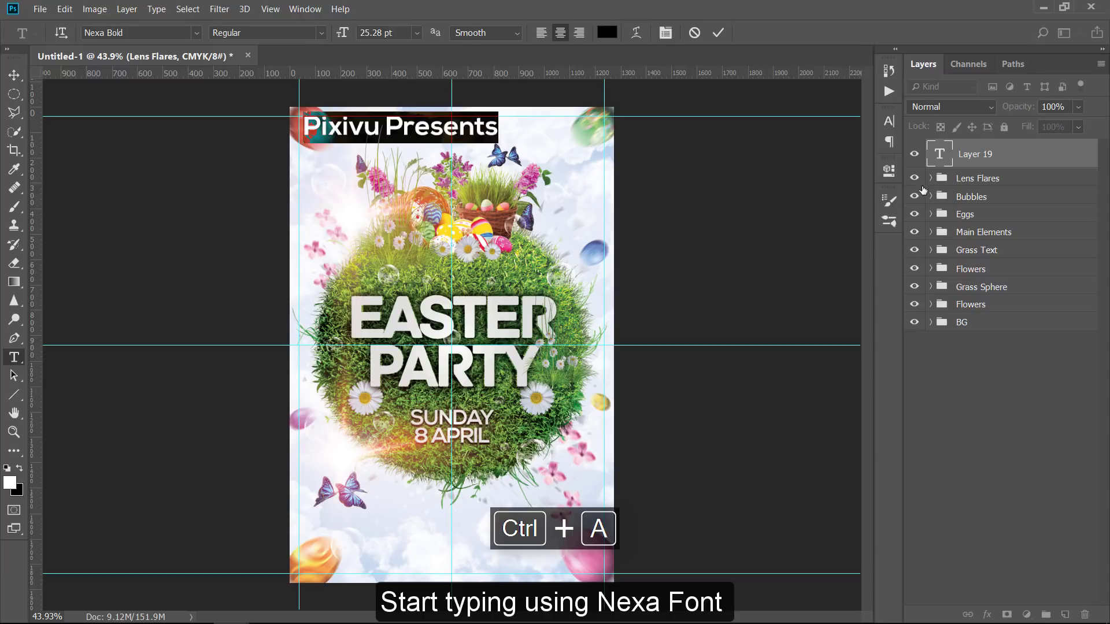
Format the whole "Pixivu Presents" line in All Caps.
left_click(891, 121)
left_click(756, 142)
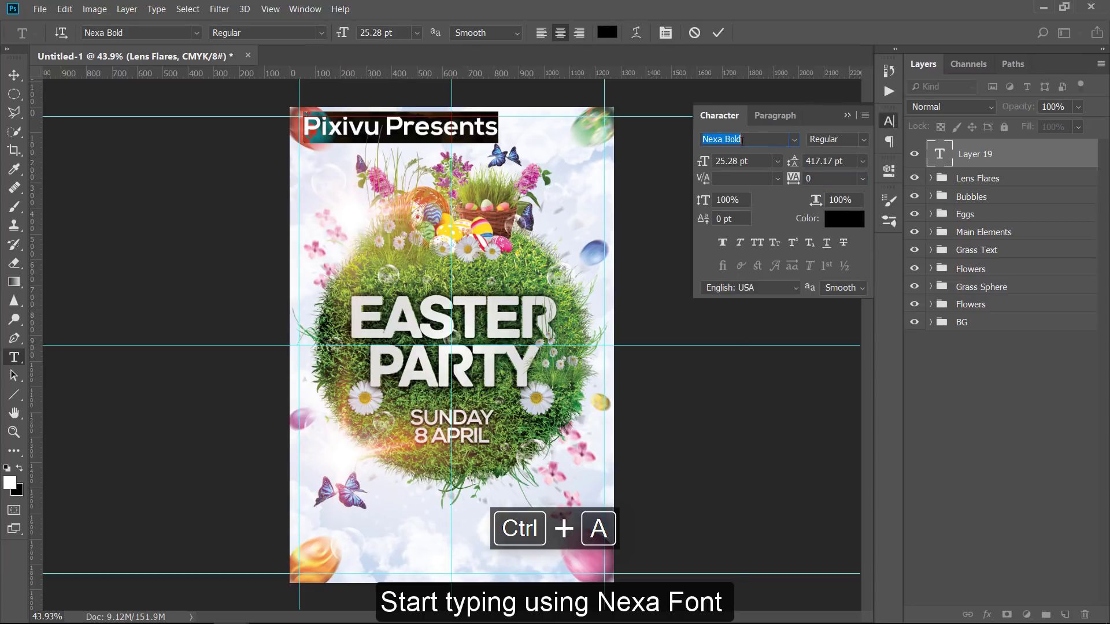
double_click(460, 132)
left_click(461, 132)
triple_click(460, 133)
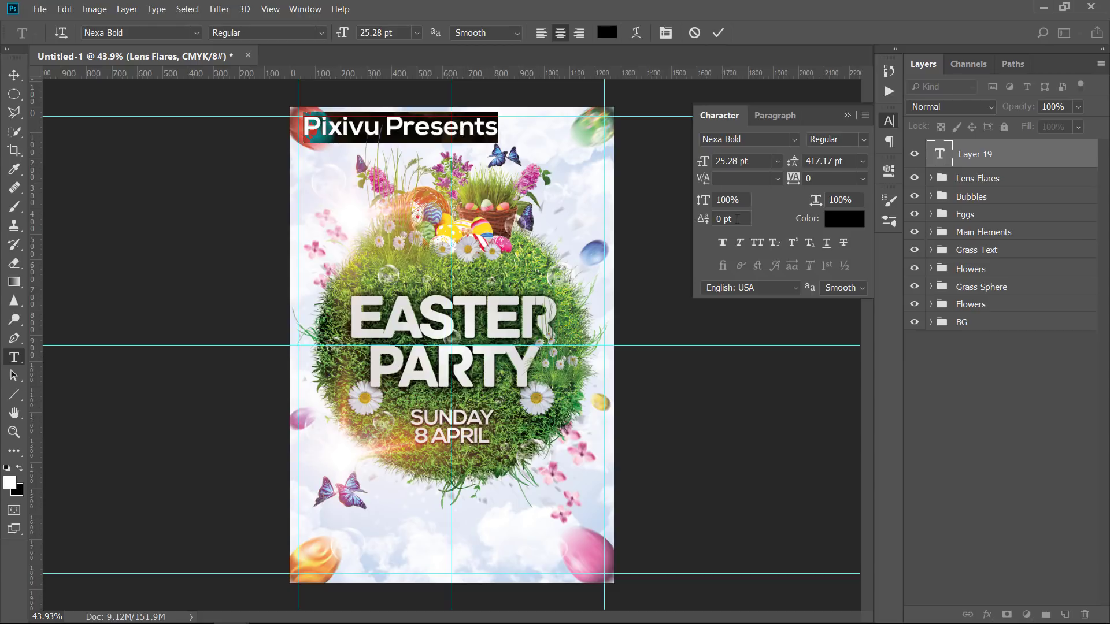
left_click(755, 245)
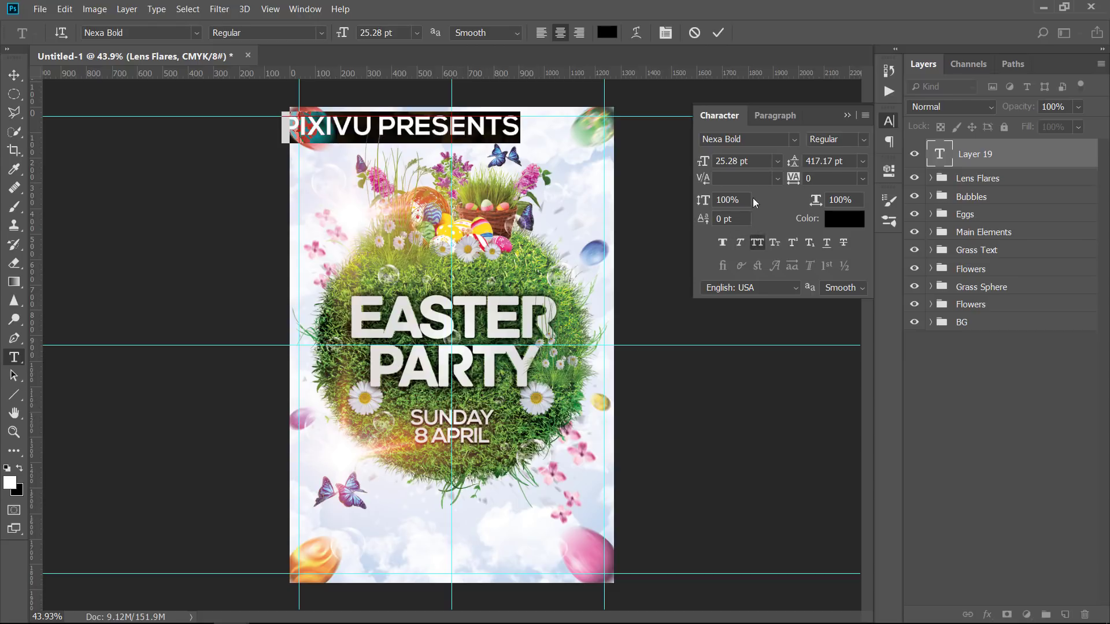
Change the font of the word "Presents" to Nexa Light.
double_click(480, 131)
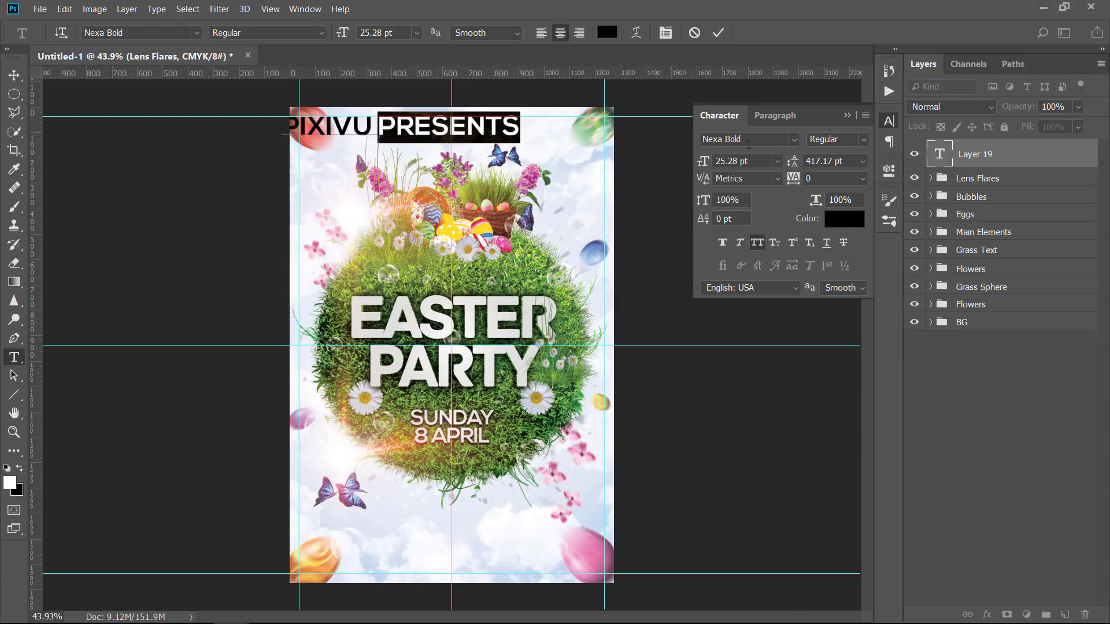
left_click(728, 139)
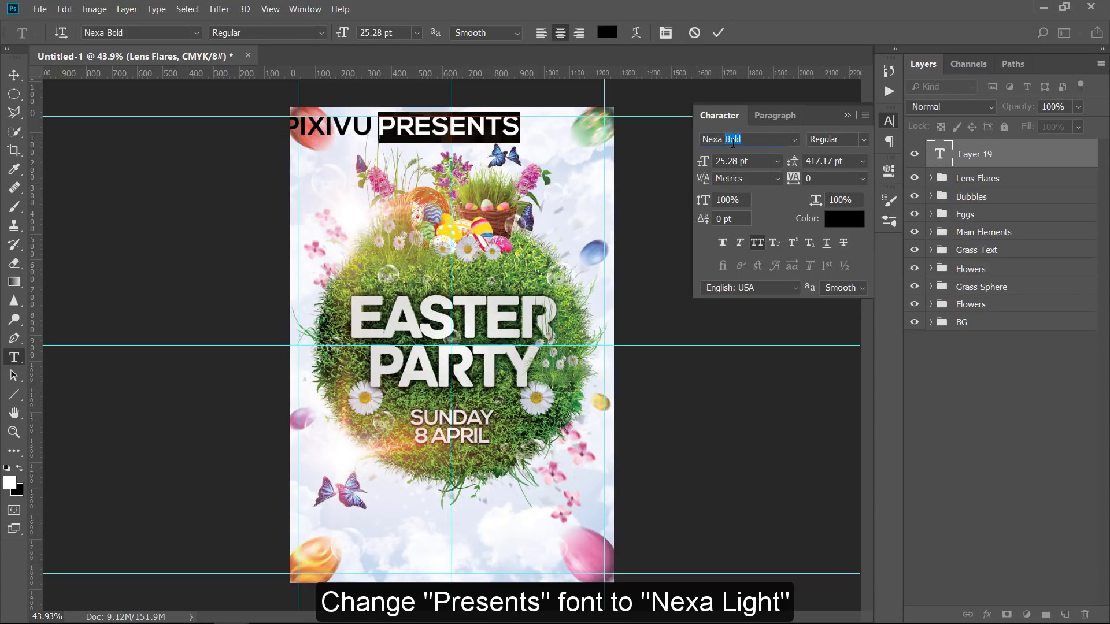
type("l")
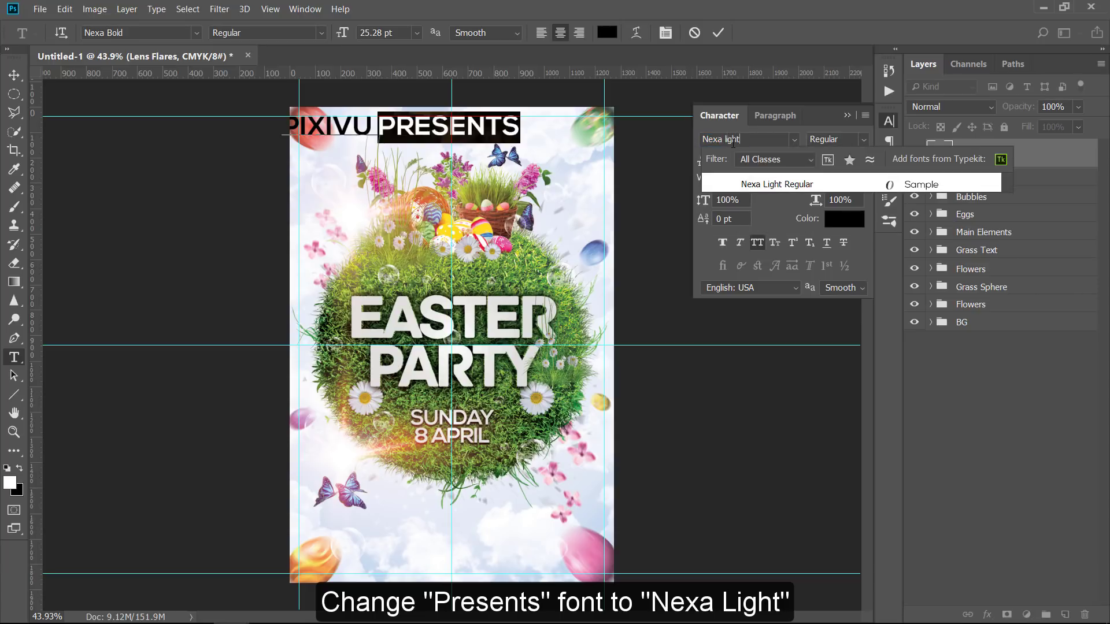
left_click(766, 183)
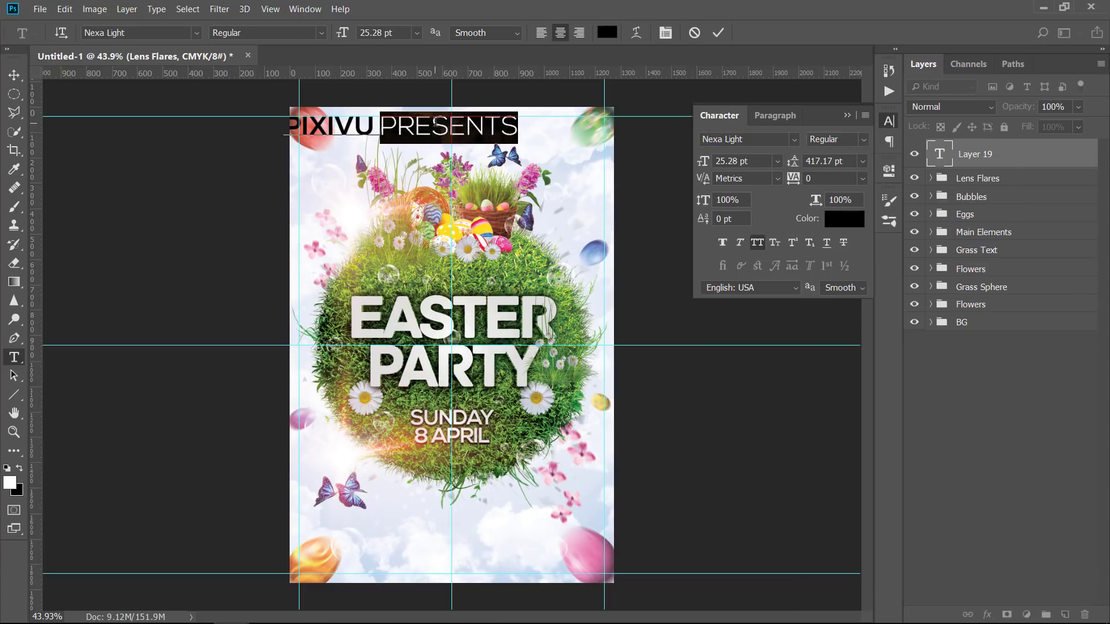
left_click(435, 122)
Scale the "Pixivu Presents" line down to 10 pt and centre it on the vertical guide above the flowers.
left_click(14, 76)
left_click_drag(409, 129, 473, 137)
key("ctrl+t")
left_click_drag(581, 134, 474, 138)
key("Return")
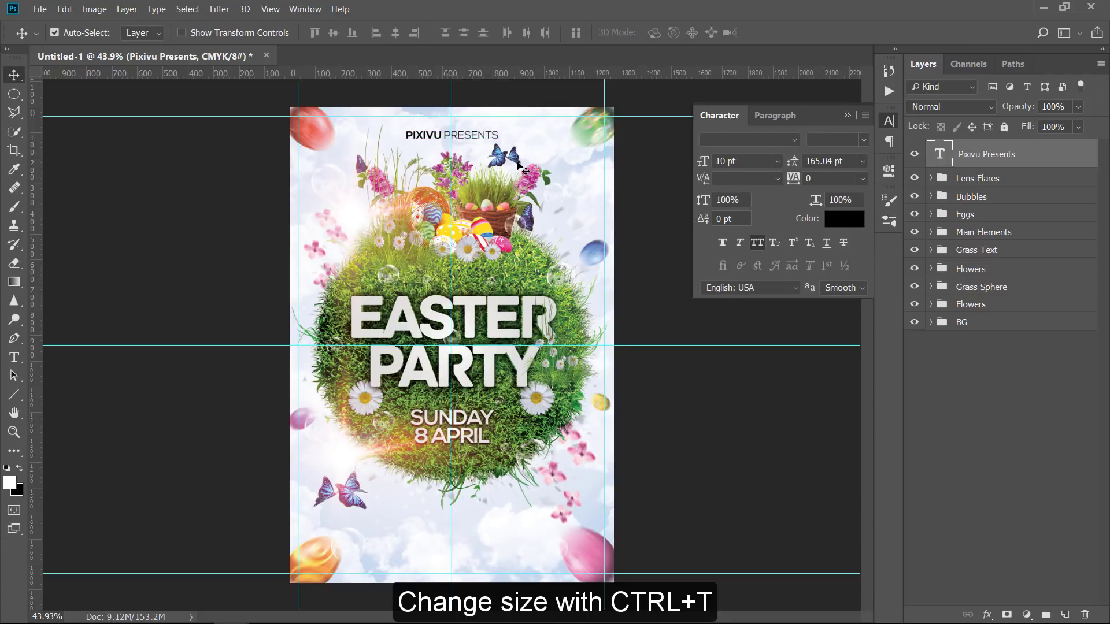
left_click(848, 116)
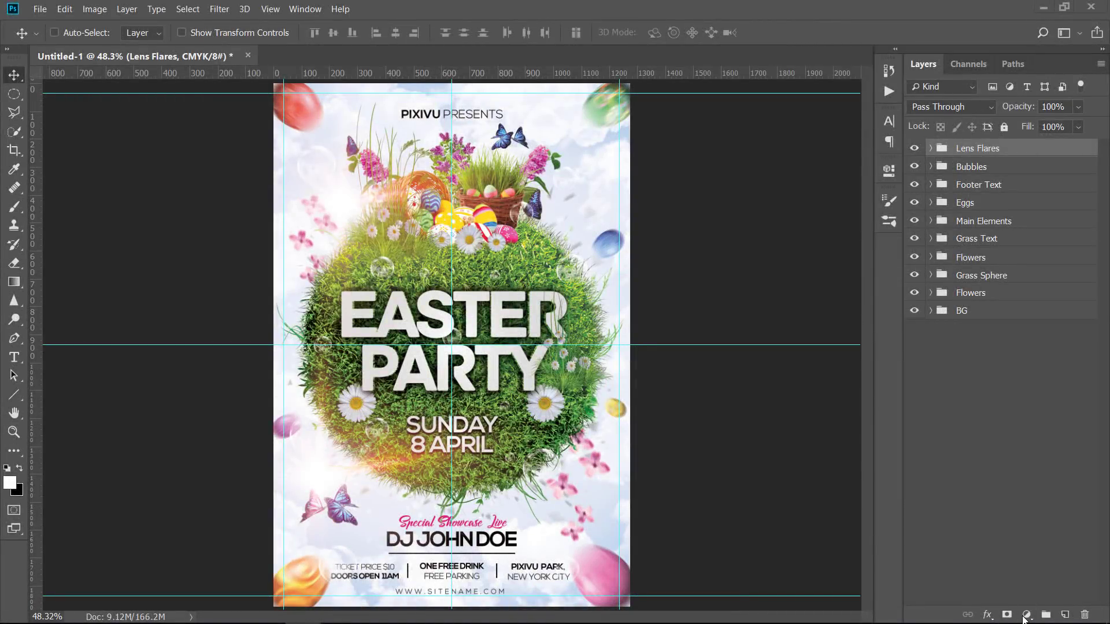
Add a Levels adjustment above all groups with the highlight input at 249.
left_click(1025, 615)
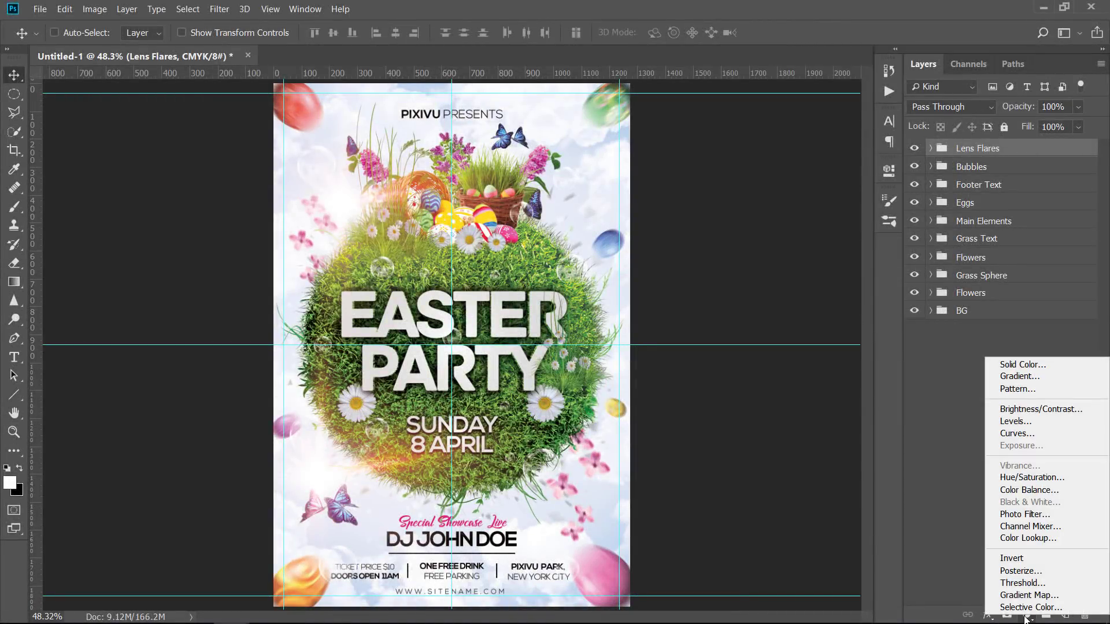
left_click(1015, 421)
mouse_move(854, 318)
left_mouse_down()
mouse_move(838, 316)
mouse_move(850, 317)
left_mouse_up()
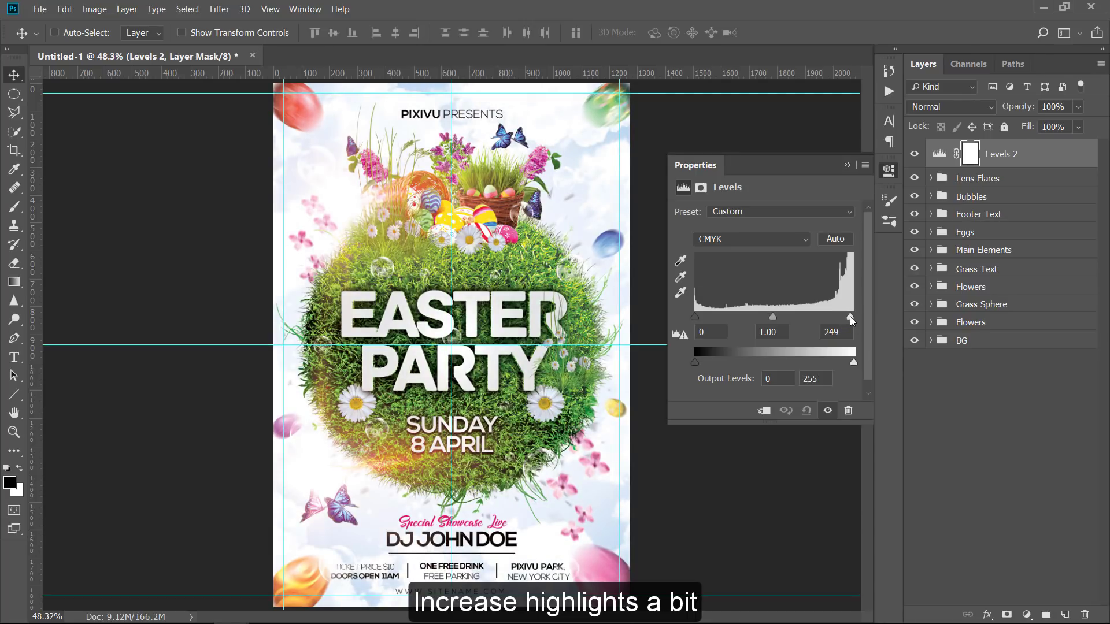
Add a Hue/Saturation adjustment above the Levels layer with Saturation at +17.
left_click(1027, 614)
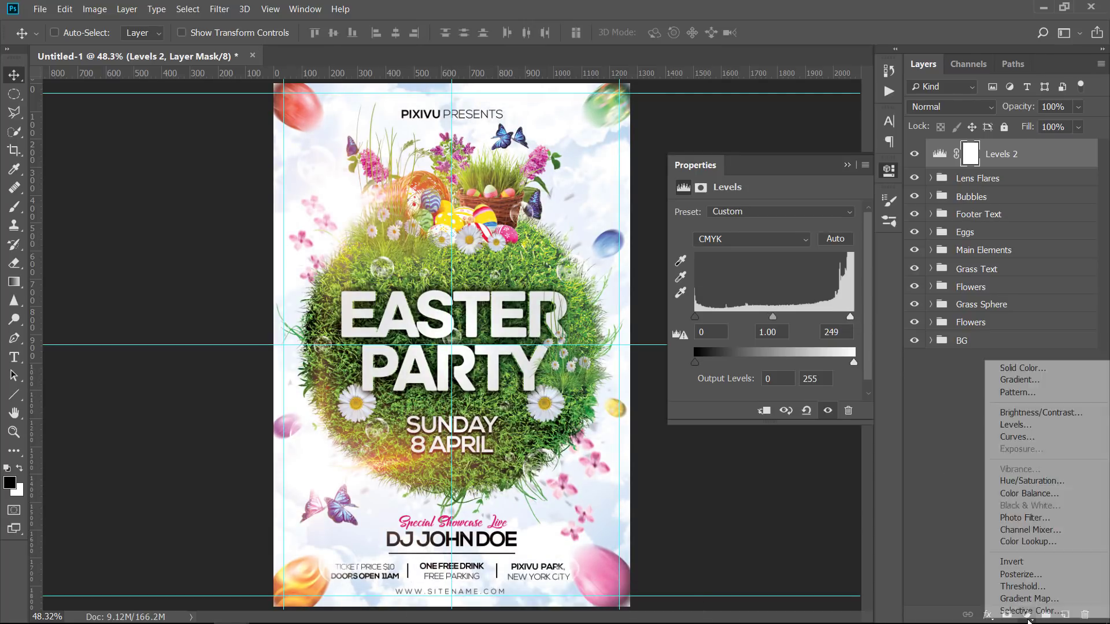
left_click(1023, 481)
left_click_drag(772, 299, 779, 299)
Add a gradient fill layer above the adjustments that fades to transparent, with a black (000000) start stop and a white end stop.
left_click(1029, 616)
left_click(1019, 377)
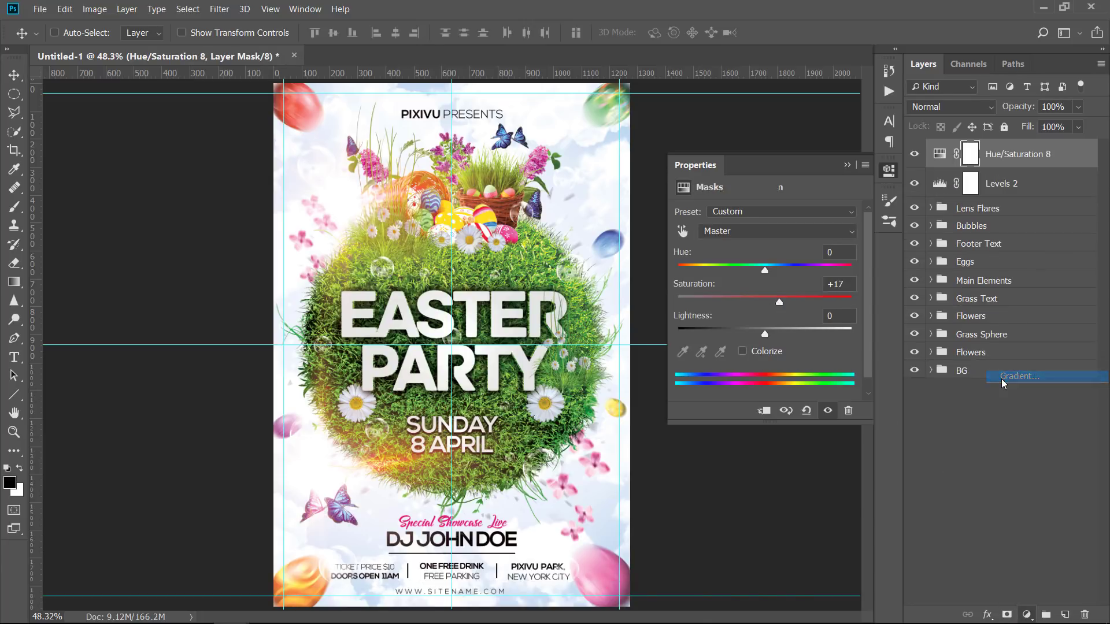
left_click(816, 143)
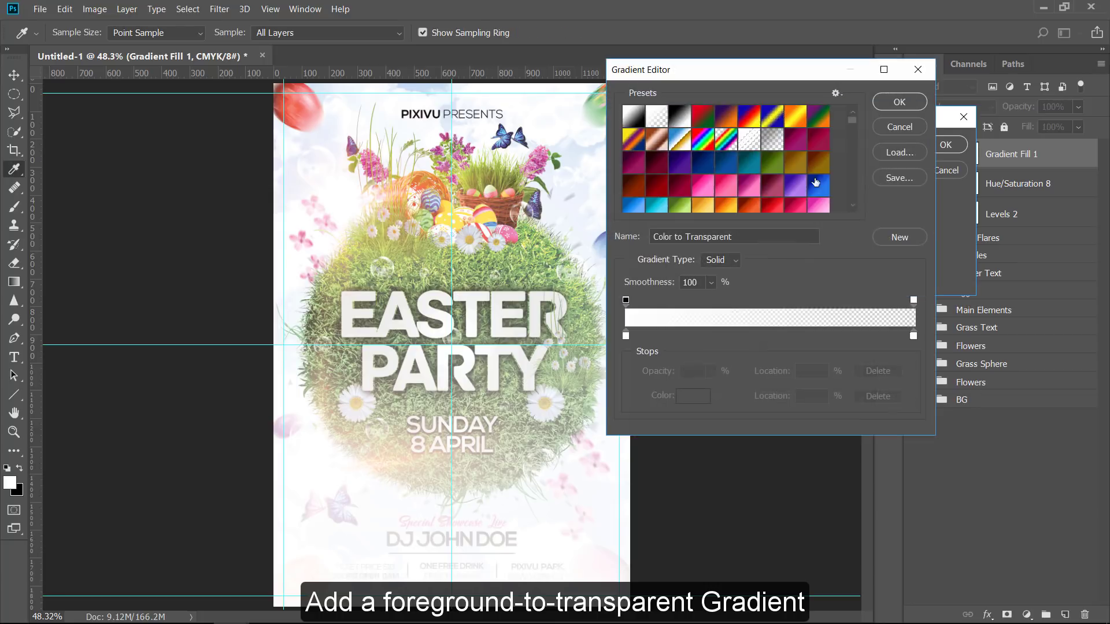
double_click(626, 336)
left_click_drag(770, 352, 724, 456)
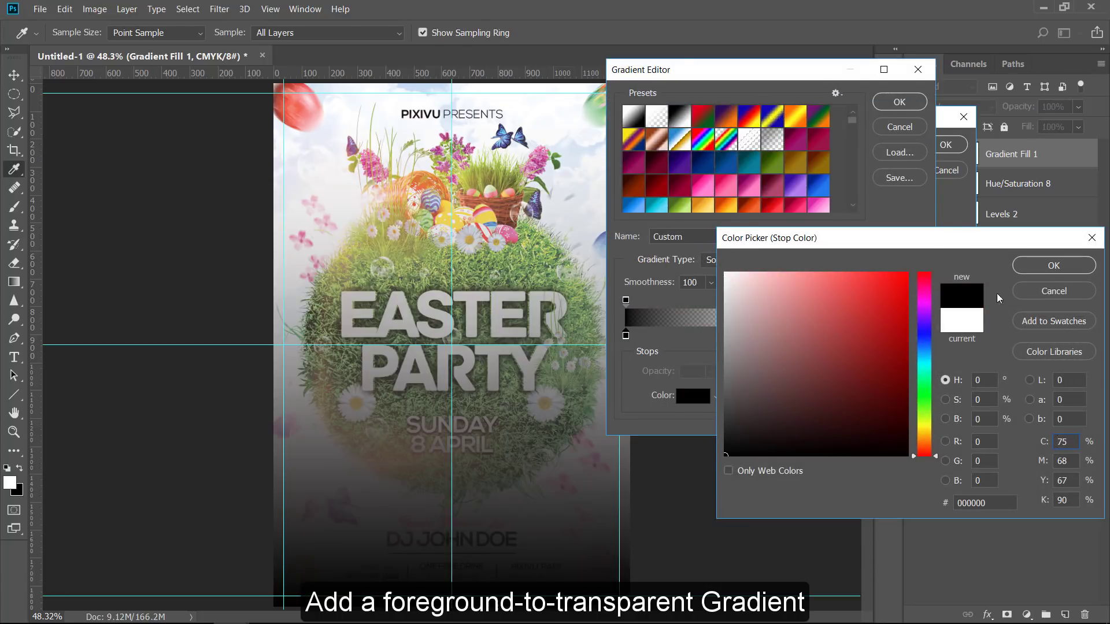
left_click(1069, 271)
double_click(915, 335)
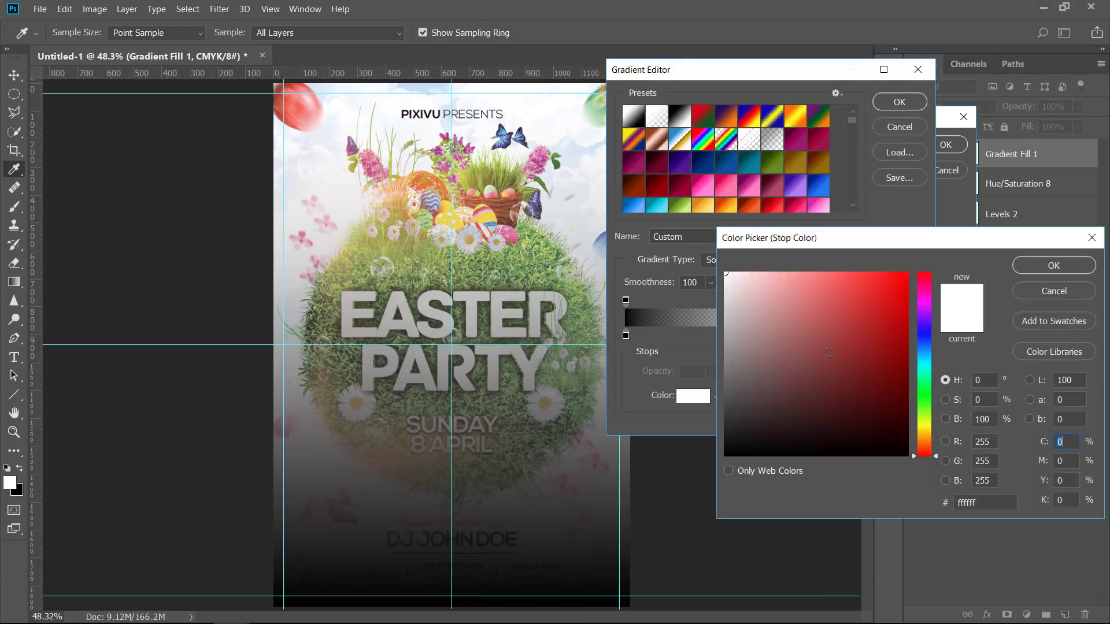
left_click(1065, 270)
left_click(903, 103)
Make the gradient fill radial and reversed with a larger scale, so that it darkens the flyer's edges.
left_click(846, 169)
left_click(844, 193)
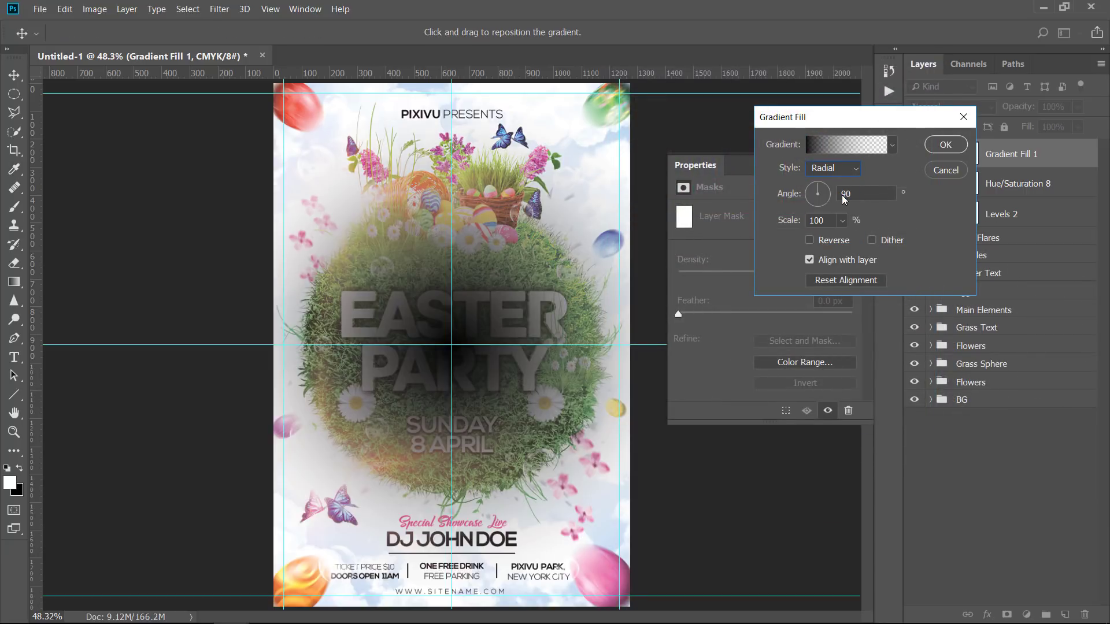
left_click(809, 240)
left_click_drag(786, 221, 807, 221)
left_click(945, 145)
left_click(848, 167)
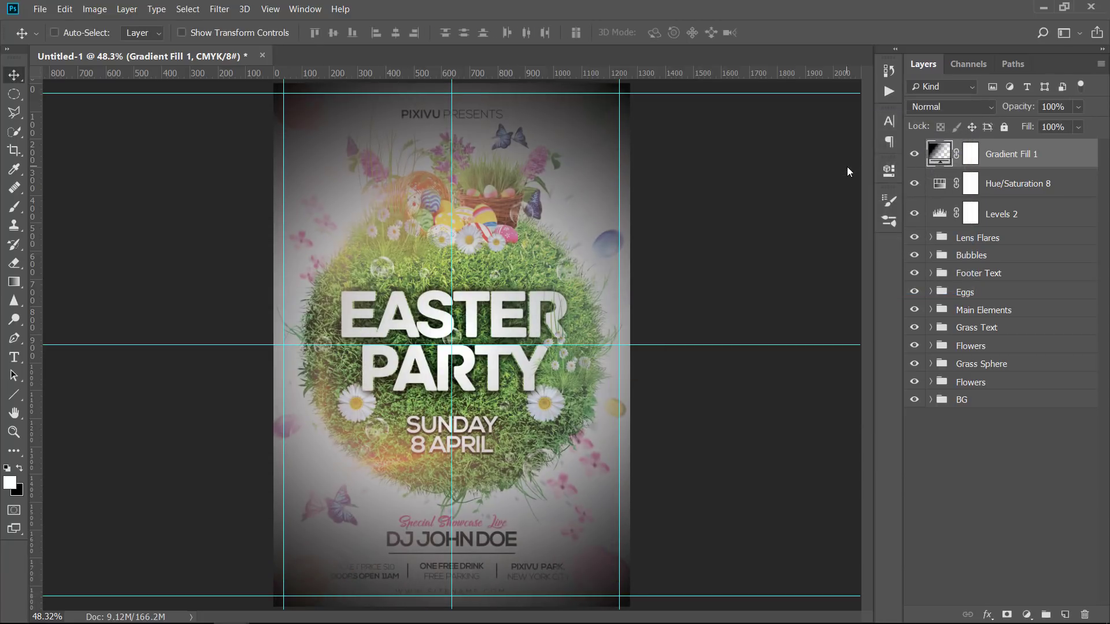
Set the gradient fill layer to Vivid Light at 38% opacity and compare the flyer with and without it.
left_click(950, 106)
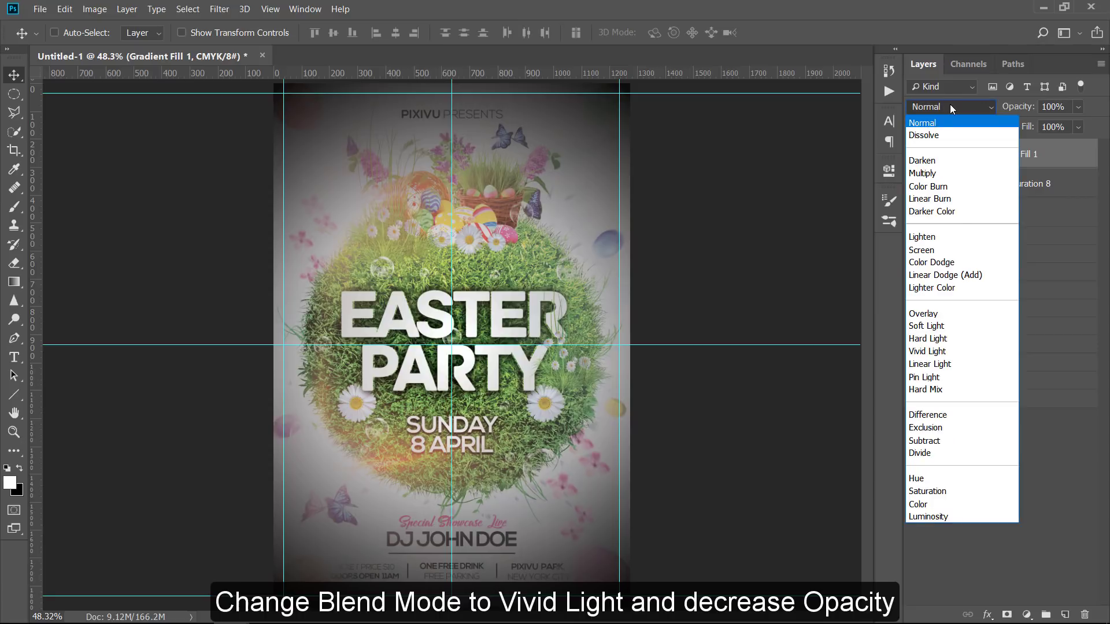
left_click(945, 349)
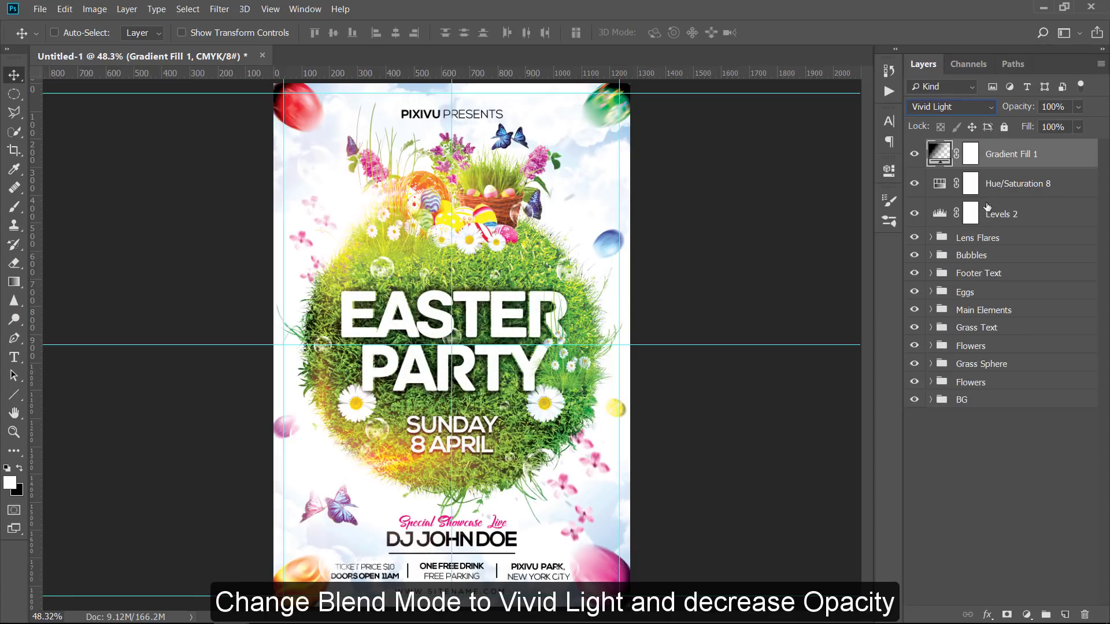
mouse_move(1017, 110)
left_mouse_down()
mouse_move(973, 110)
mouse_move(1024, 109)
left_mouse_up()
left_click(913, 155)
left_click(913, 155)
left_click(914, 155)
left_click(914, 155)
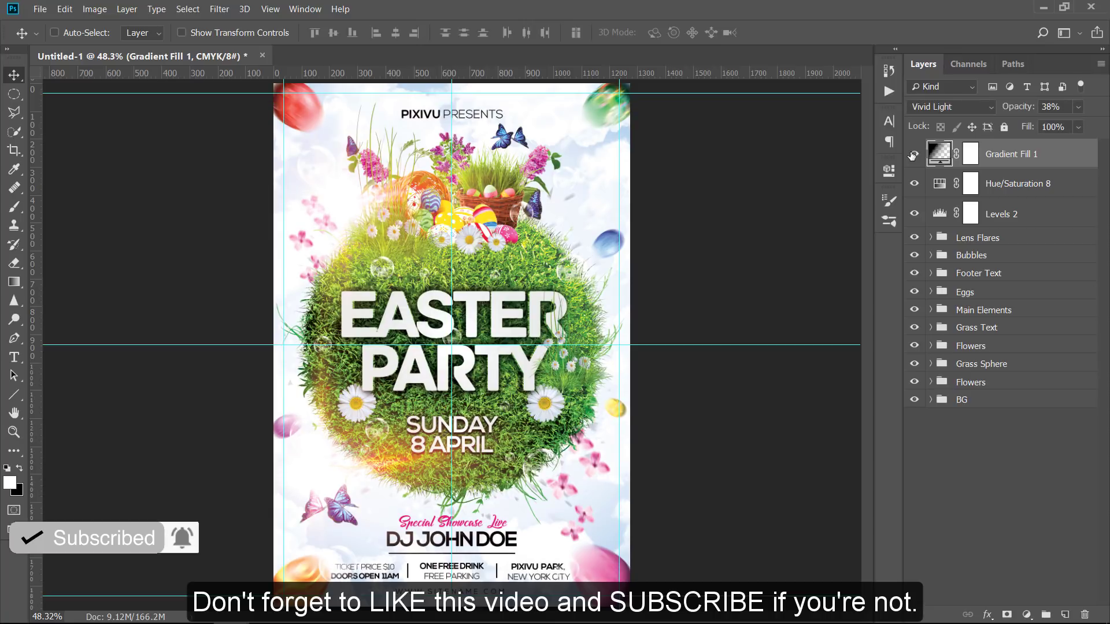